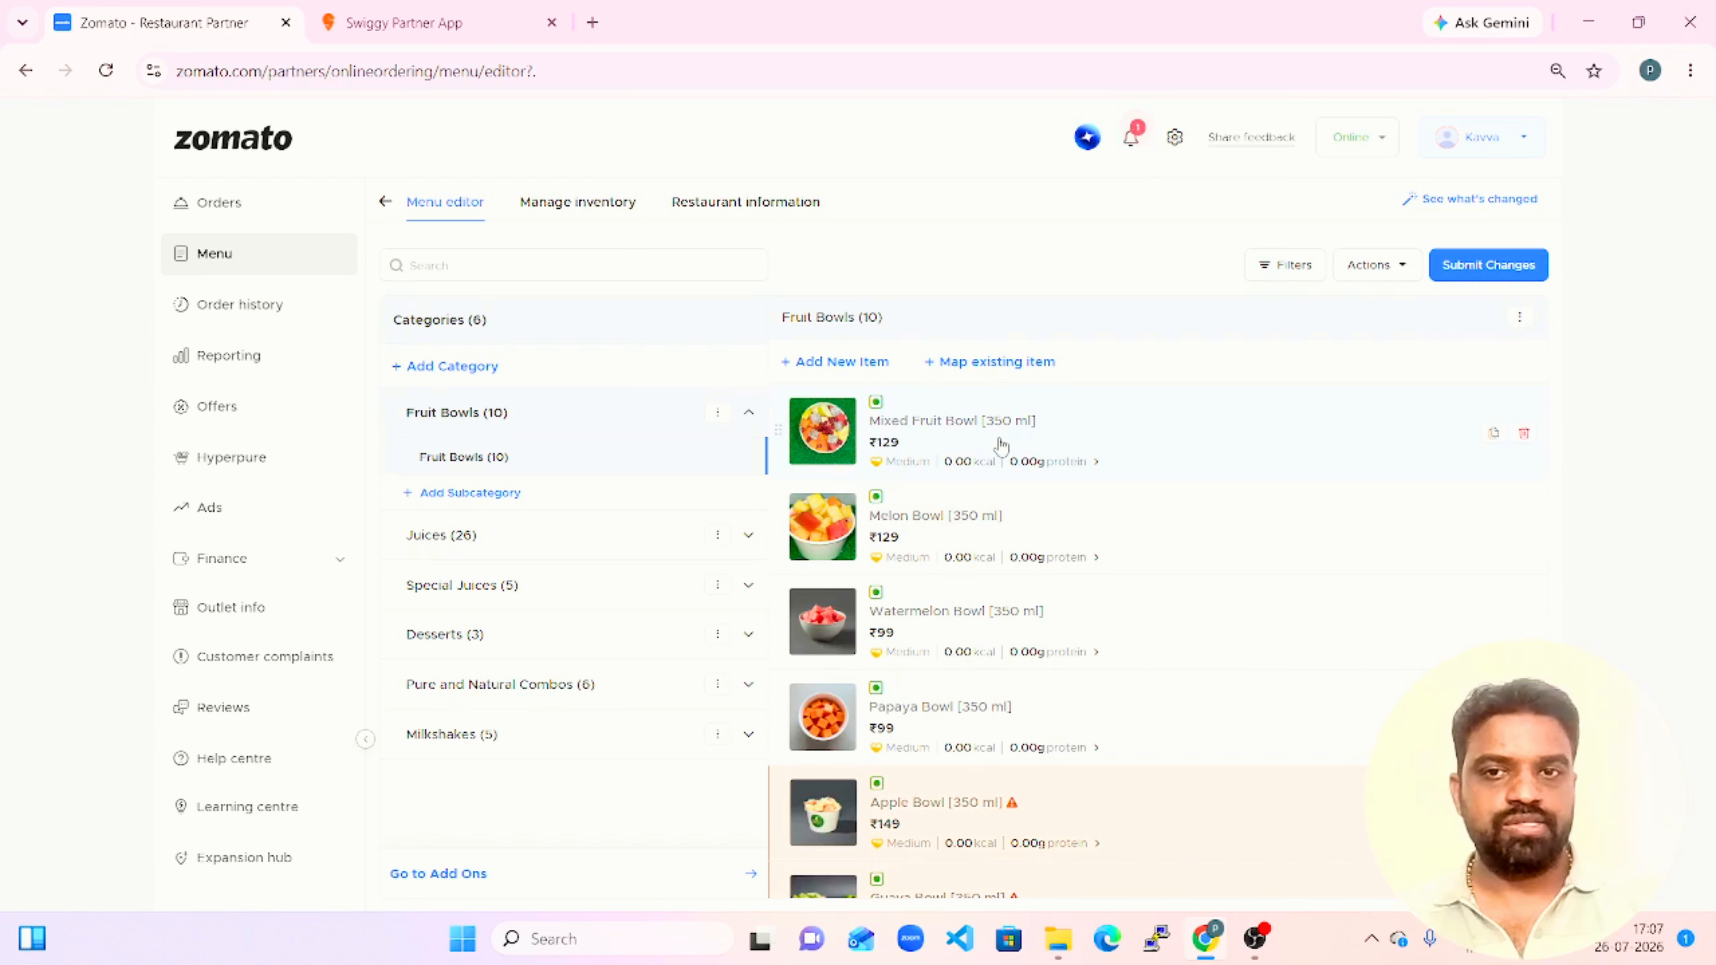
Open the Apple Juice (300 ml) item in the Juices category and examine its pricing and available packaging charge options.
{"action": "left_click", "coordinate": [500, 534]}
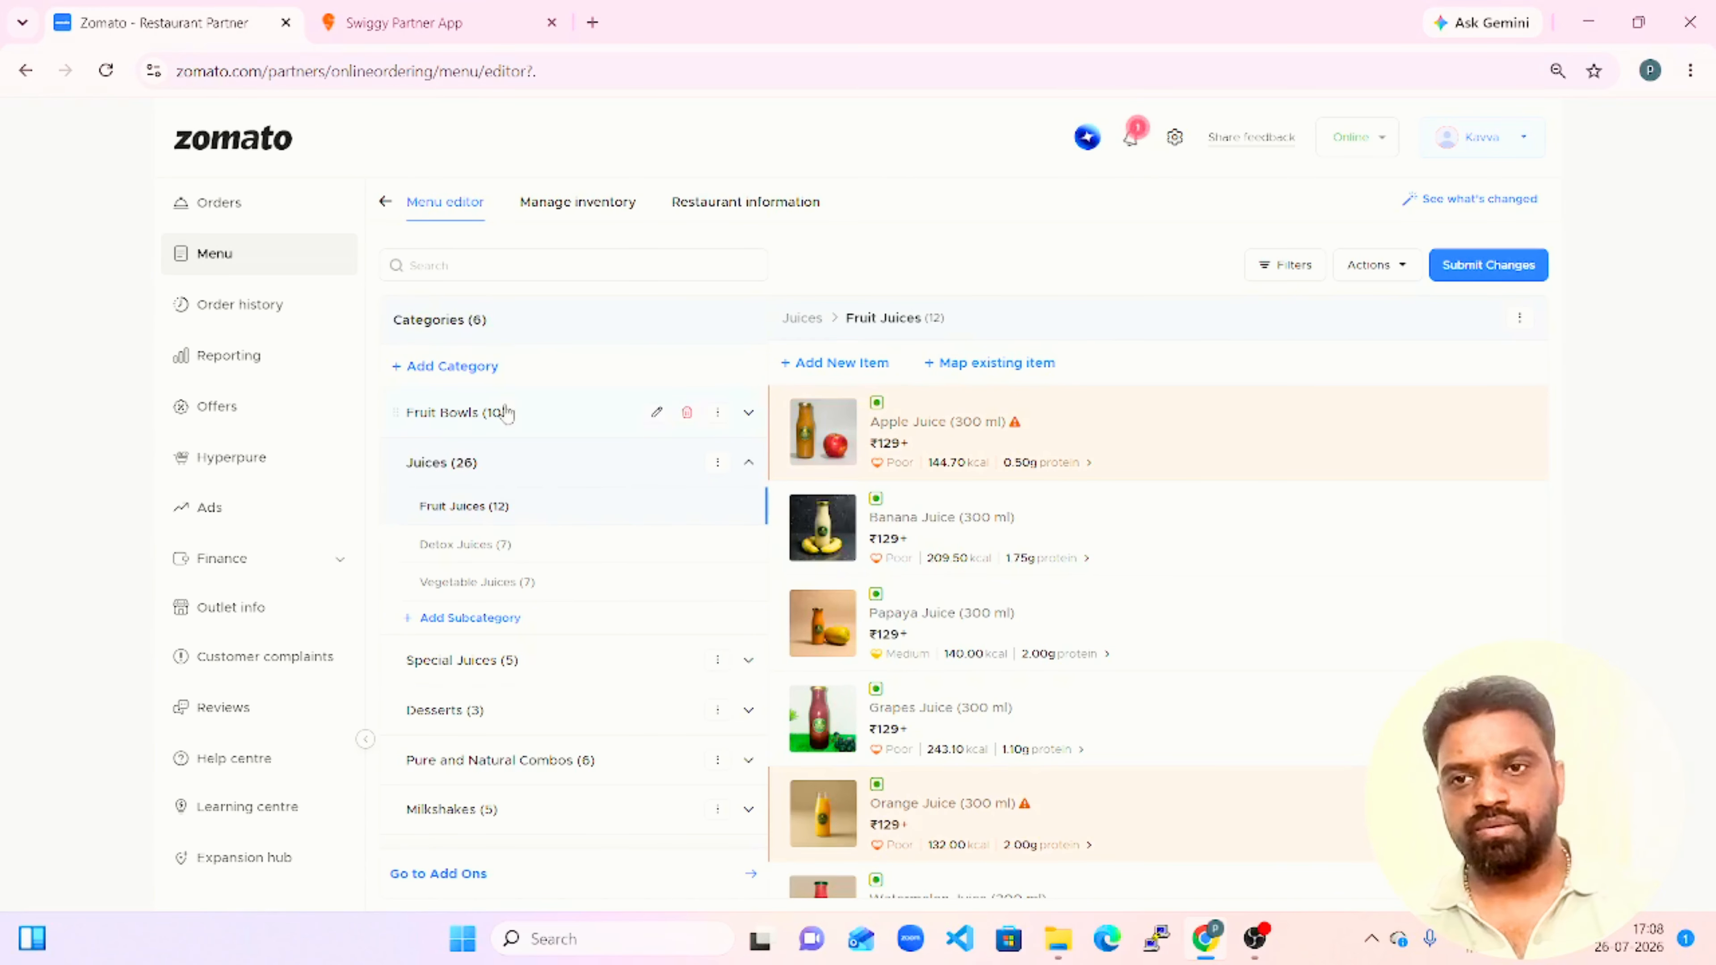
{"action": "left_click", "coordinate": [1210, 446]}
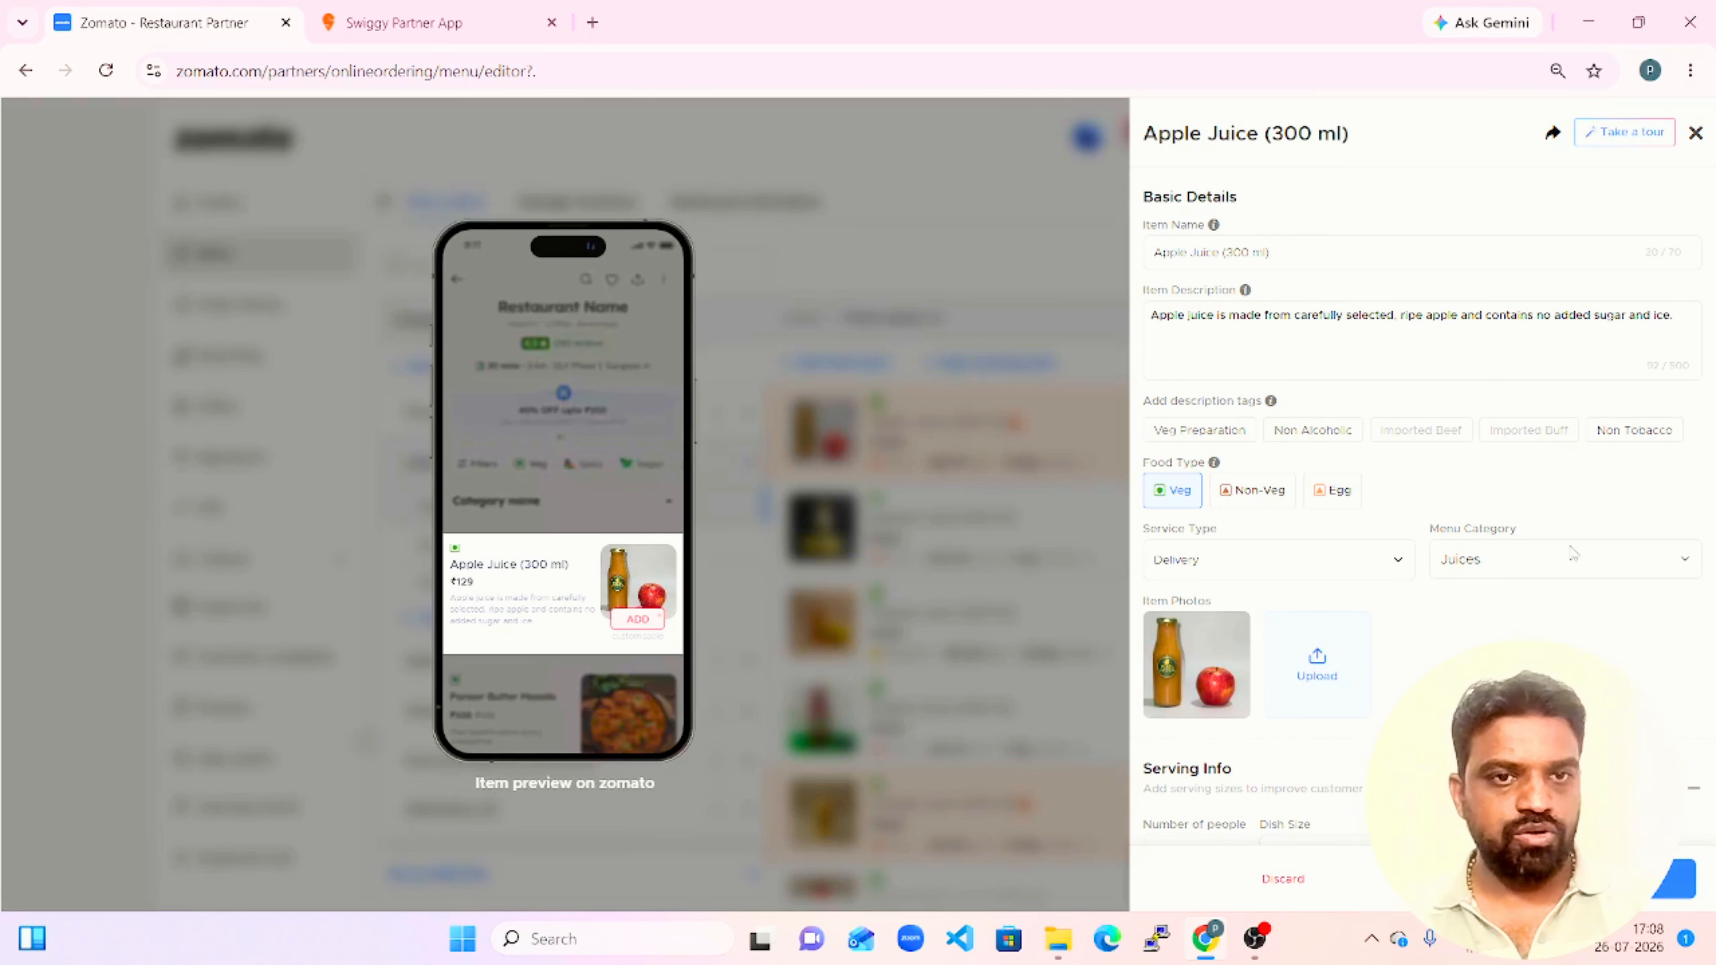
{"action": "scroll", "coordinate": [1536, 615], "scroll_direction": "down", "scroll_amount": 1}
{"action": "scroll", "coordinate": [1538, 616], "scroll_direction": "down", "scroll_amount": 8}
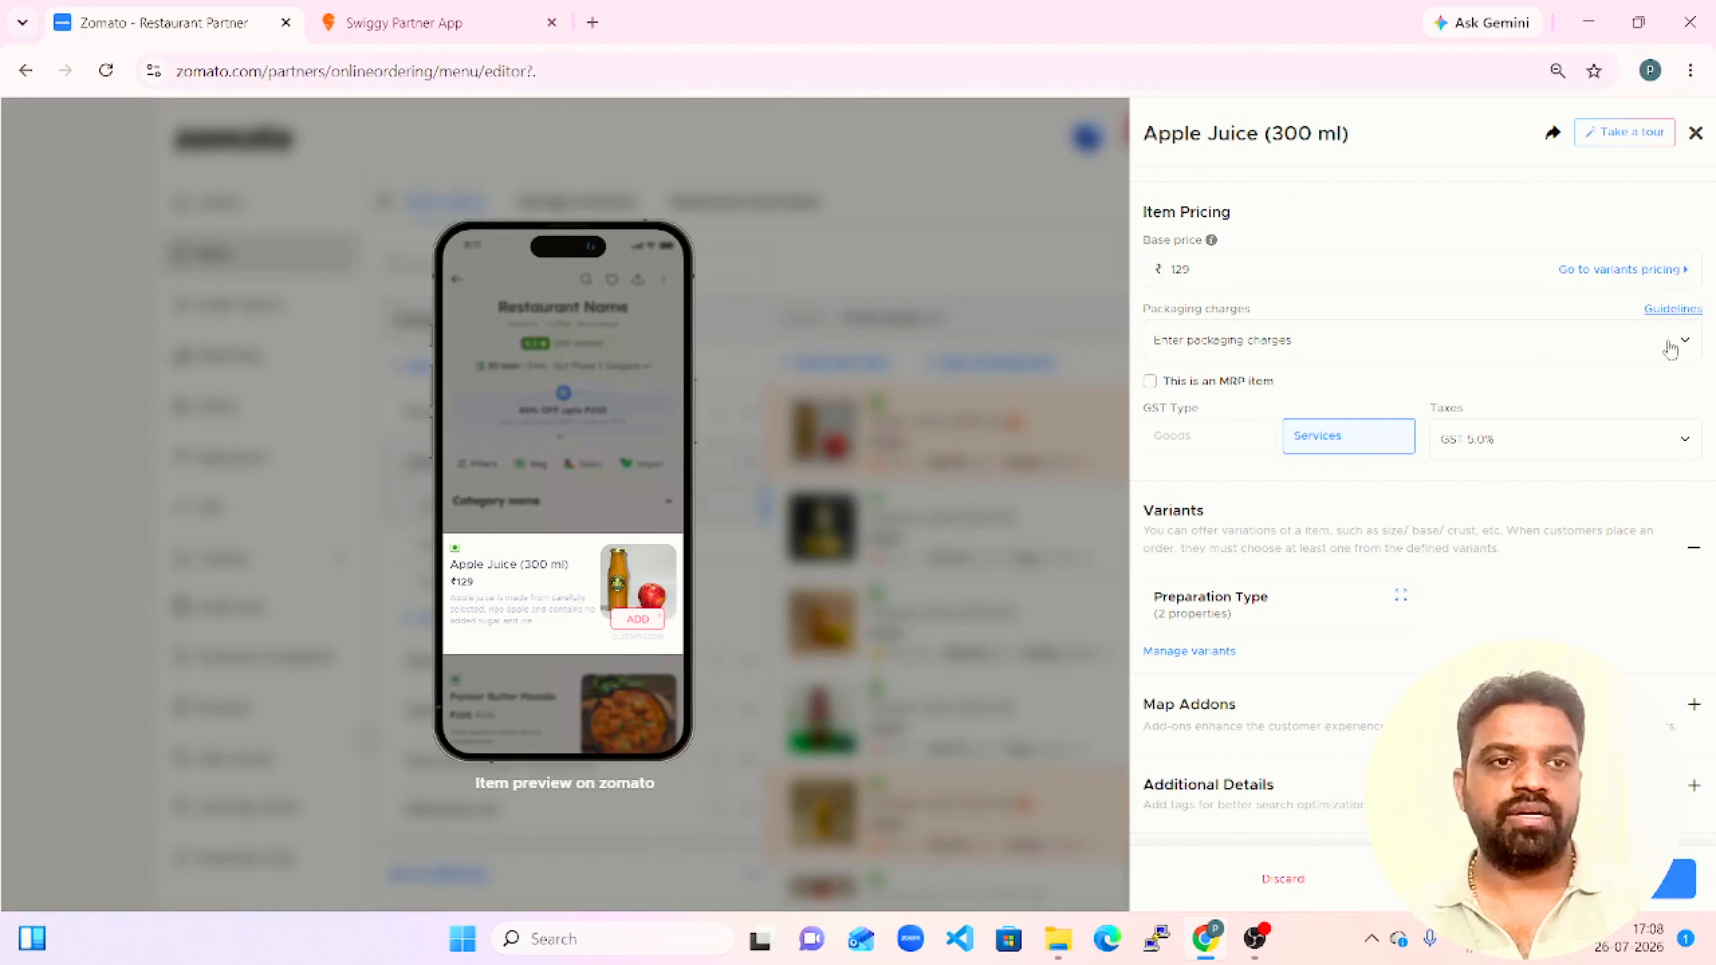
{"action": "left_click", "coordinate": [1685, 343]}
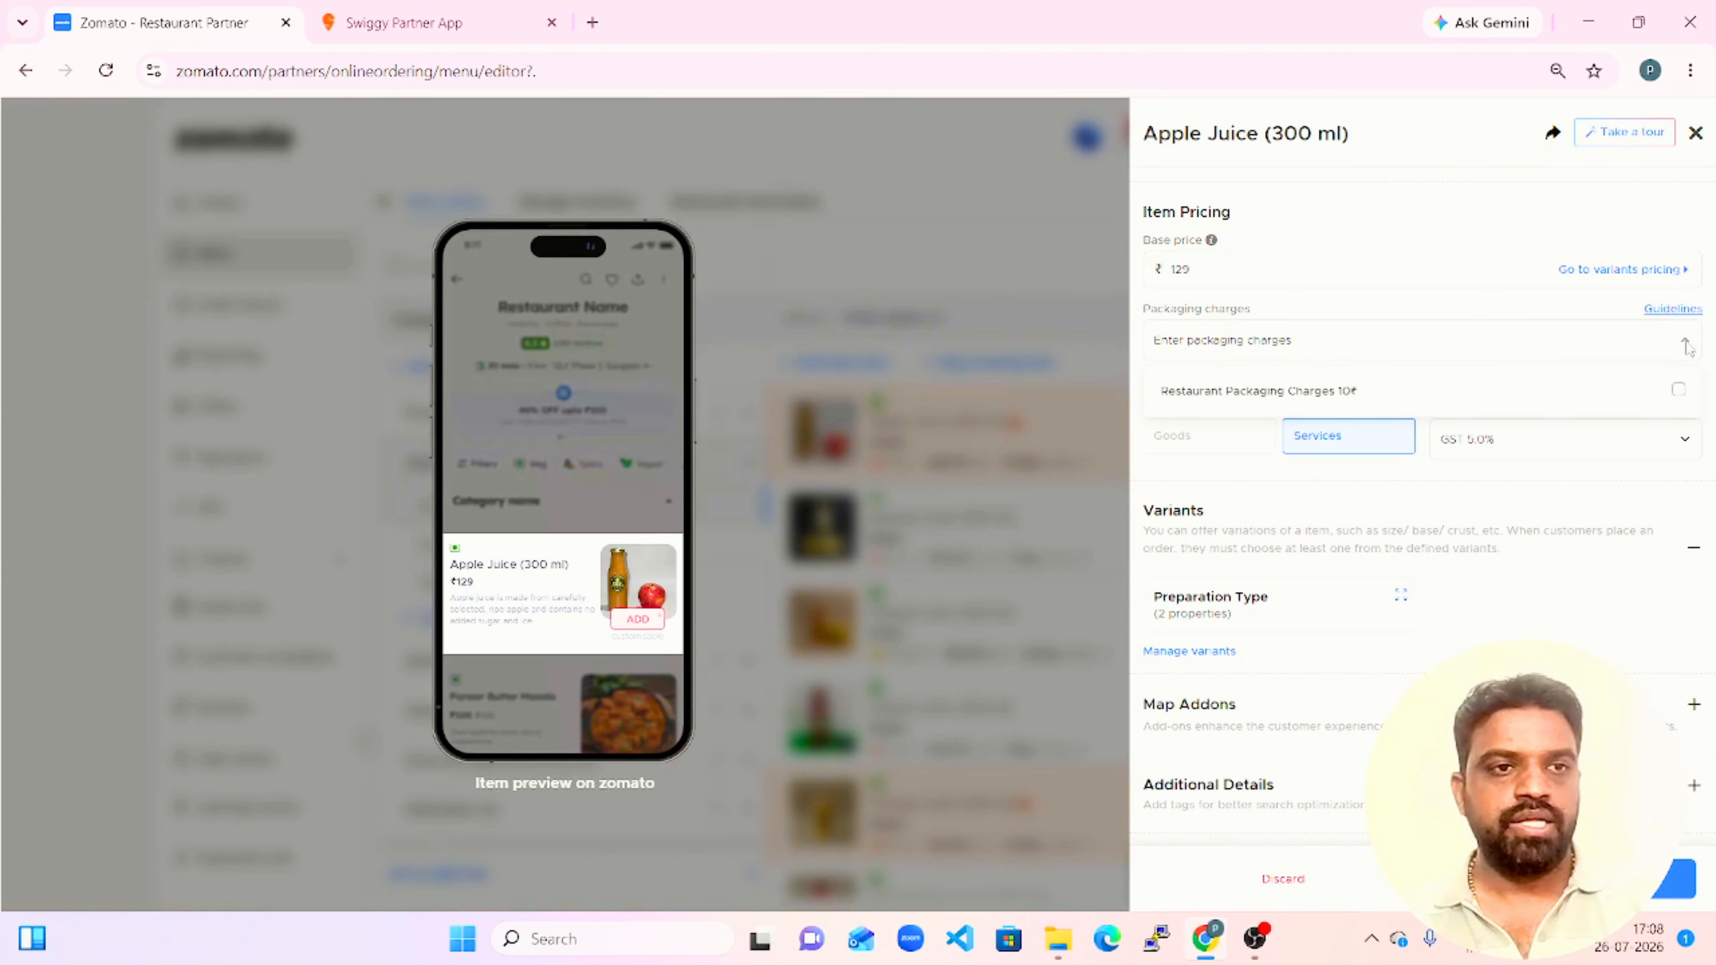
{"action": "left_click", "coordinate": [1685, 345]}
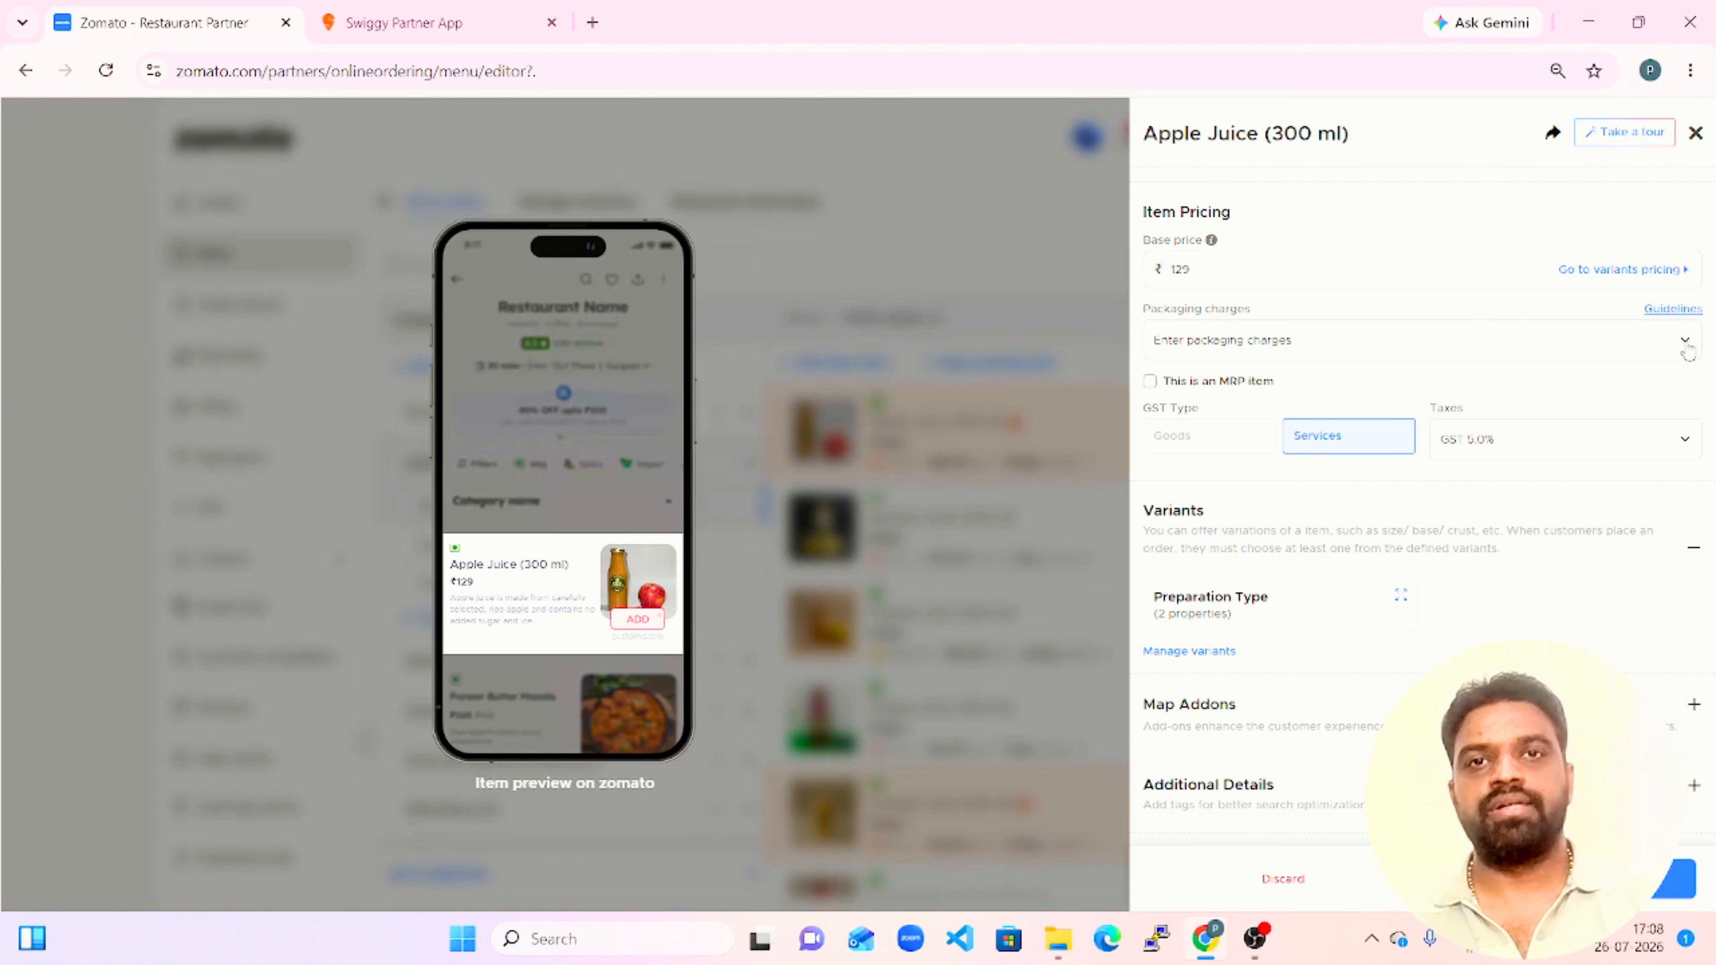
{"action": "scroll", "coordinate": [1441, 233], "scroll_direction": "up", "scroll_amount": 10}
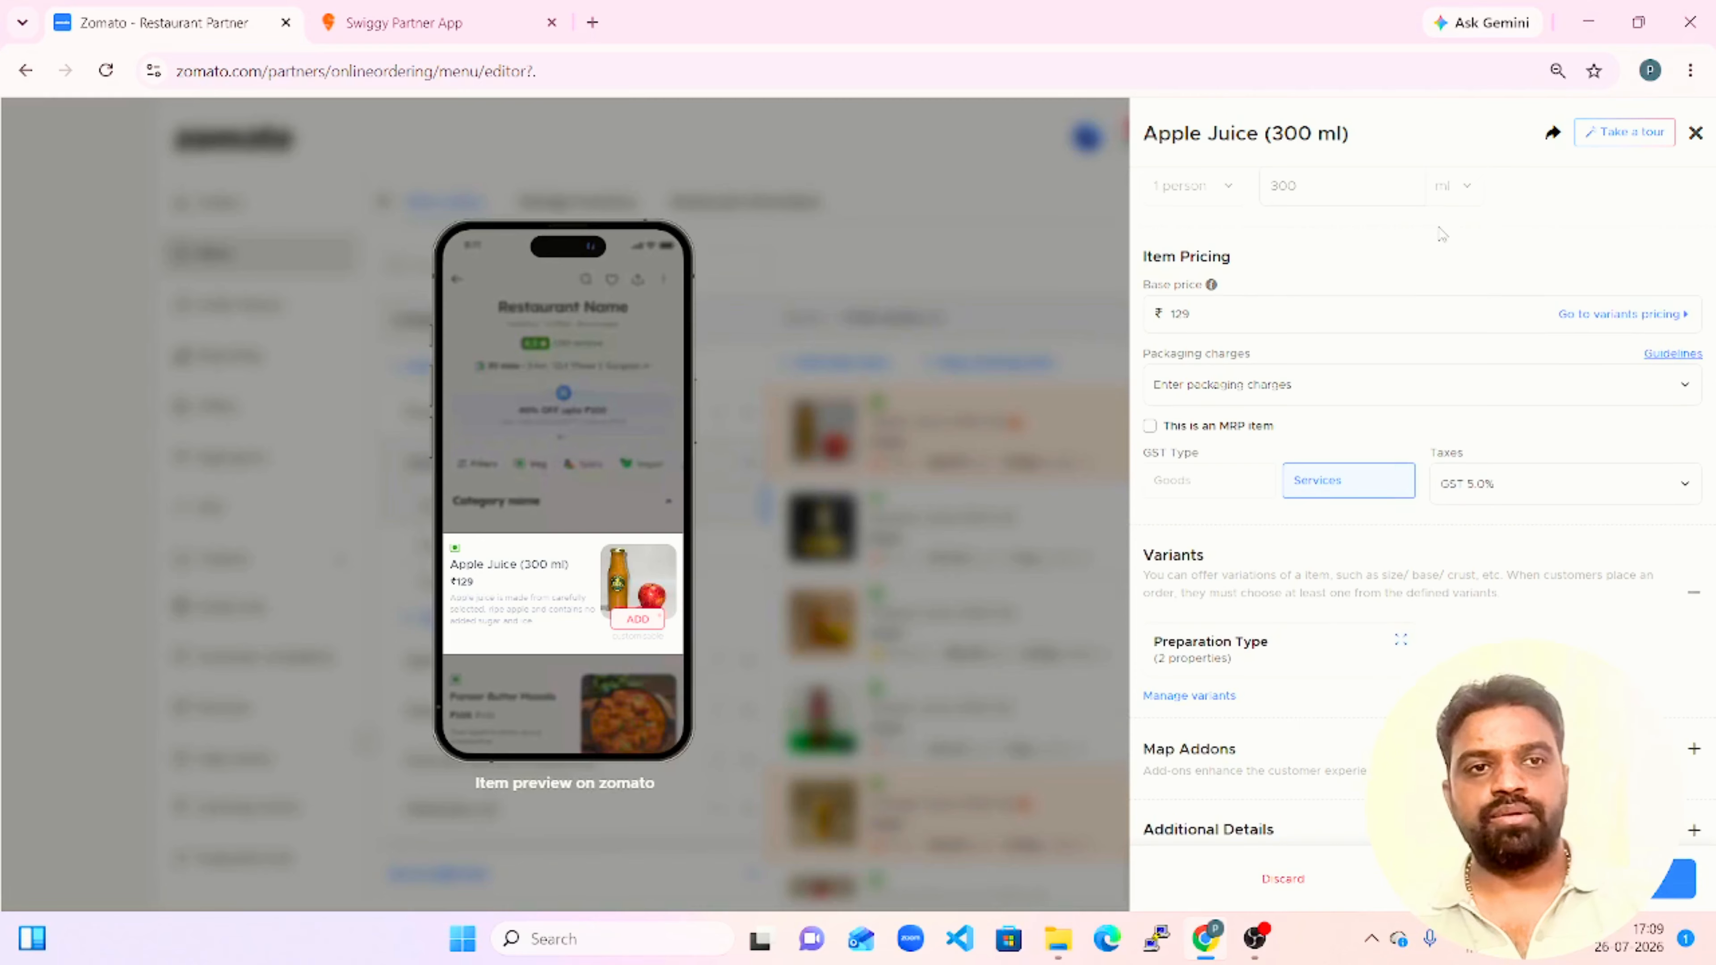
{"action": "scroll", "coordinate": [1441, 234], "scroll_direction": "down", "scroll_amount": 10}
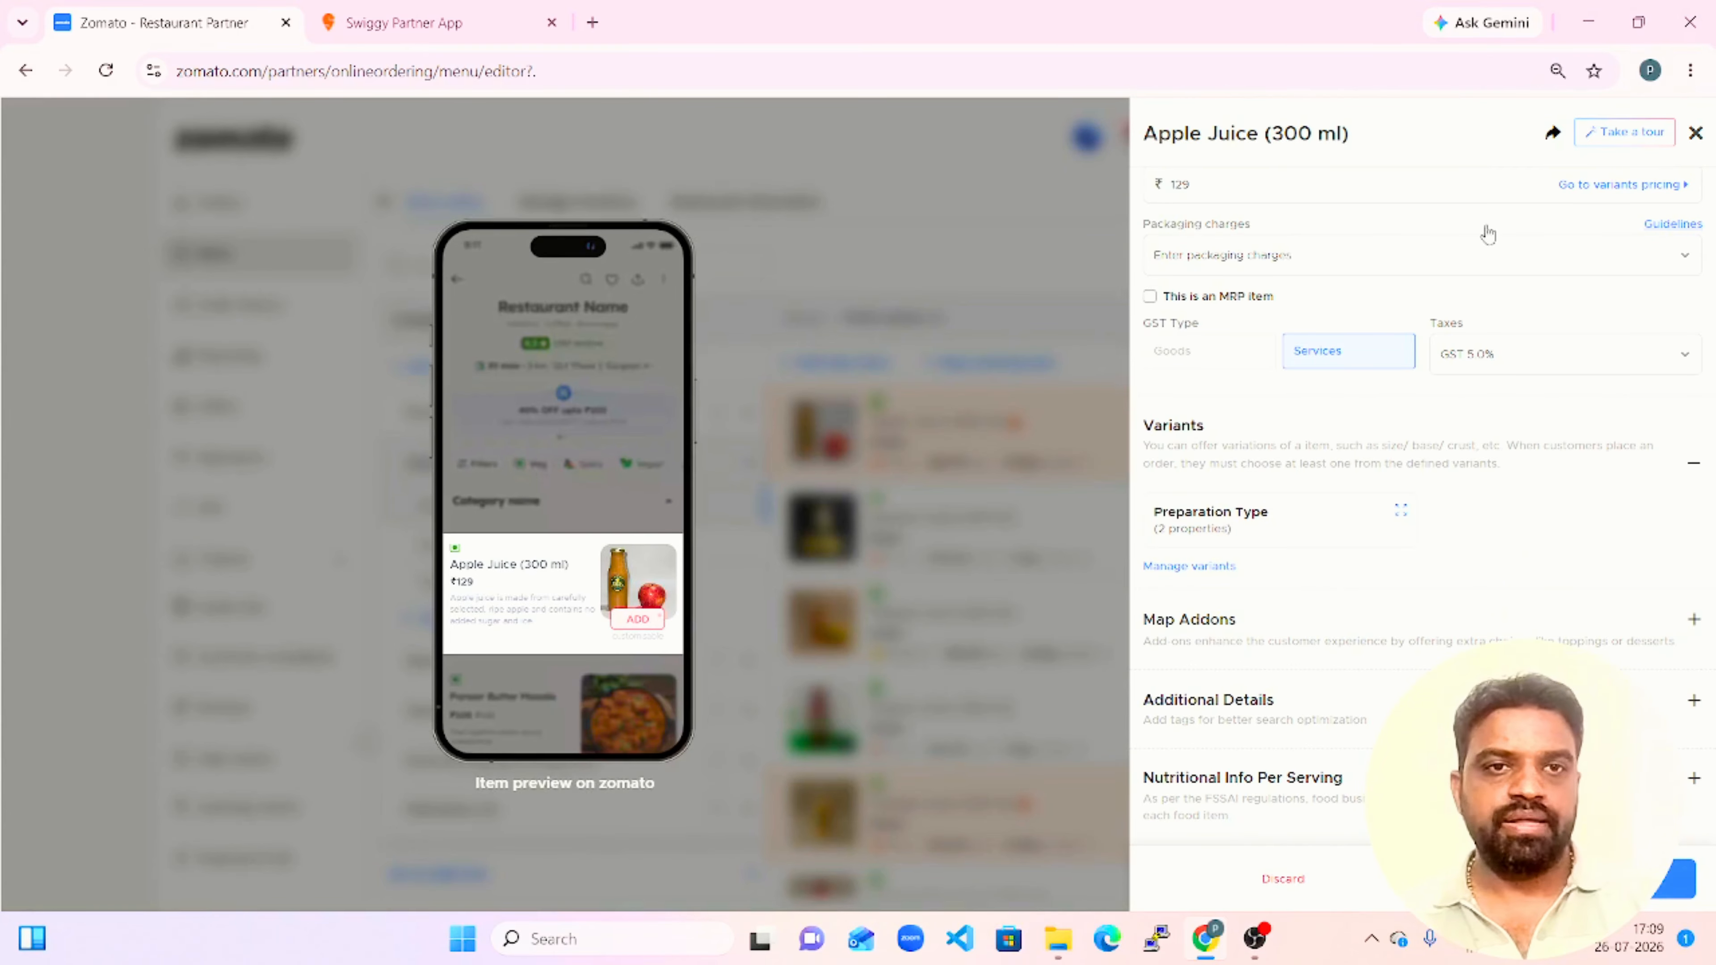
{"action": "left_click", "coordinate": [1695, 269]}
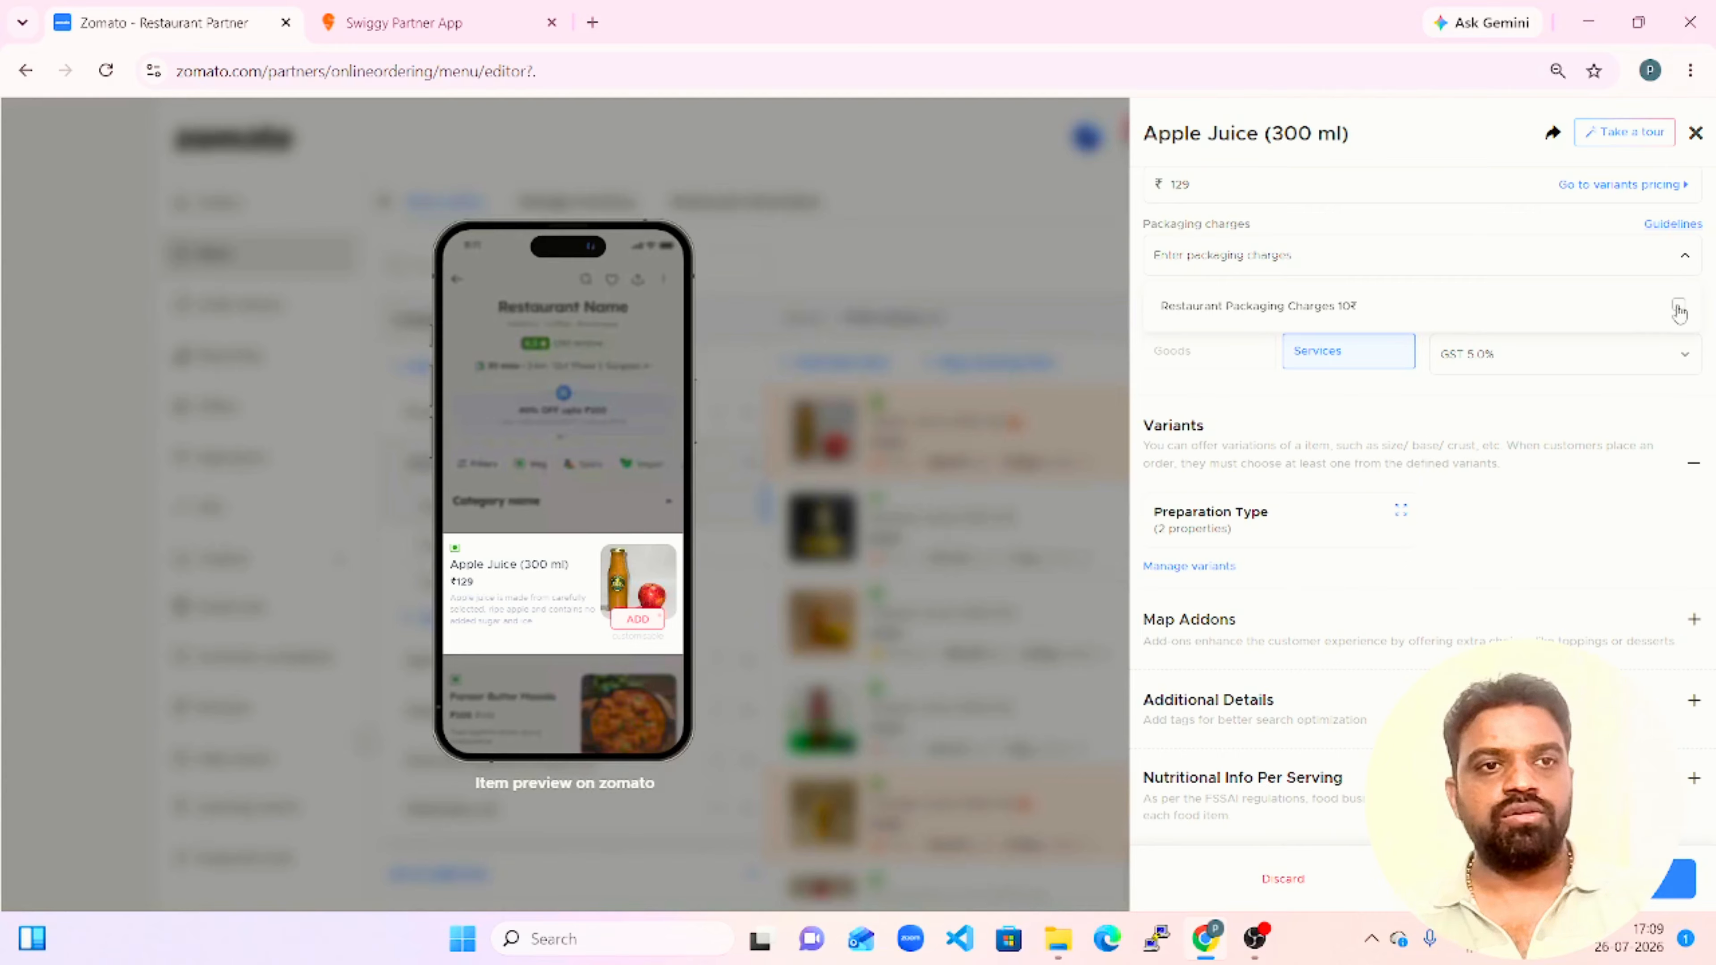
{"action": "left_click", "coordinate": [1678, 307]}
{"action": "left_click", "coordinate": [1678, 308]}
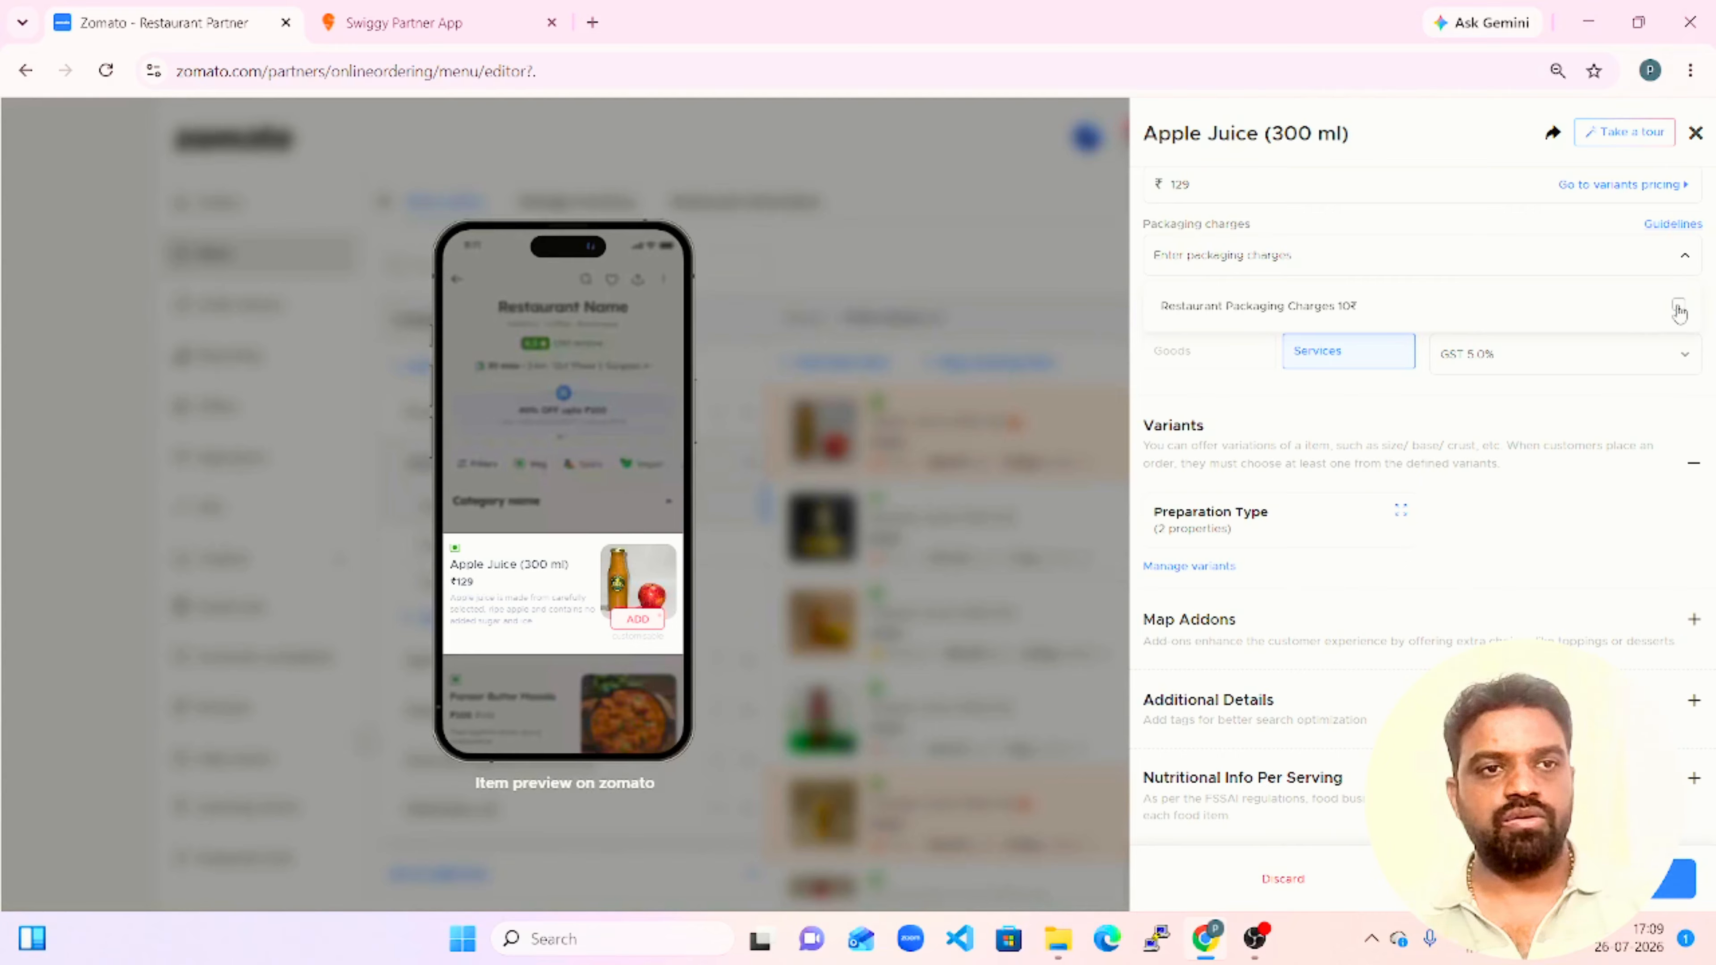
{"action": "left_click", "coordinate": [1561, 172]}
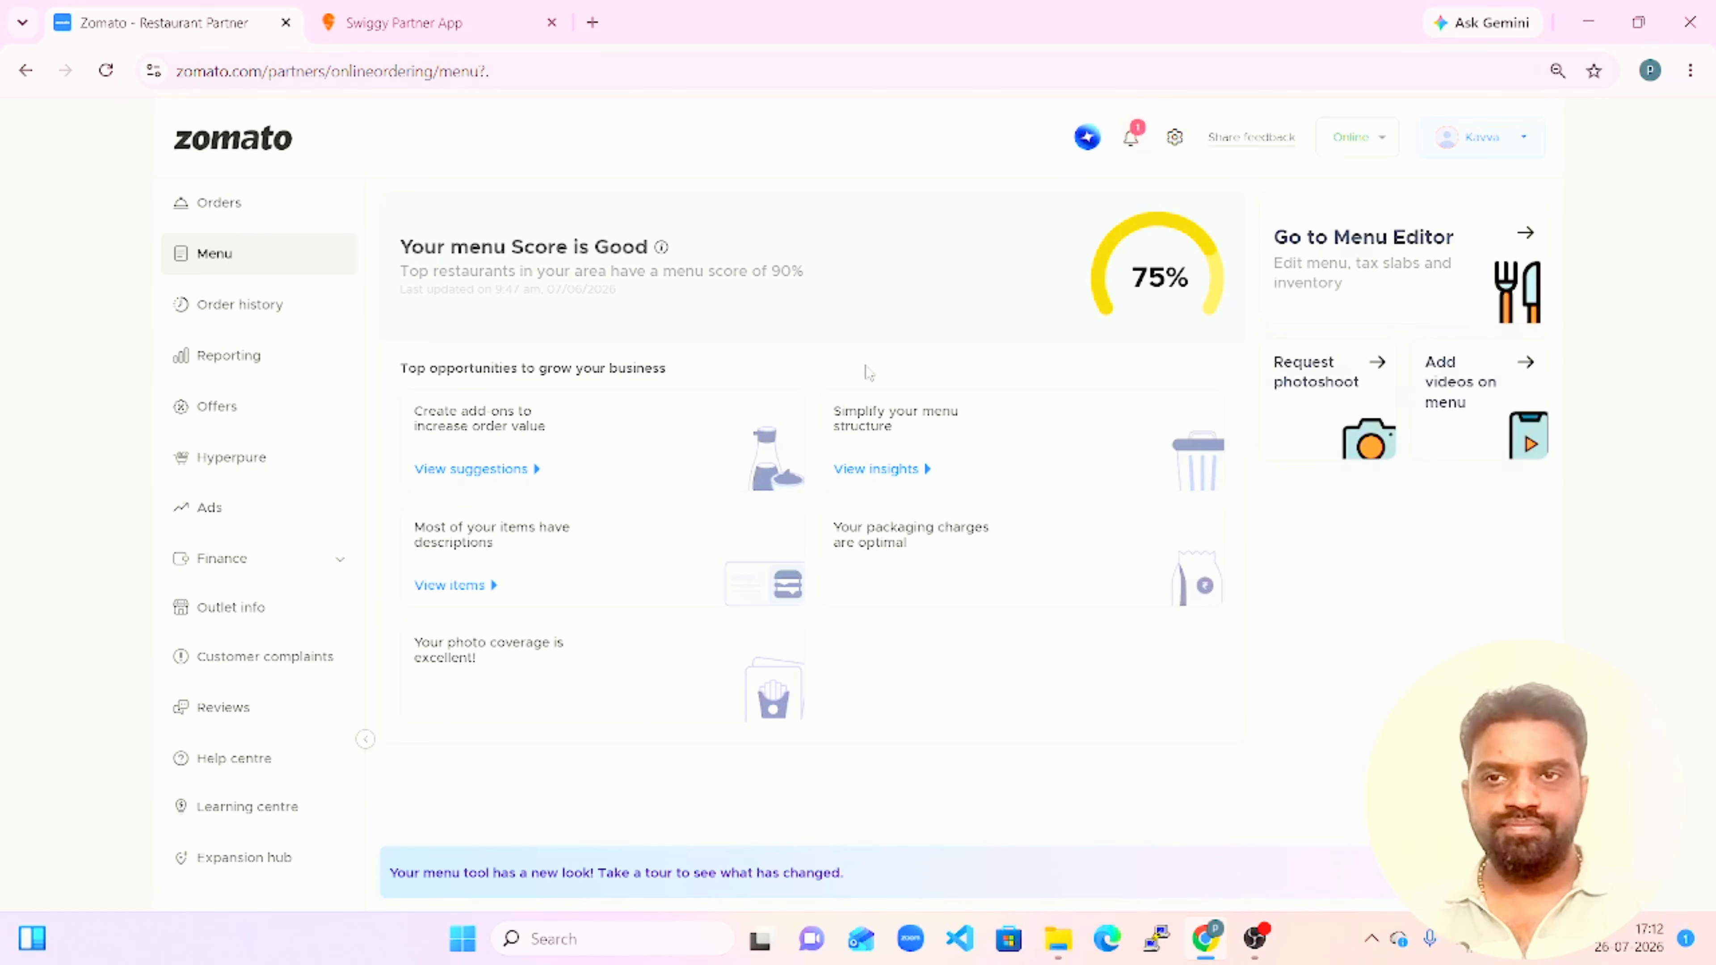
Open the restaurant's delivery charges from the menu editor and review the dishes mapped to the Plastic Free charge and the order cap.
{"action": "left_click", "coordinate": [1416, 276]}
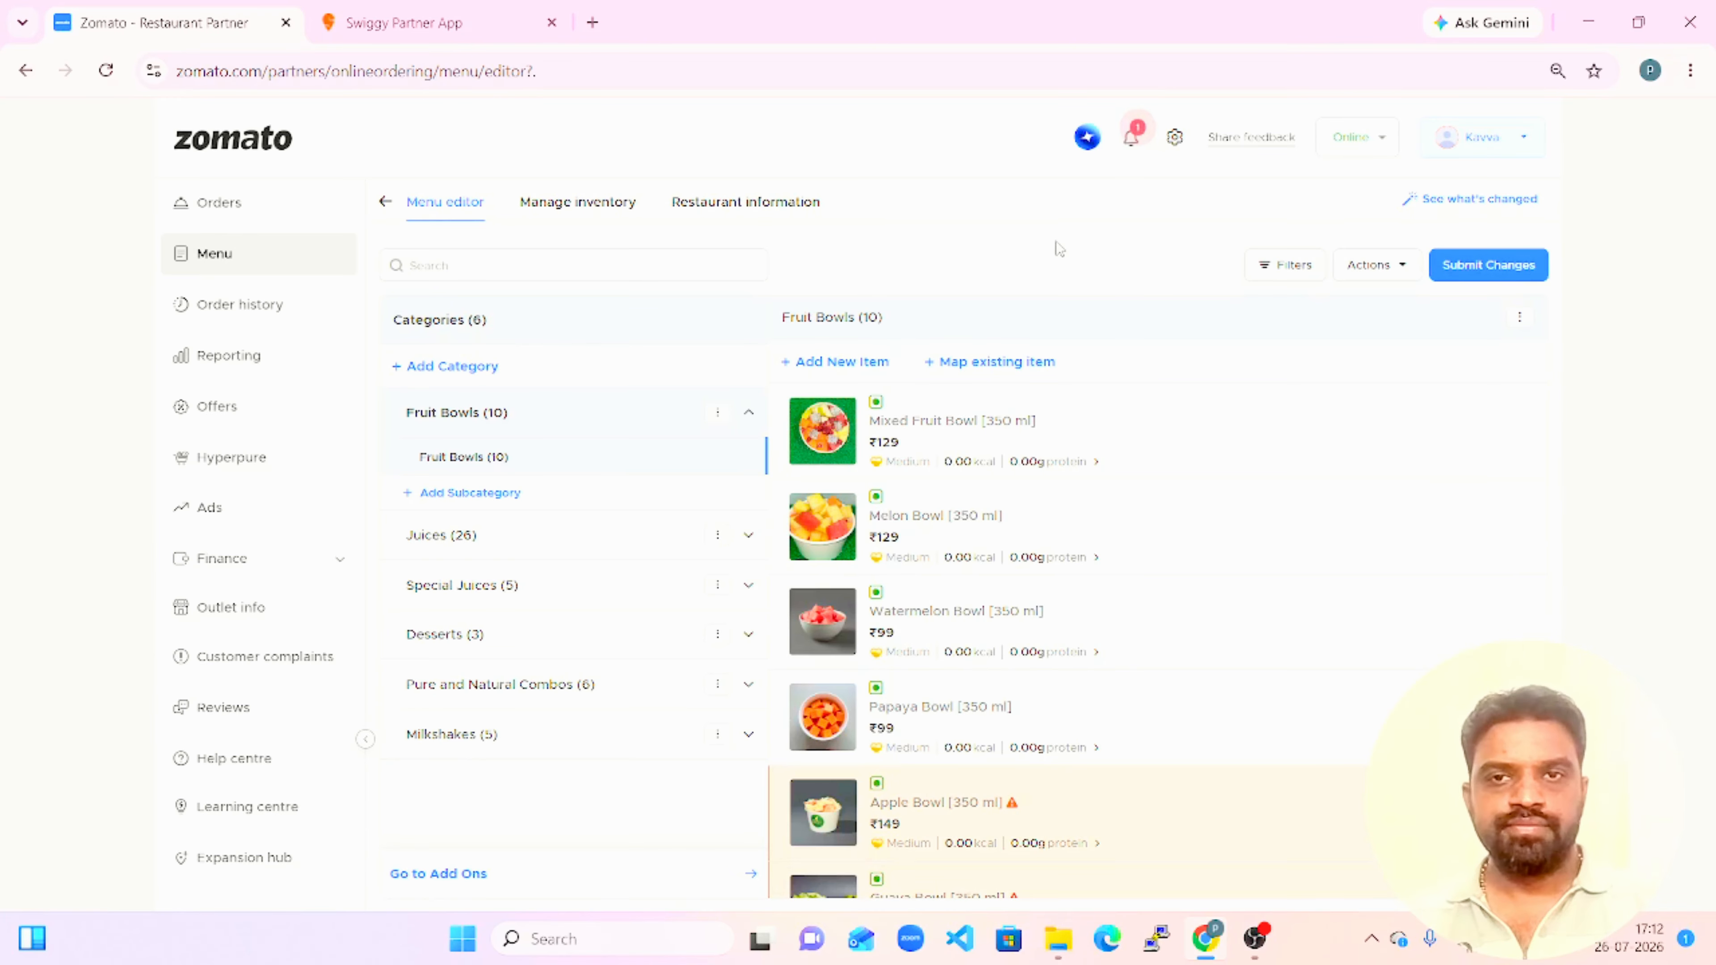
{"action": "left_click", "coordinate": [748, 203]}
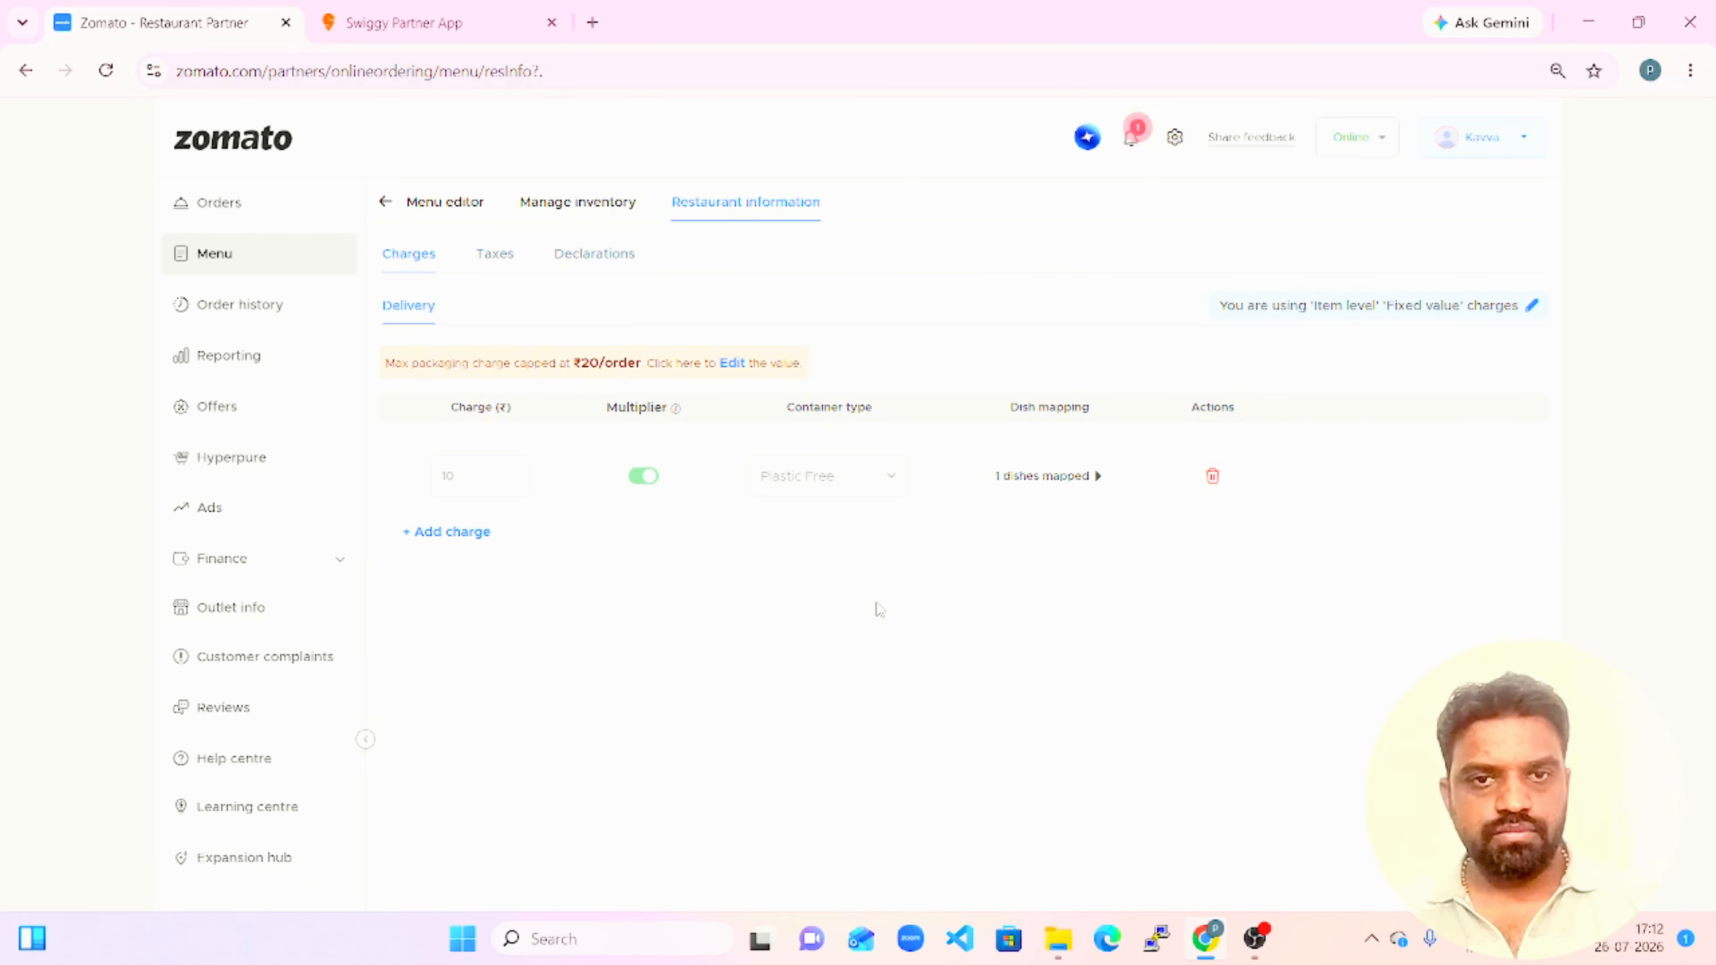
{"action": "left_click", "coordinate": [1067, 481]}
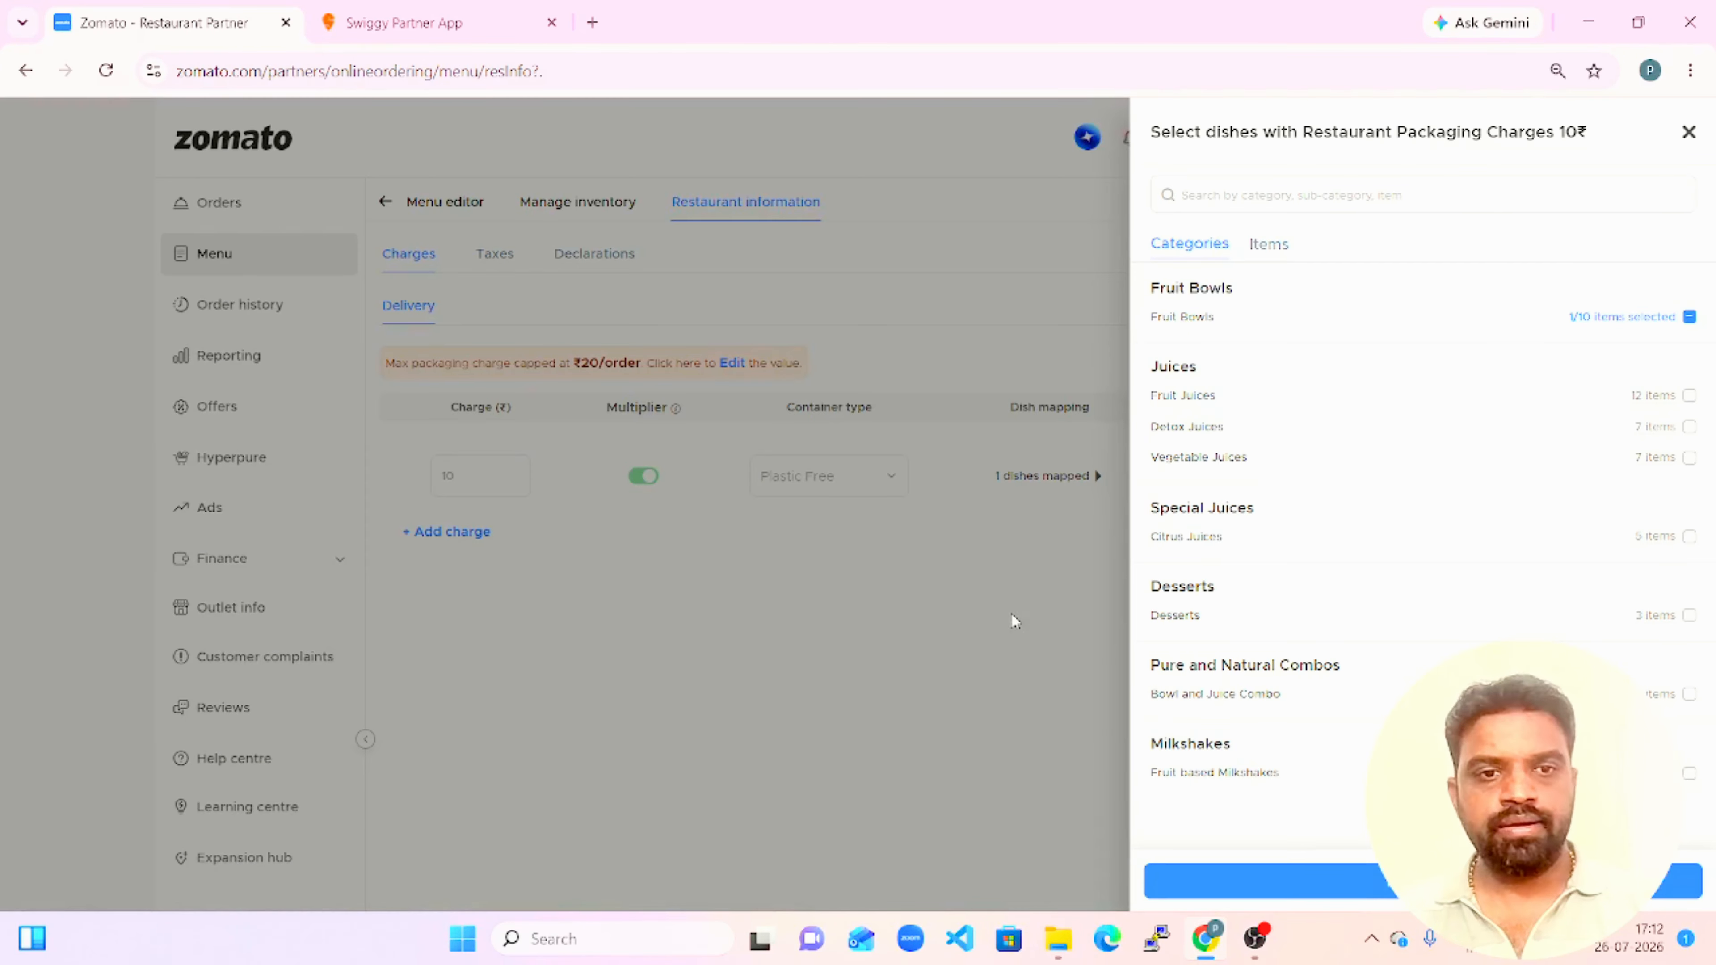
{"action": "left_click", "coordinate": [1689, 139]}
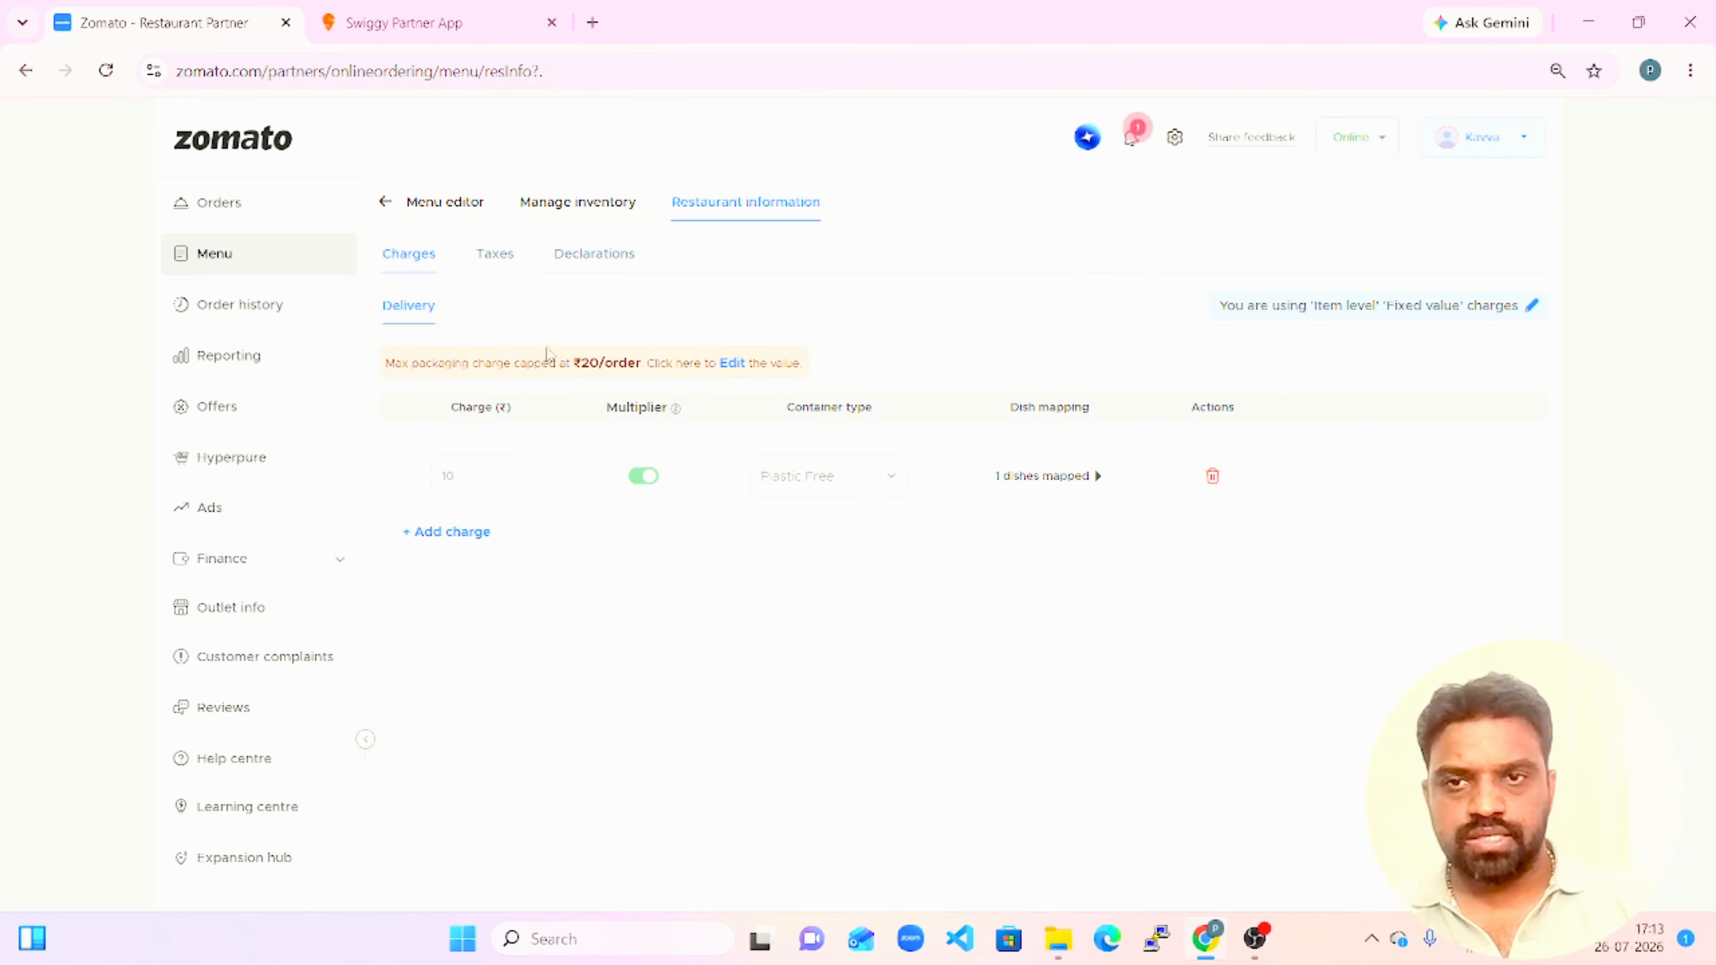
{"action": "left_click_drag", "start_coordinate": [560, 361], "coordinate": [620, 362]}
{"action": "left_click", "coordinate": [939, 292]}
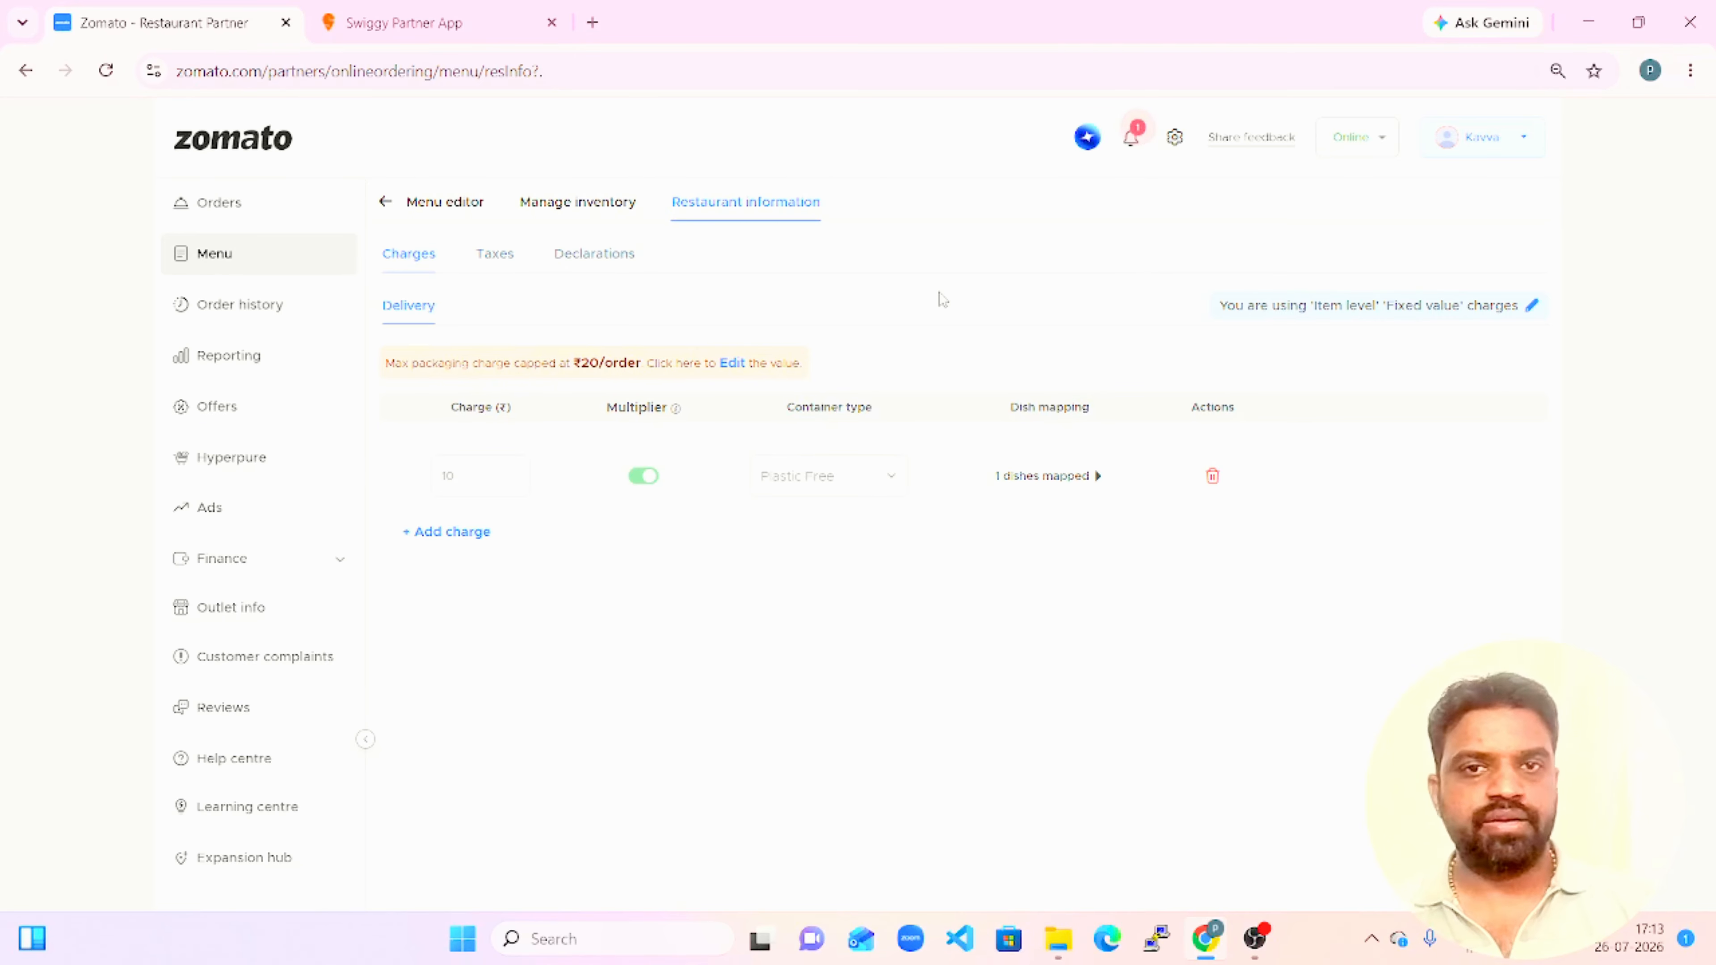
{"action": "left_click", "coordinate": [451, 533]}
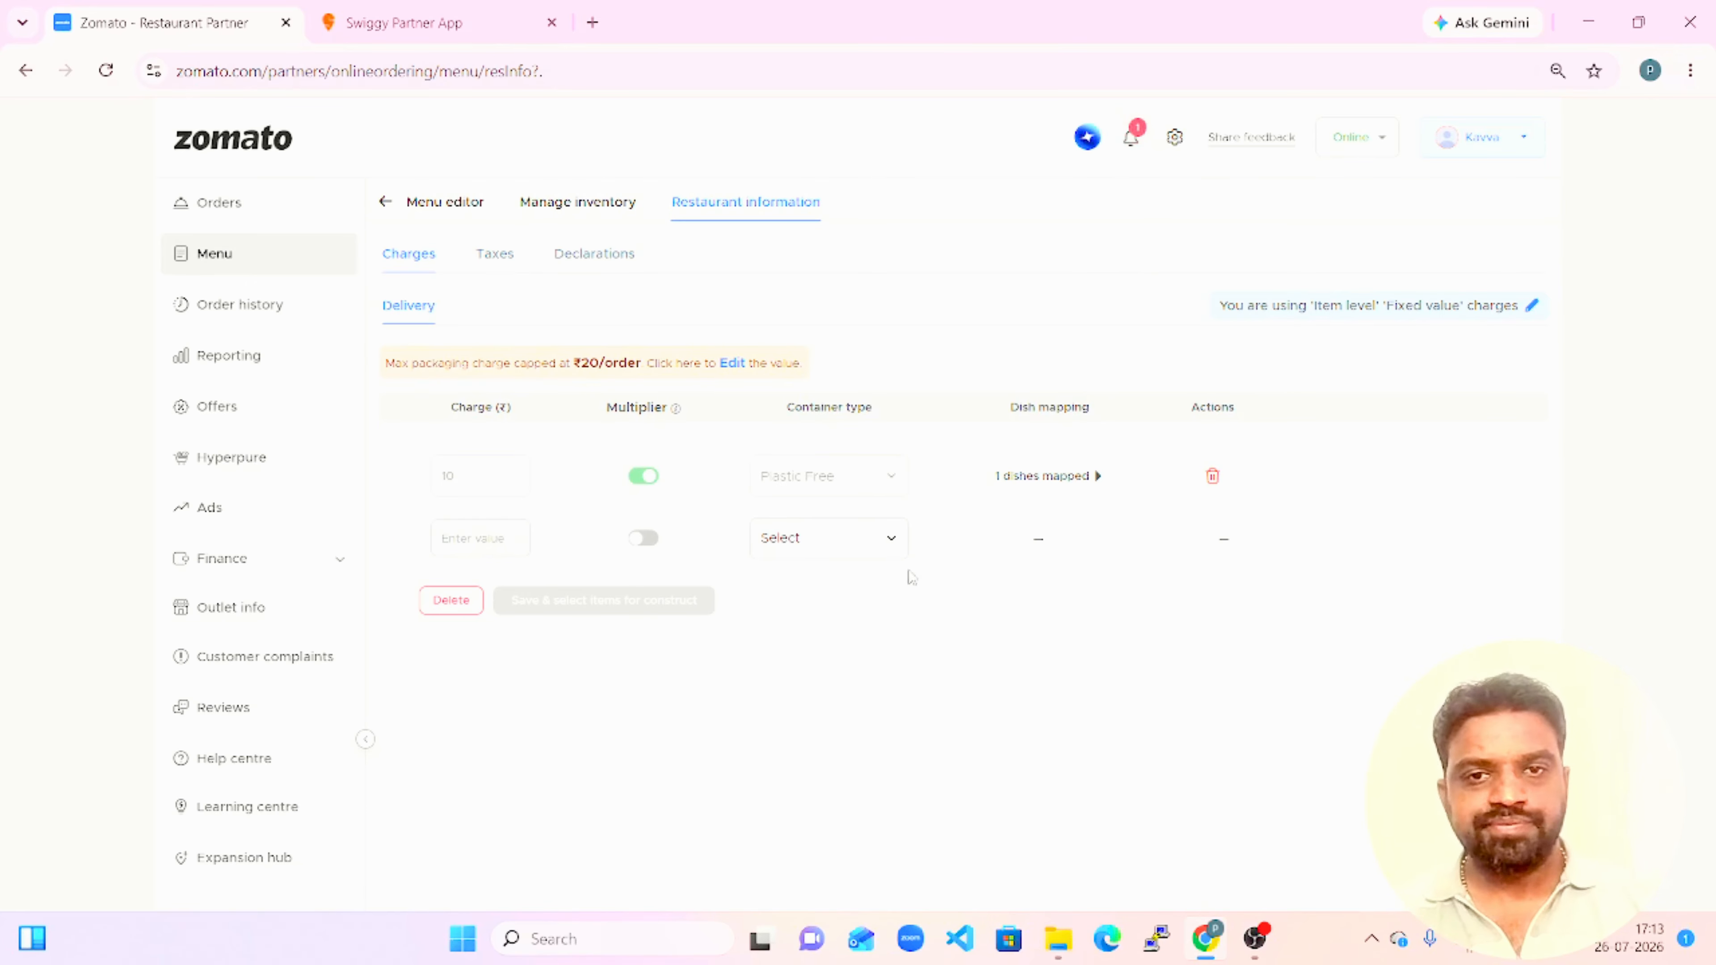
{"action": "left_click", "coordinate": [852, 538]}
{"action": "left_click", "coordinate": [1044, 642]}
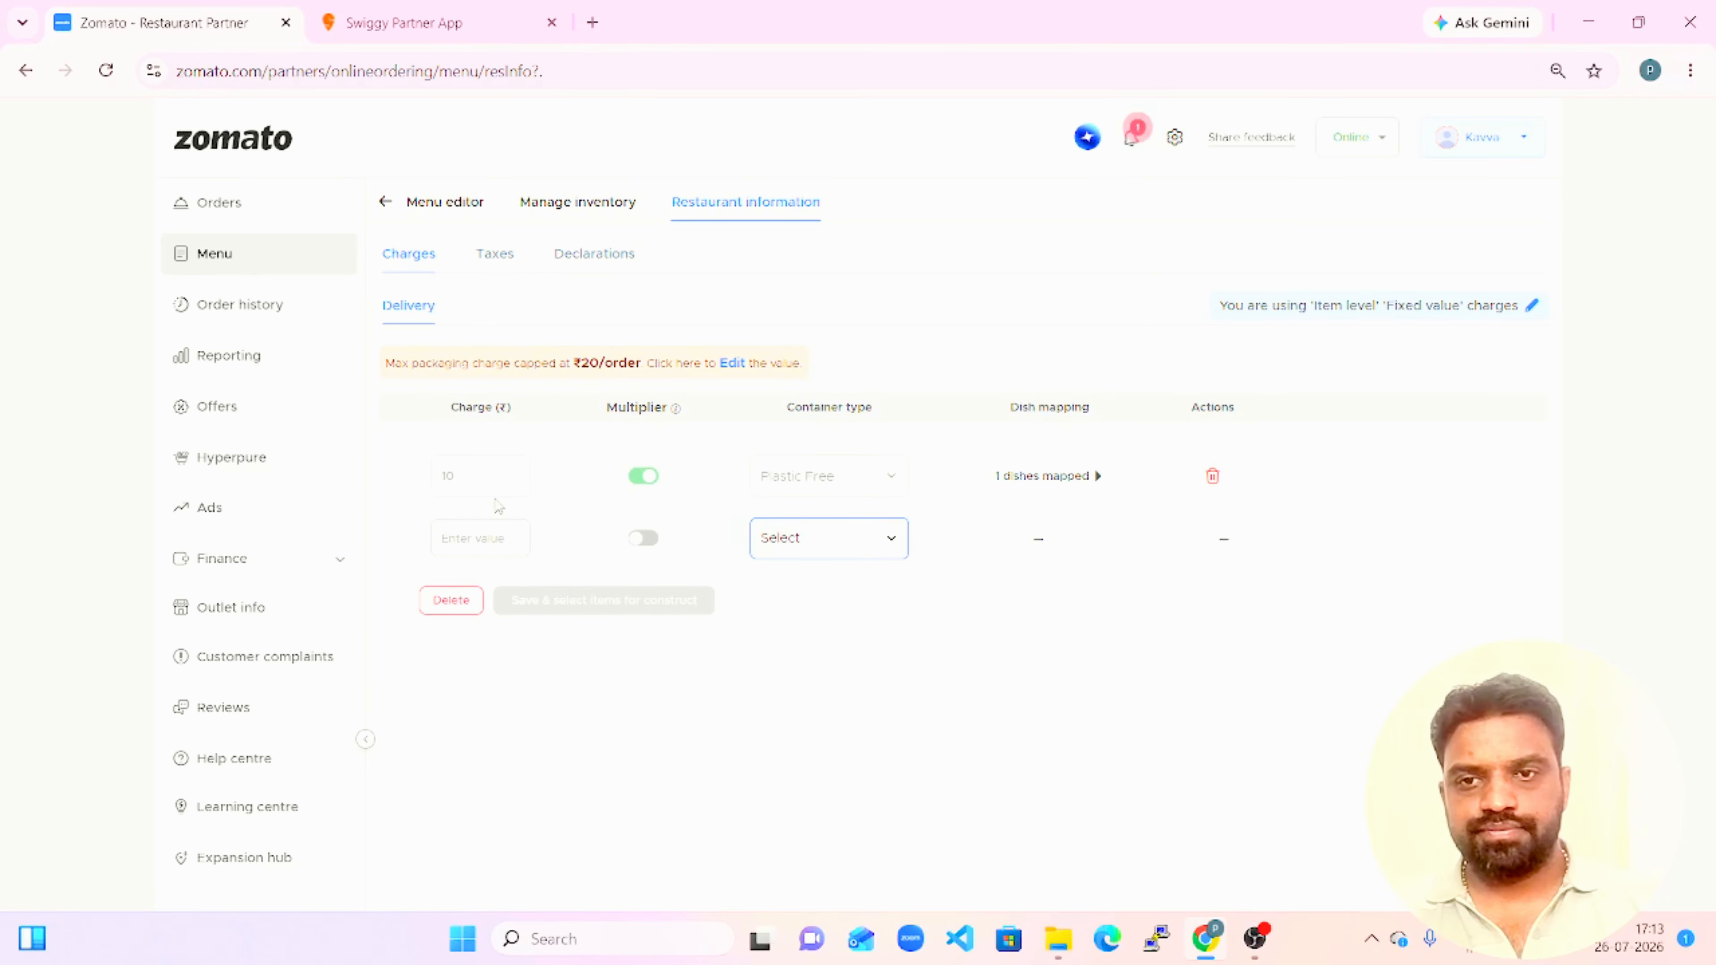
{"action": "left_click", "coordinate": [451, 600]}
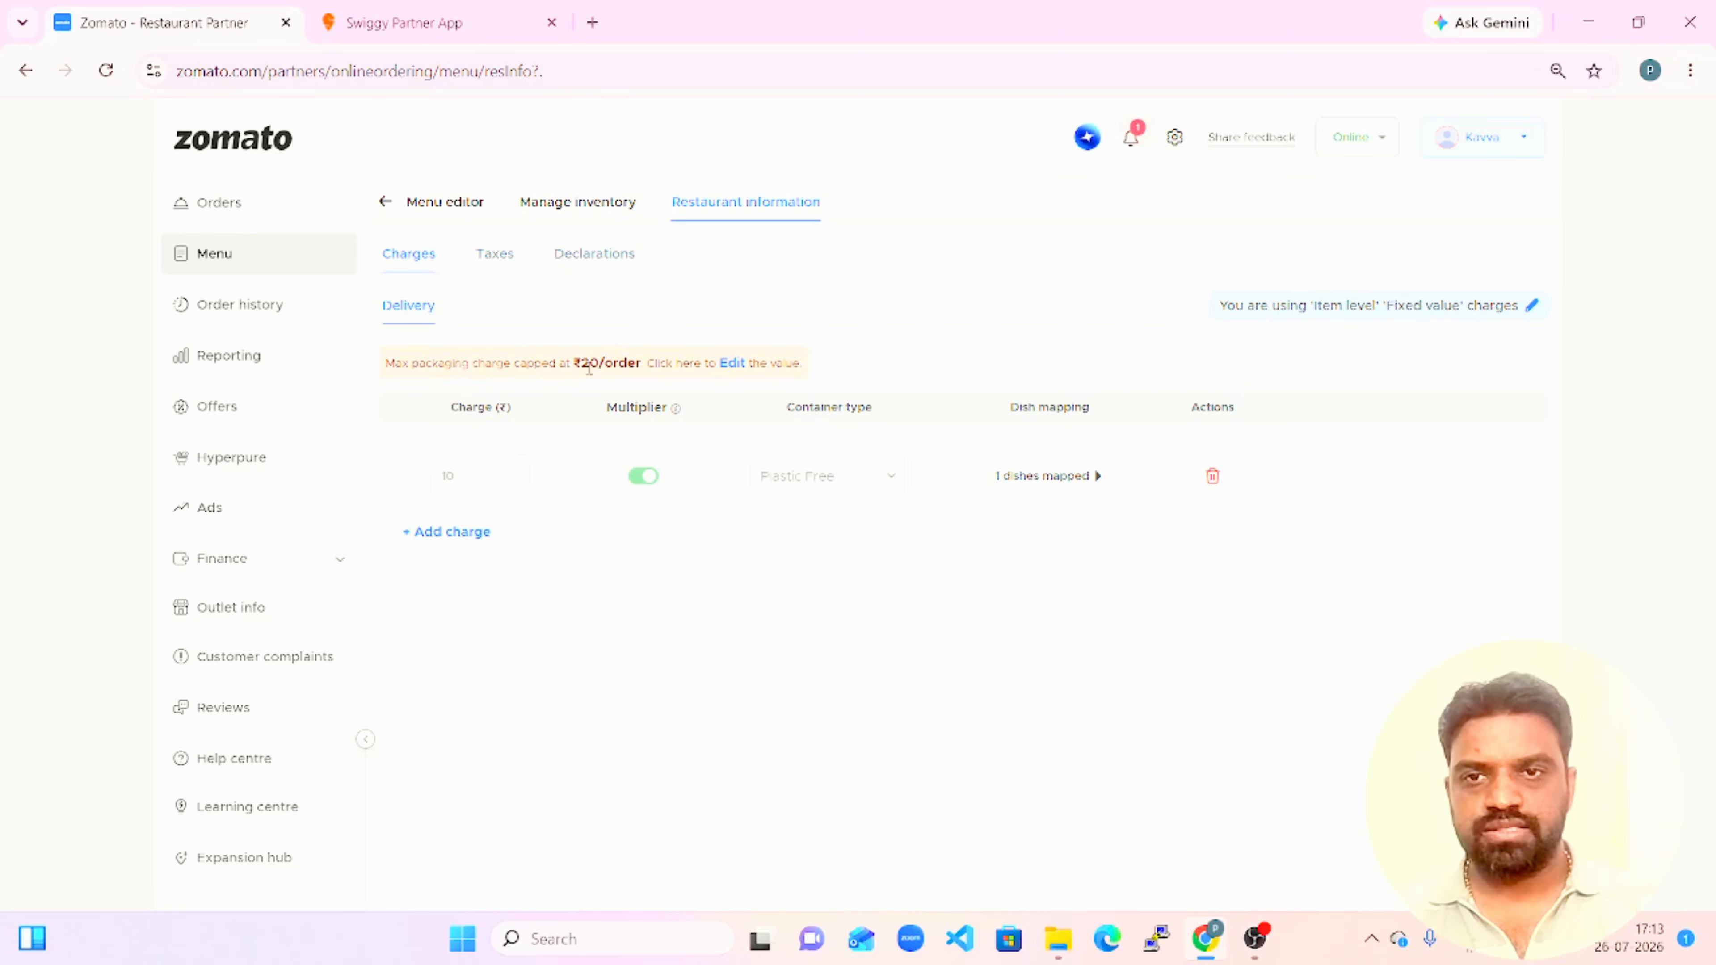
Update the maximum packaging charge cap to ₹40 per order and save it.
{"action": "left_click", "coordinate": [735, 369]}
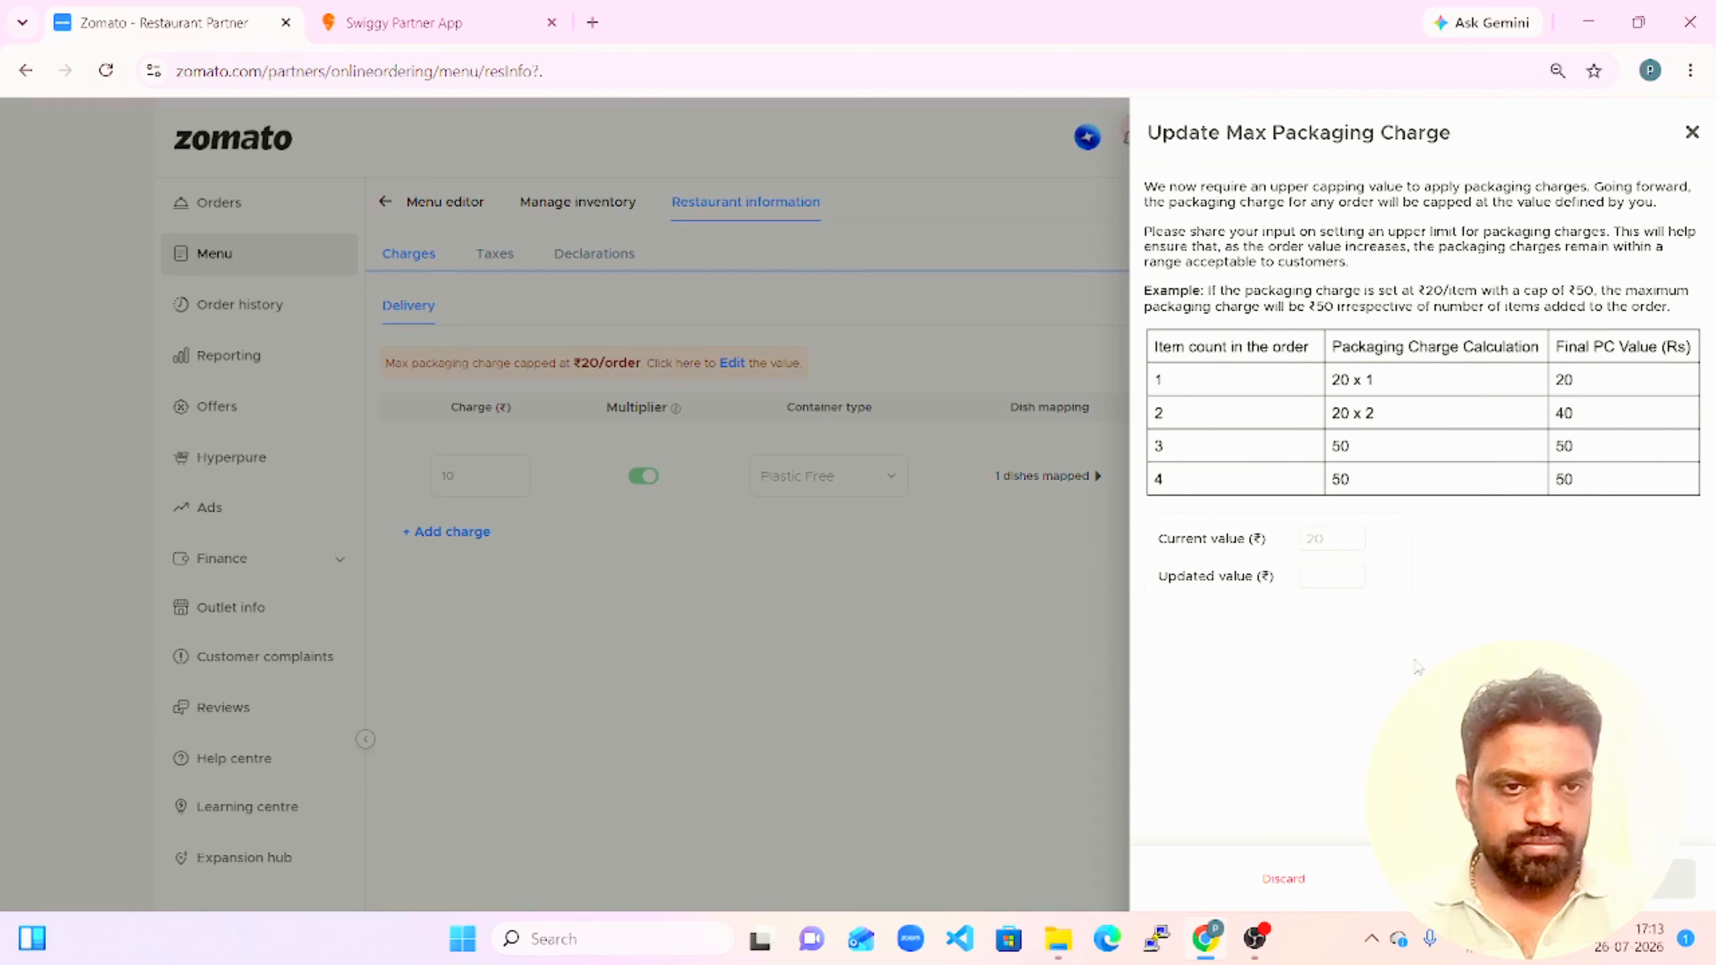
{"action": "left_click", "coordinate": [1341, 577]}
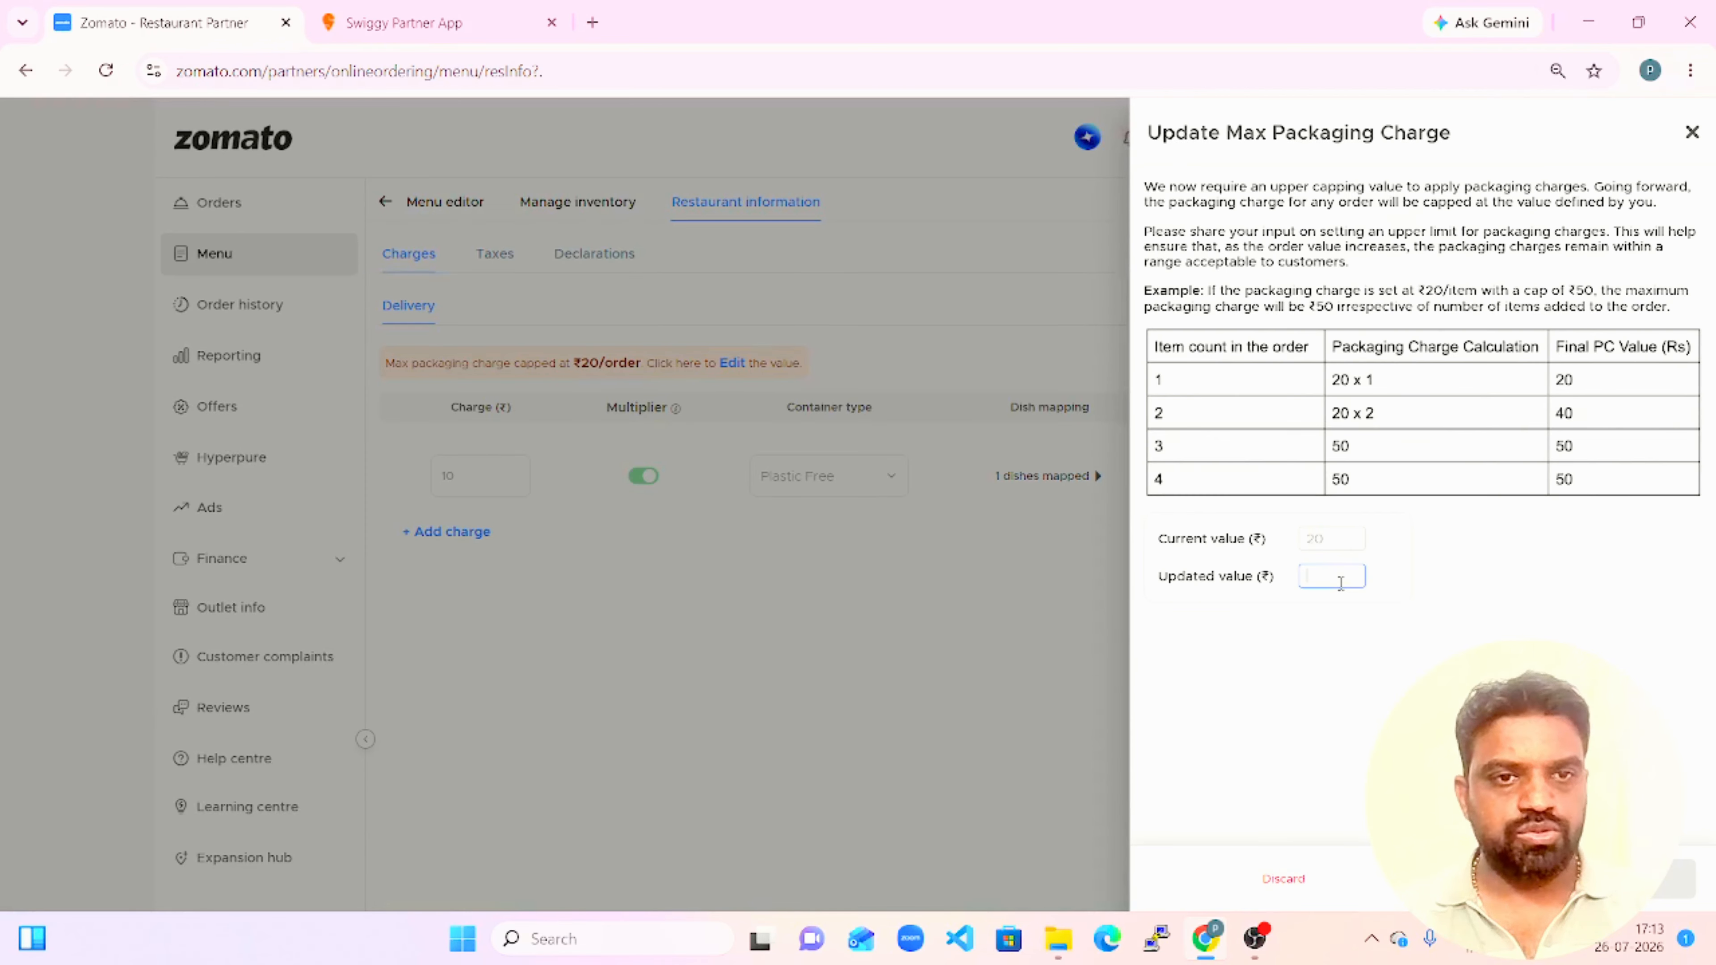
{"action": "type", "text": "50"}
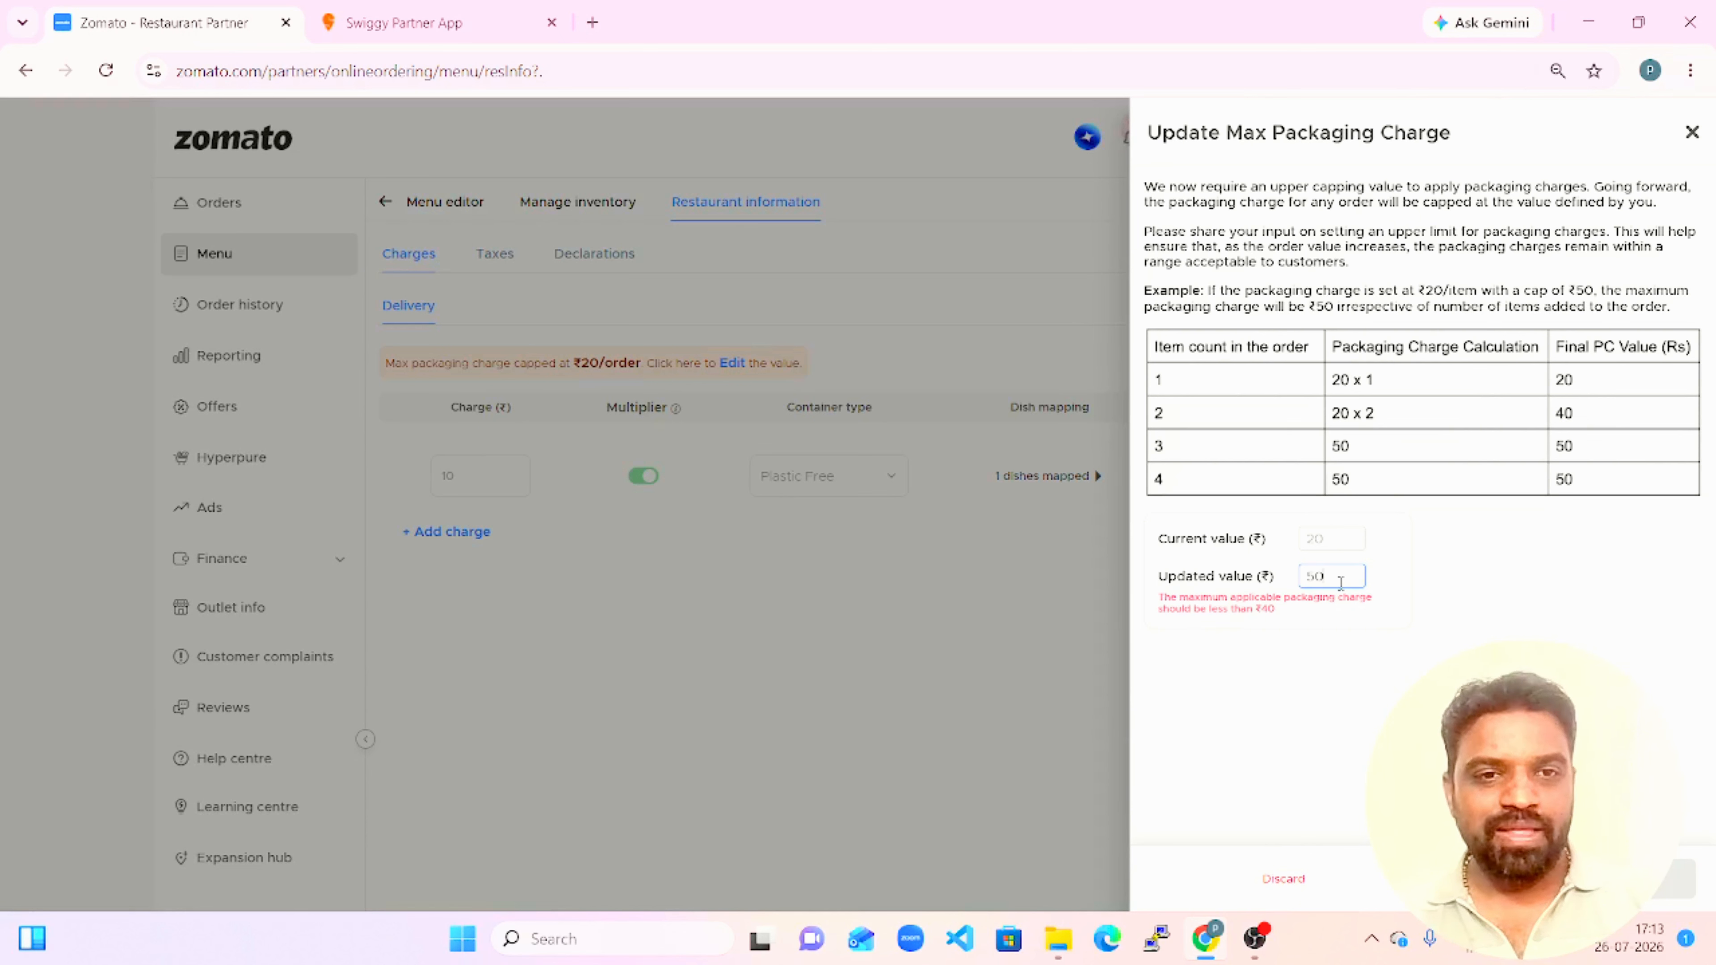
{"action": "key", "text": "BackSpace"}
{"action": "key", "text": "BackSpace"}
{"action": "type", "text": "40"}
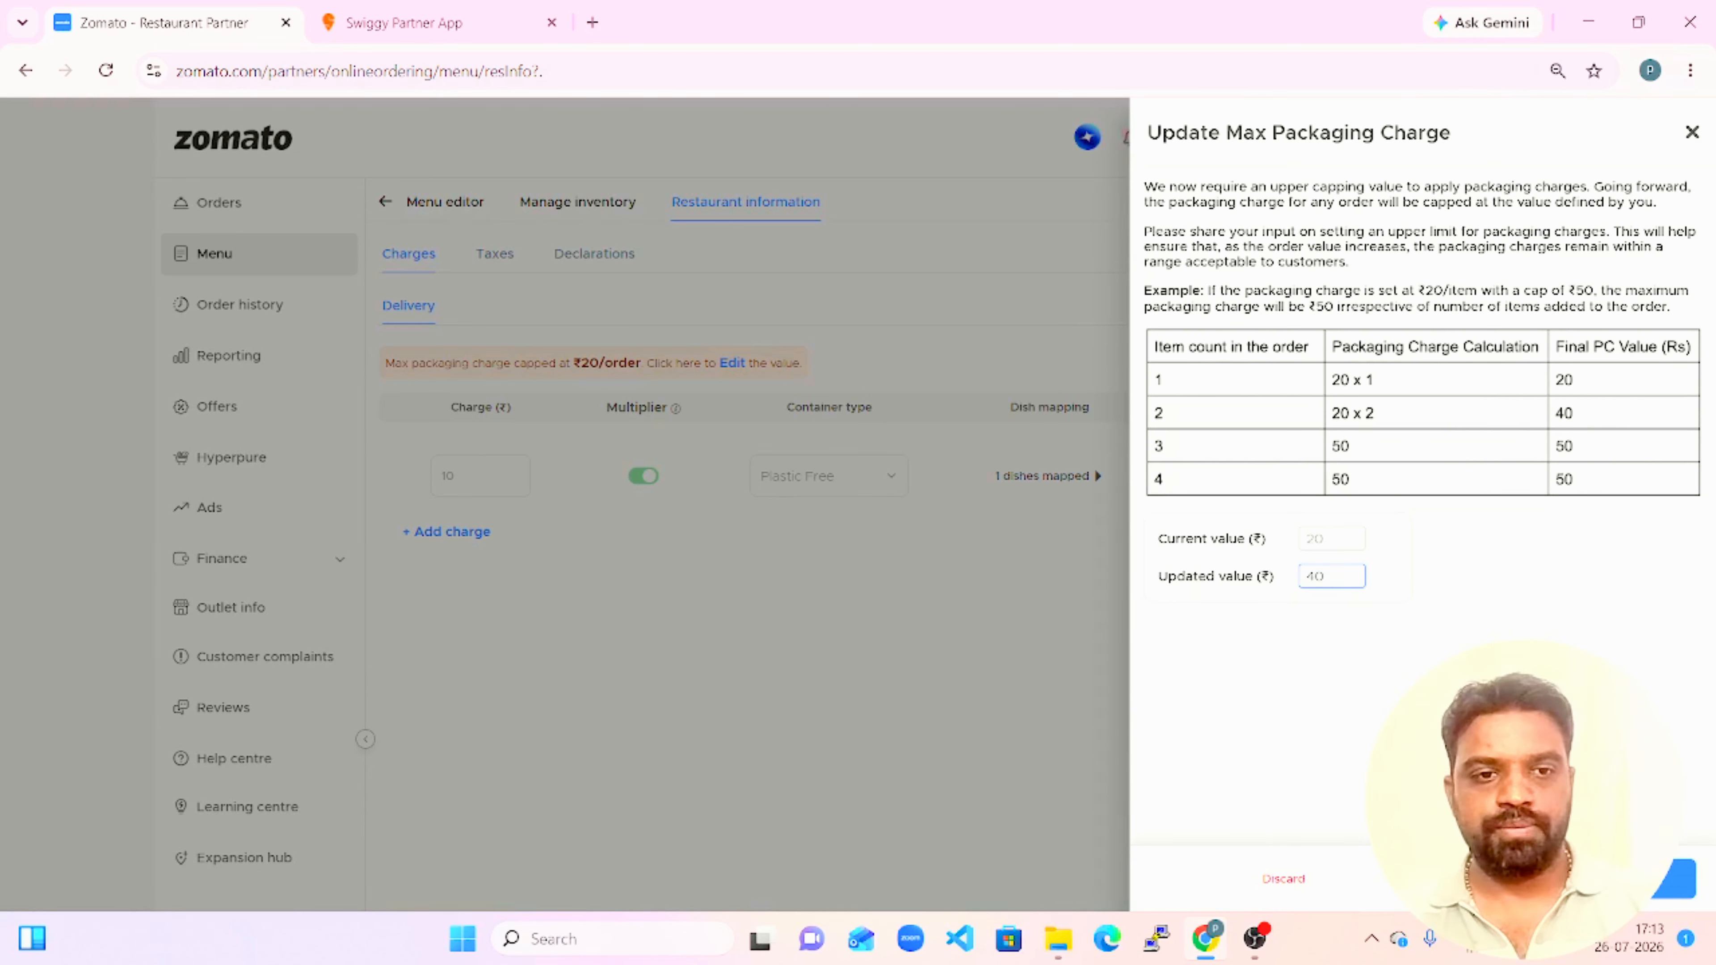
{"action": "left_click", "coordinate": [1674, 879]}
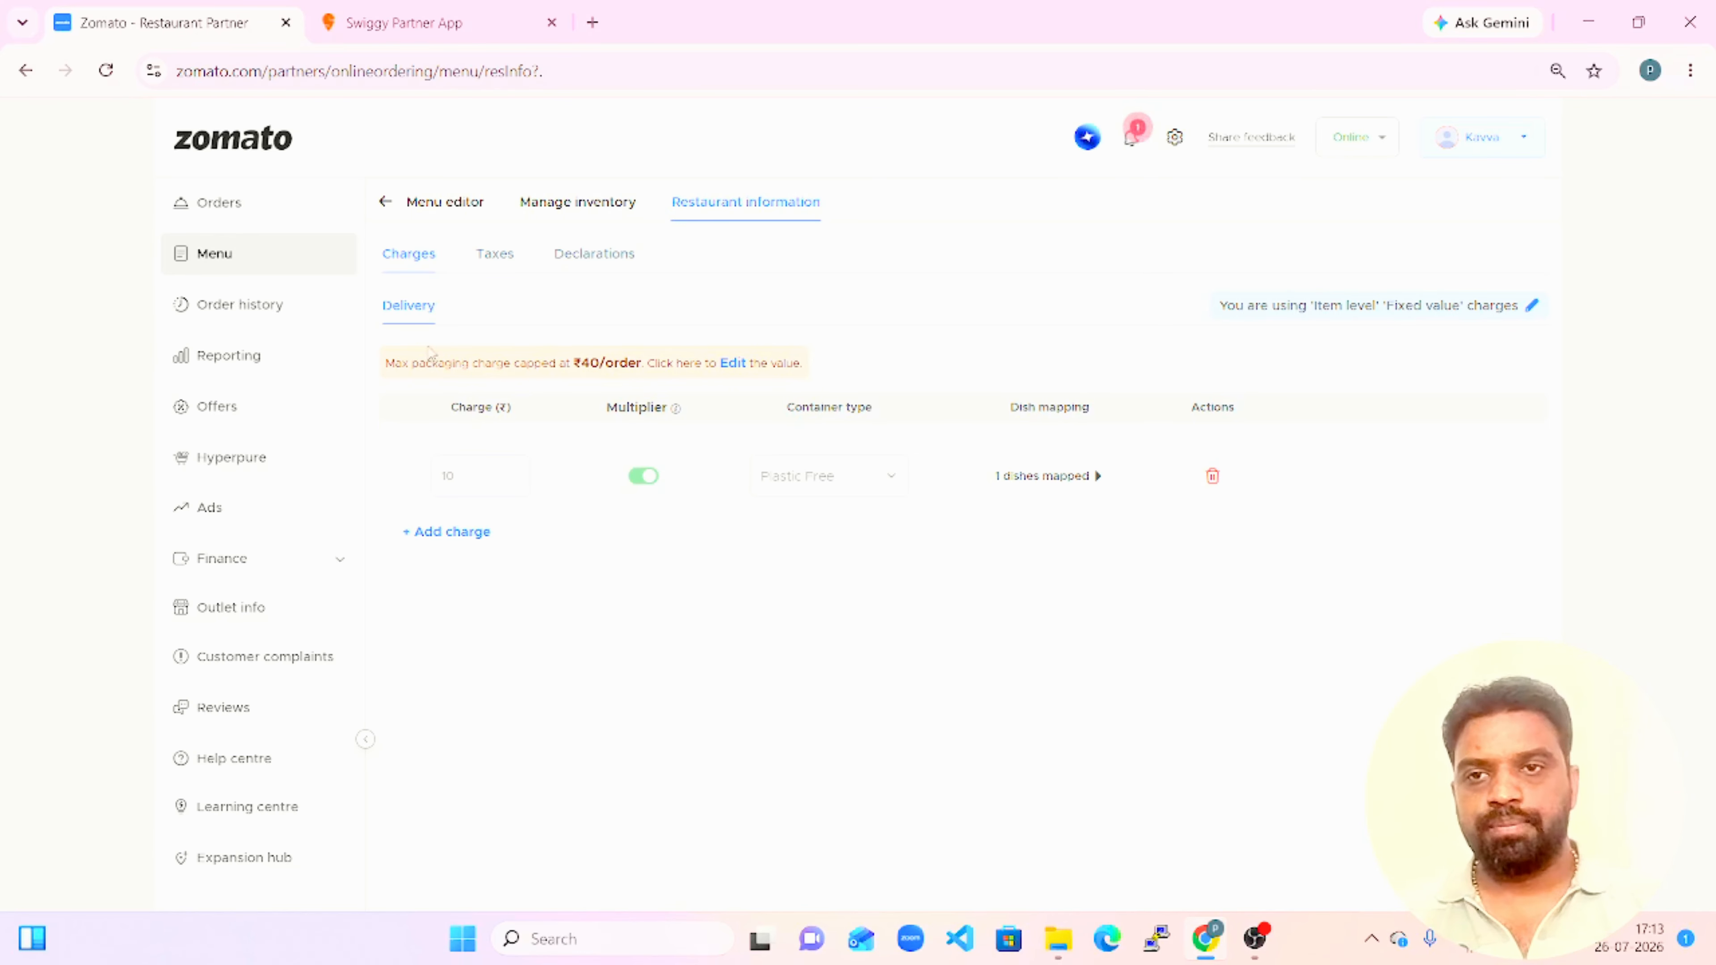
{"action": "left_click_drag", "start_coordinate": [398, 363], "coordinate": [635, 336]}
{"action": "left_click", "coordinate": [635, 336]}
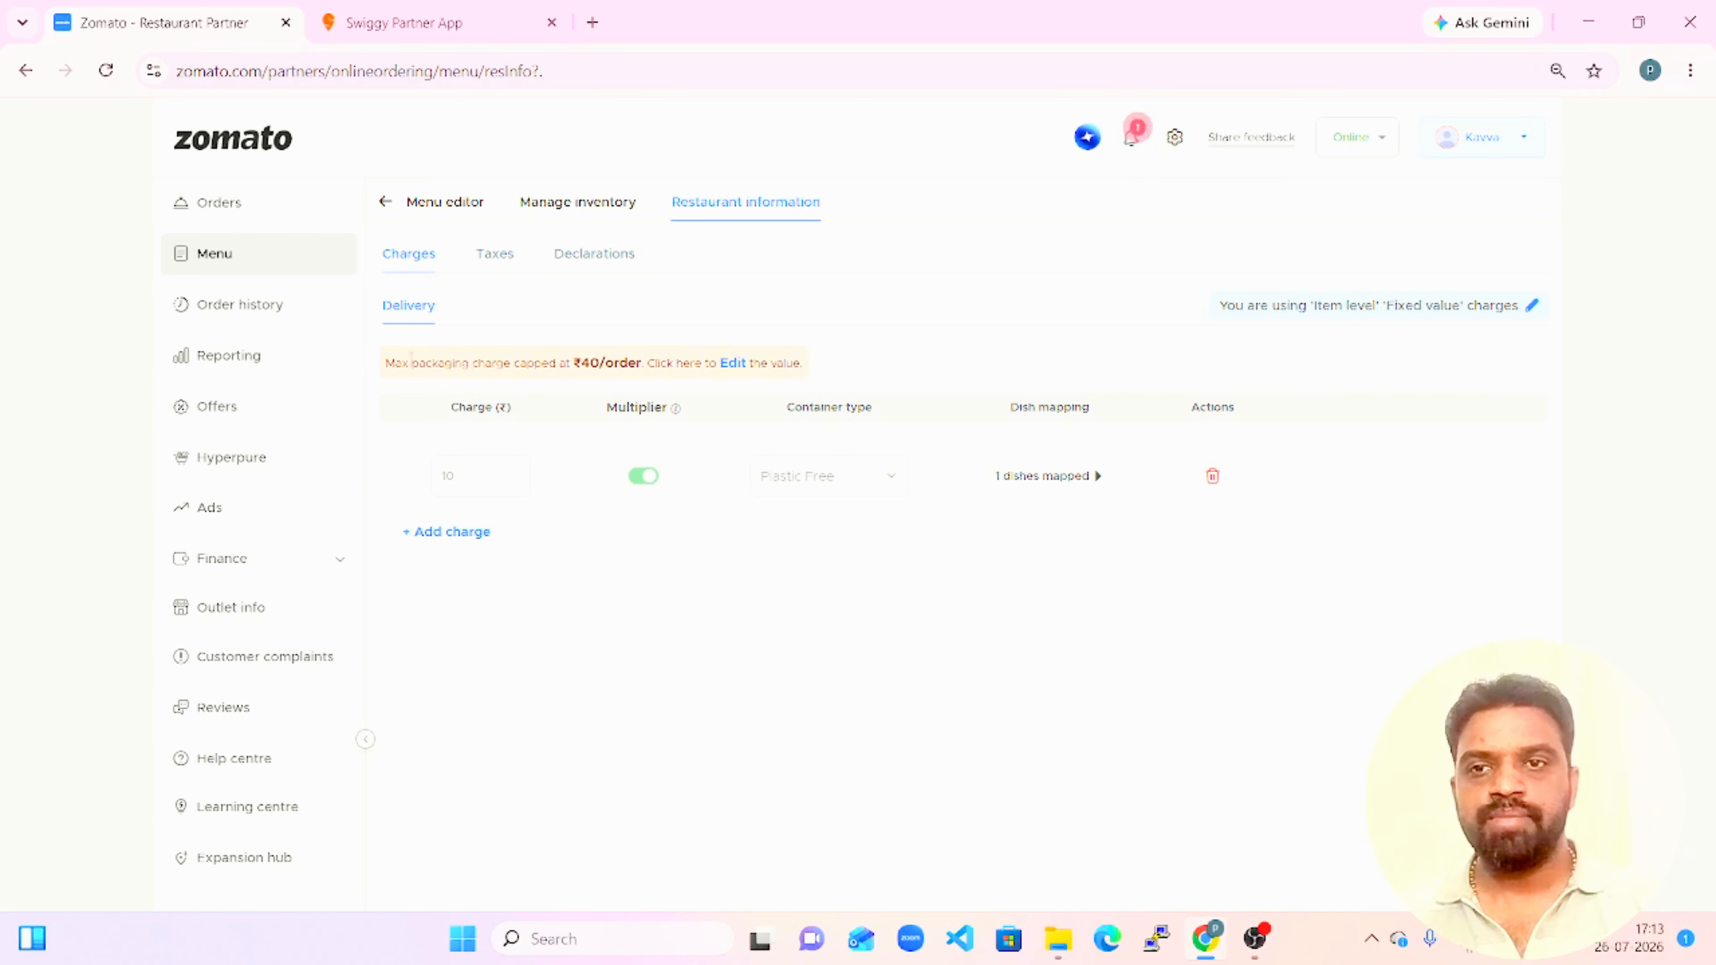
{"action": "left_click_drag", "start_coordinate": [396, 365], "coordinate": [636, 366]}
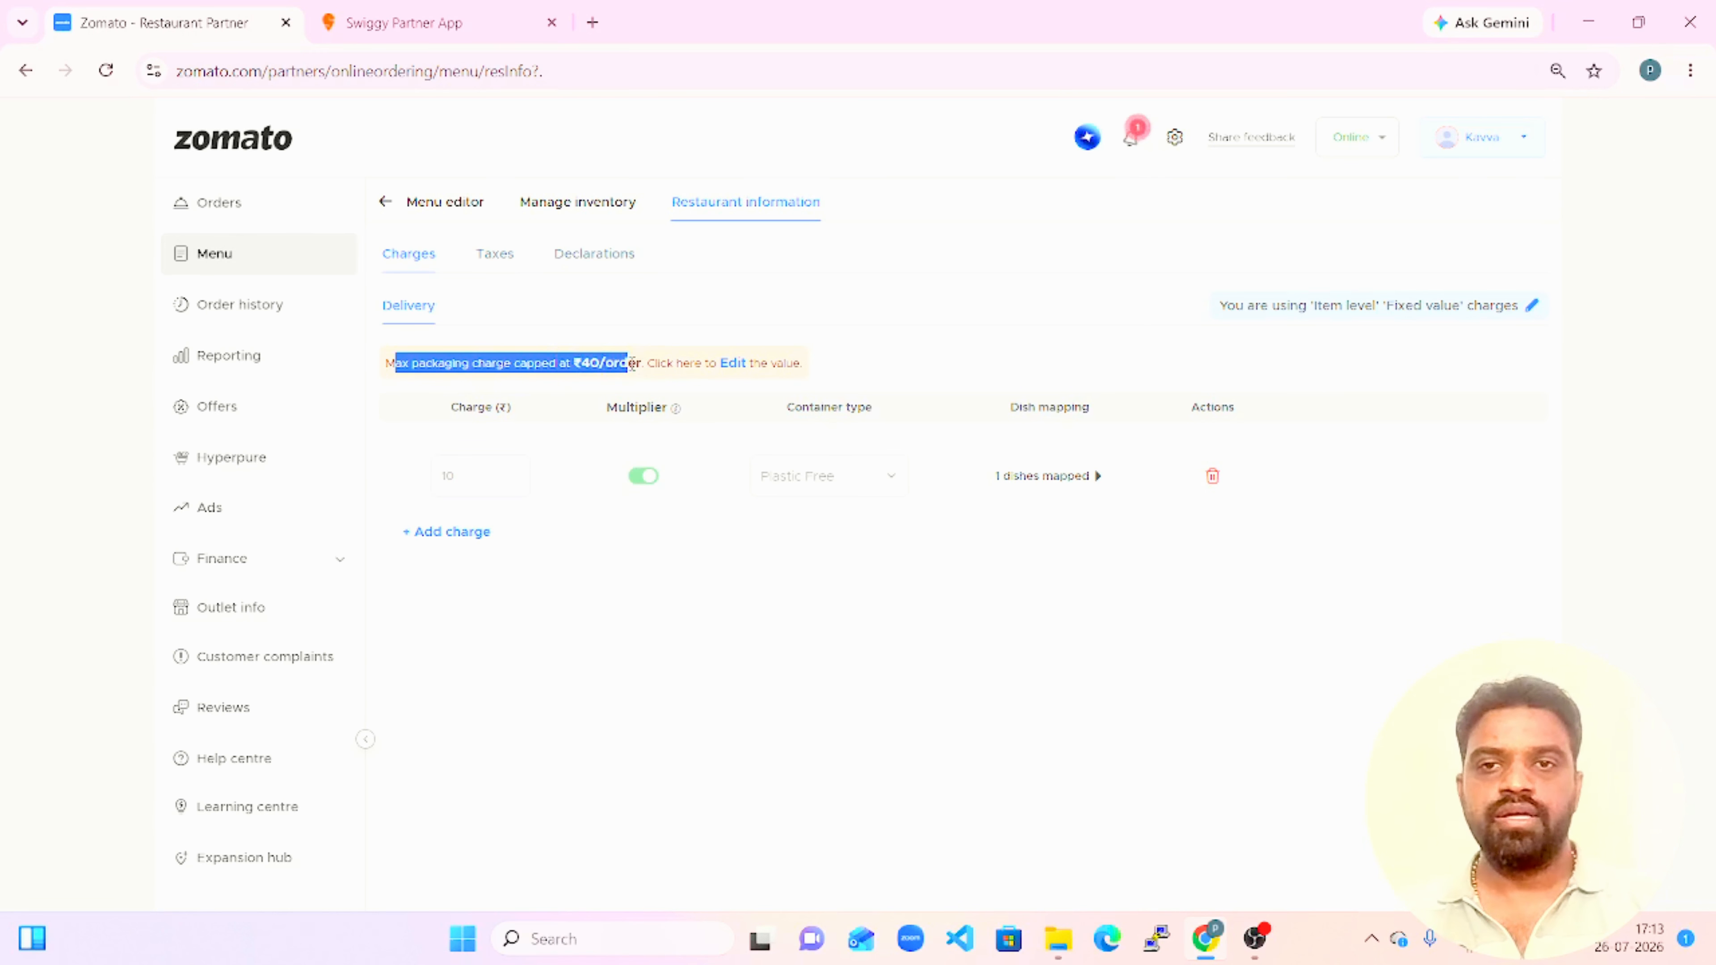
{"action": "left_click", "coordinate": [777, 304]}
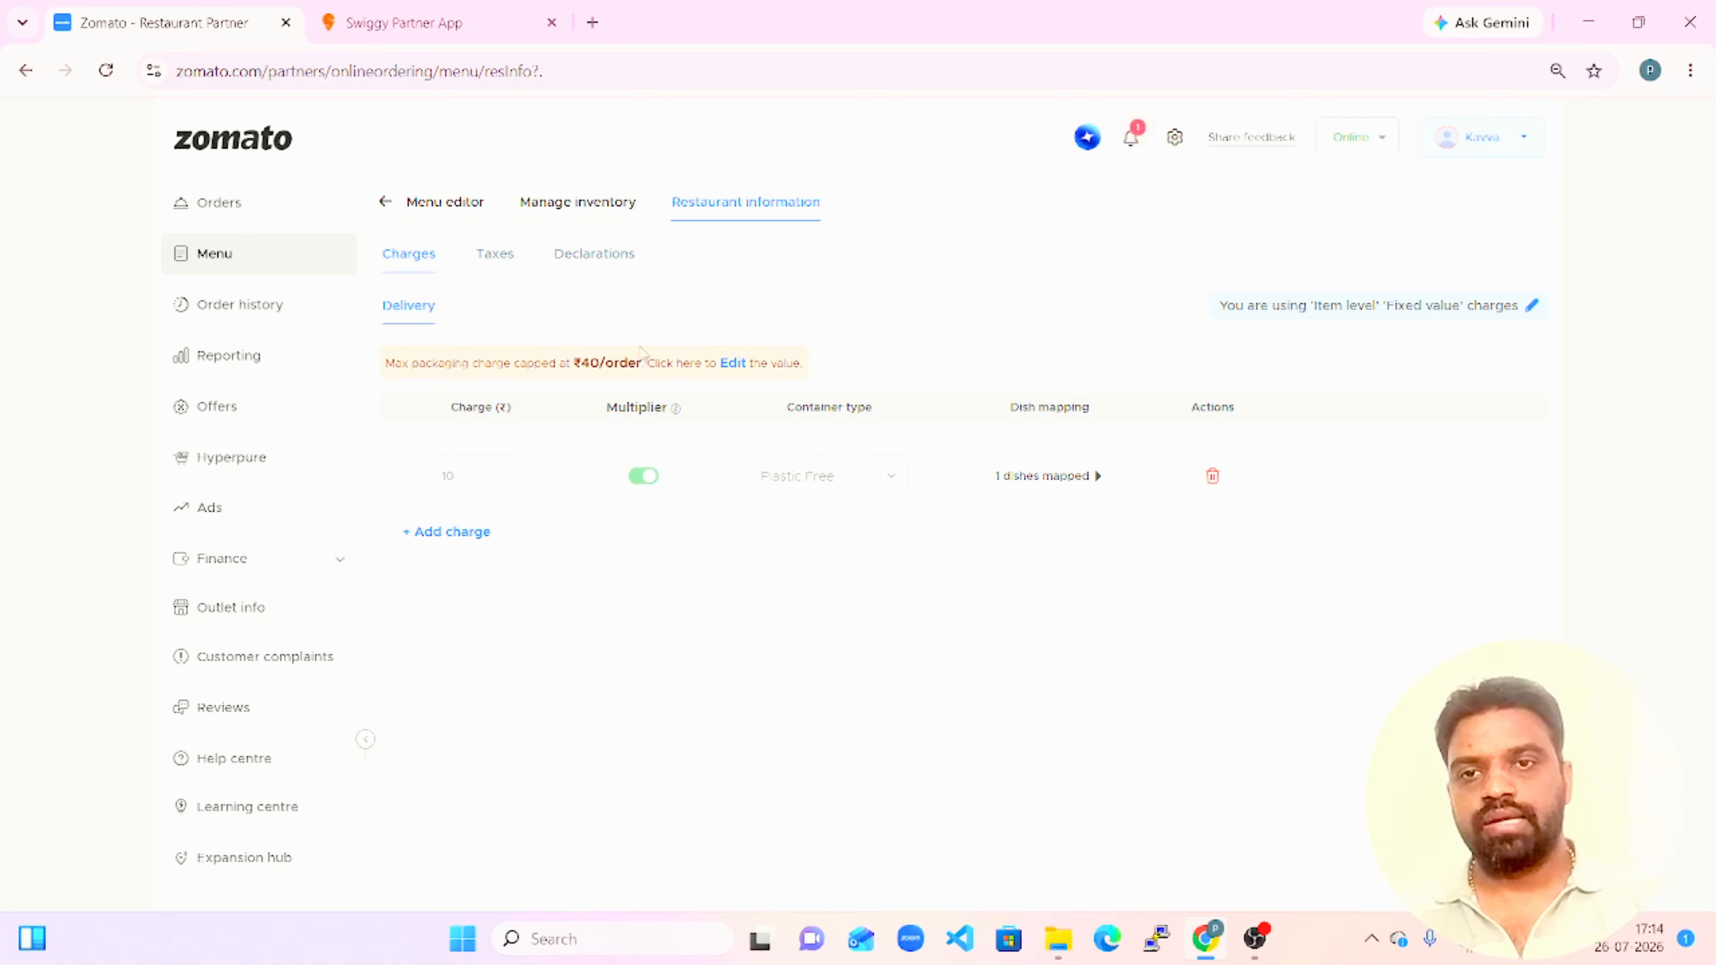
{"action": "left_click_drag", "start_coordinate": [521, 364], "coordinate": [644, 363]}
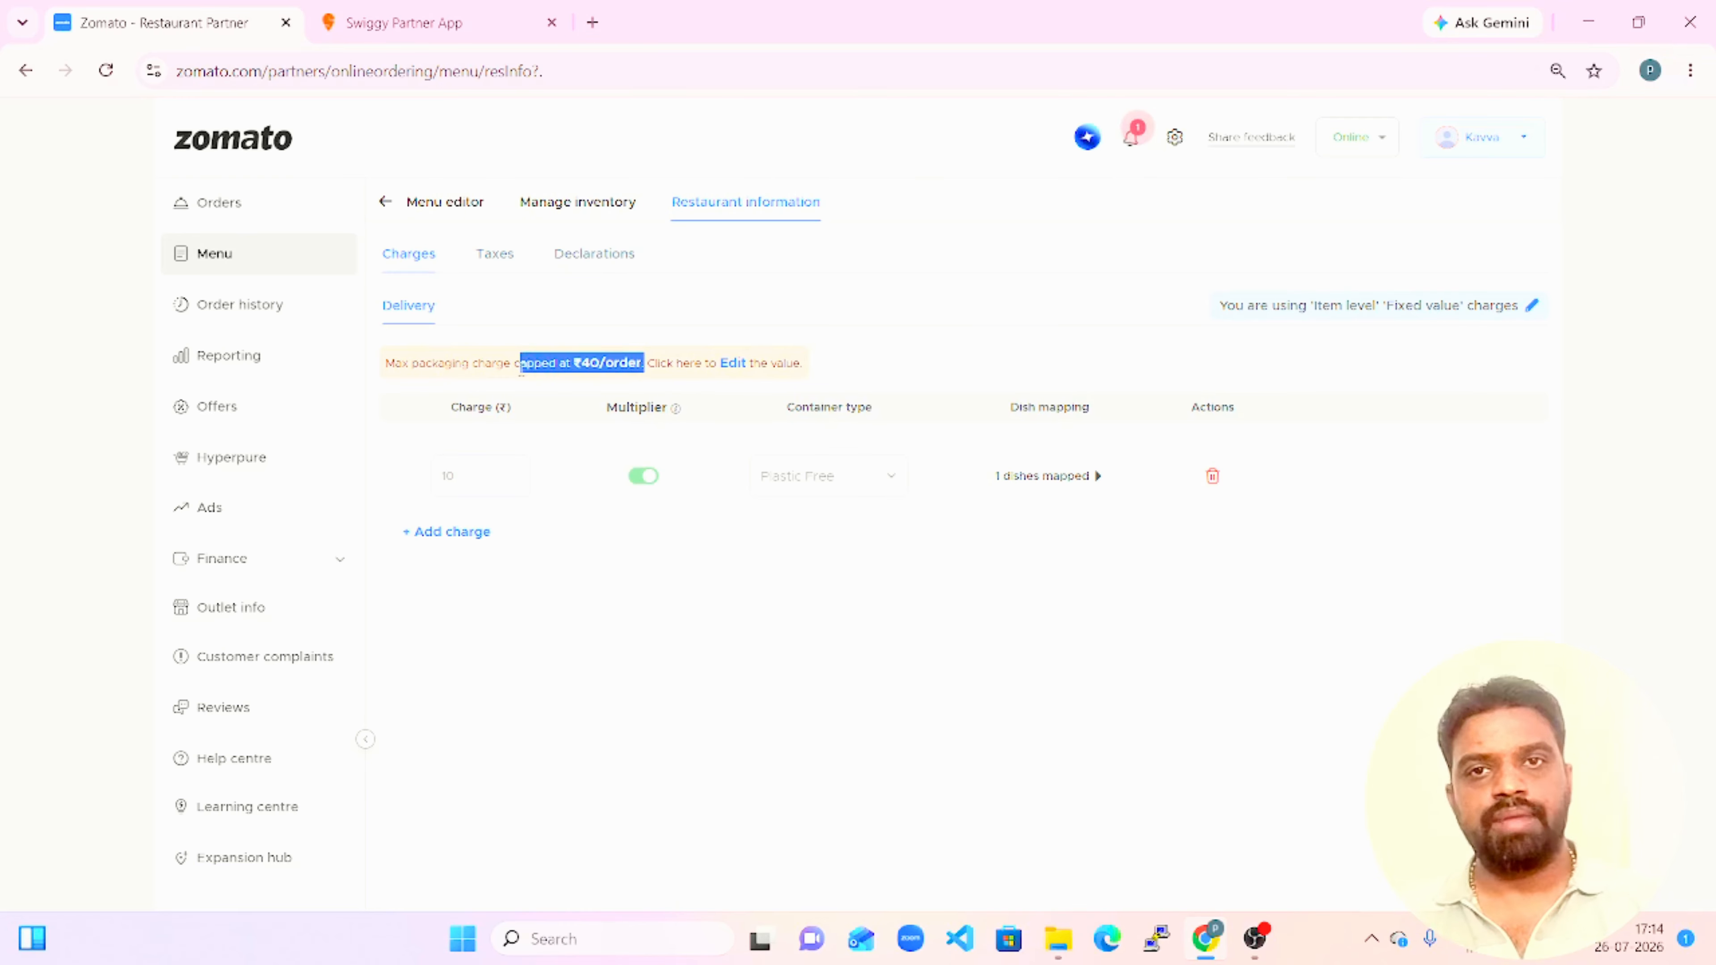
{"action": "left_click", "coordinate": [757, 299]}
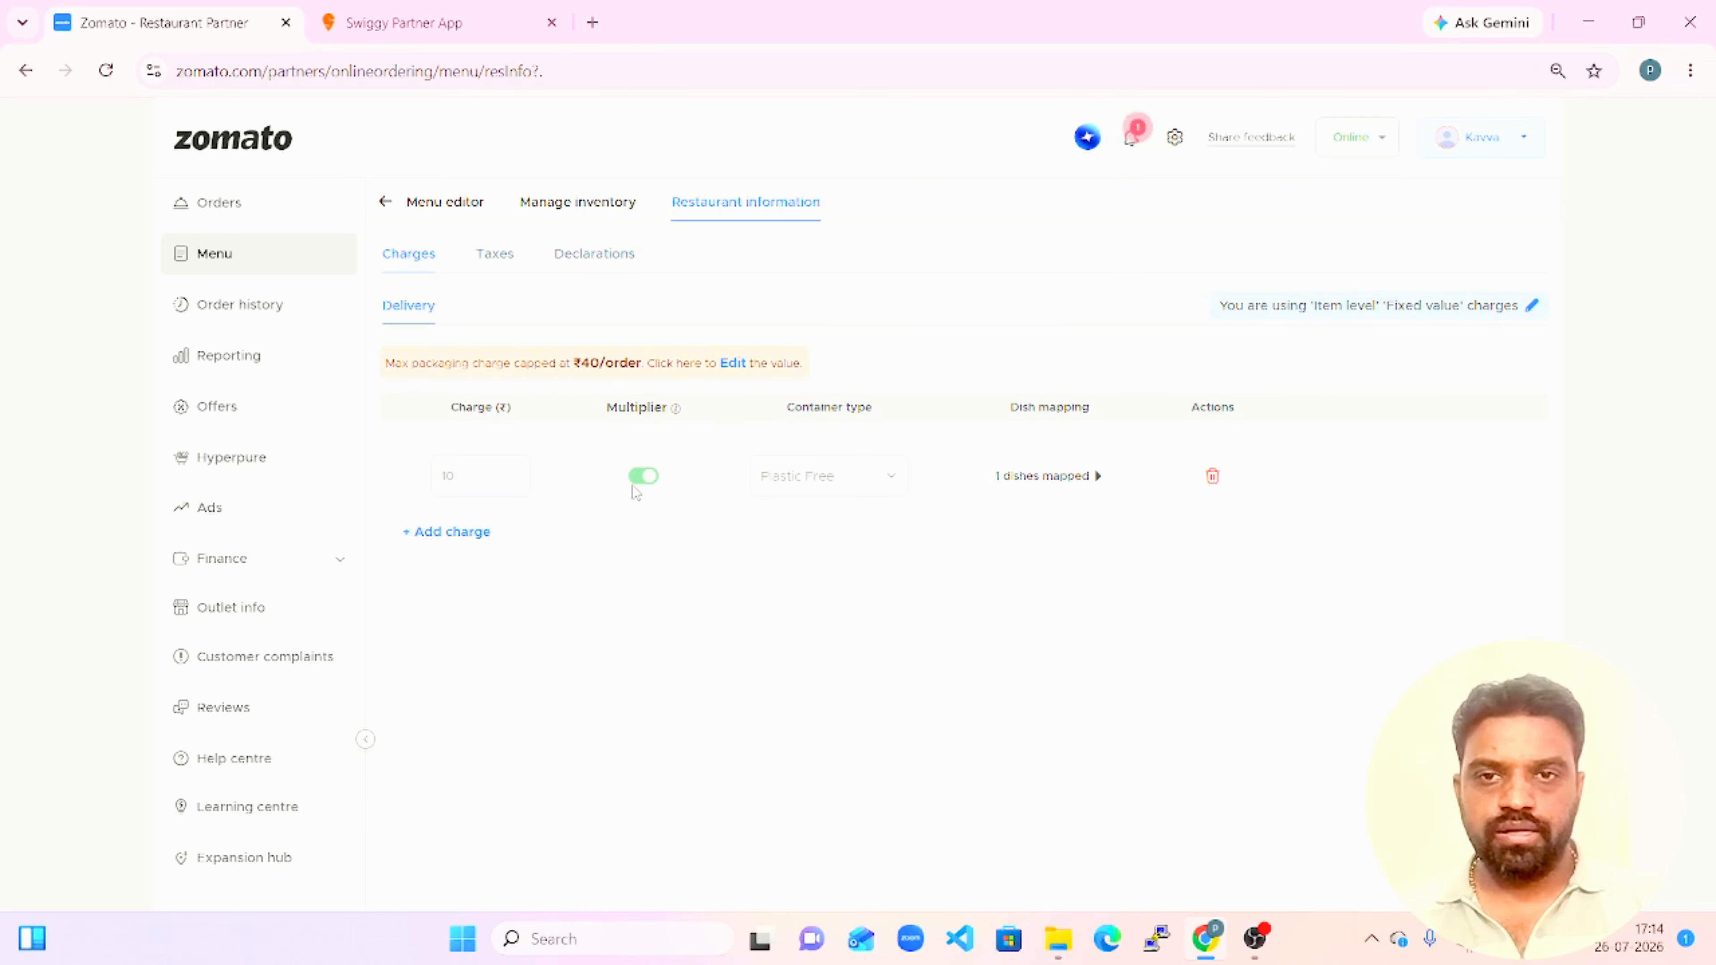
Add a ₹10 delivery packaging charge with the multiplier enabled and Non-Biodegradable container type, and save it to select its dishes.
{"action": "left_click", "coordinate": [444, 536]}
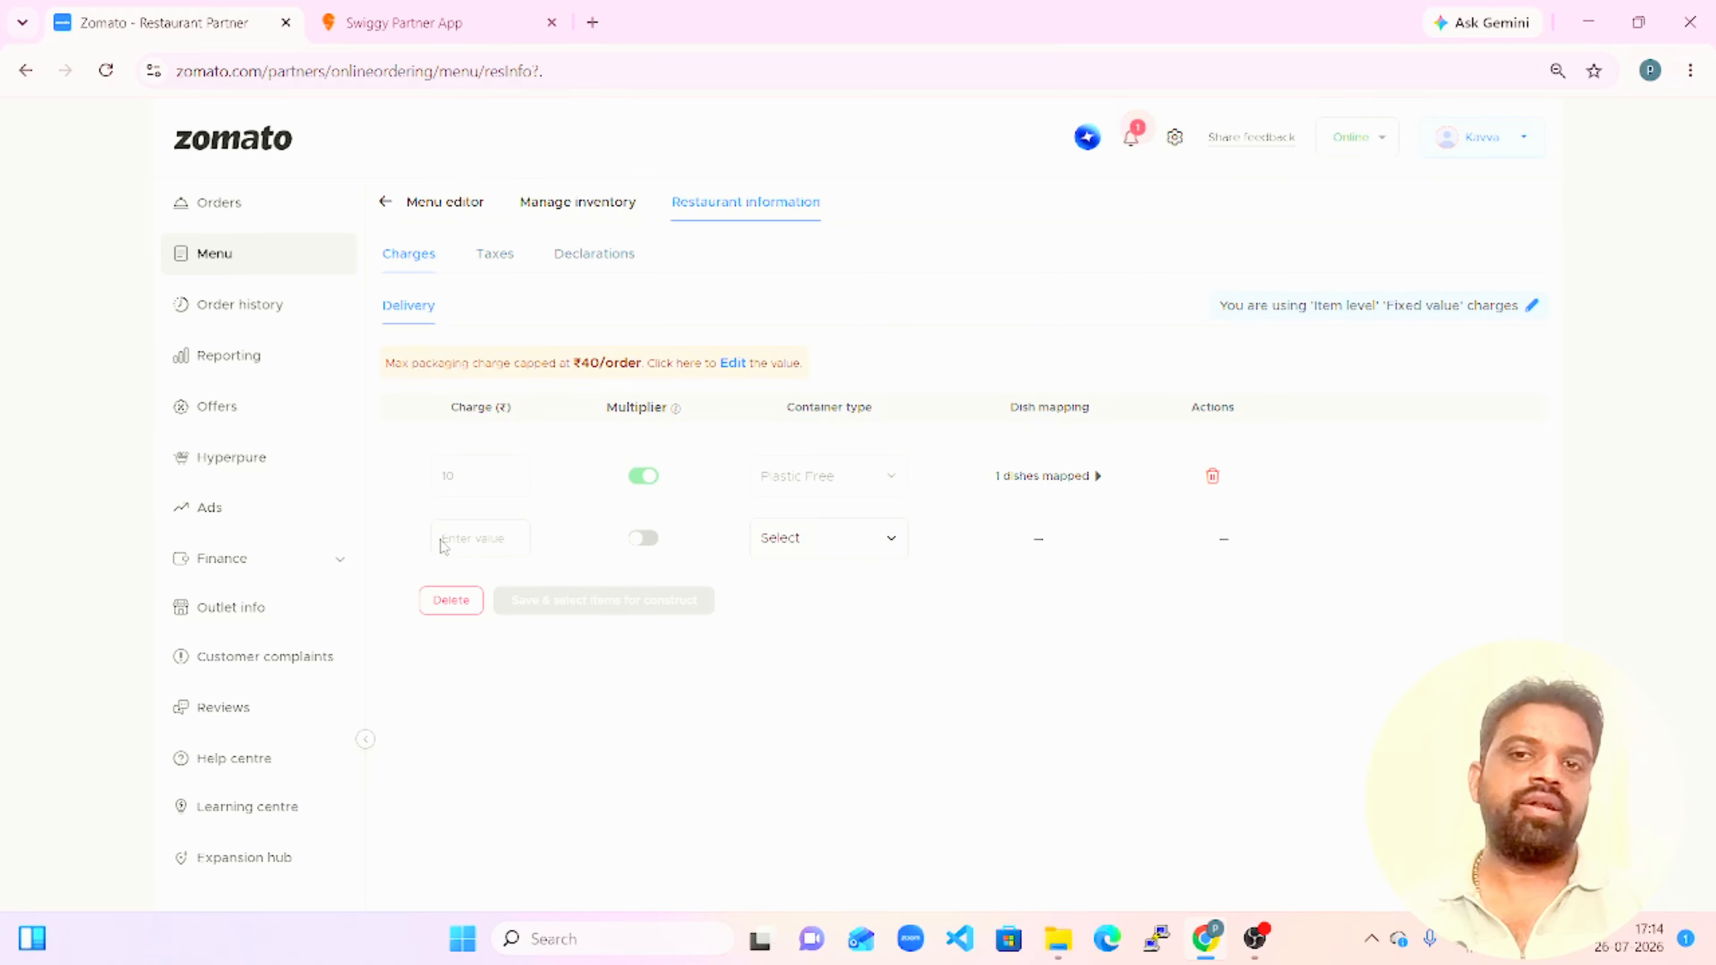
{"action": "left_click", "coordinate": [468, 539]}
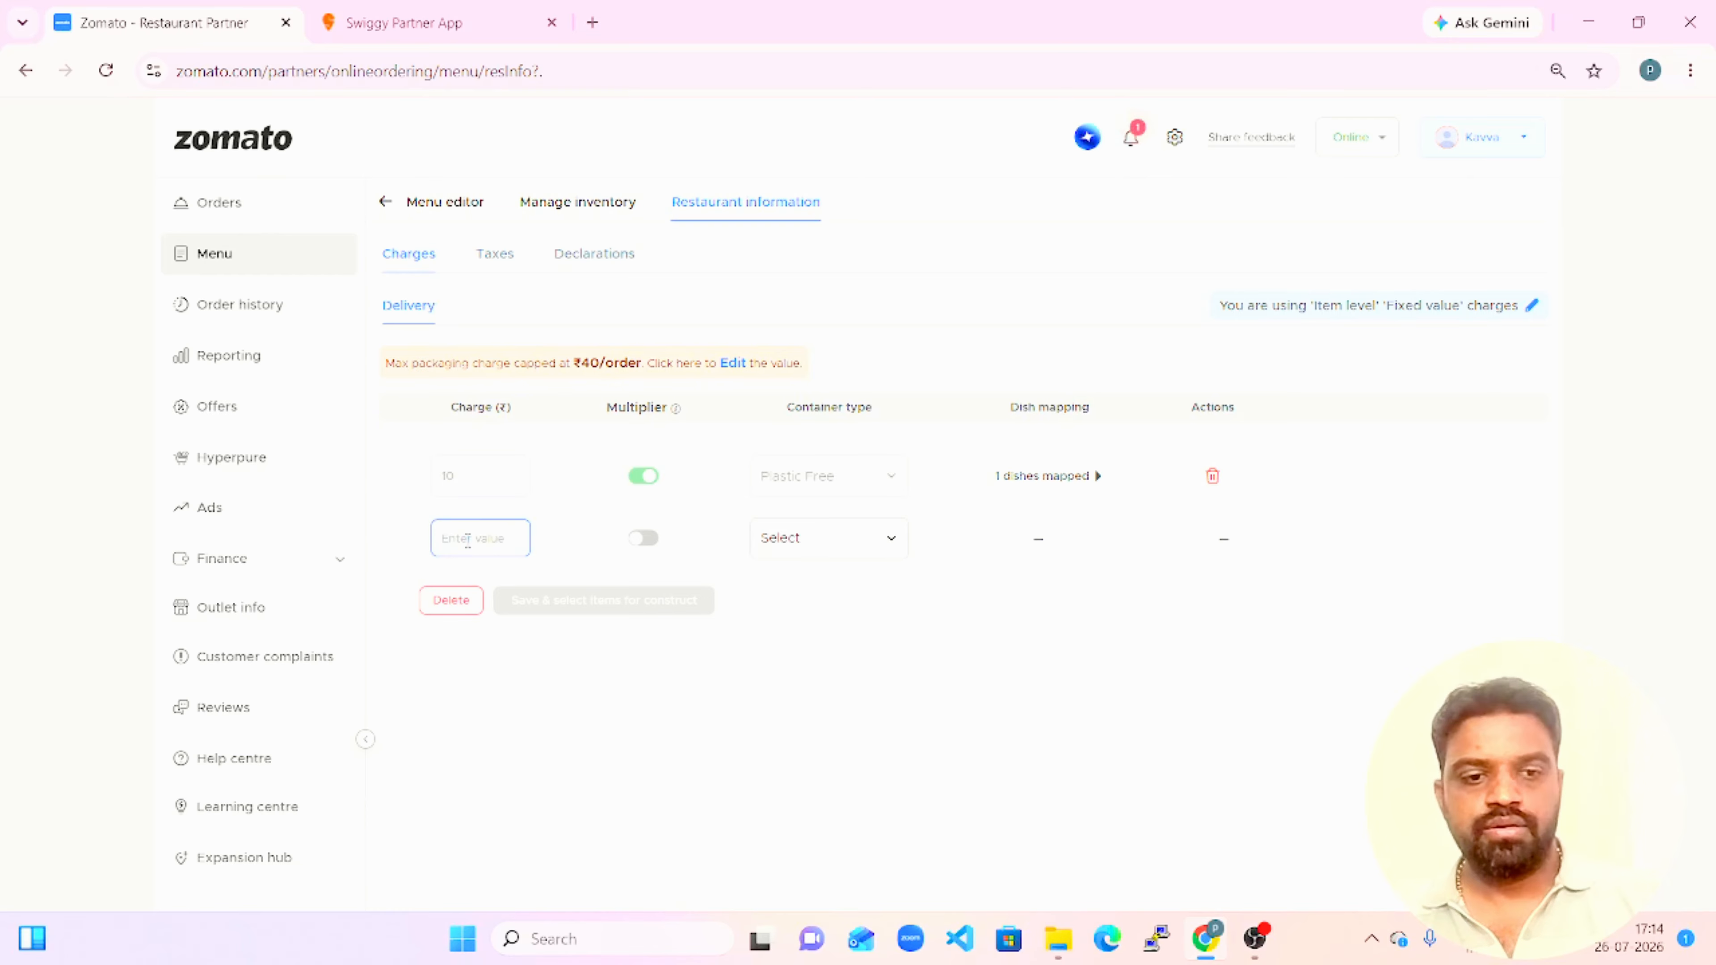
{"action": "type", "text": "10"}
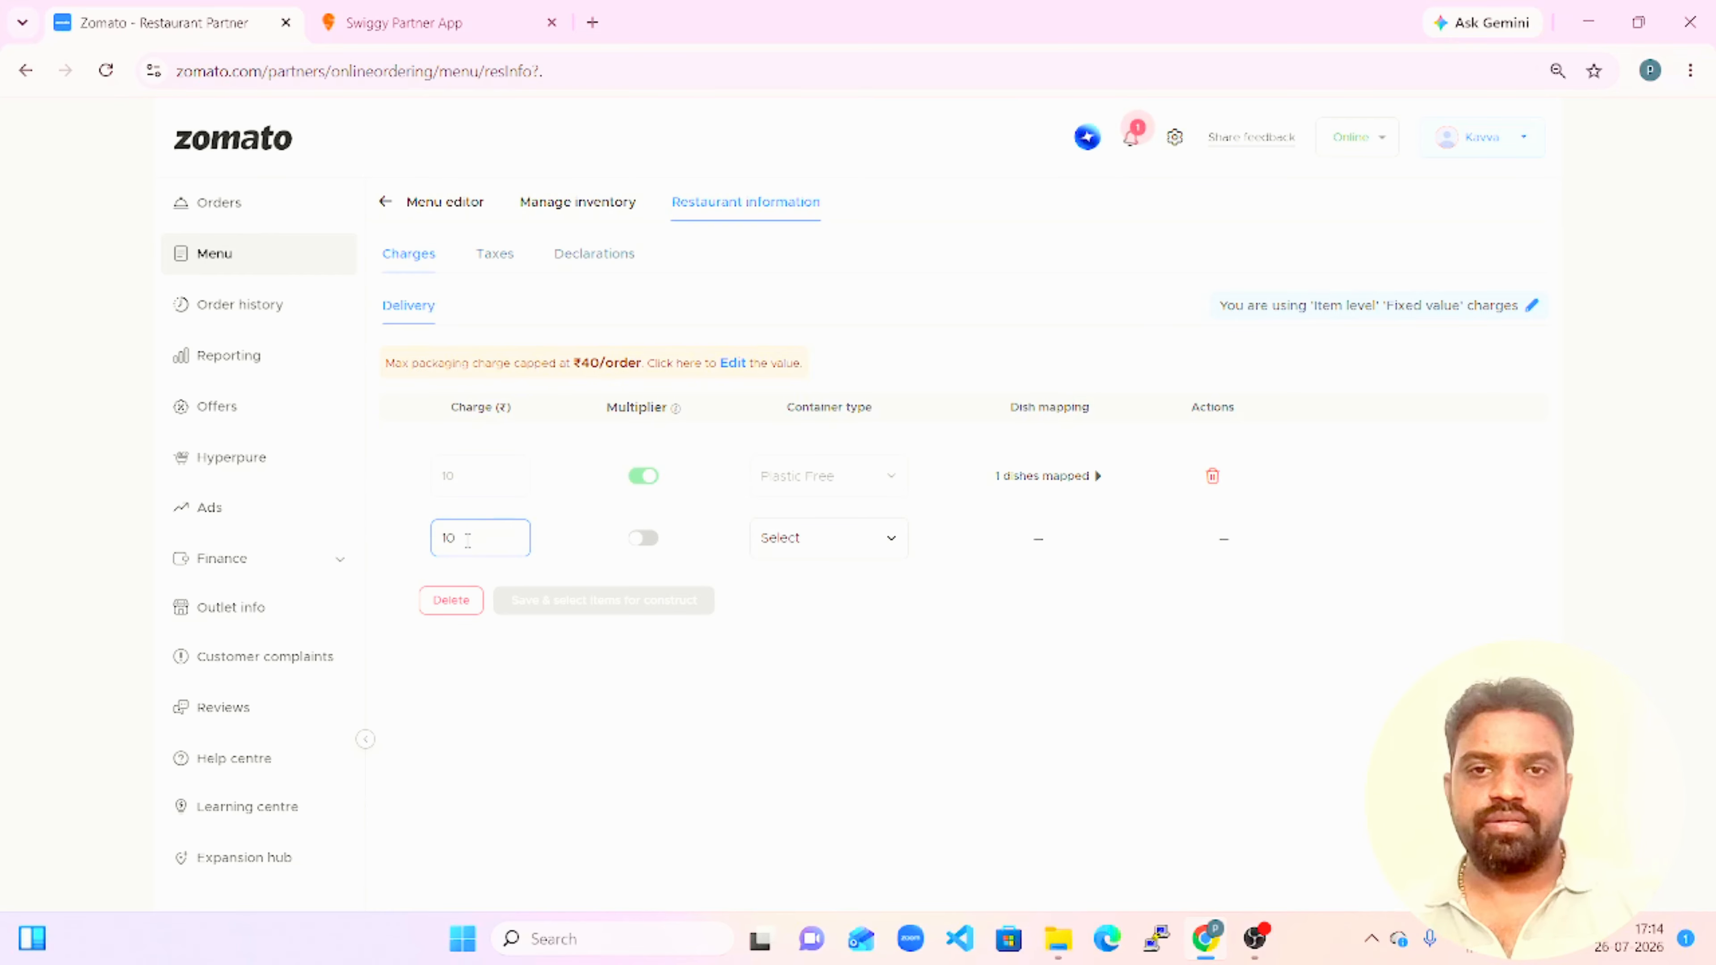
{"action": "left_click", "coordinate": [645, 538]}
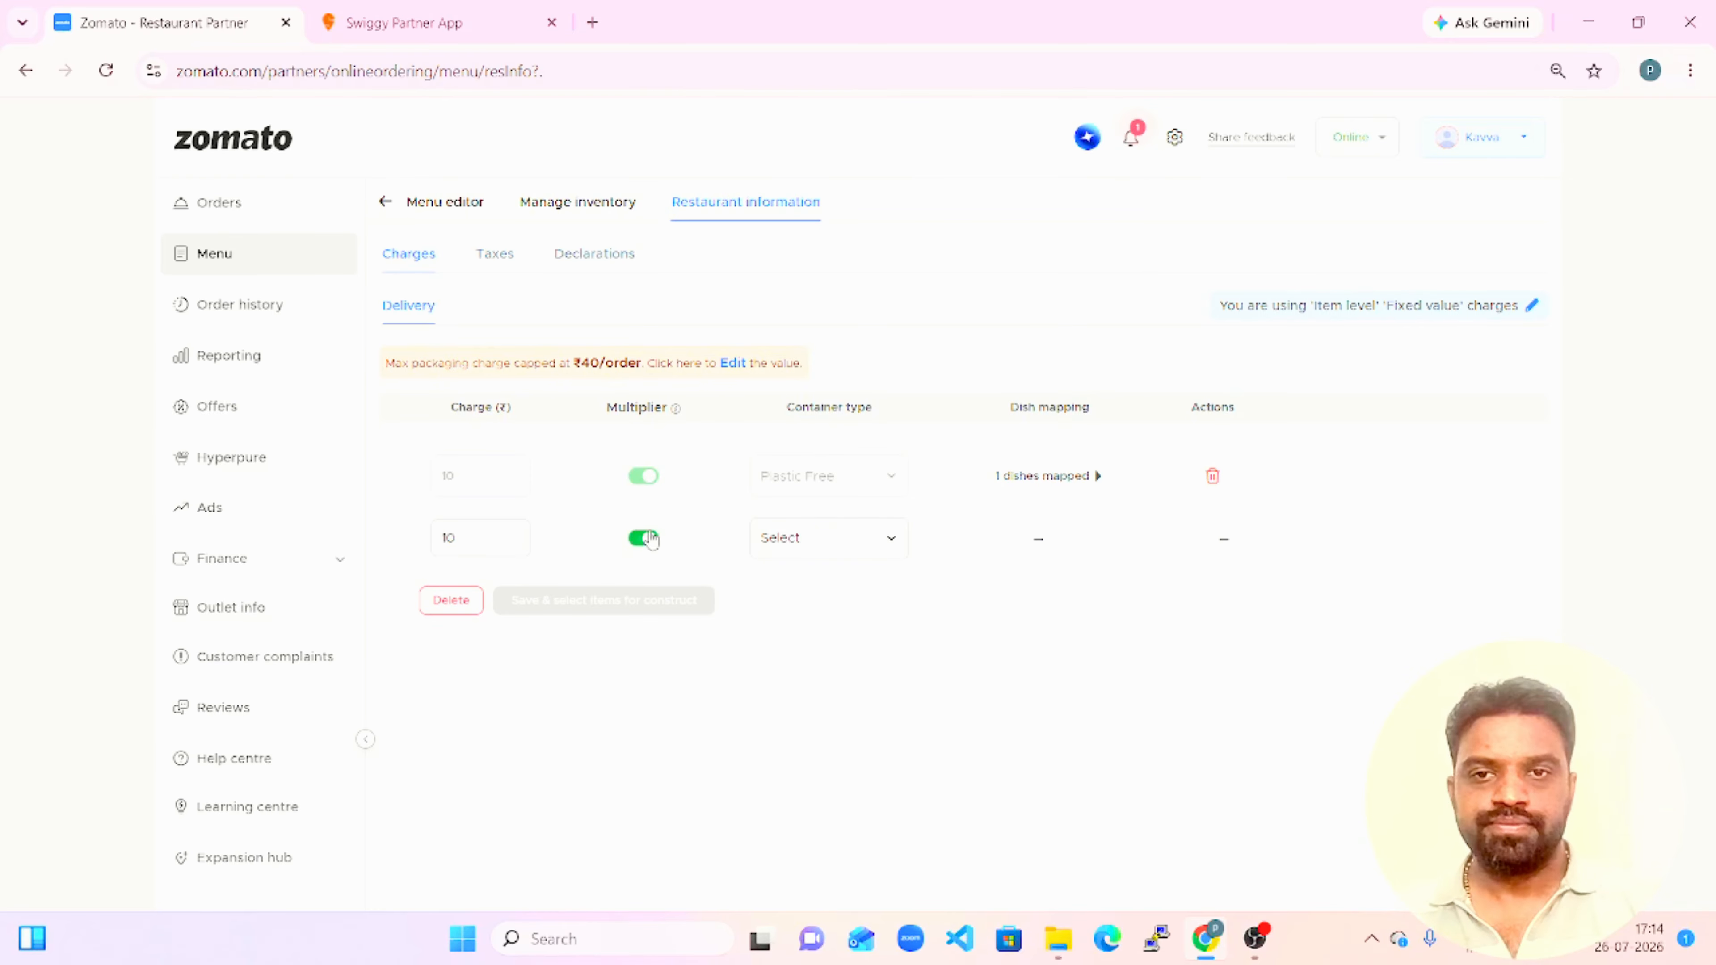
{"action": "left_click", "coordinate": [866, 541]}
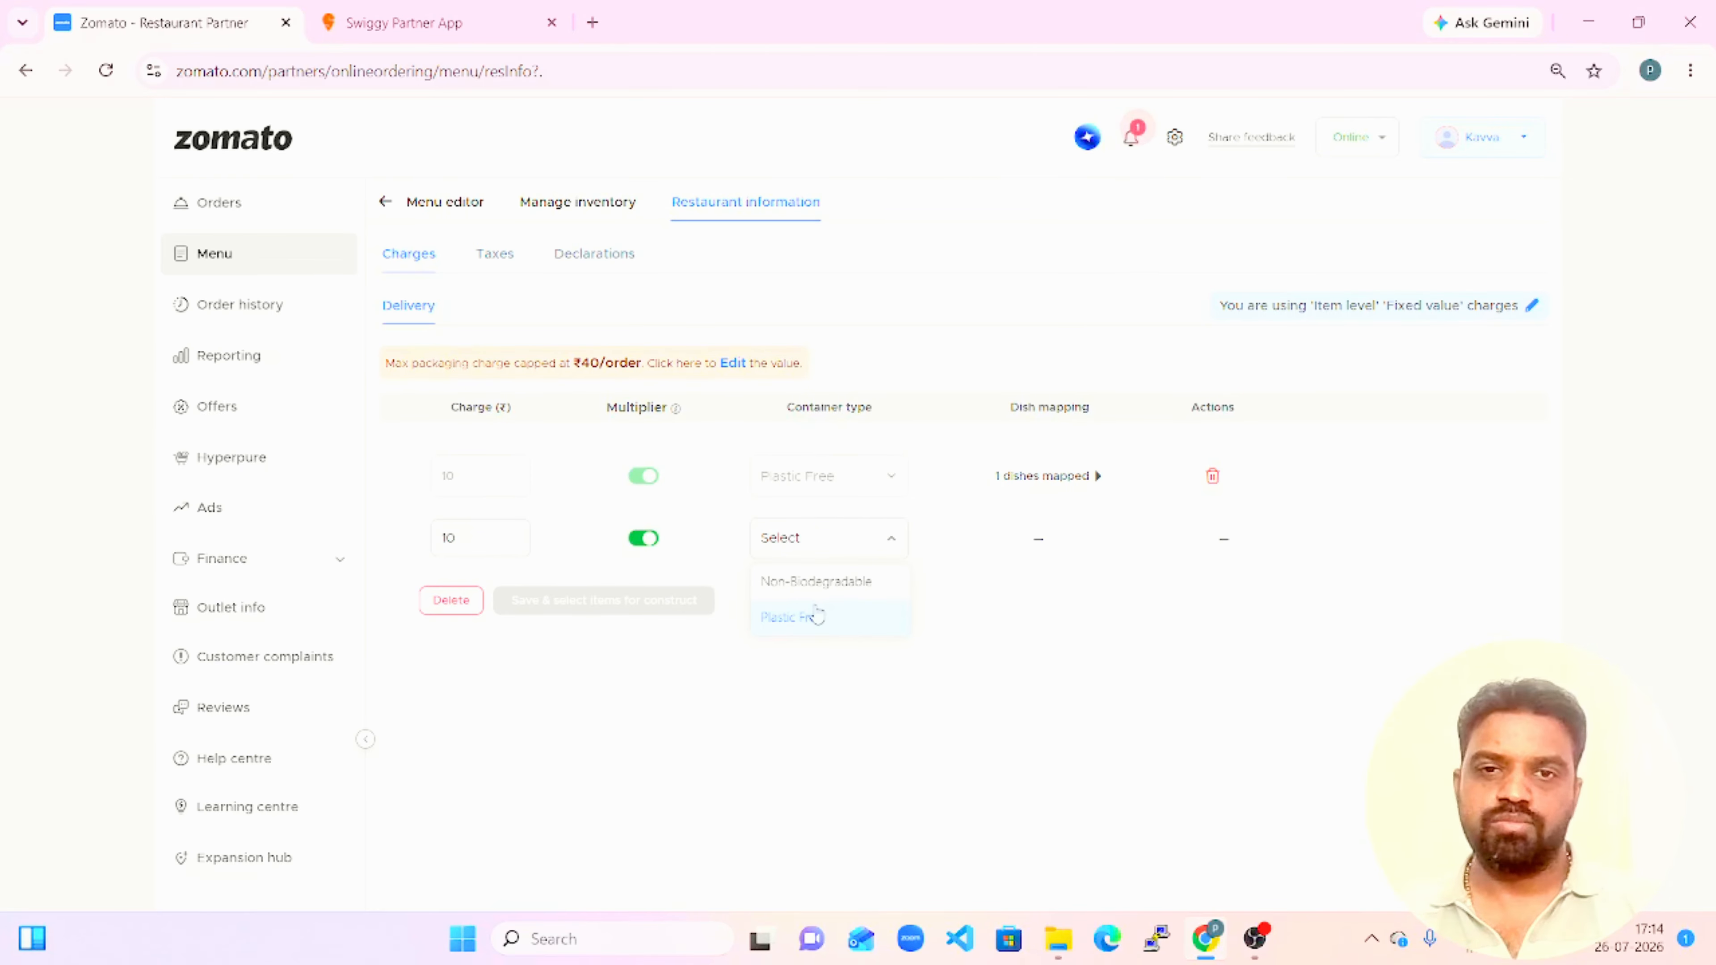
{"action": "left_click", "coordinate": [793, 588]}
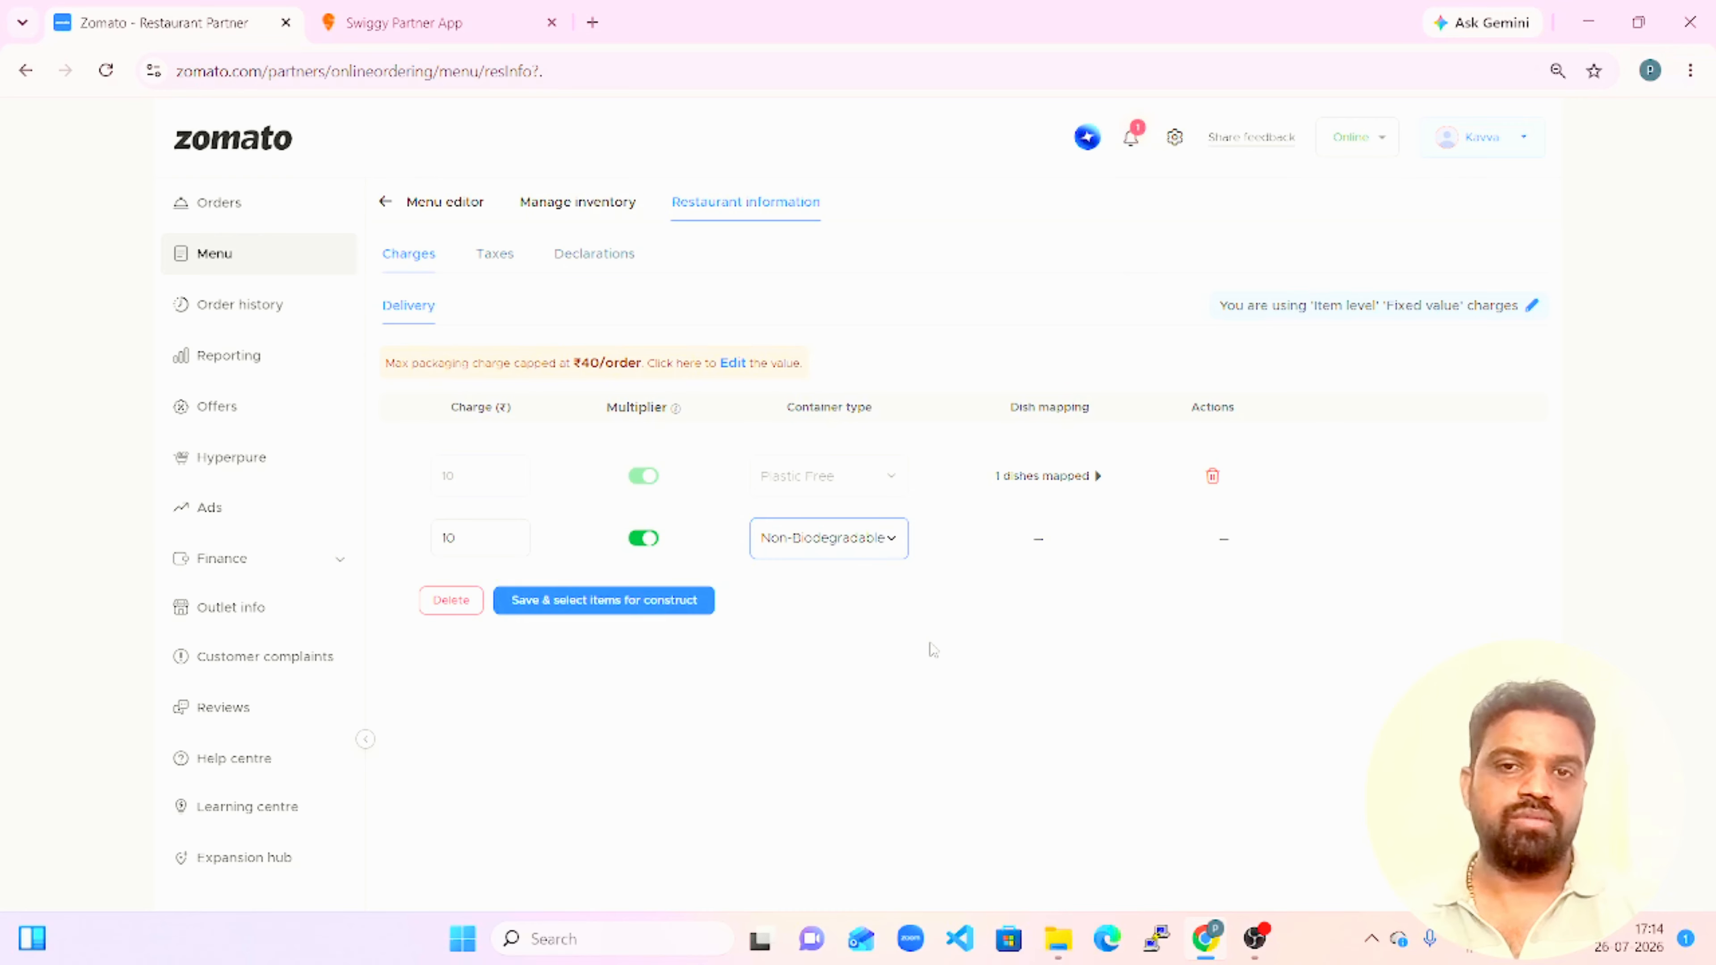
{"action": "left_click", "coordinate": [654, 601]}
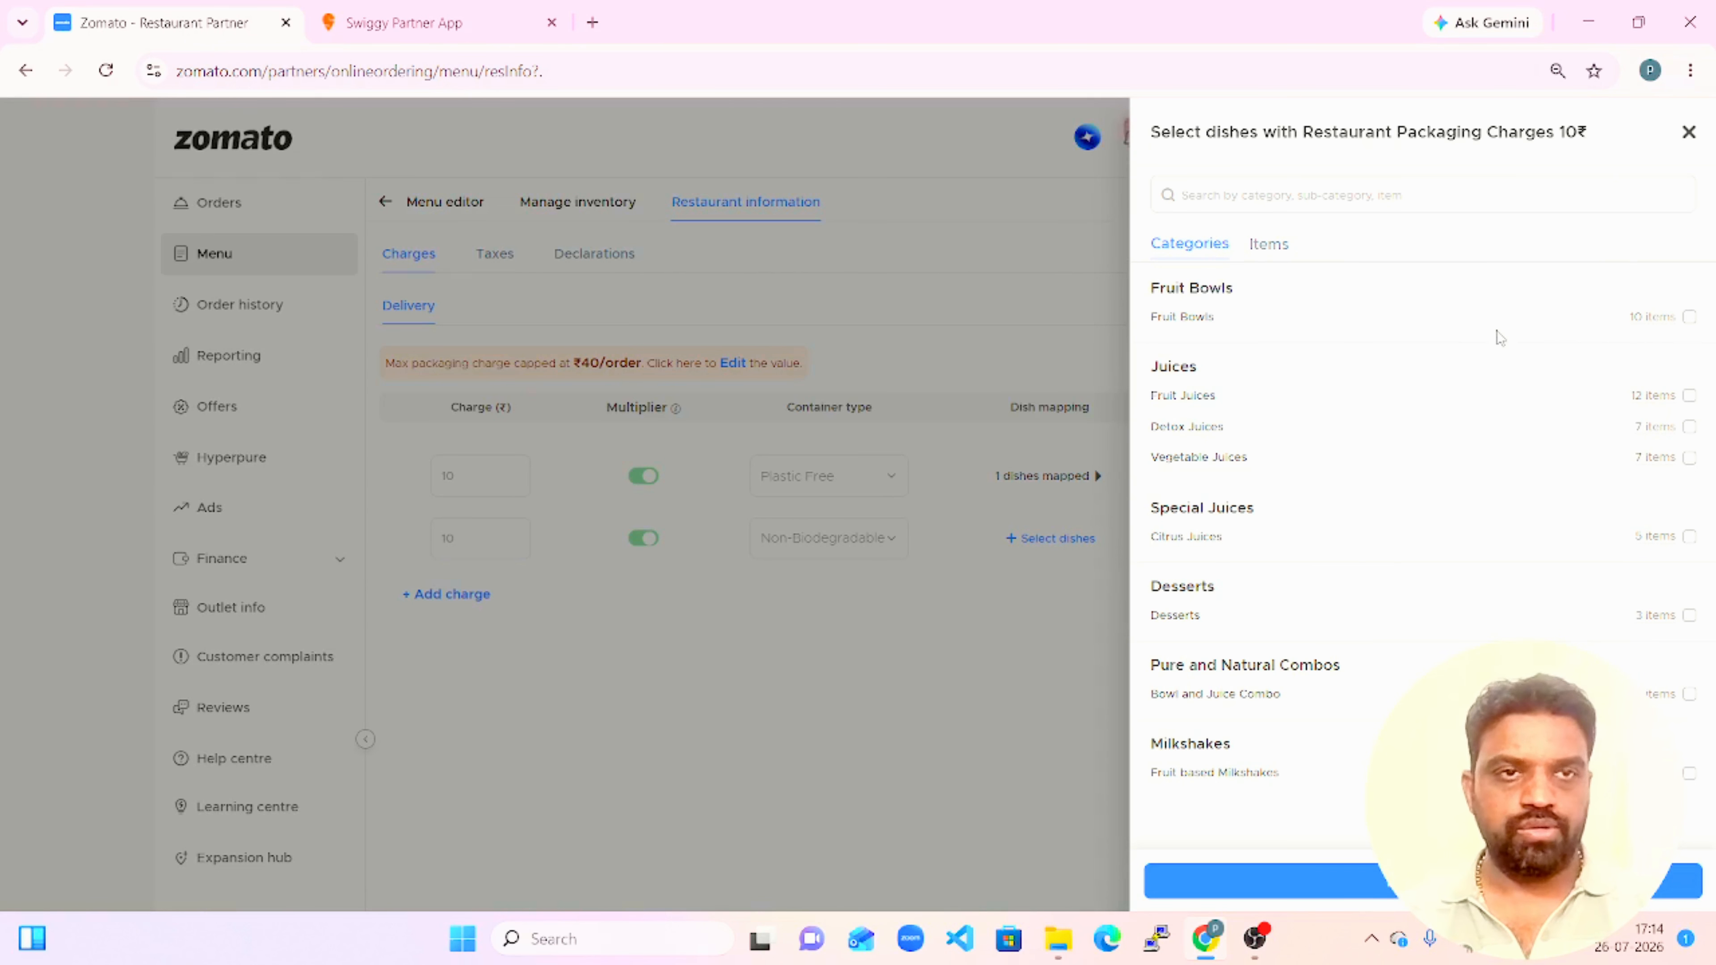
Add and save a ₹15 delivery packaging charge with the multiplier enabled and Plastic Free container type, leaving its dishes unselected.
{"action": "left_click", "coordinate": [1689, 132]}
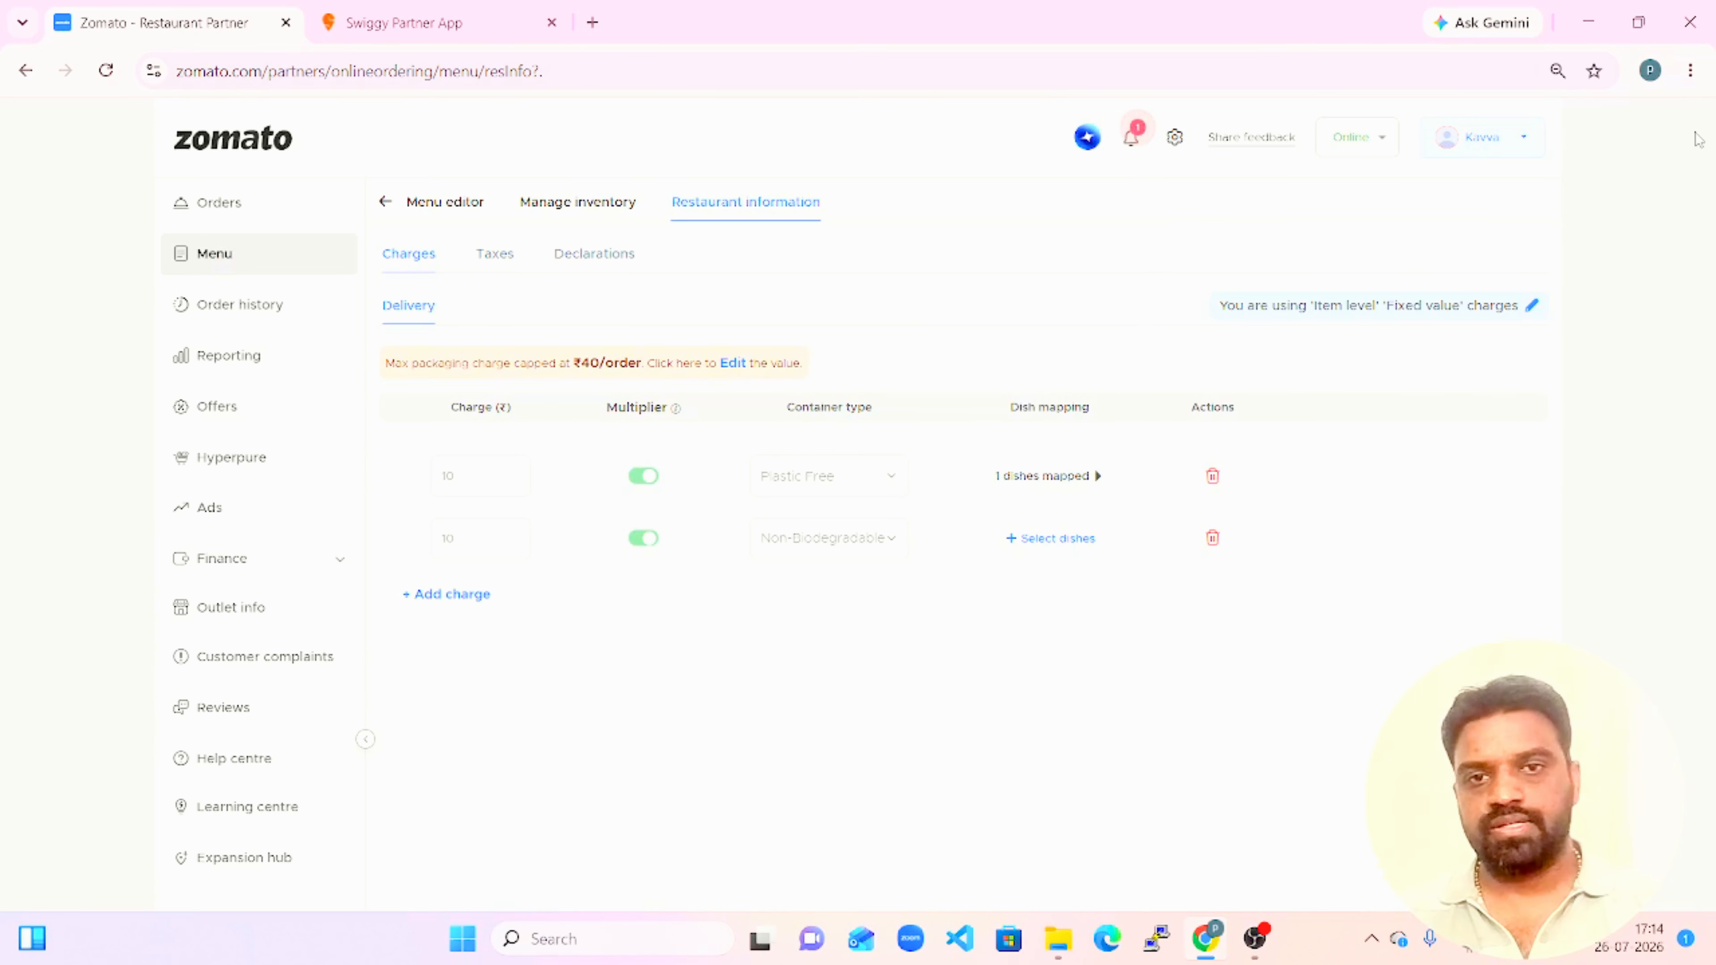
{"action": "left_click", "coordinate": [442, 598]}
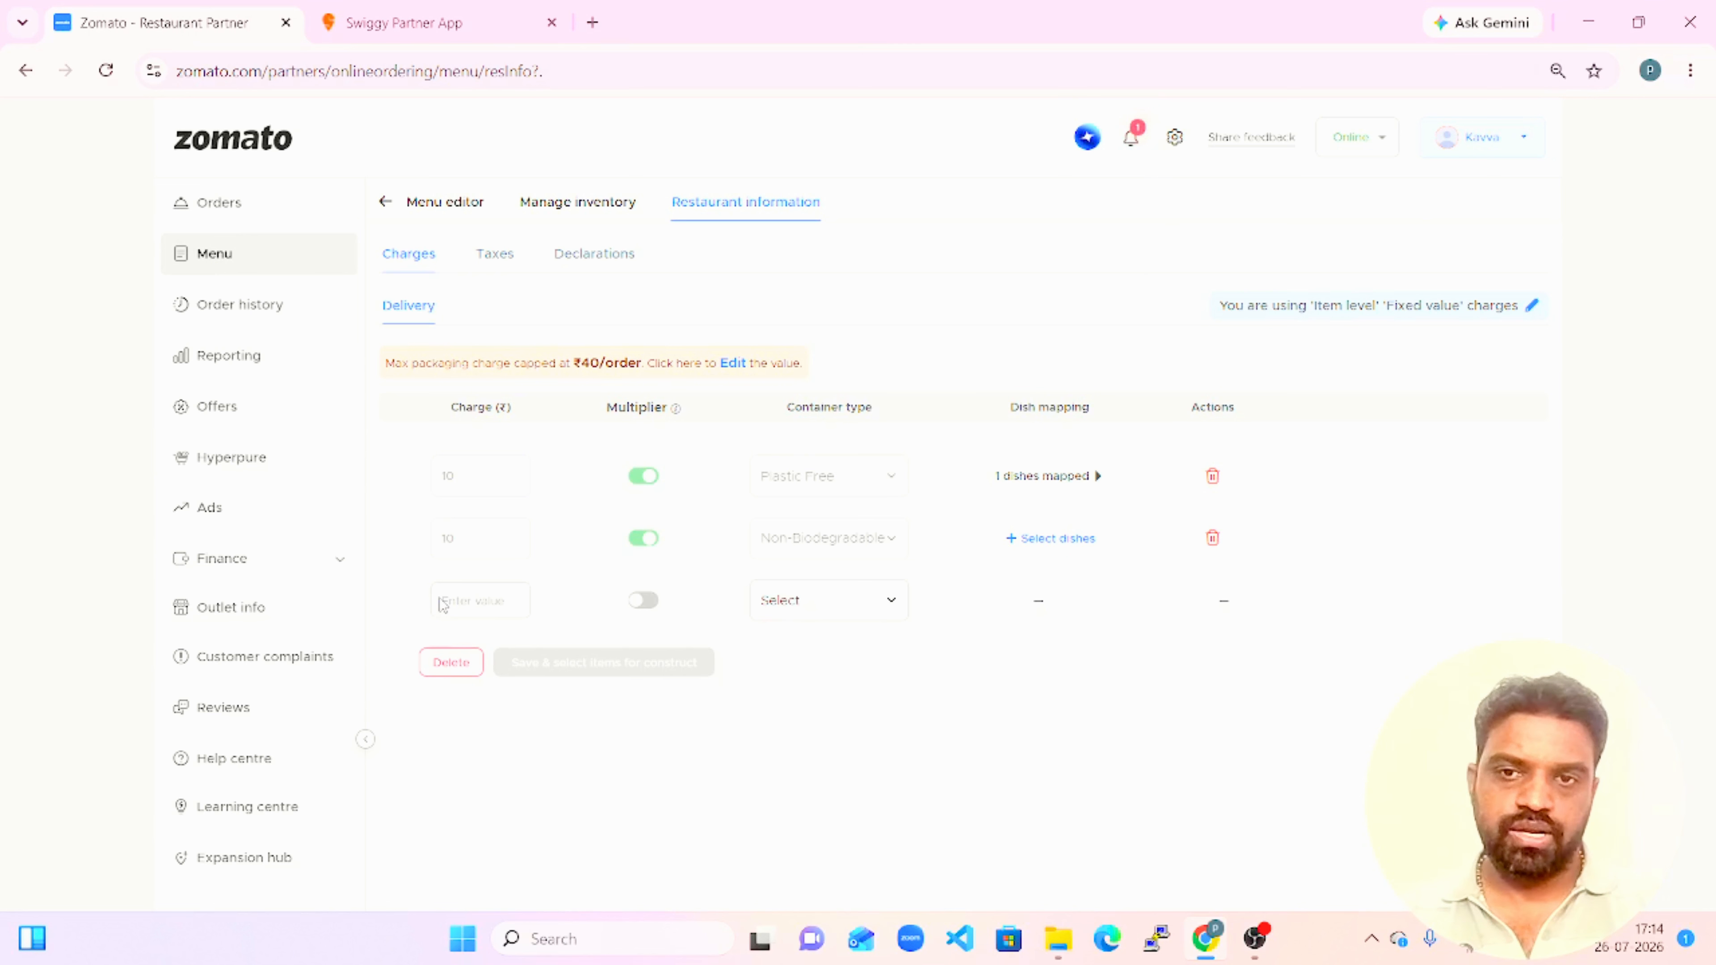
{"action": "left_click", "coordinate": [514, 598]}
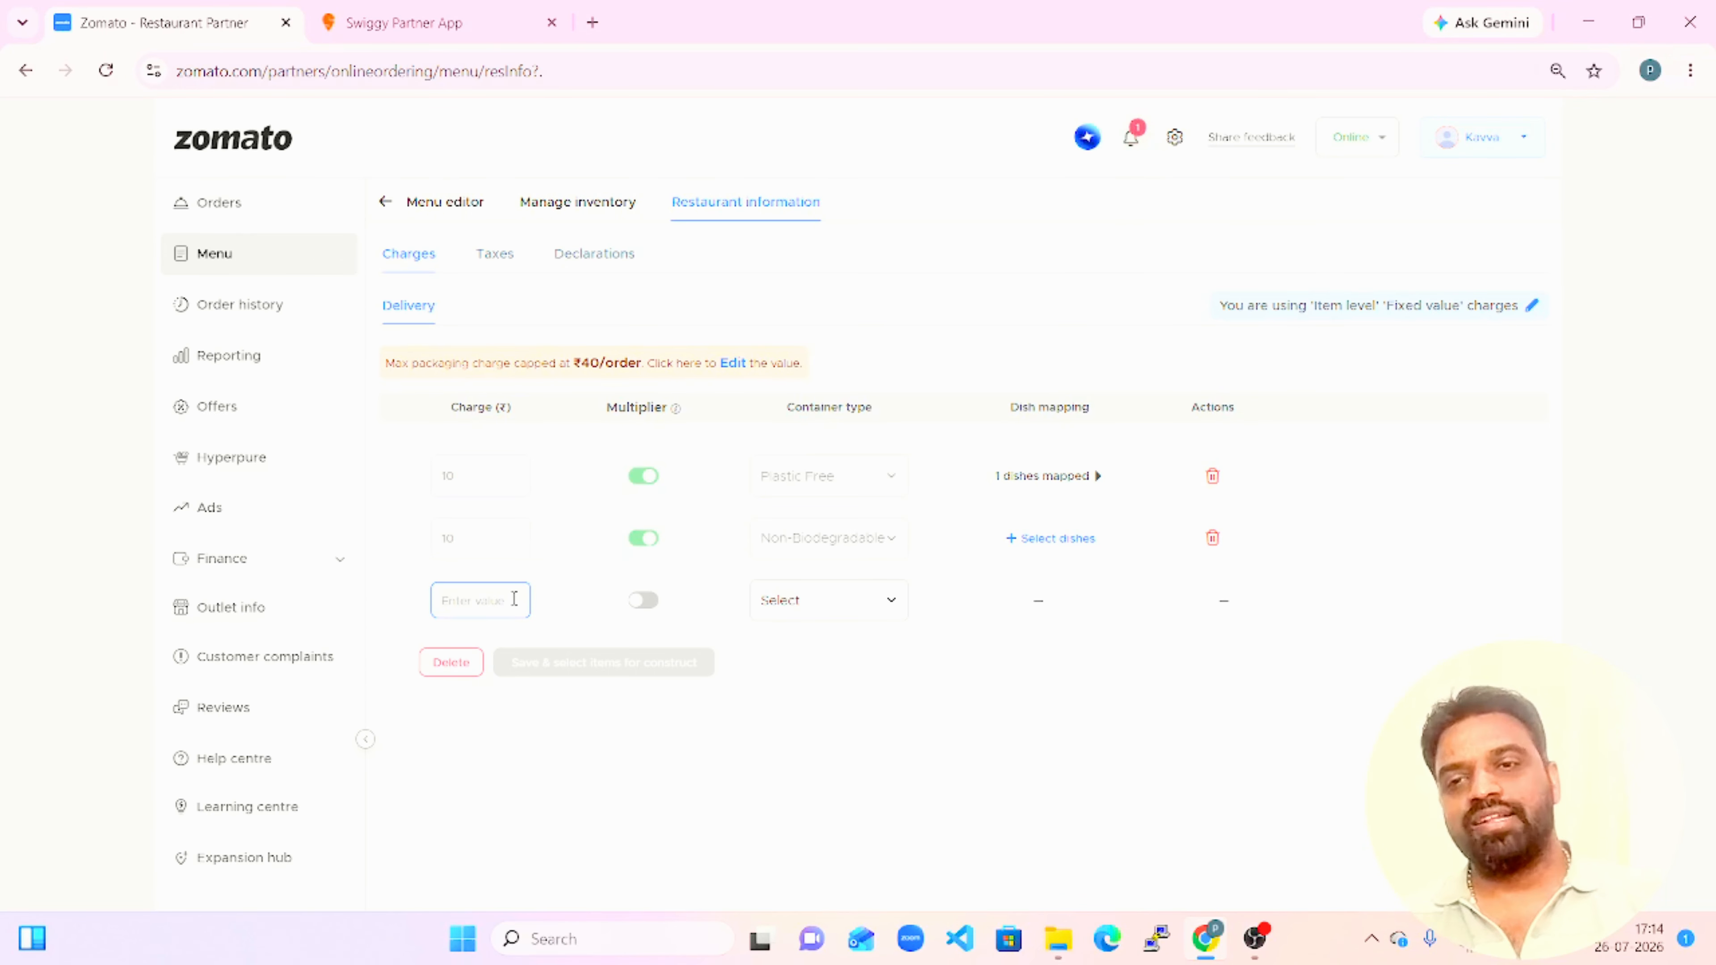
{"action": "type", "text": "15"}
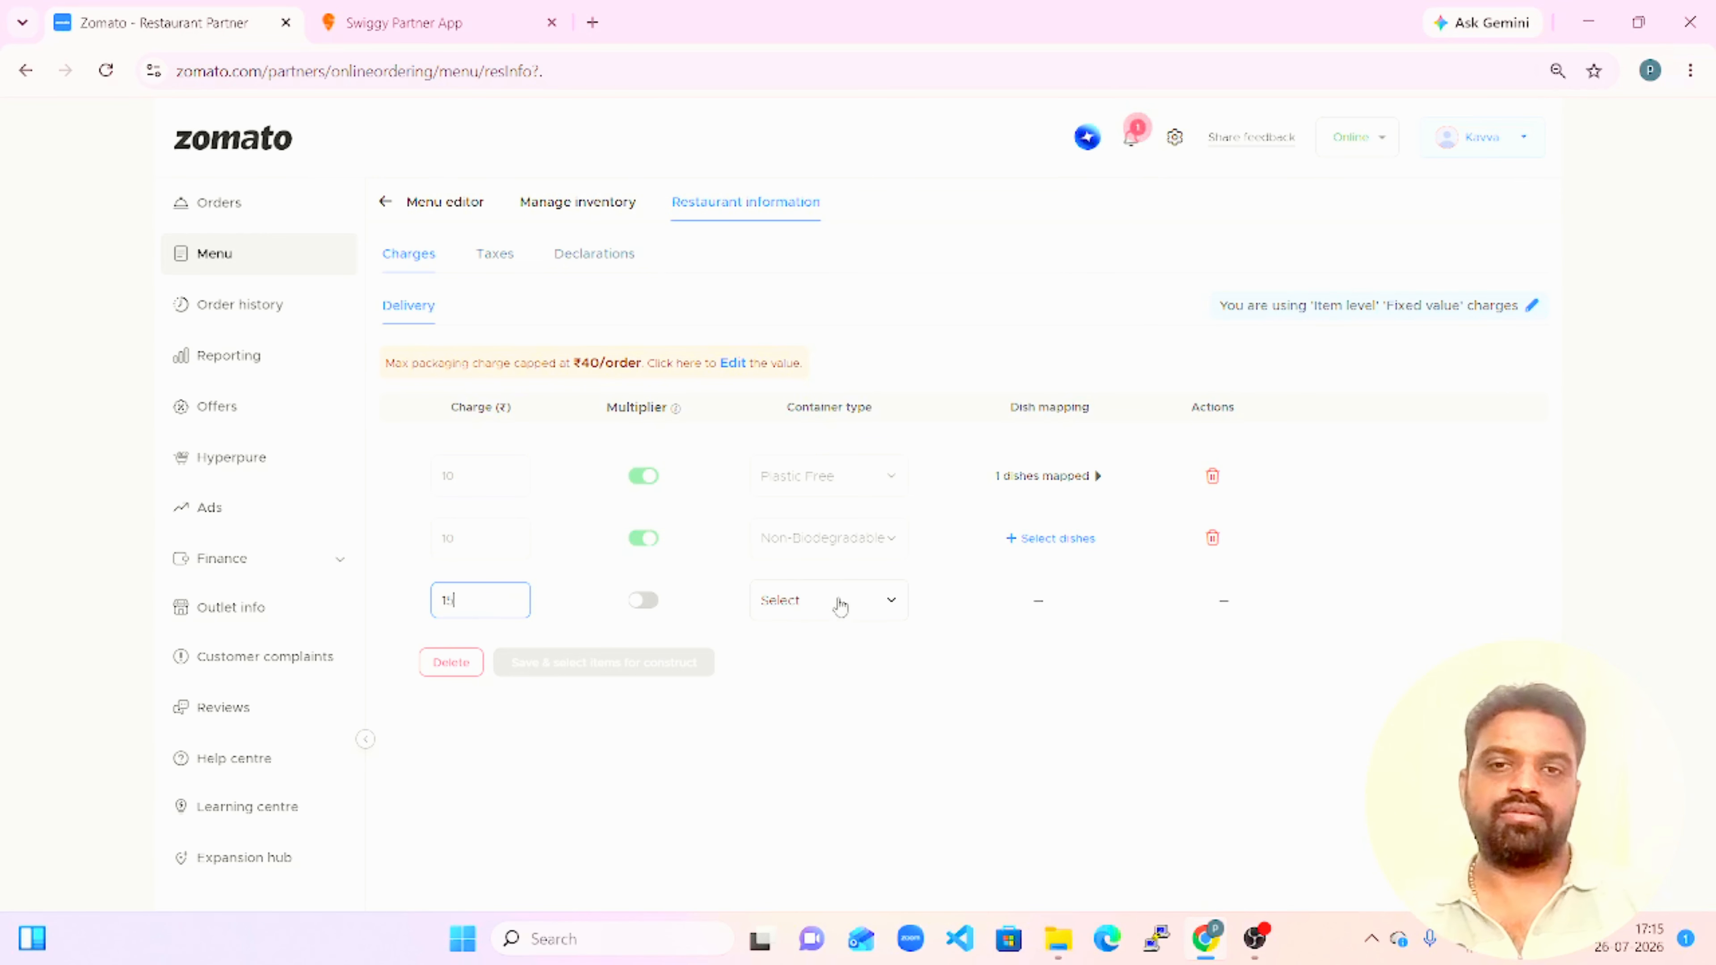
{"action": "left_click", "coordinate": [651, 608]}
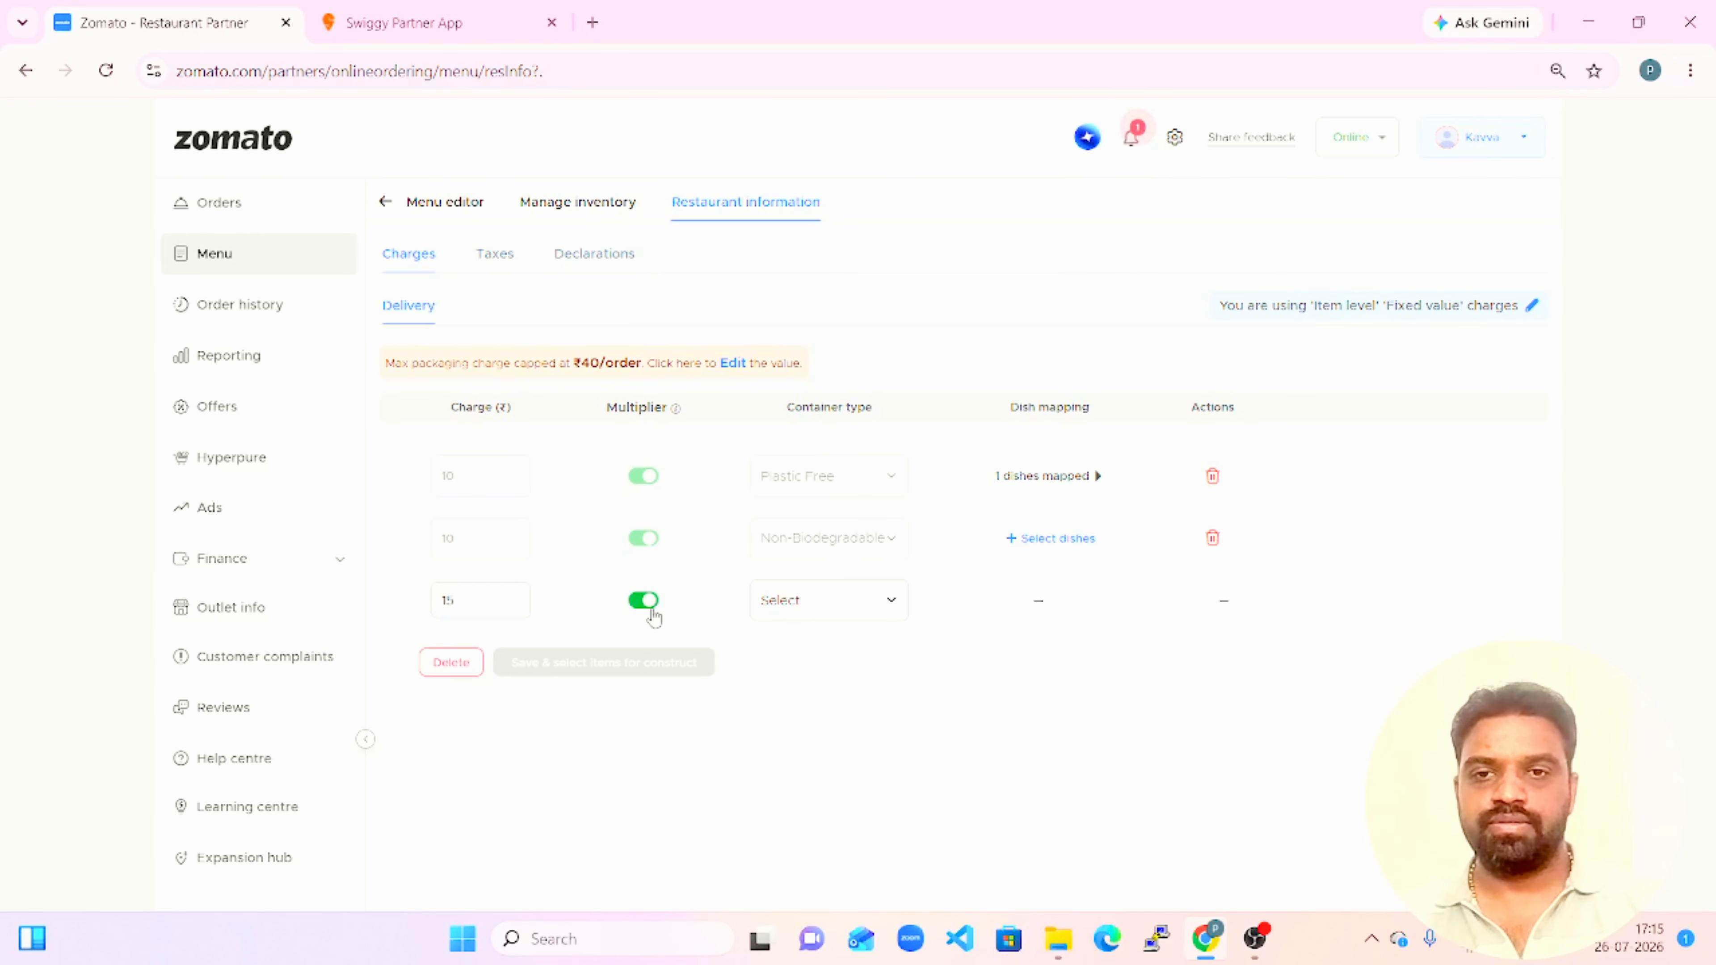
{"action": "left_click", "coordinate": [816, 606]}
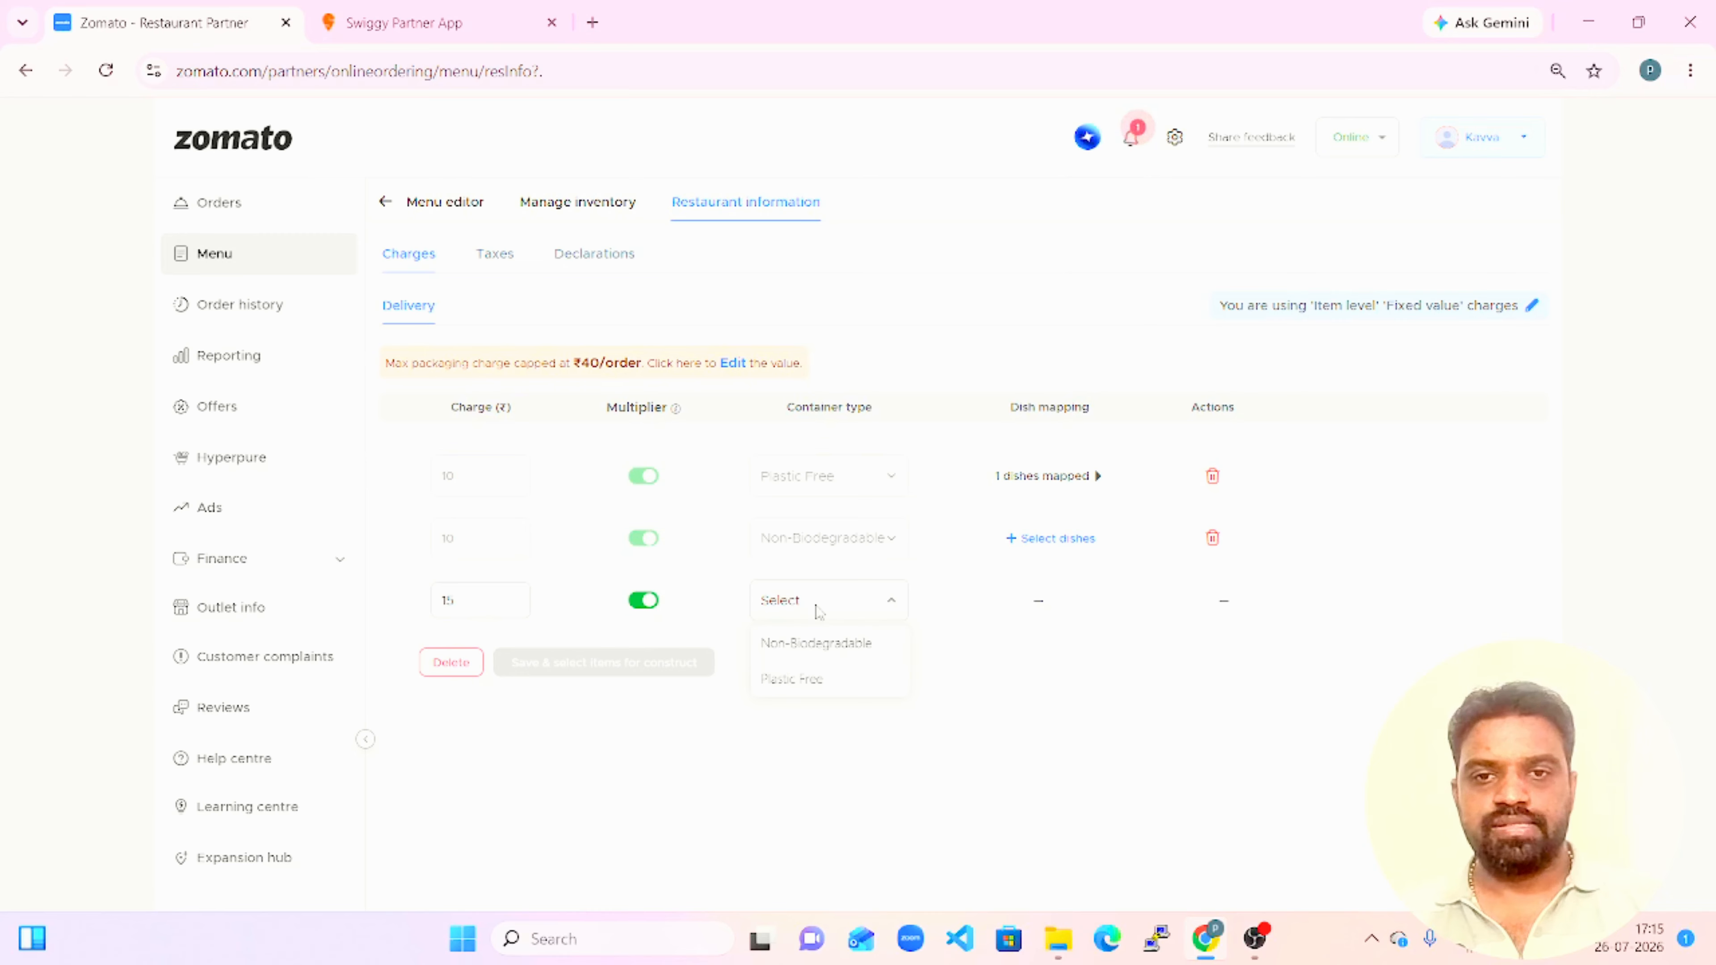
{"action": "left_click", "coordinate": [821, 683]}
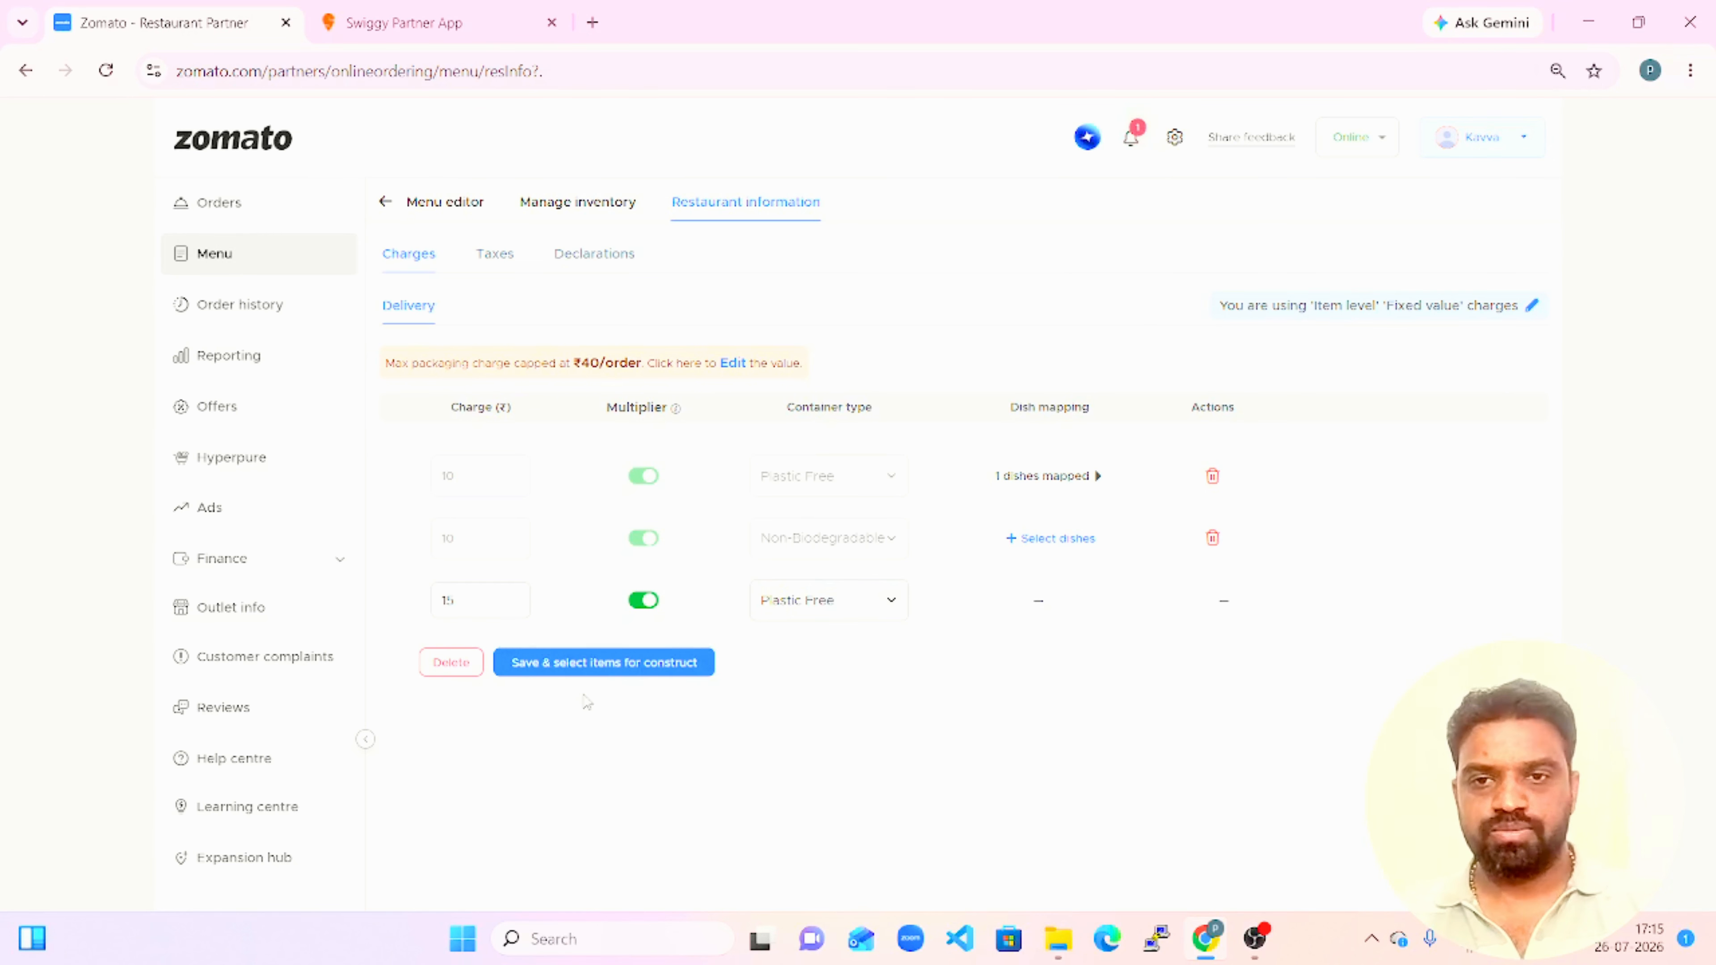
{"action": "left_click", "coordinate": [590, 664]}
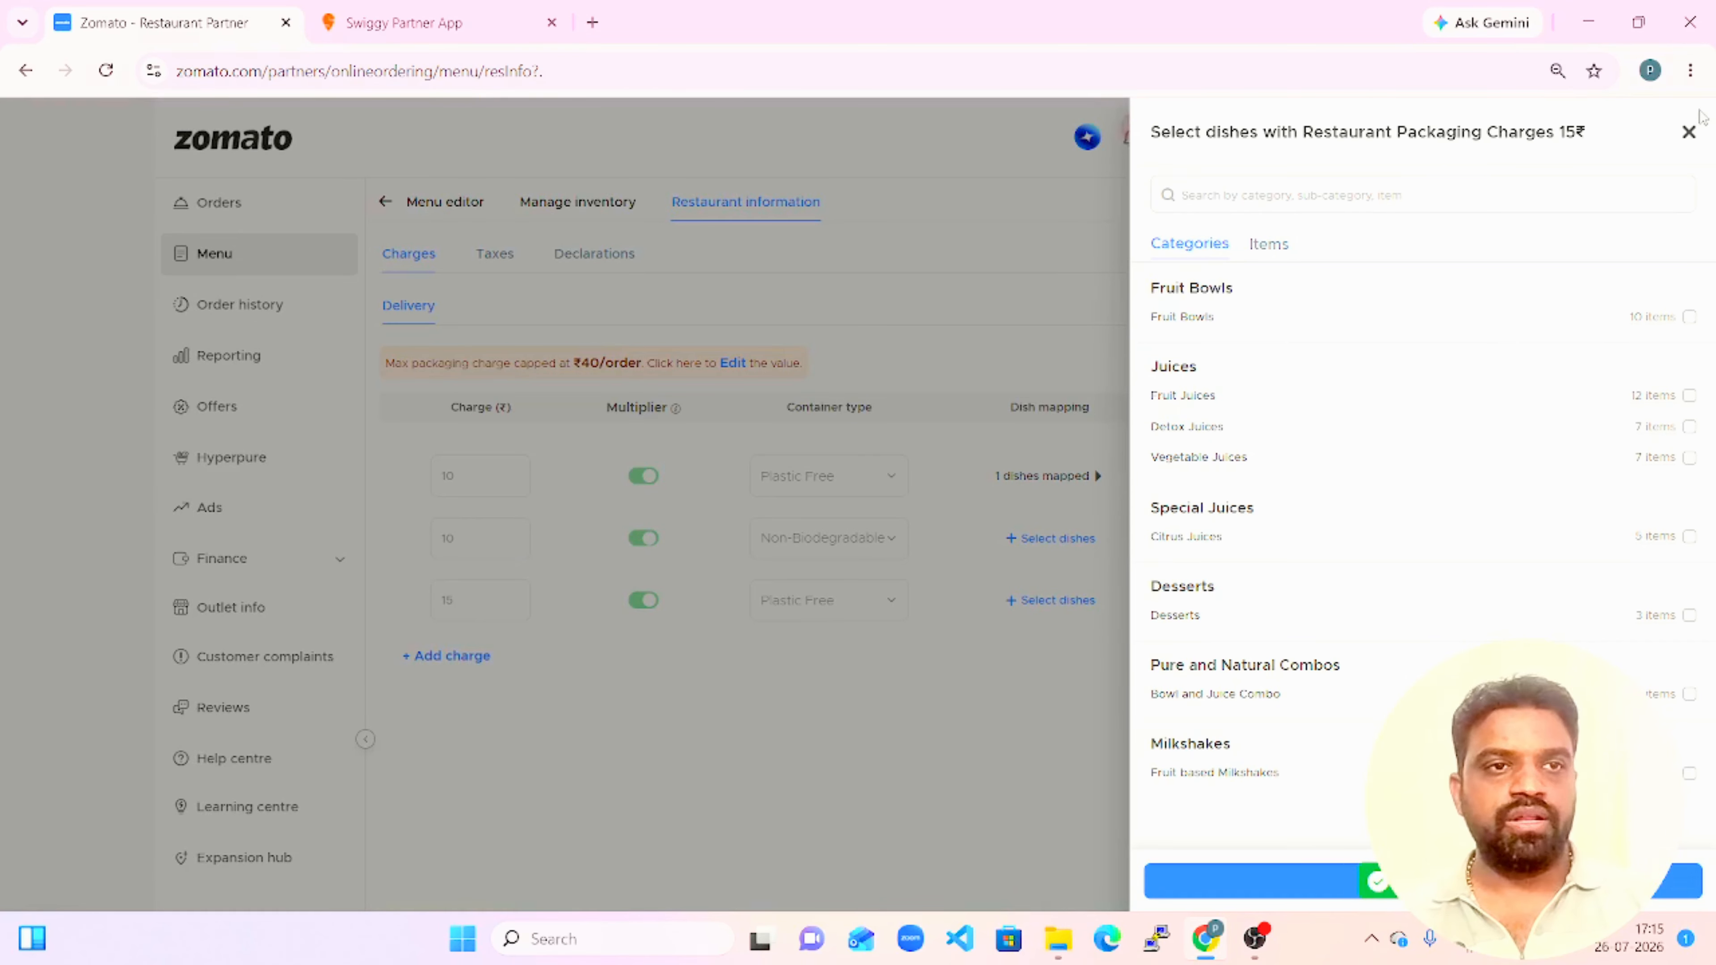
{"action": "left_click", "coordinate": [1688, 131]}
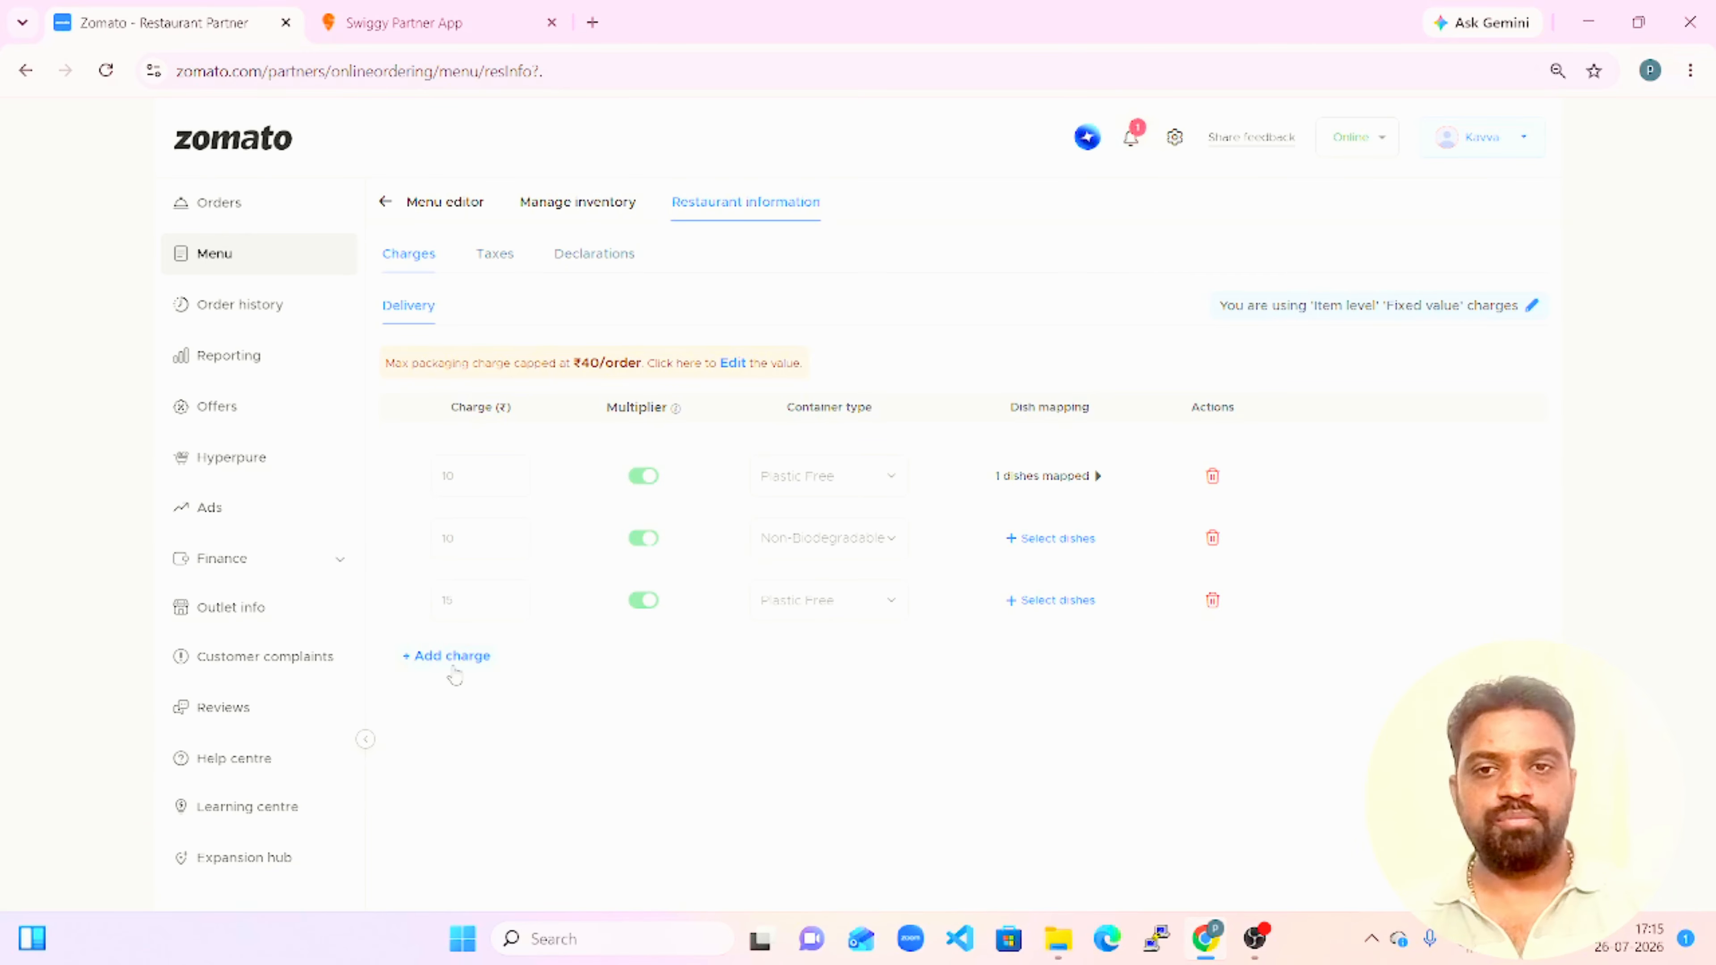
Add a ₹20 delivery packaging charge with the multiplier enabled and Plastic Free container type, and save it to select its dishes.
{"action": "left_click", "coordinate": [463, 657]}
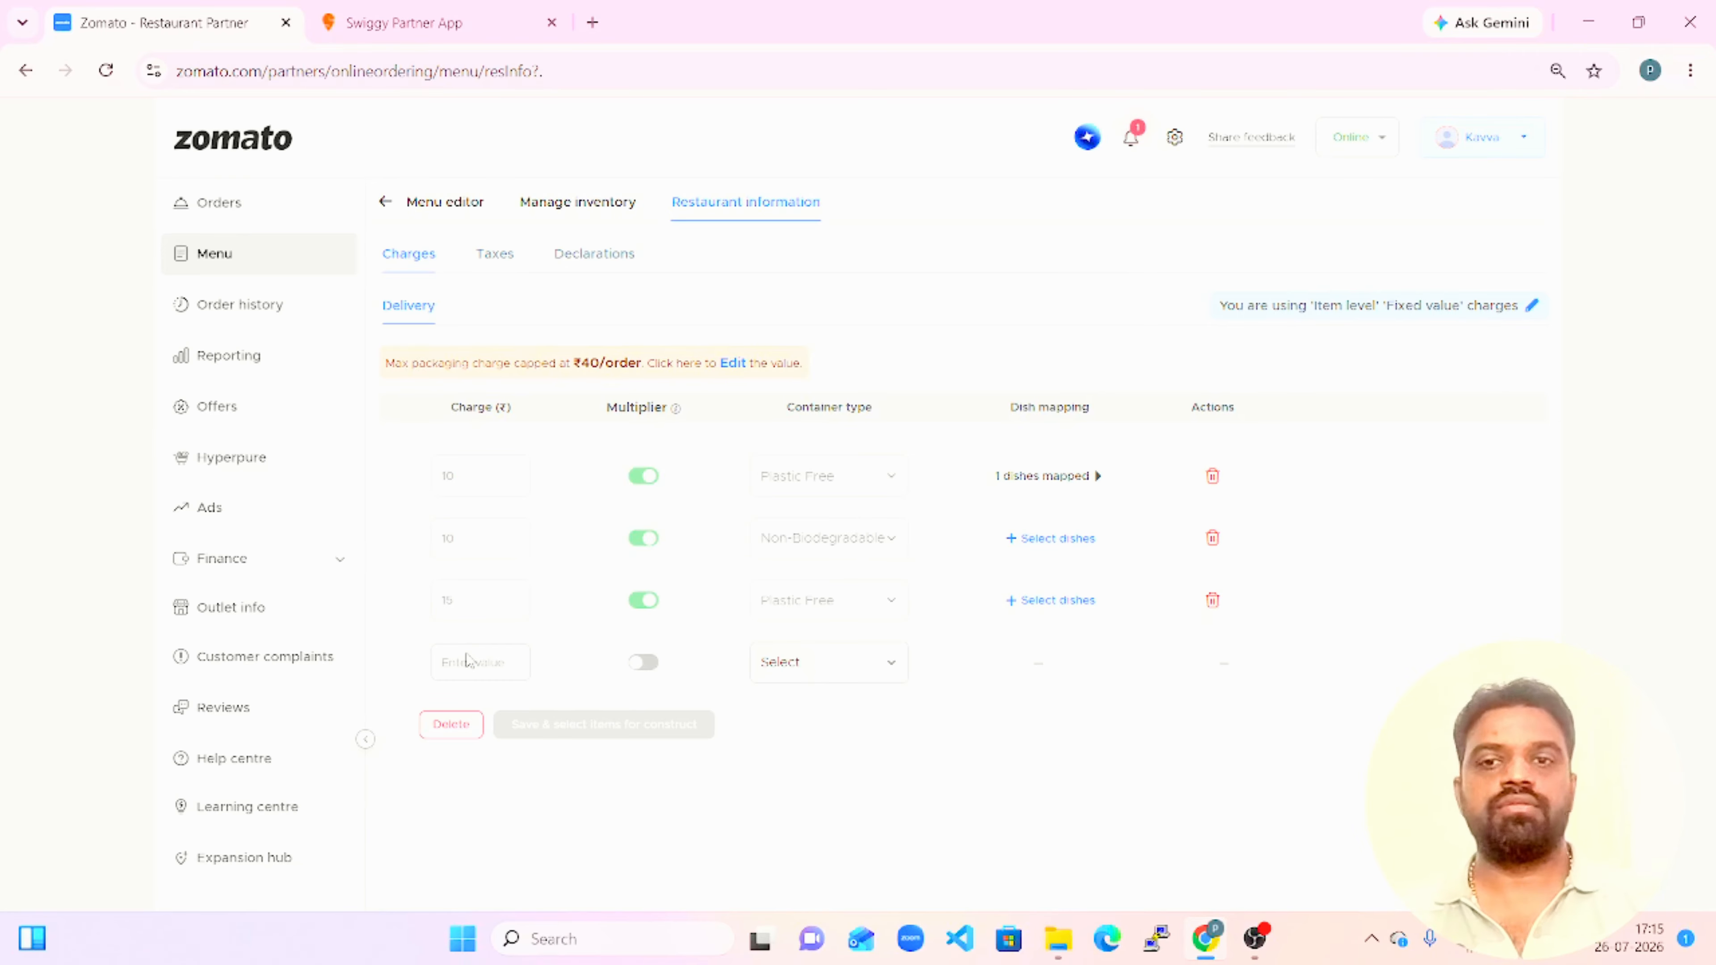
{"action": "left_click", "coordinate": [514, 664]}
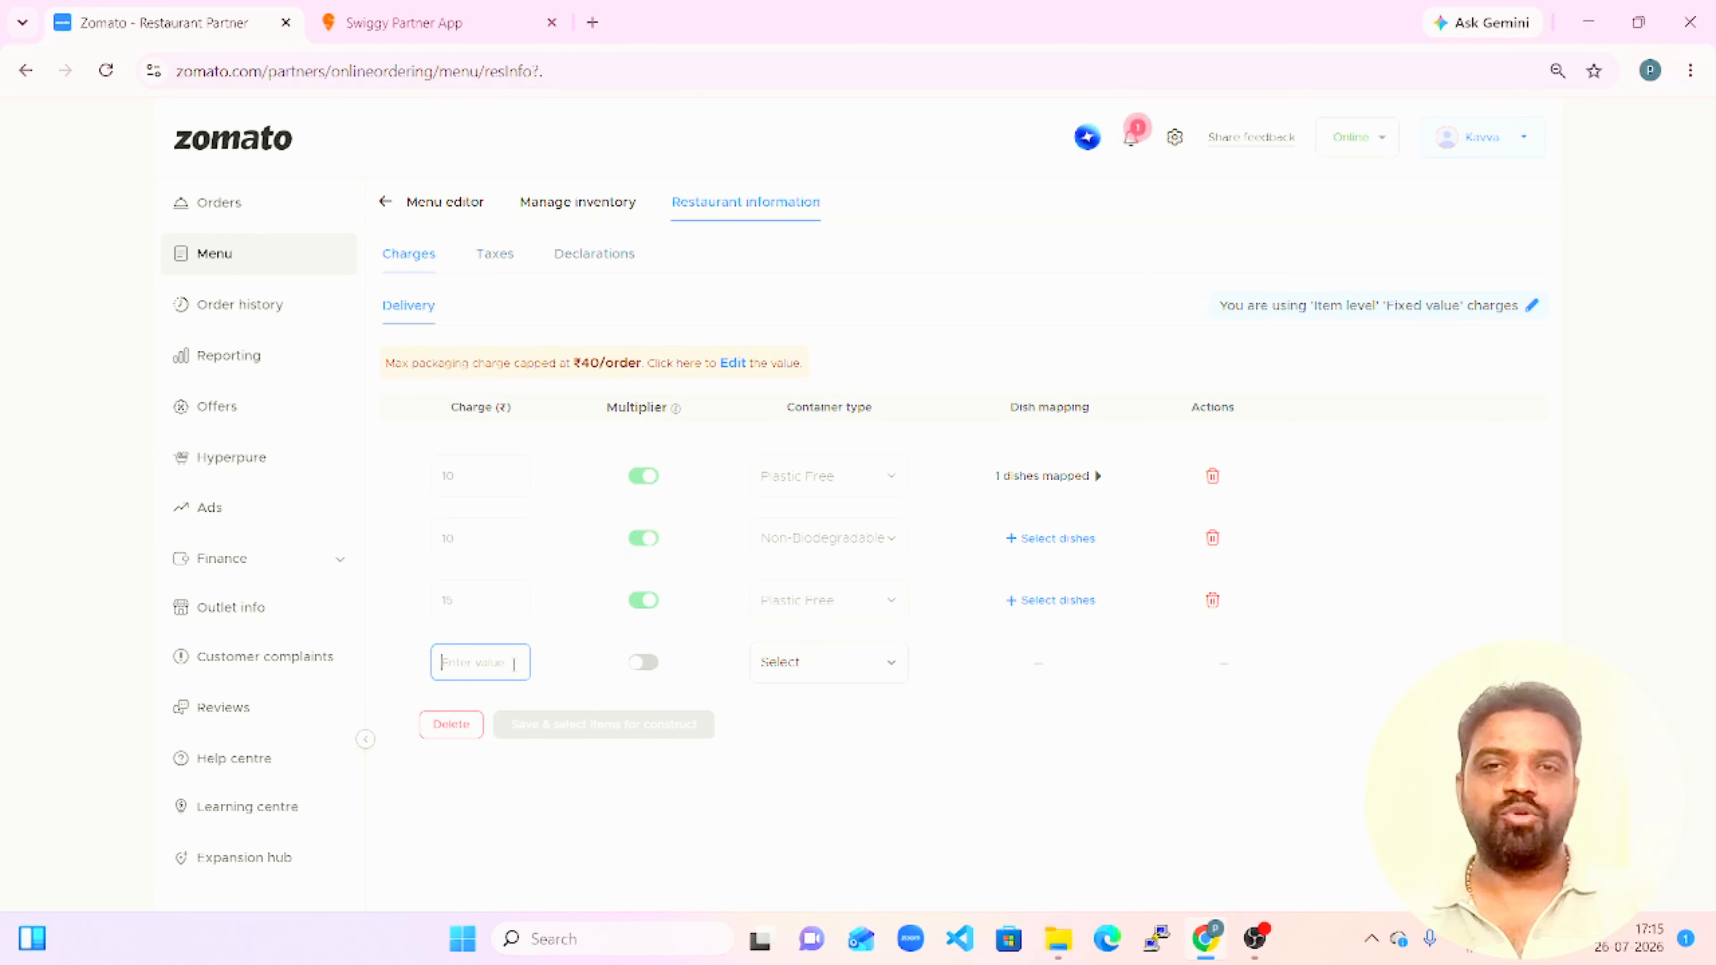
{"action": "type", "text": "20"}
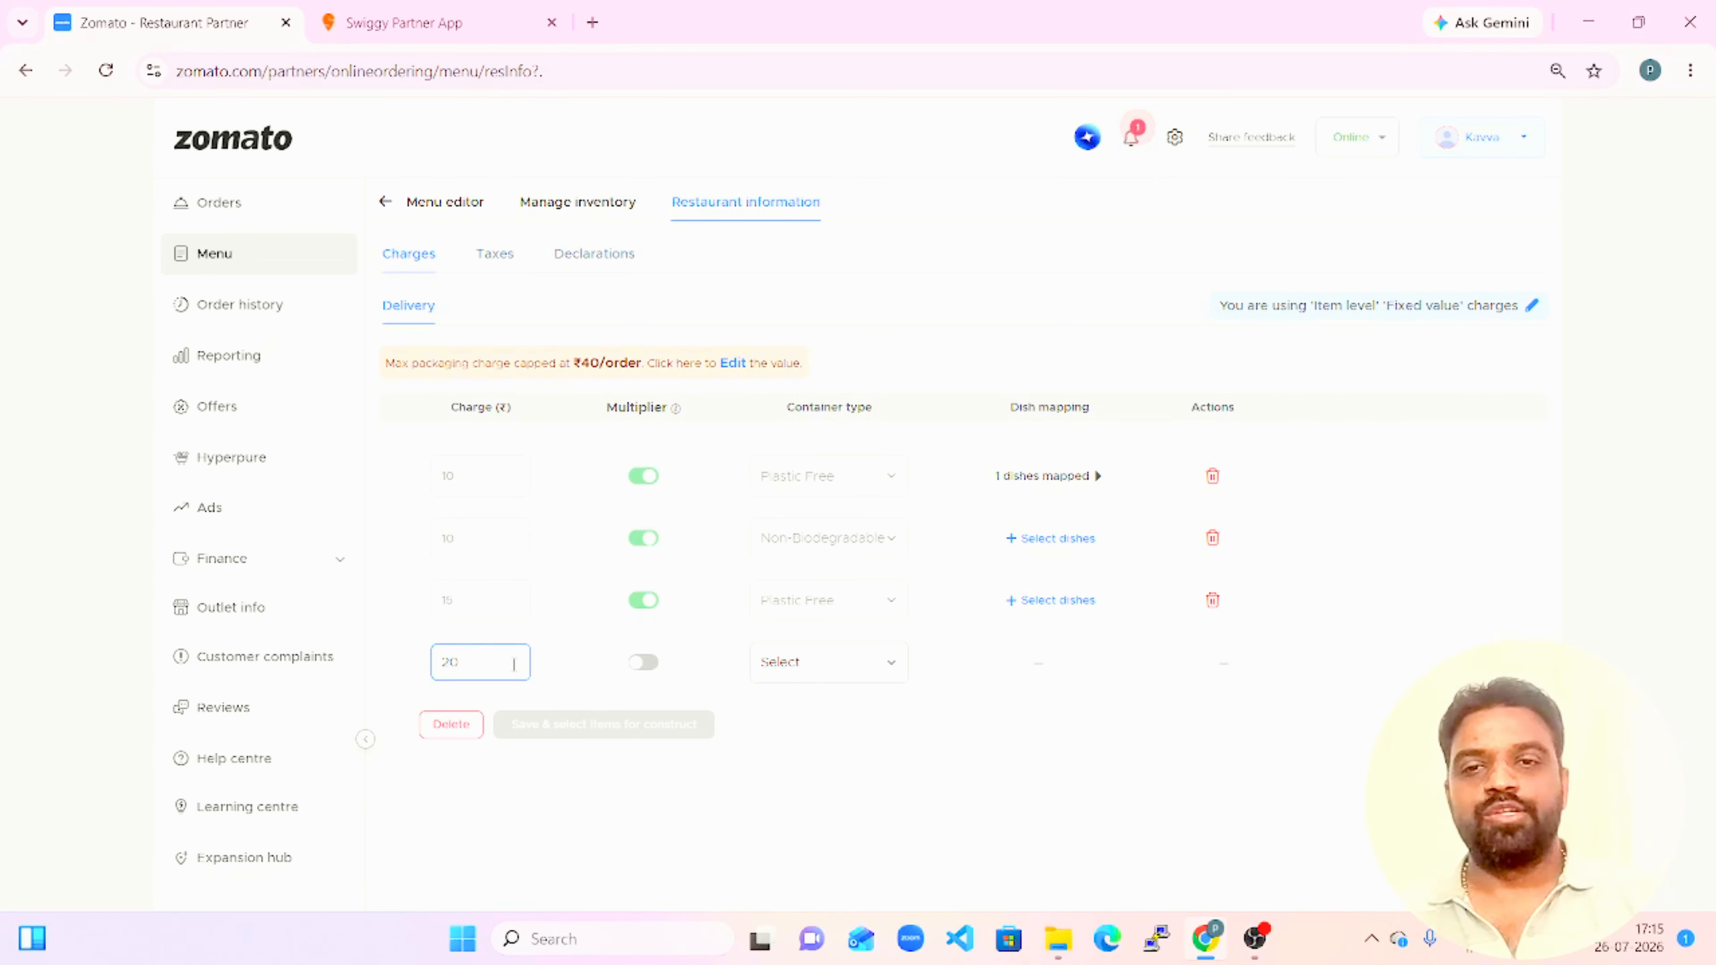
{"action": "left_click", "coordinate": [653, 664]}
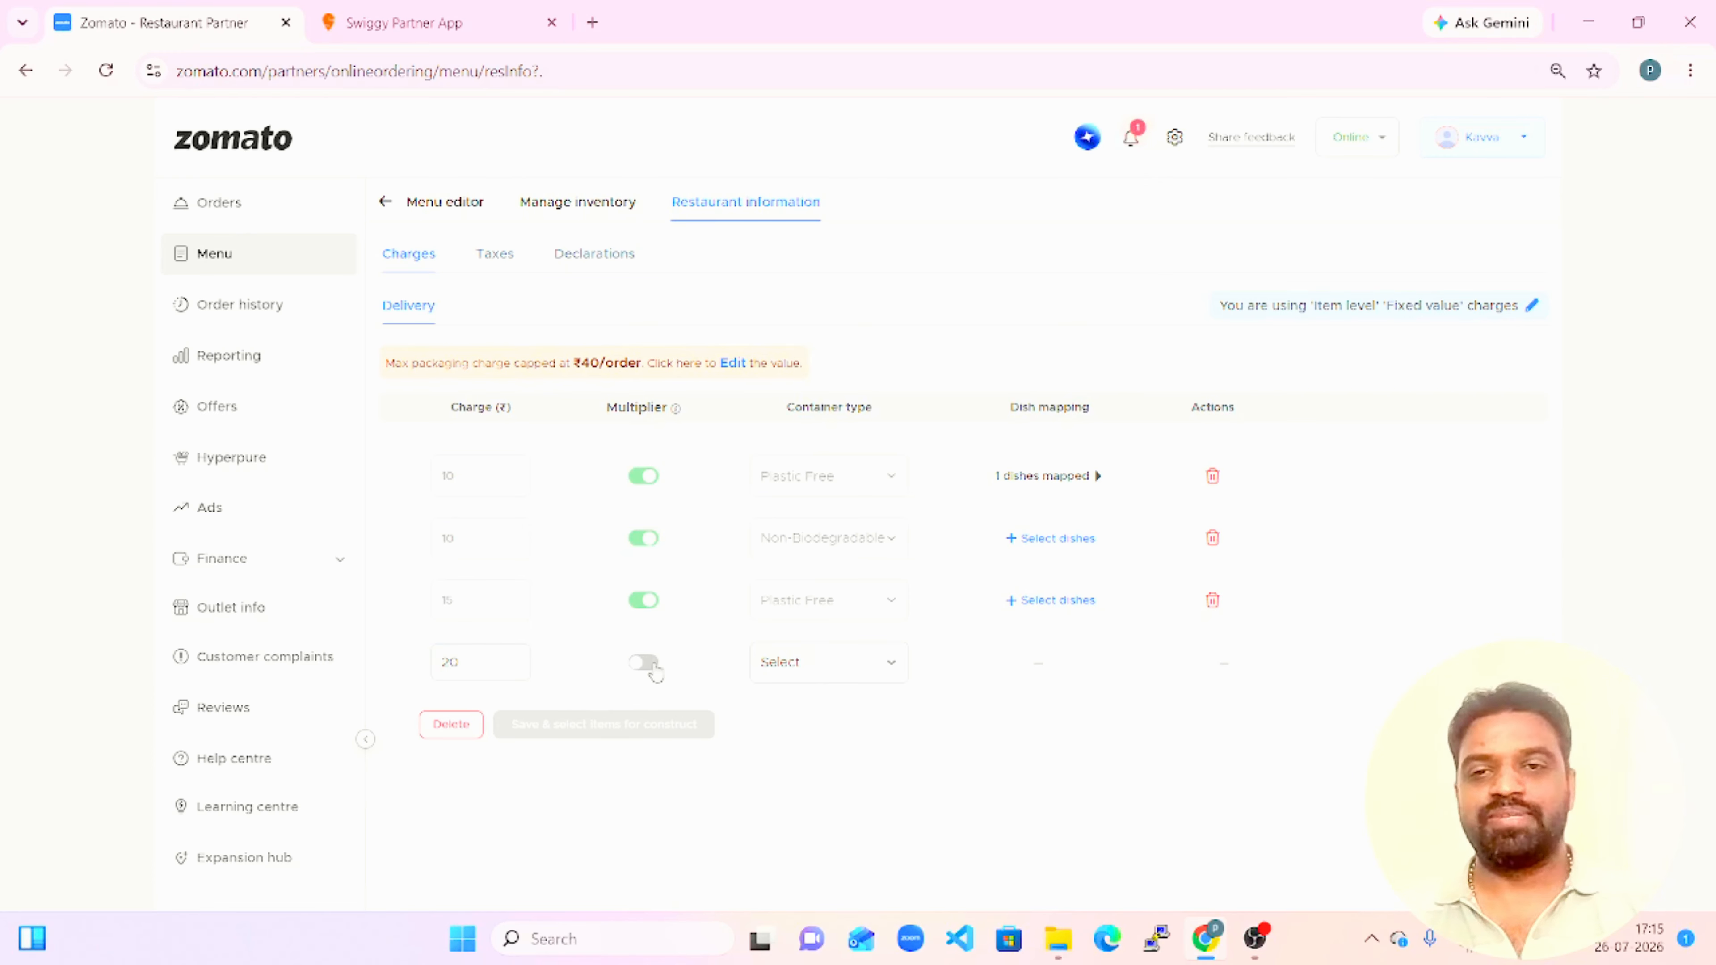
{"action": "left_click", "coordinate": [653, 666]}
{"action": "left_click", "coordinate": [852, 666]}
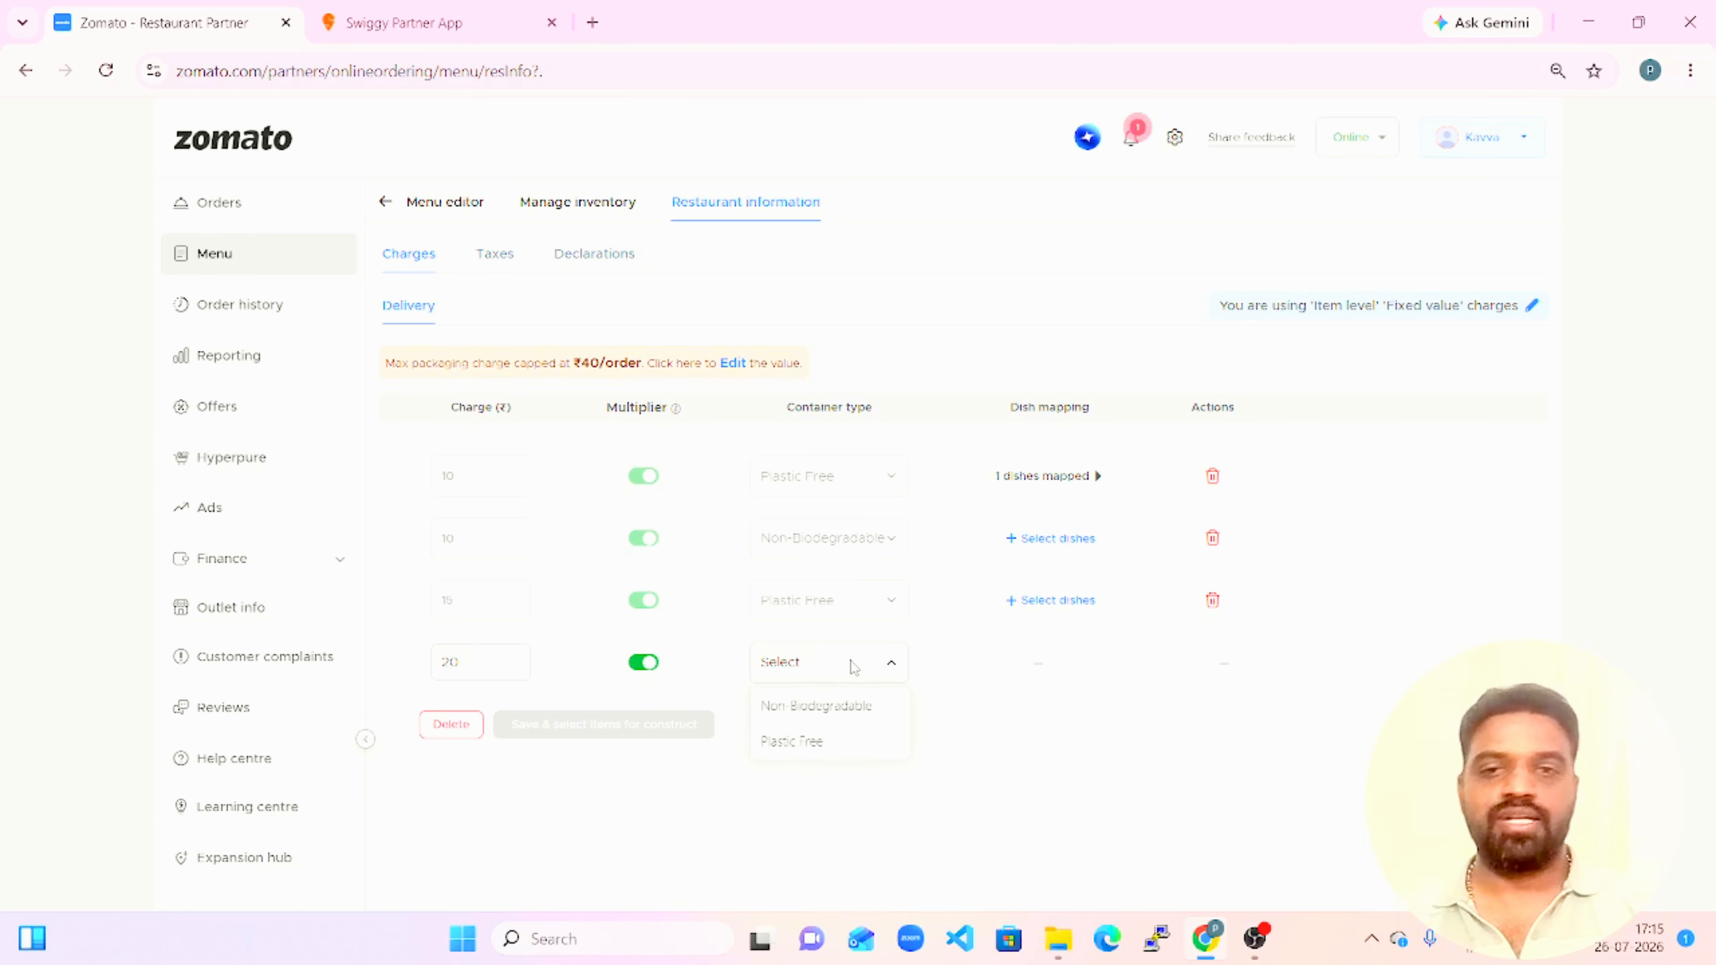
{"action": "left_click", "coordinate": [818, 709]}
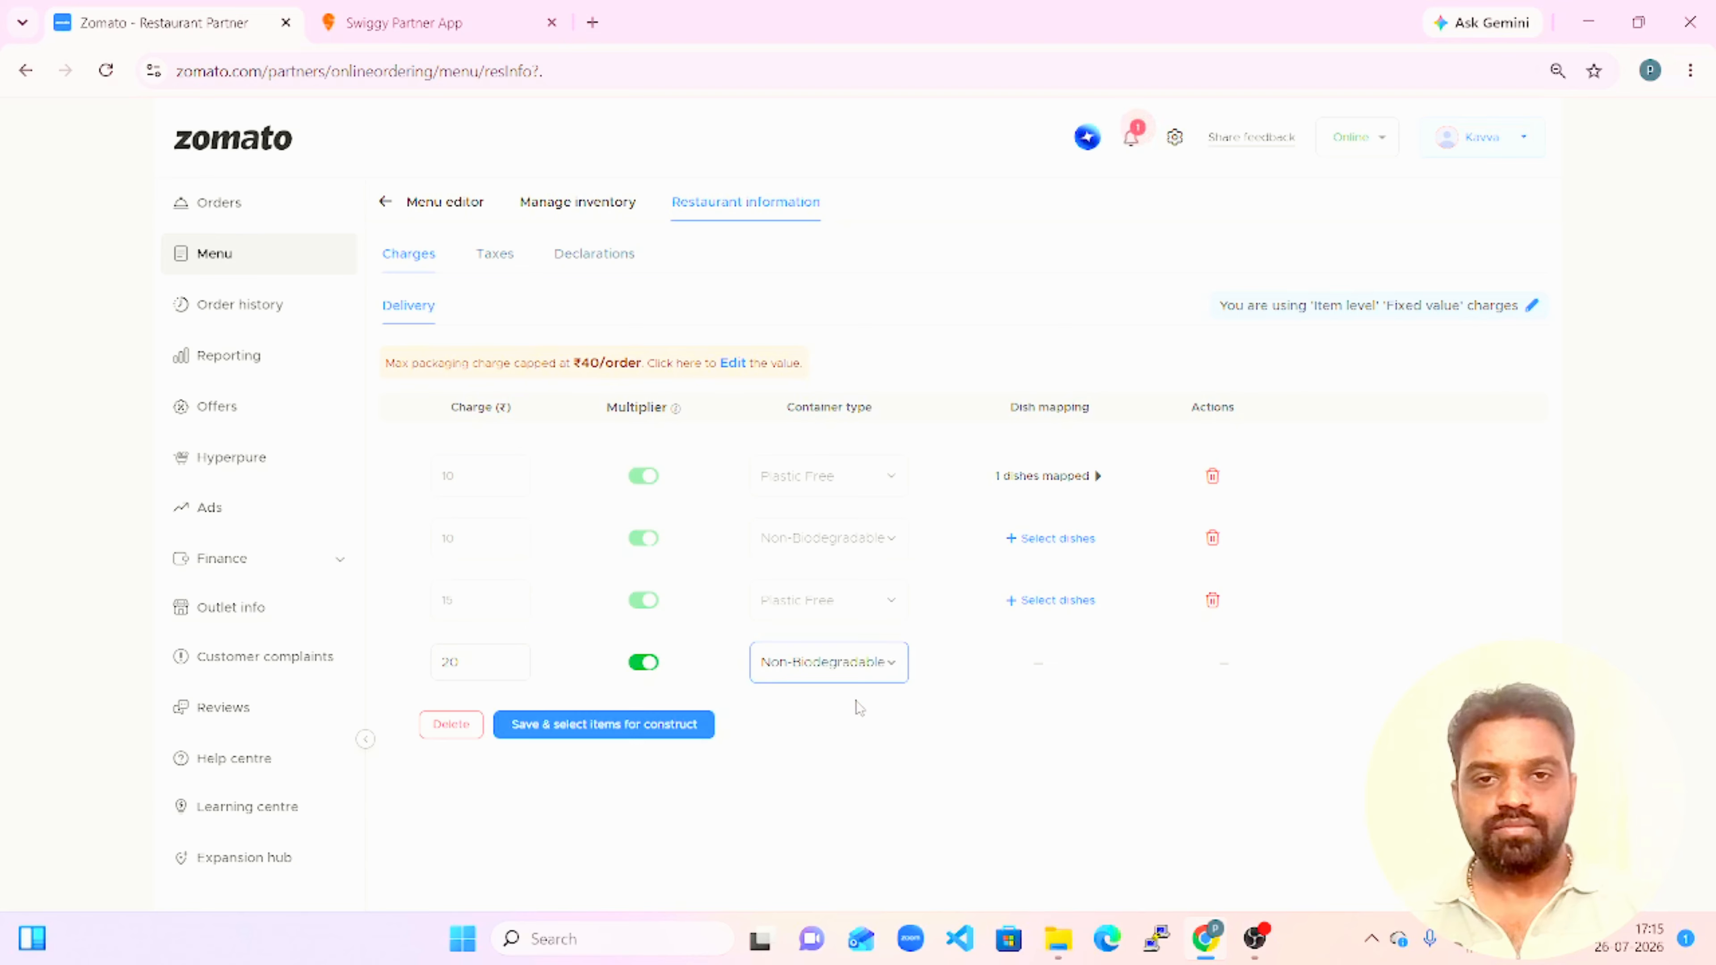
{"action": "left_click", "coordinate": [821, 676]}
{"action": "left_click", "coordinate": [835, 742]}
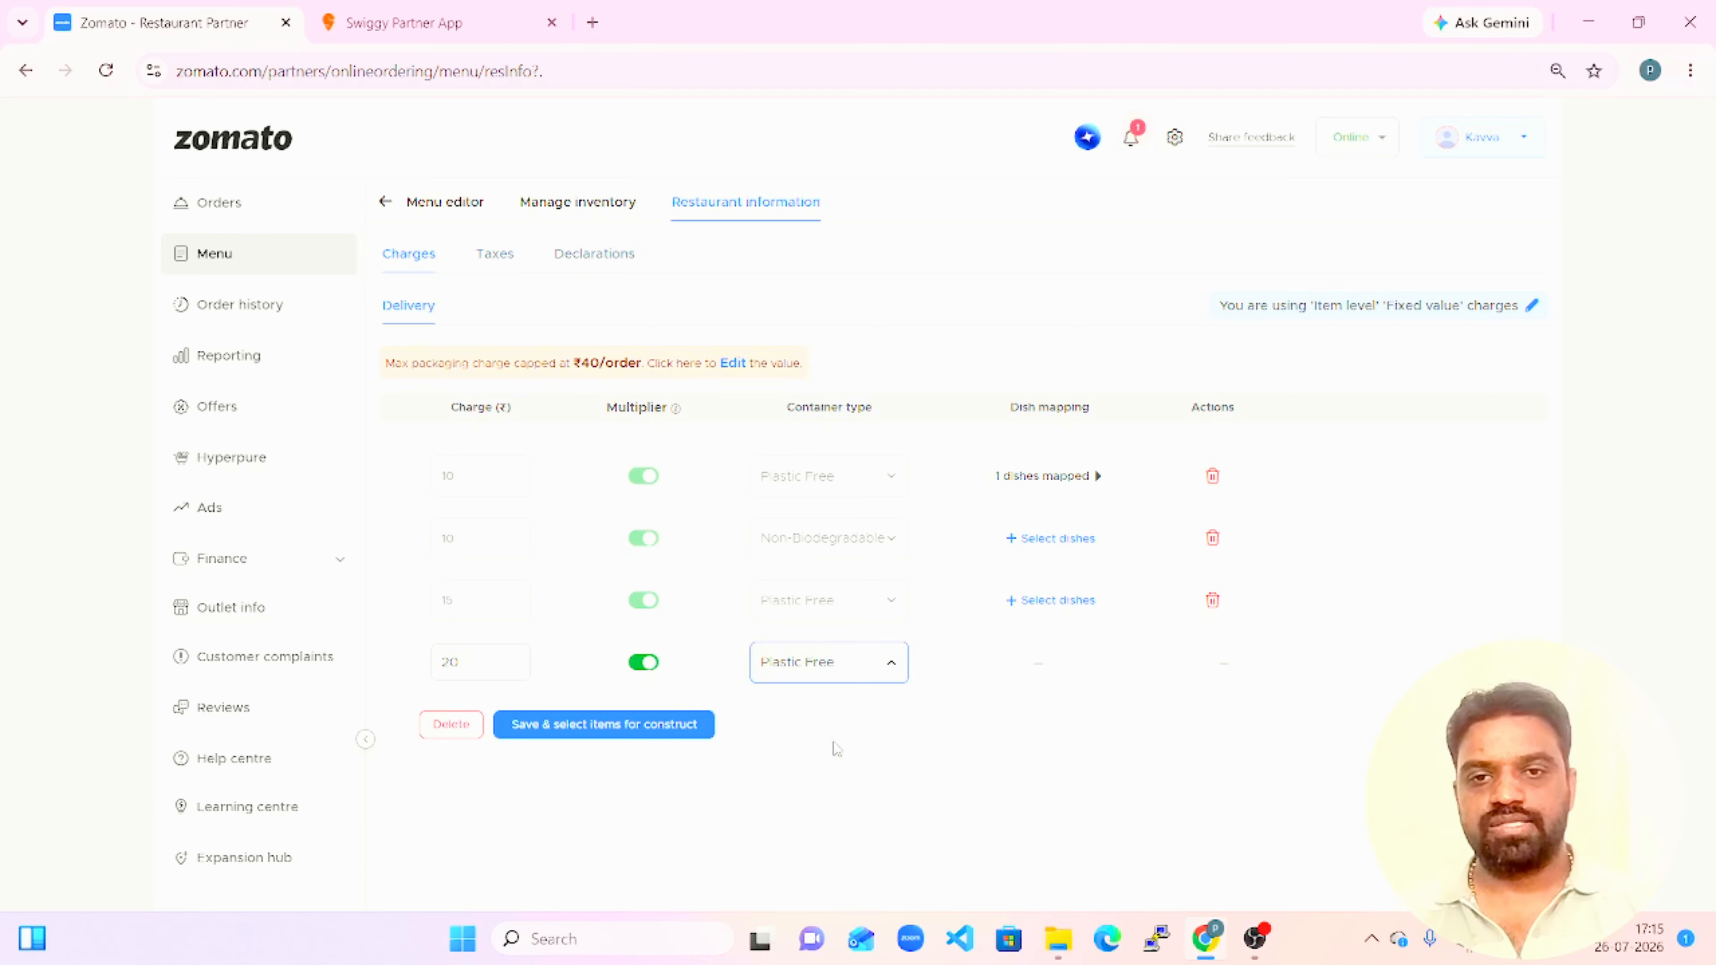
{"action": "left_click", "coordinate": [913, 772]}
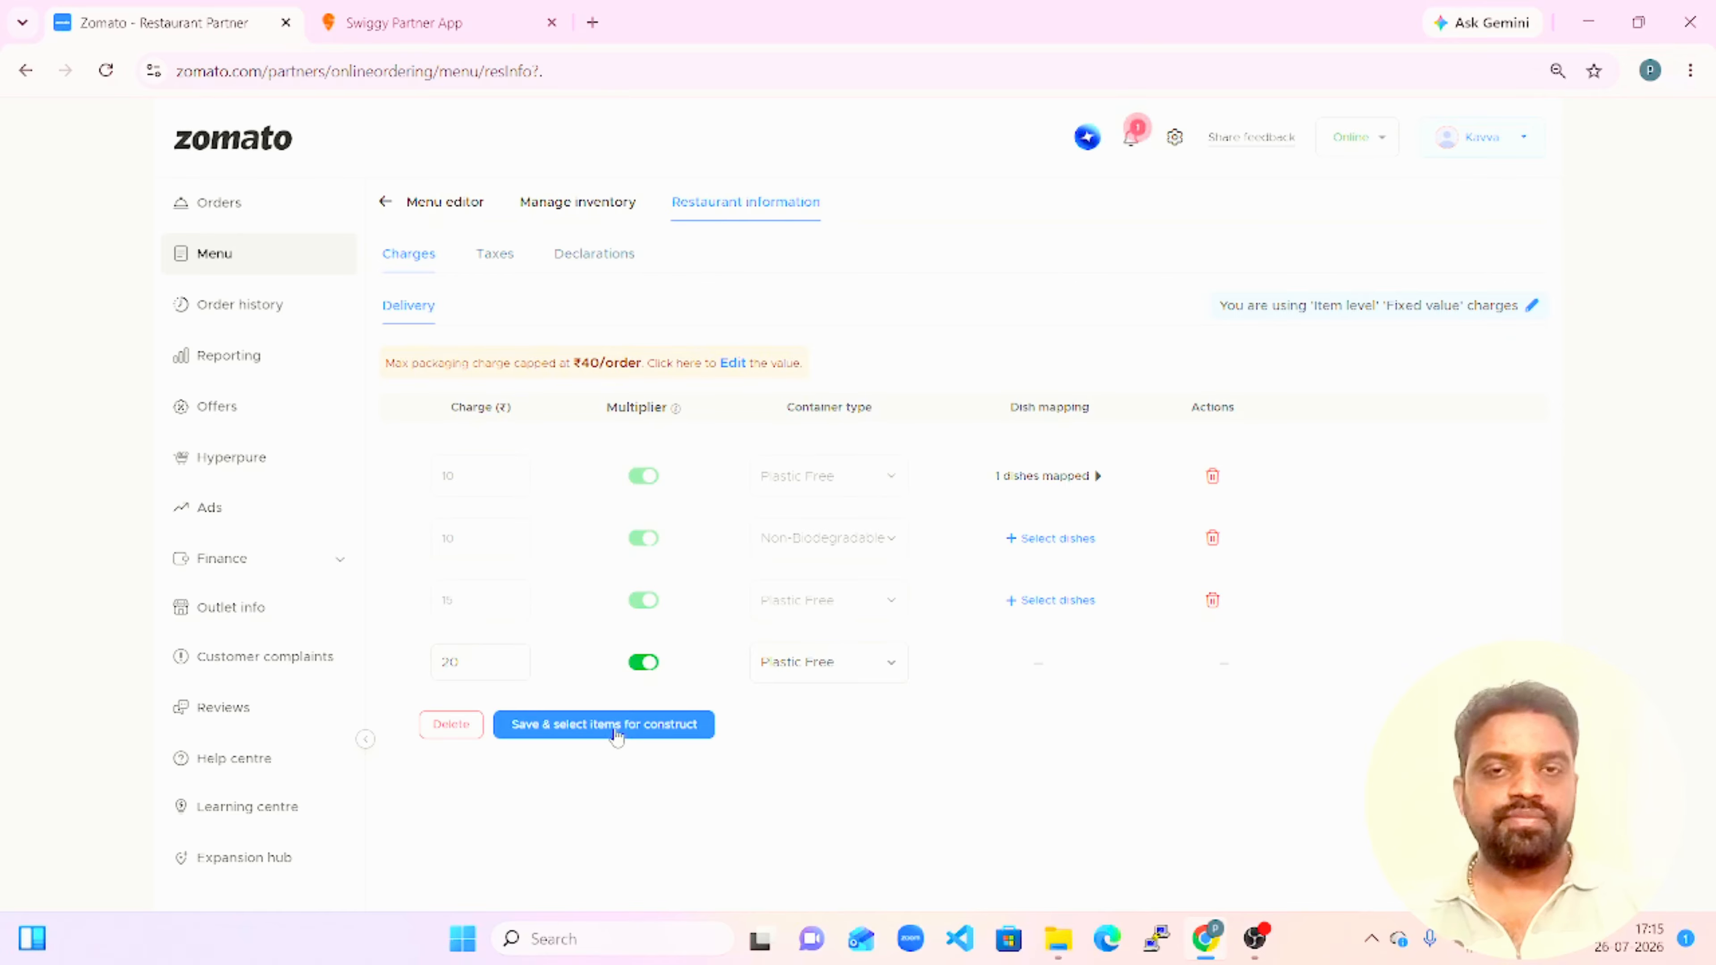
{"action": "left_click", "coordinate": [603, 725]}
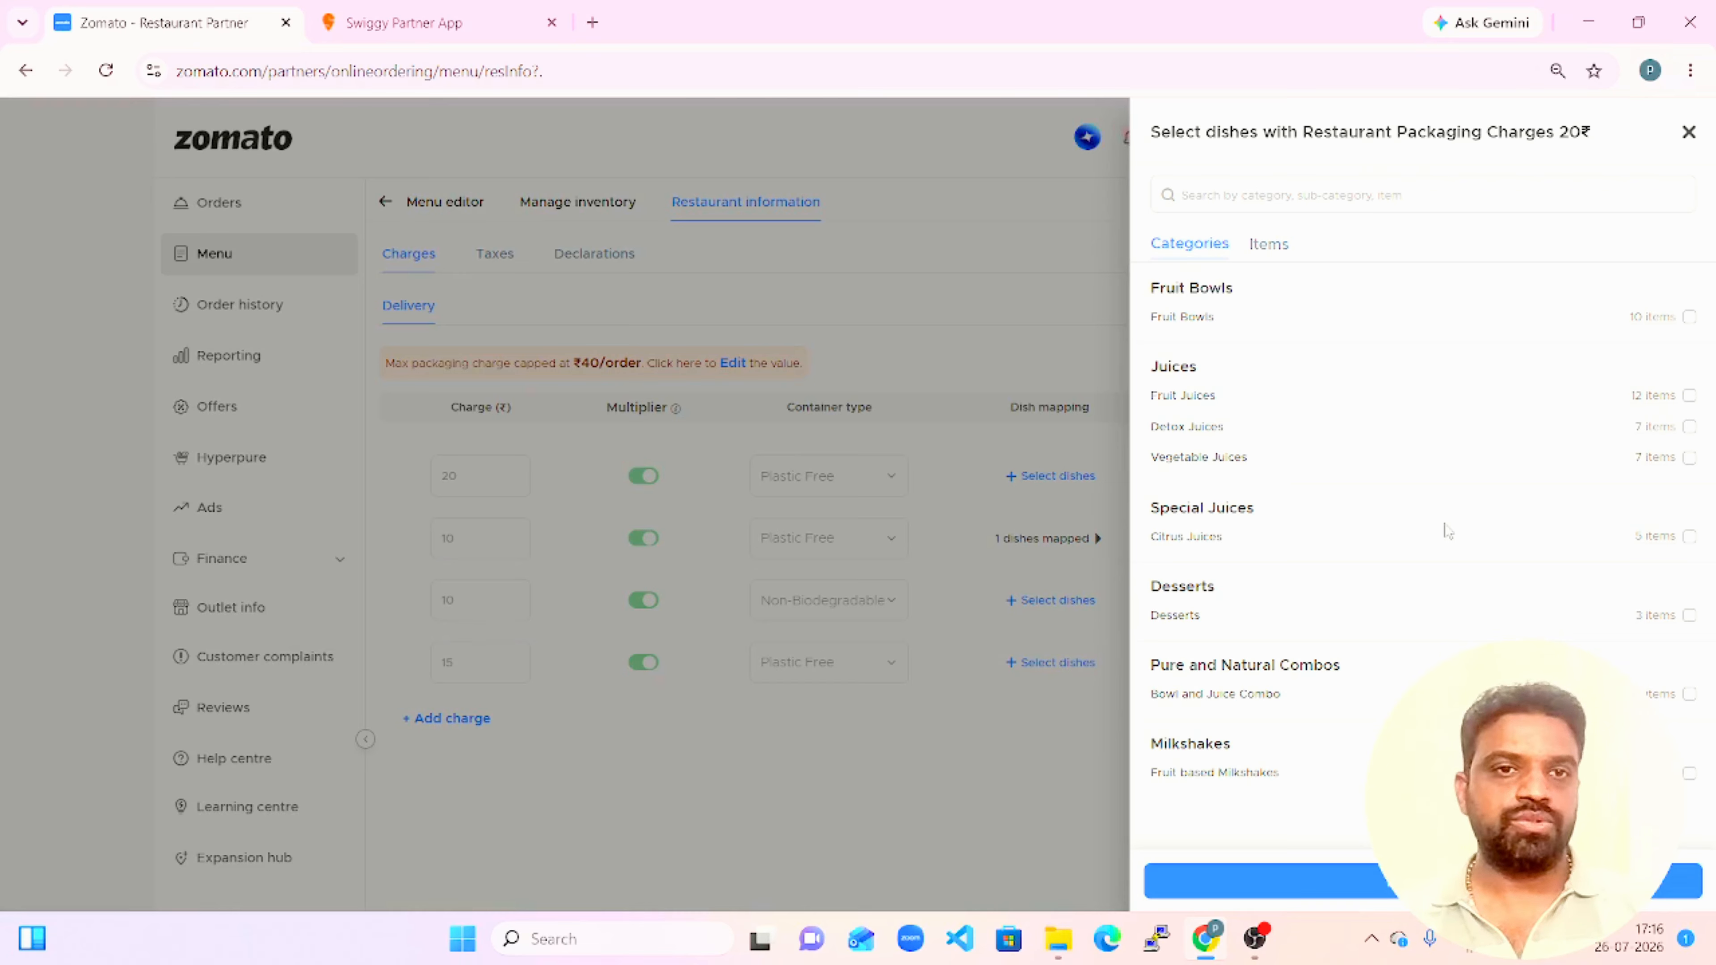
{"action": "left_click", "coordinate": [1690, 317]}
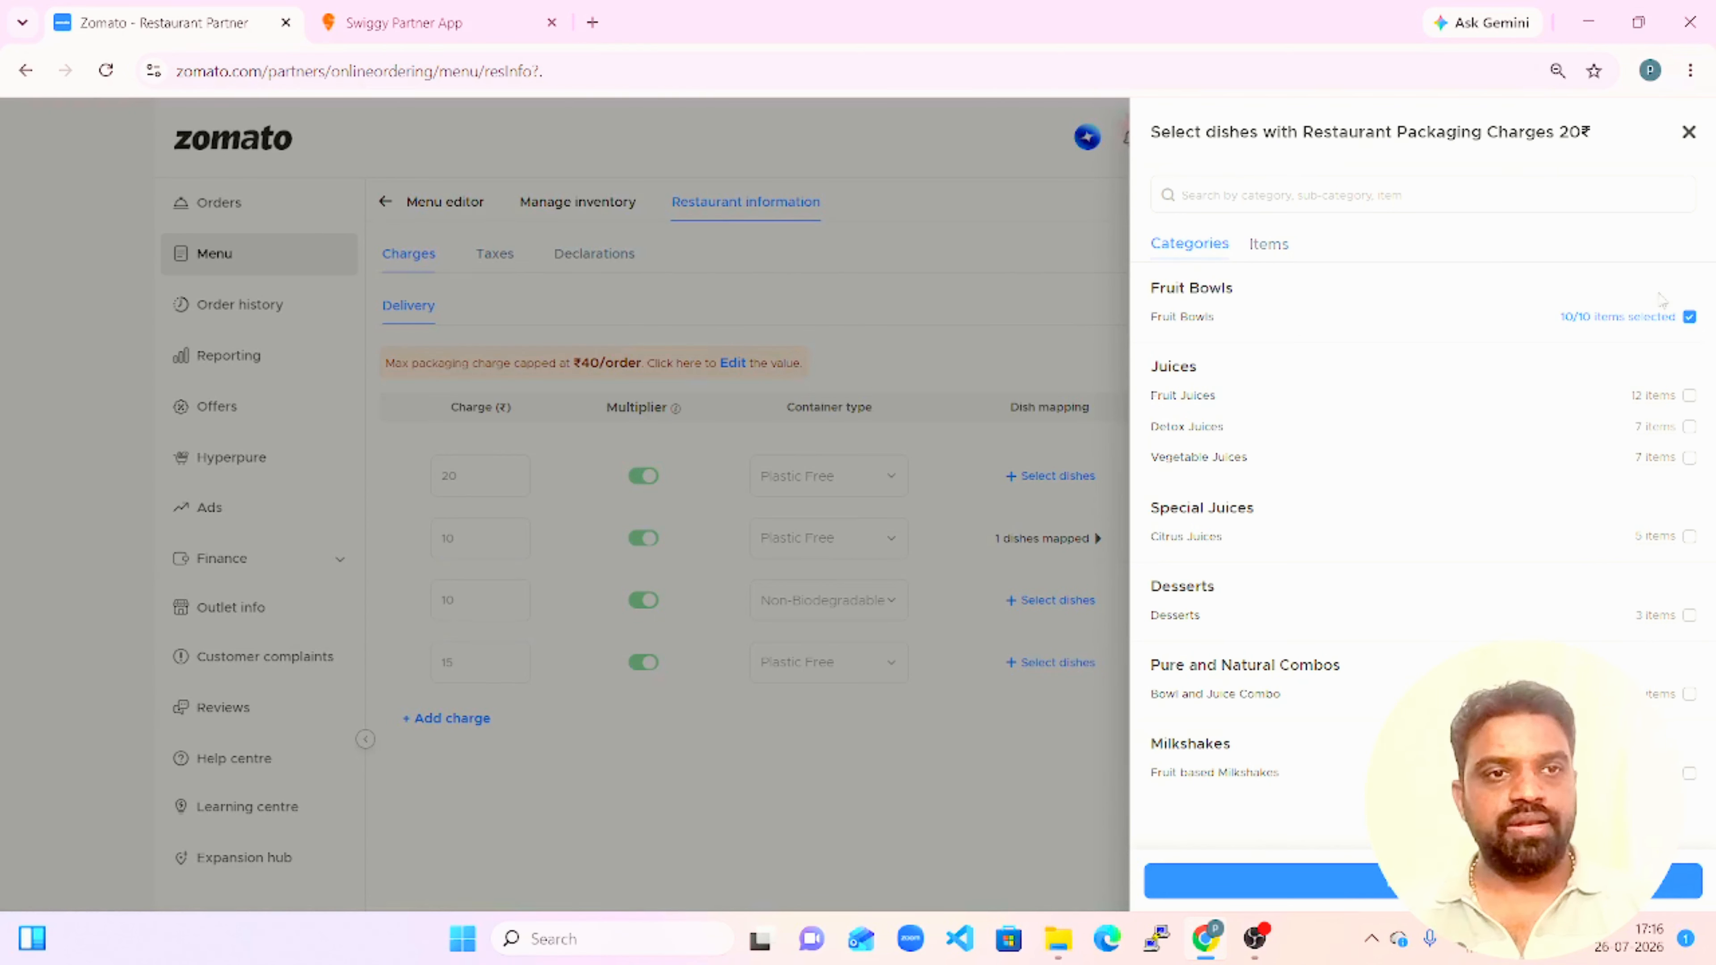
{"action": "mouse_move", "coordinate": [1572, 144]}
{"action": "left_mouse_down"}
{"action": "mouse_move", "coordinate": [1229, 162]}
{"action": "mouse_move", "coordinate": [1560, 157]}
{"action": "left_mouse_up"}
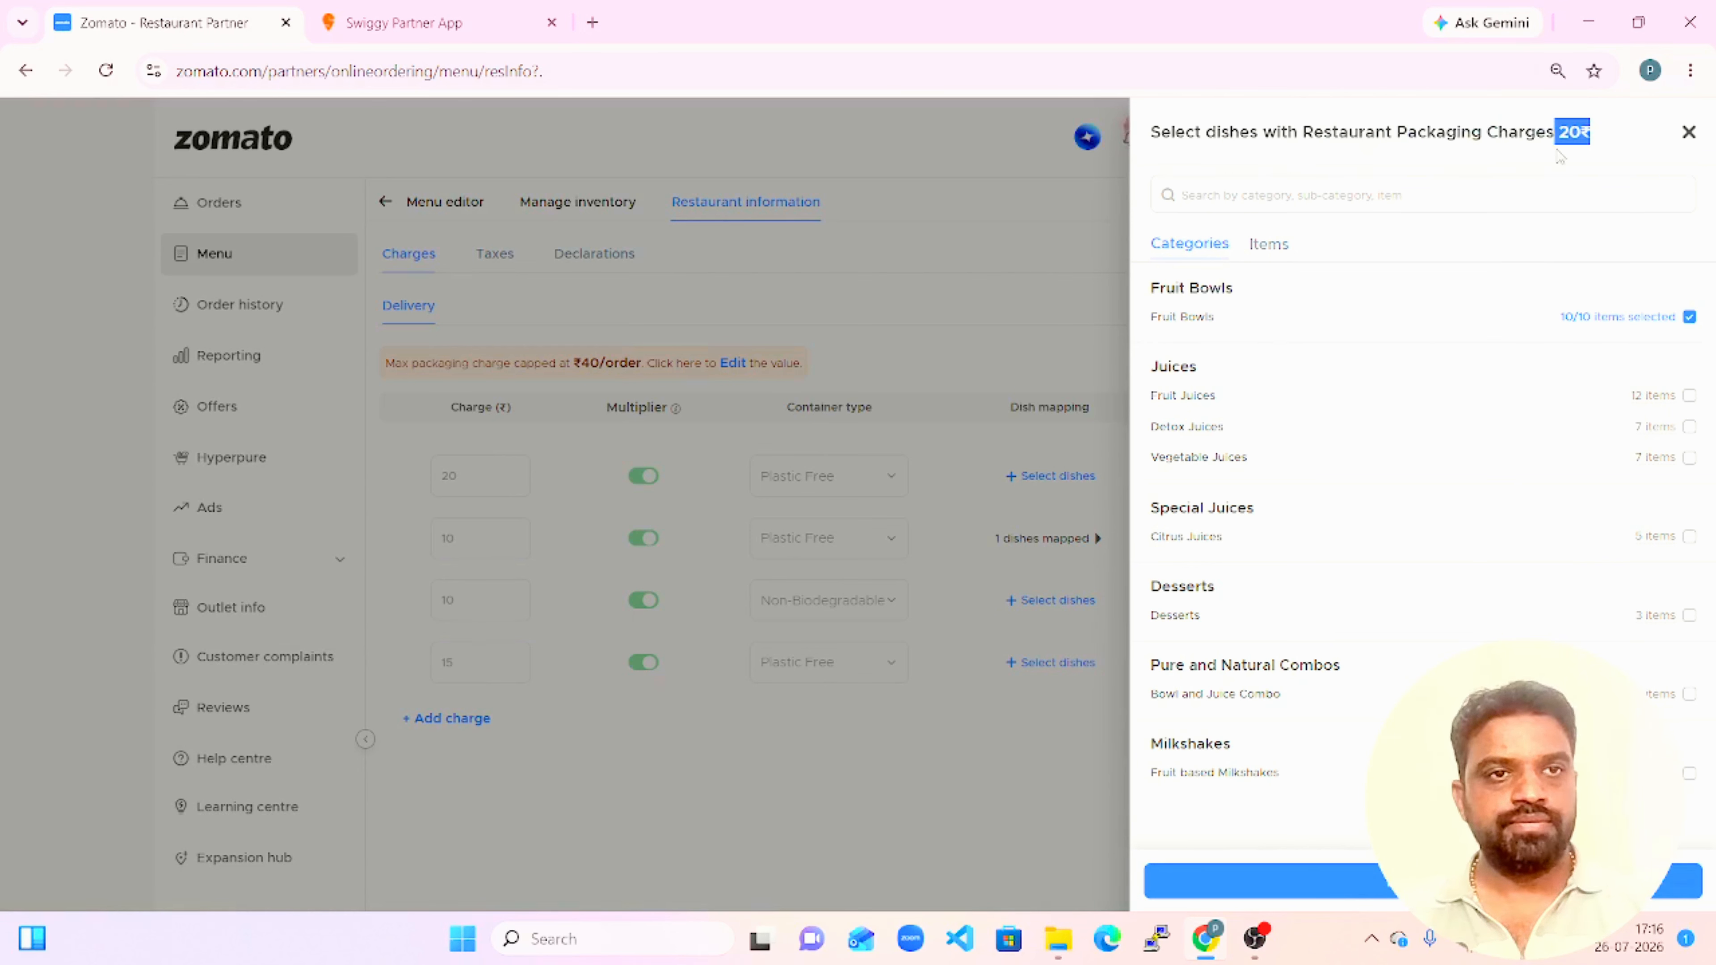
{"action": "left_click", "coordinate": [1560, 156]}
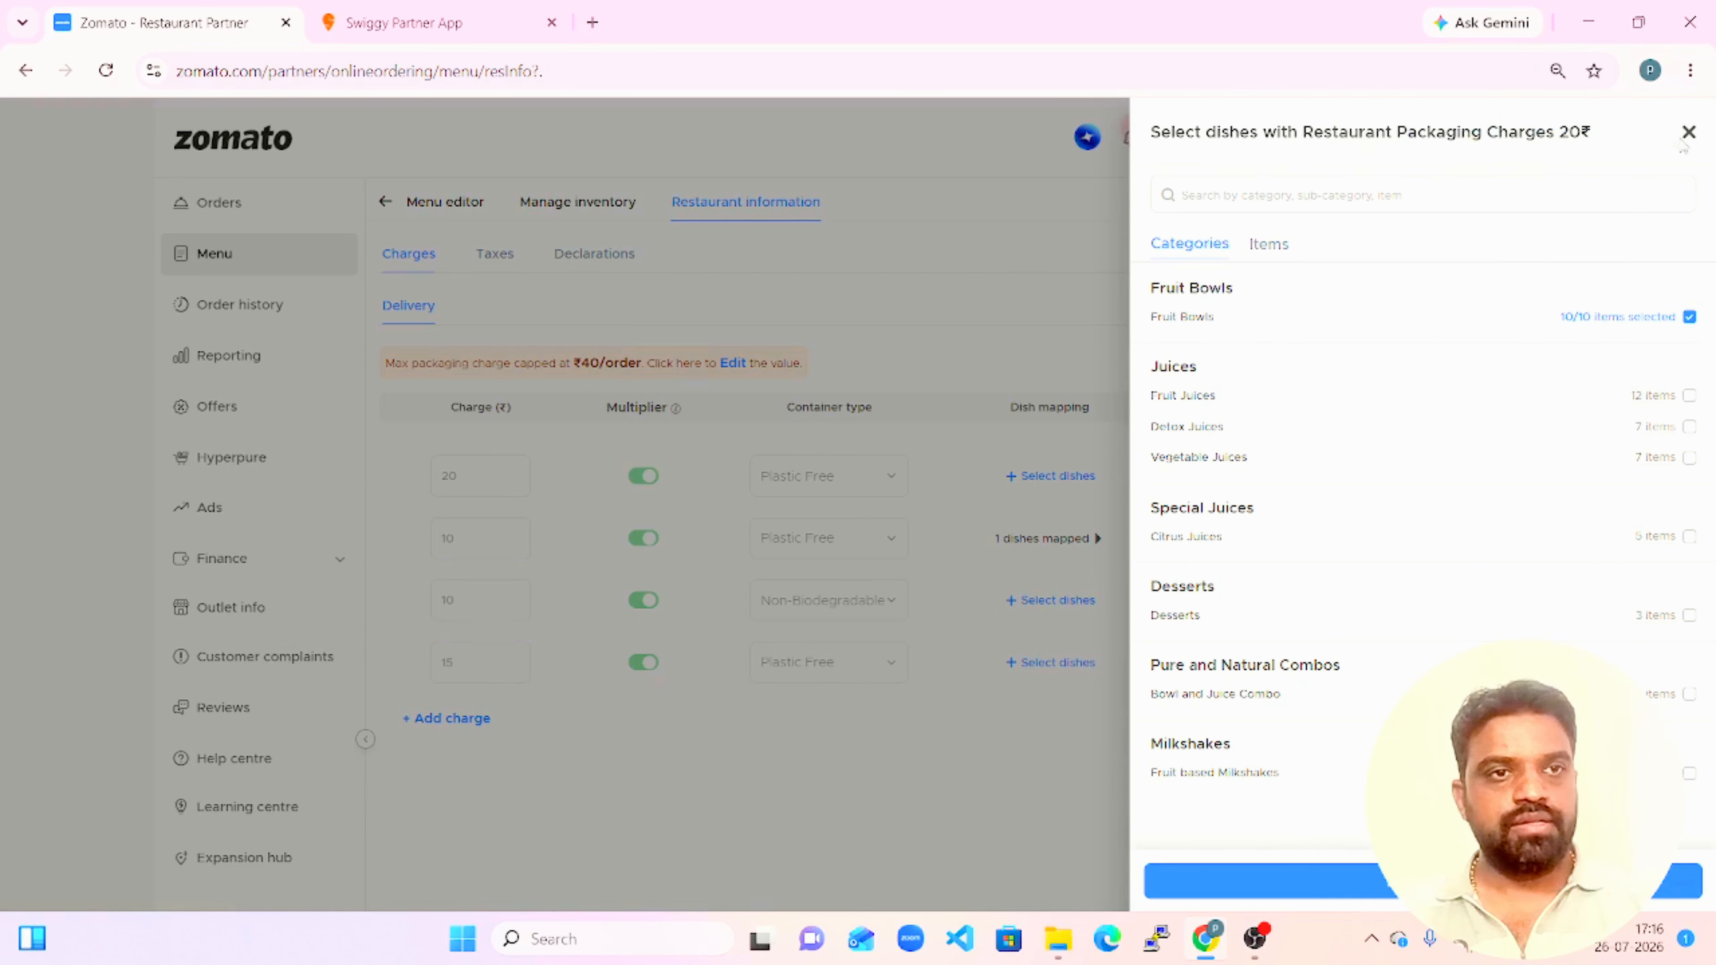
{"action": "left_click", "coordinate": [1691, 321]}
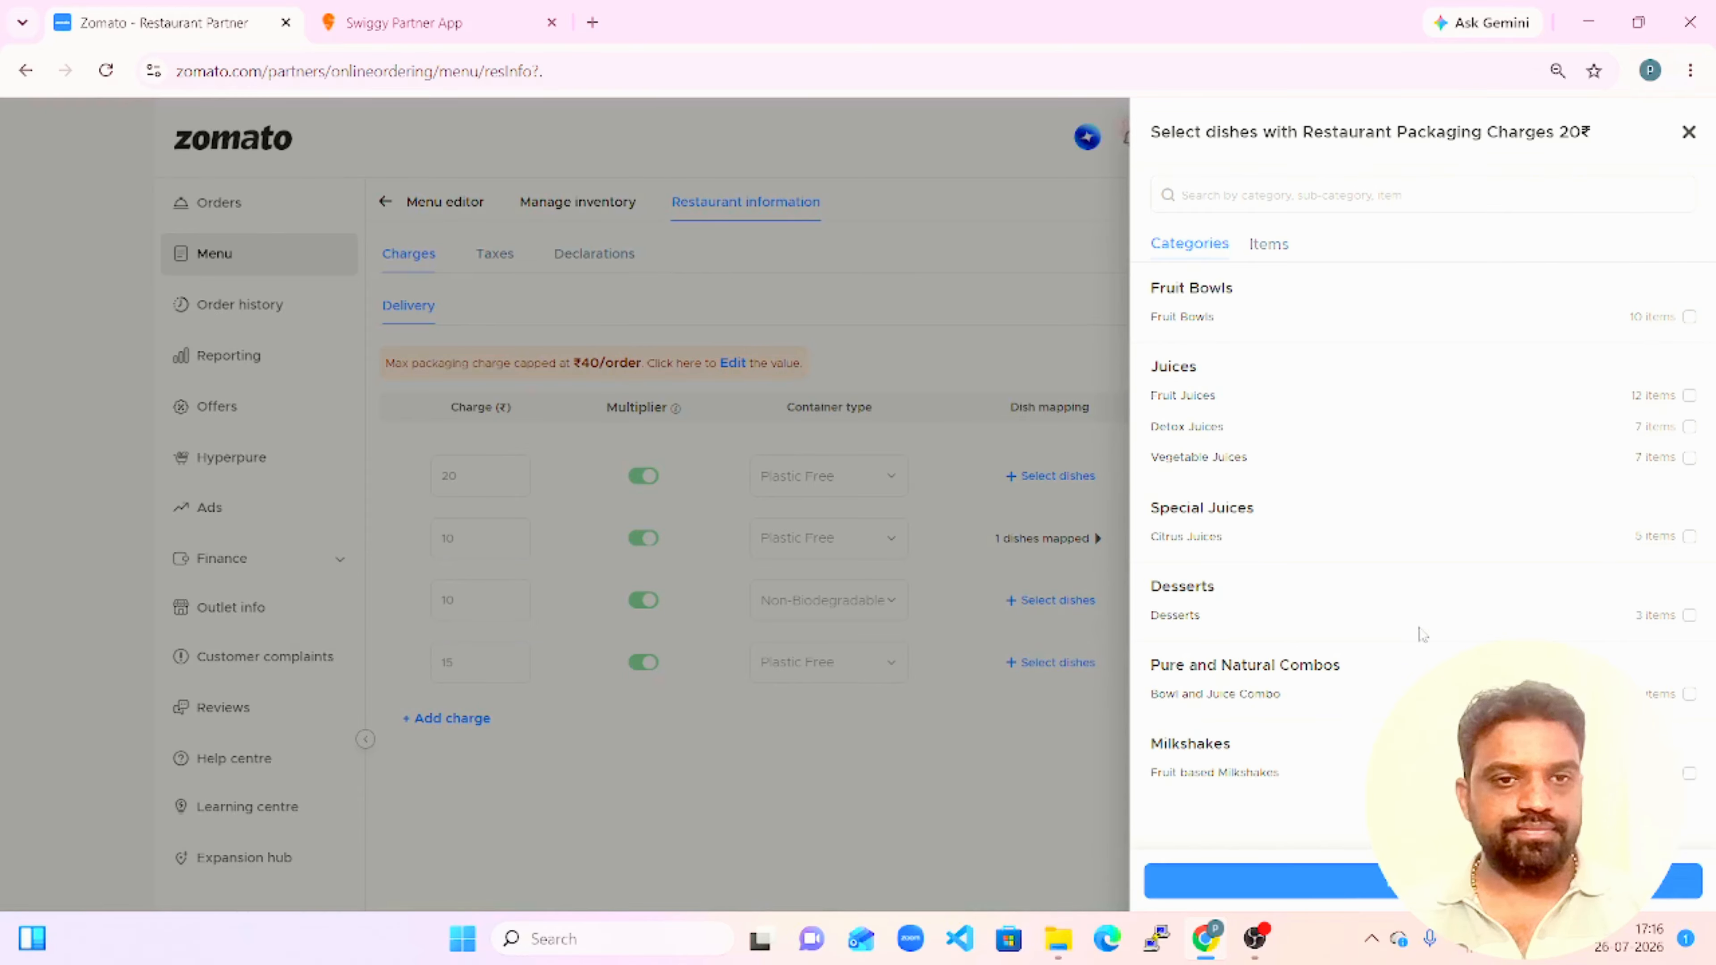
Map the whole Desserts category to the ₹20 packaging charge and save the dish selection.
{"action": "left_click", "coordinate": [1691, 616]}
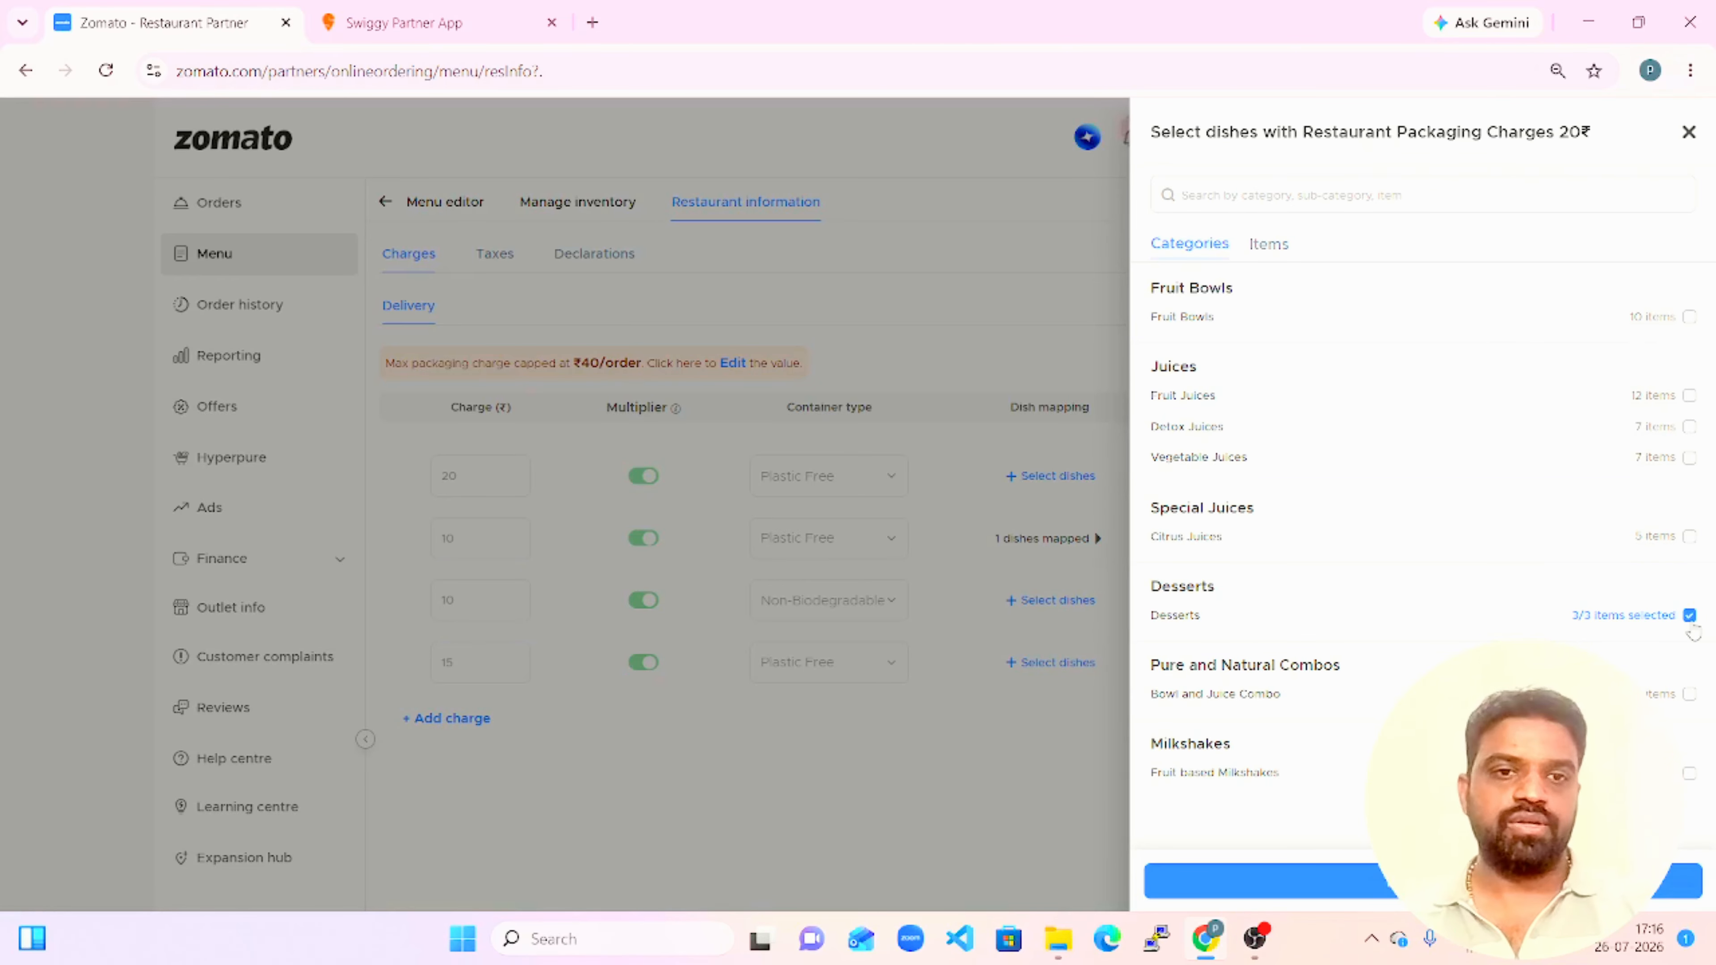
{"action": "left_click", "coordinate": [1486, 881]}
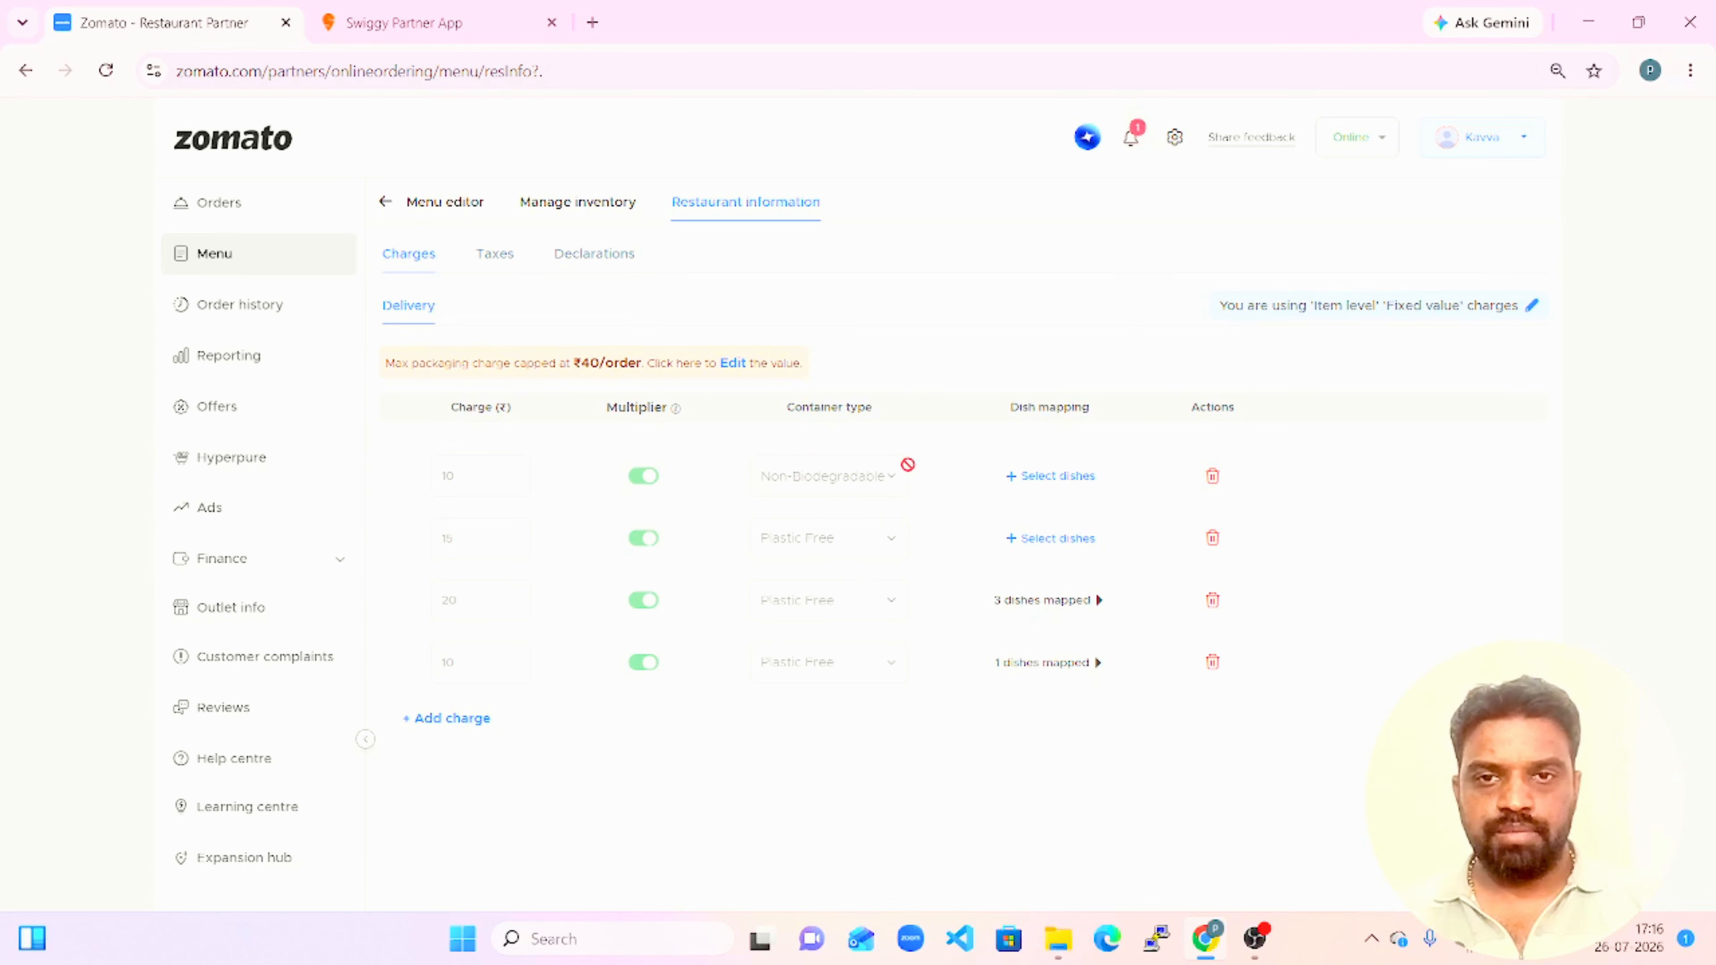
Map Fruit, Detox, Vegetable and Citrus Juices plus Fruit based Milkshakes to the ₹10 Non-Biodegradable charge, removing items where it exceeds 10% of their value.
{"action": "left_click", "coordinate": [1057, 475]}
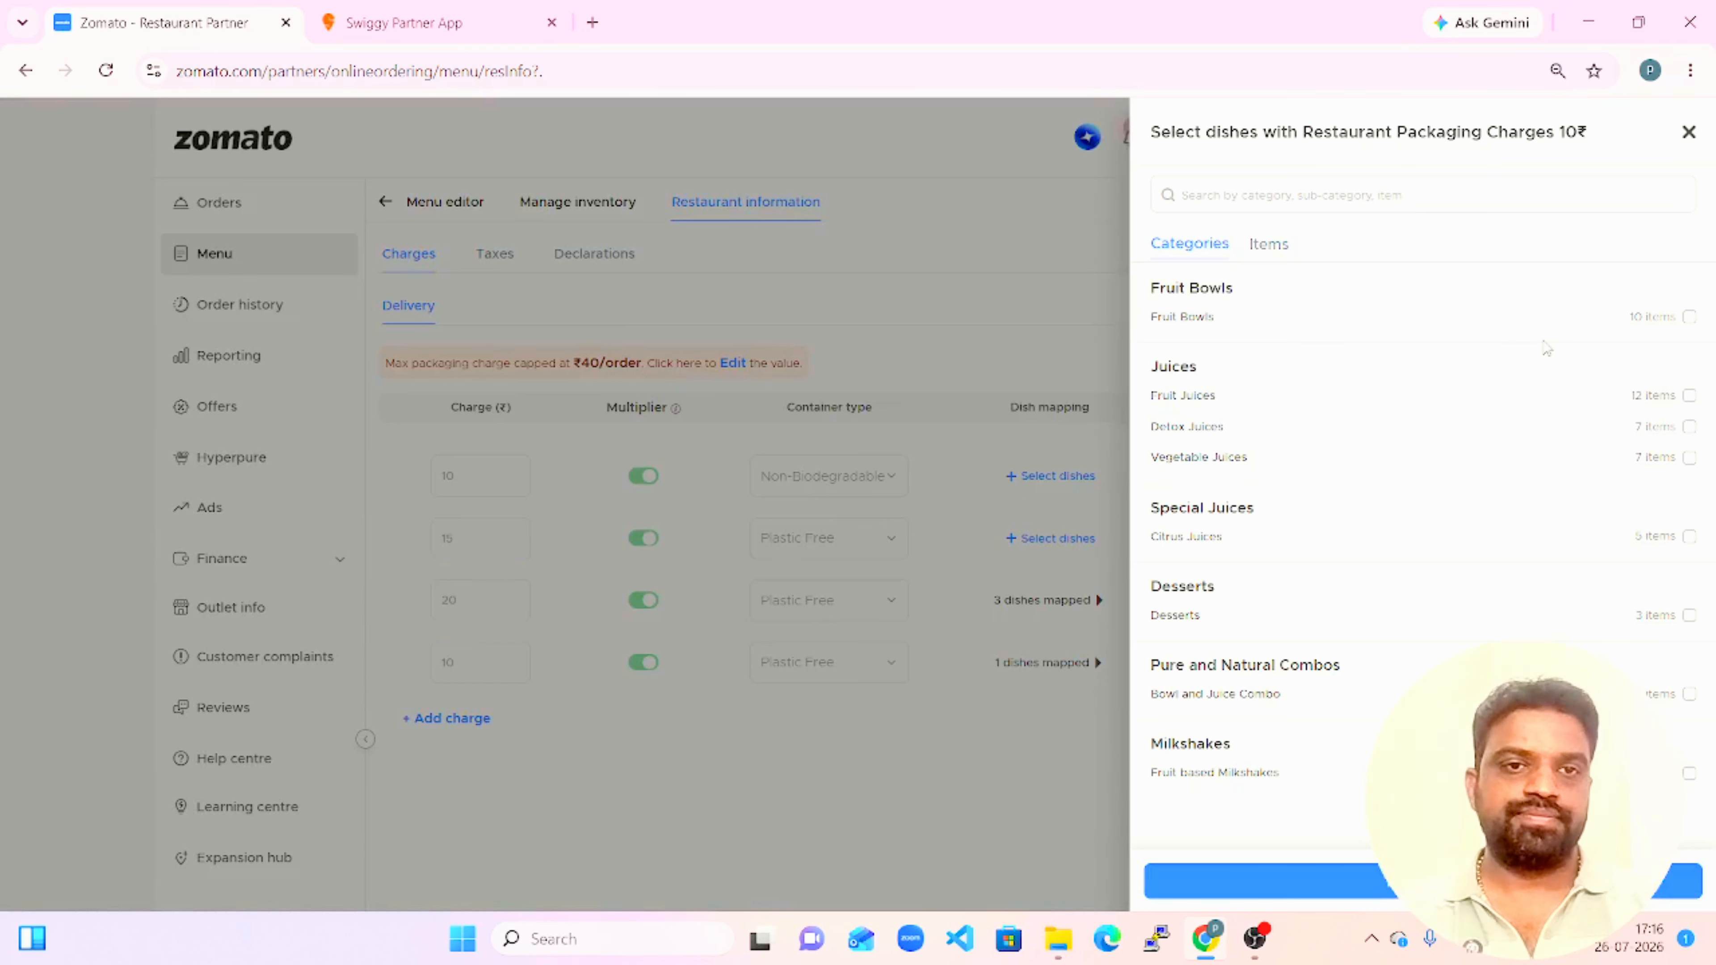
{"action": "left_click", "coordinate": [1689, 396]}
{"action": "left_click", "coordinate": [1691, 428]}
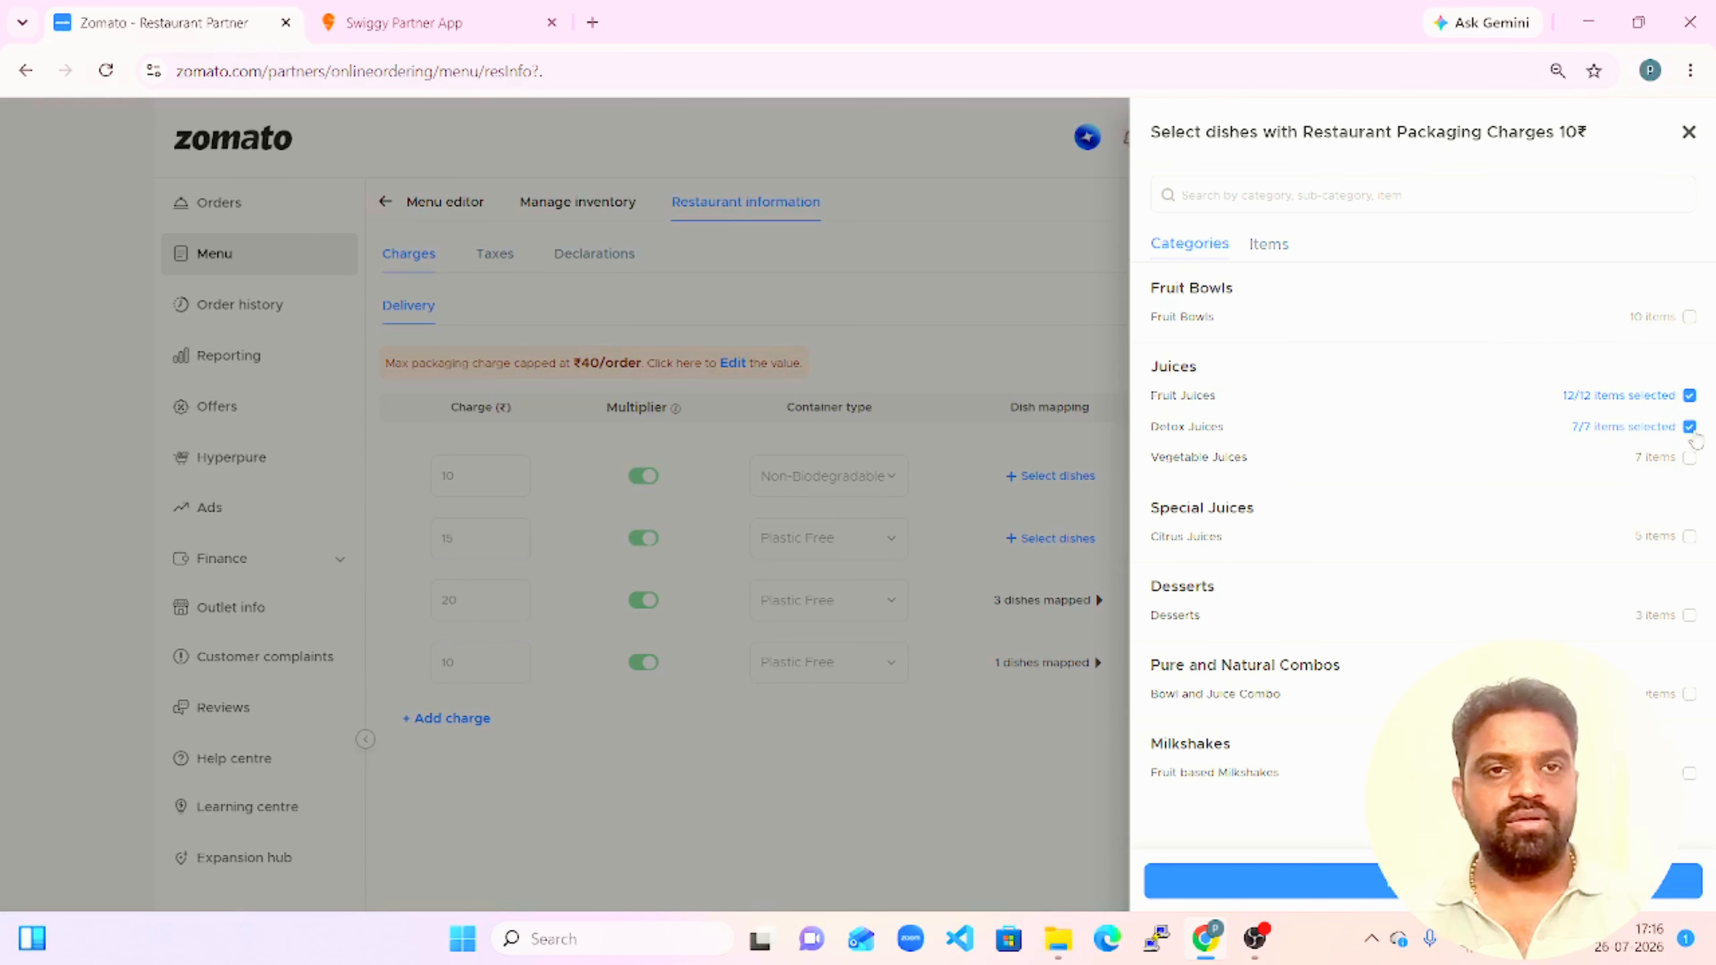
{"action": "left_click", "coordinate": [1690, 458]}
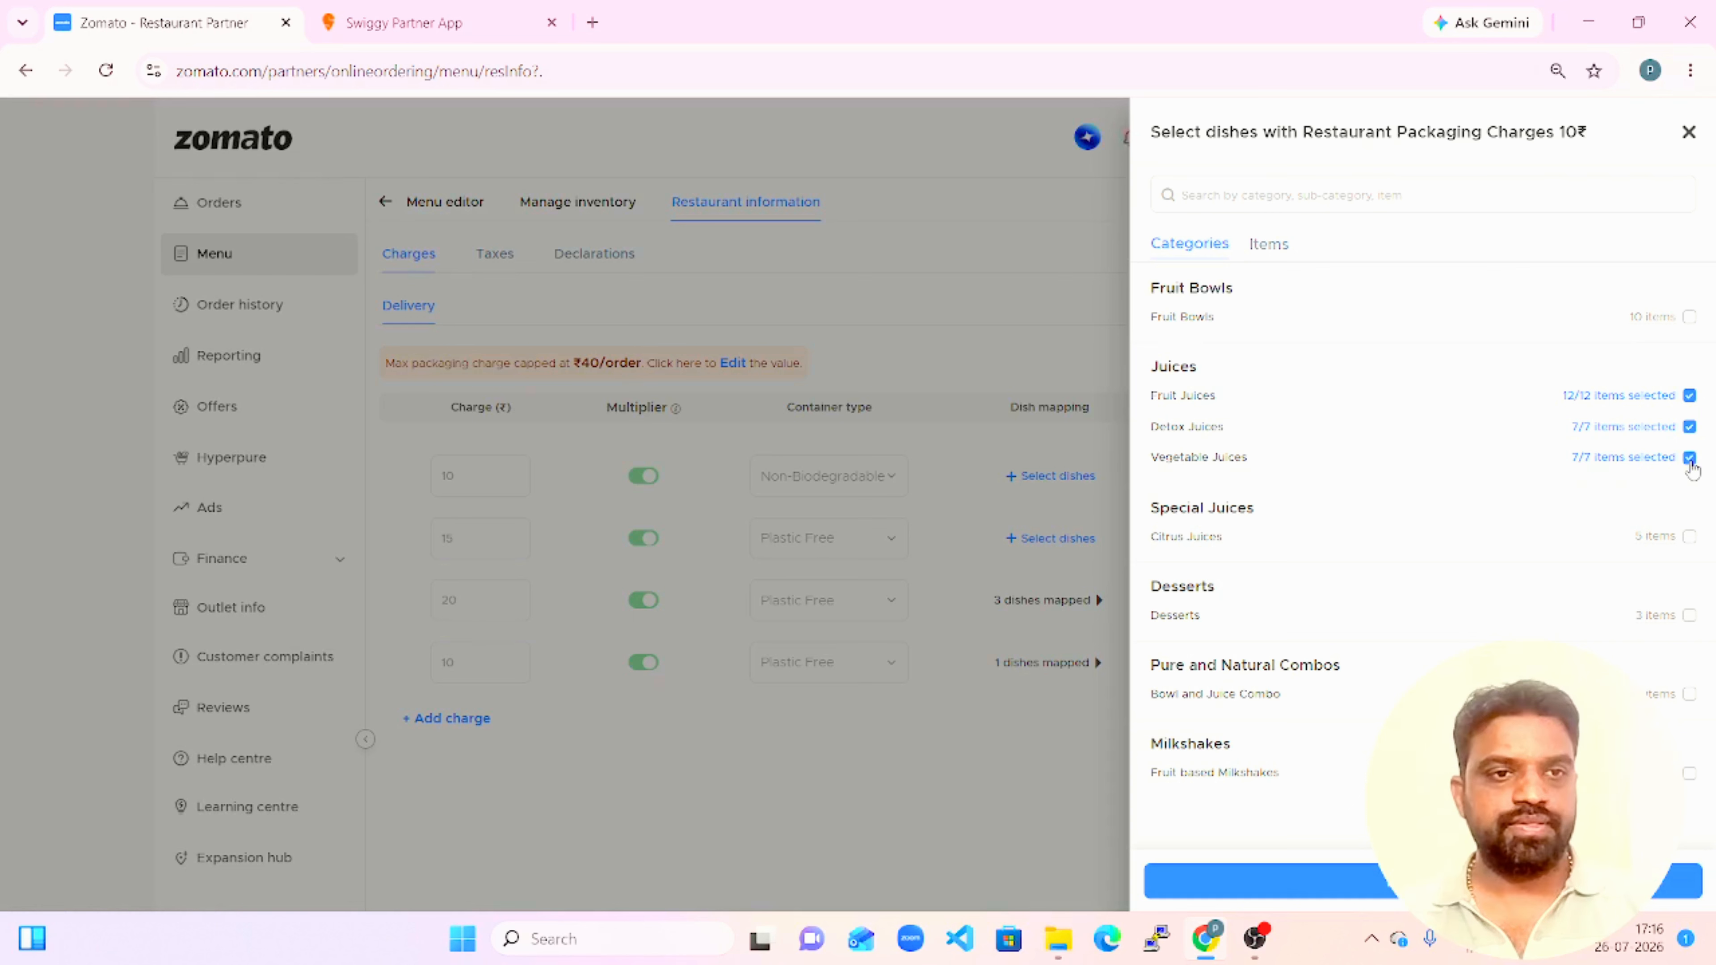
{"action": "left_click", "coordinate": [1689, 537]}
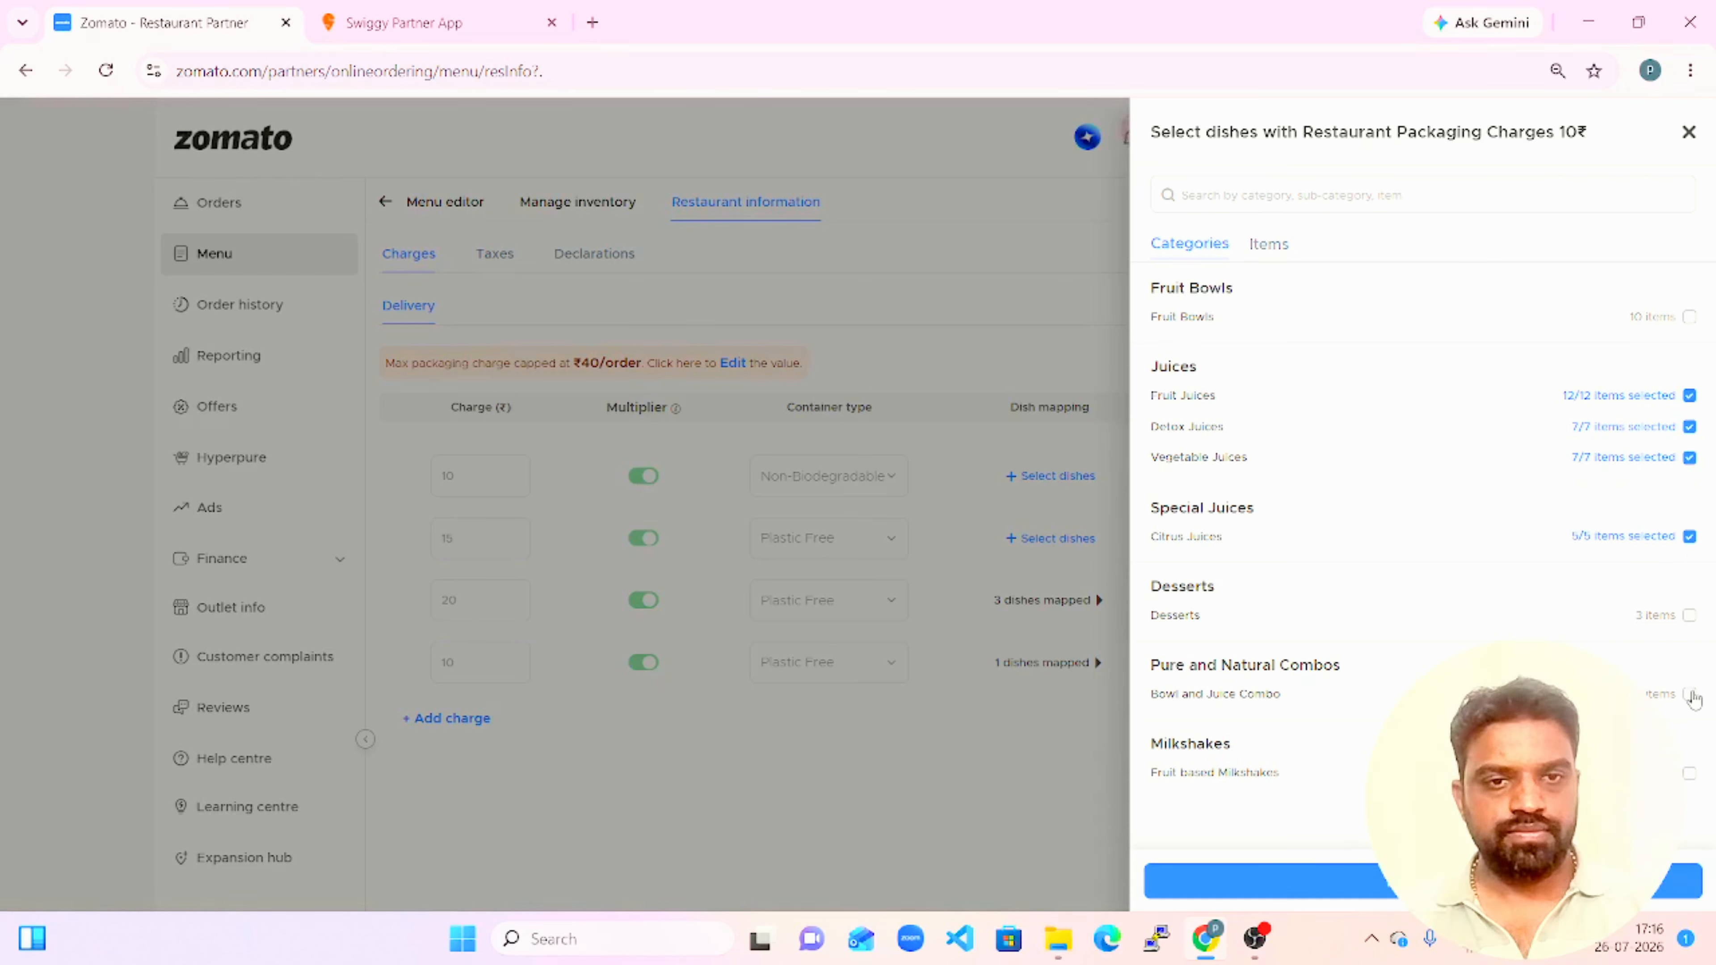
{"action": "left_click", "coordinate": [1690, 773]}
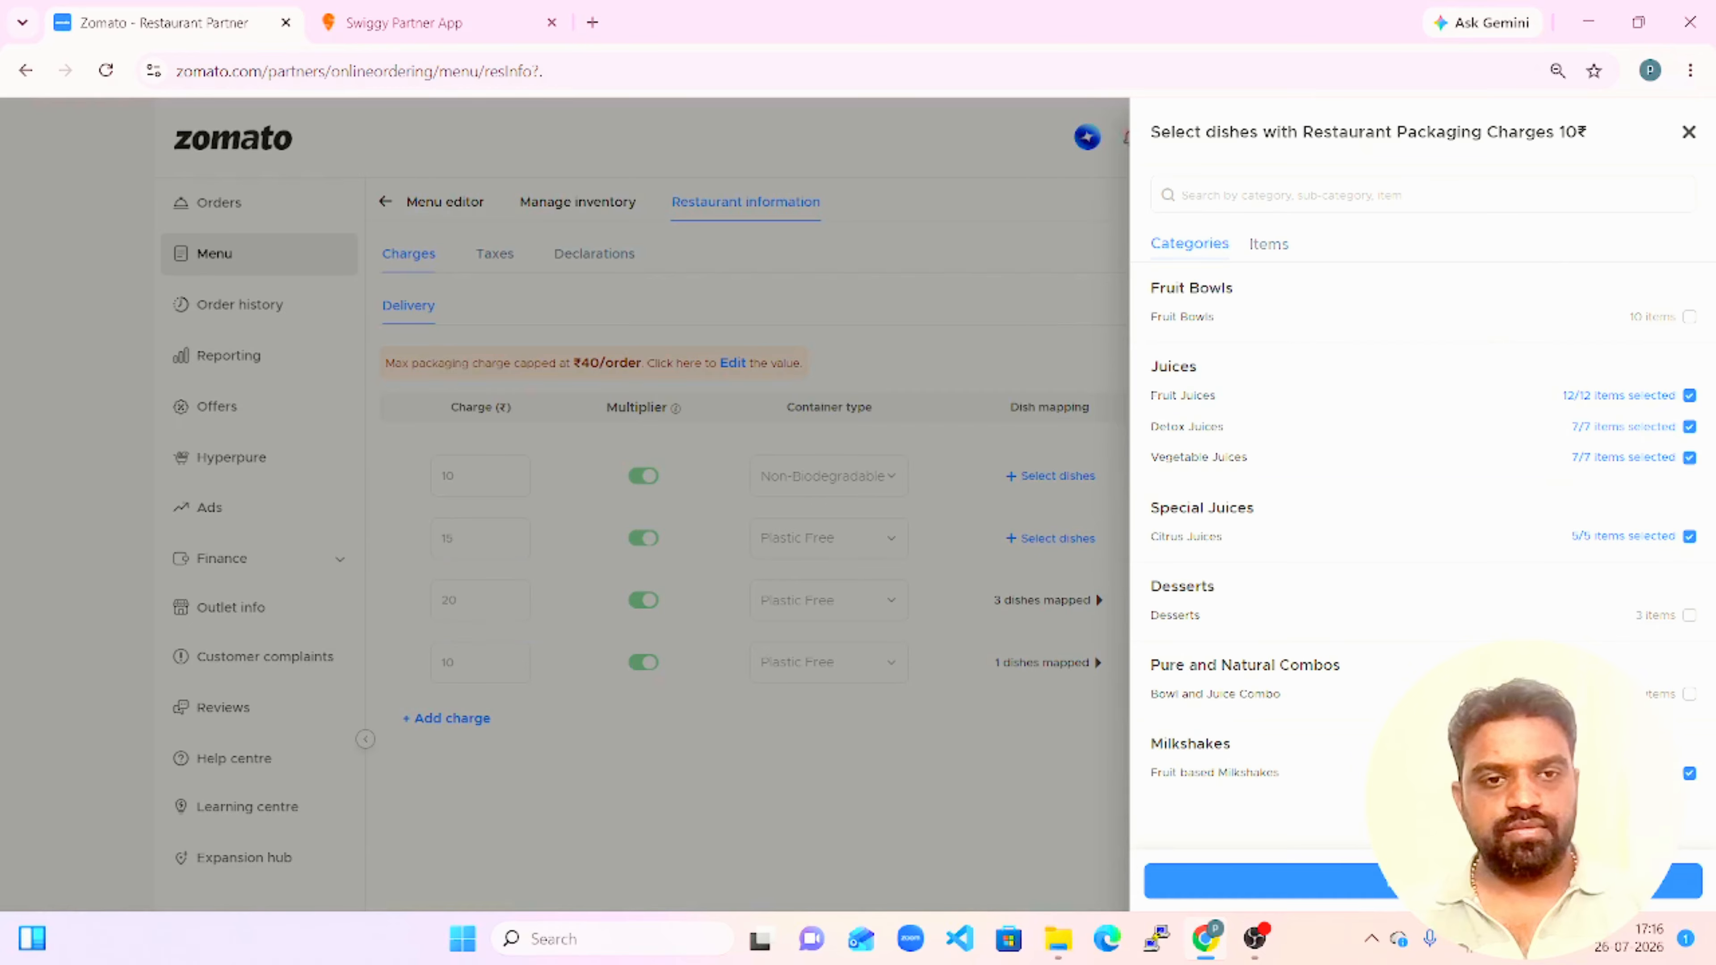
{"action": "left_click", "coordinate": [1554, 881]}
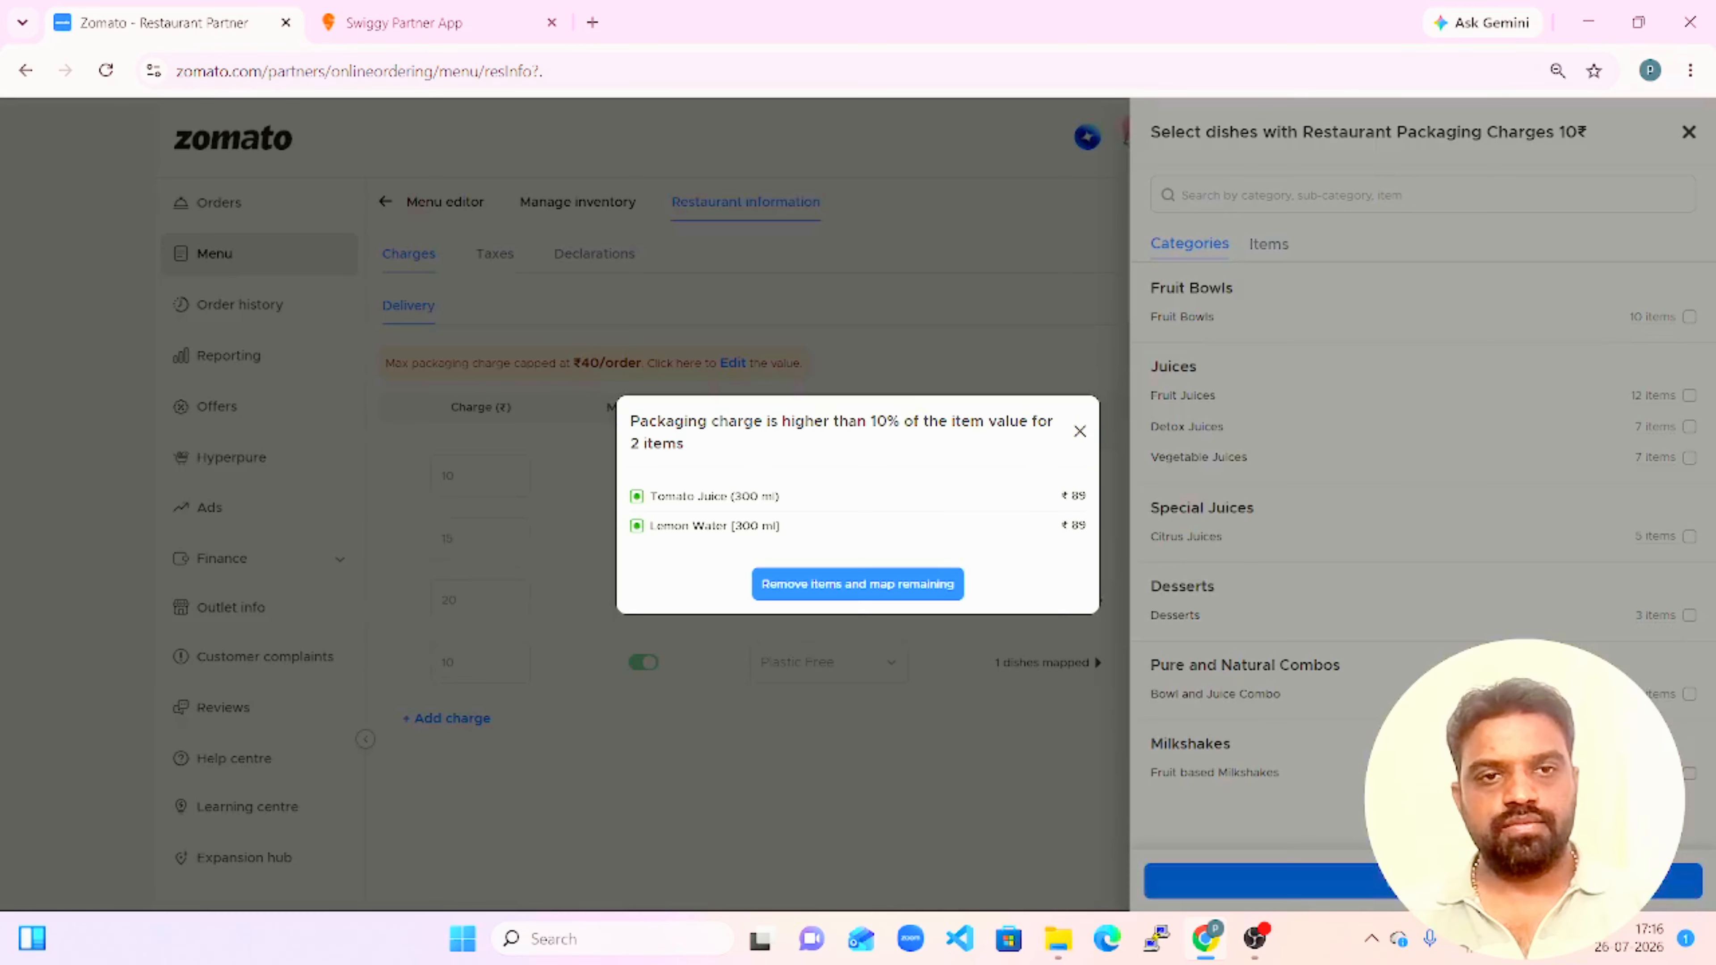
{"action": "left_click", "coordinate": [870, 591]}
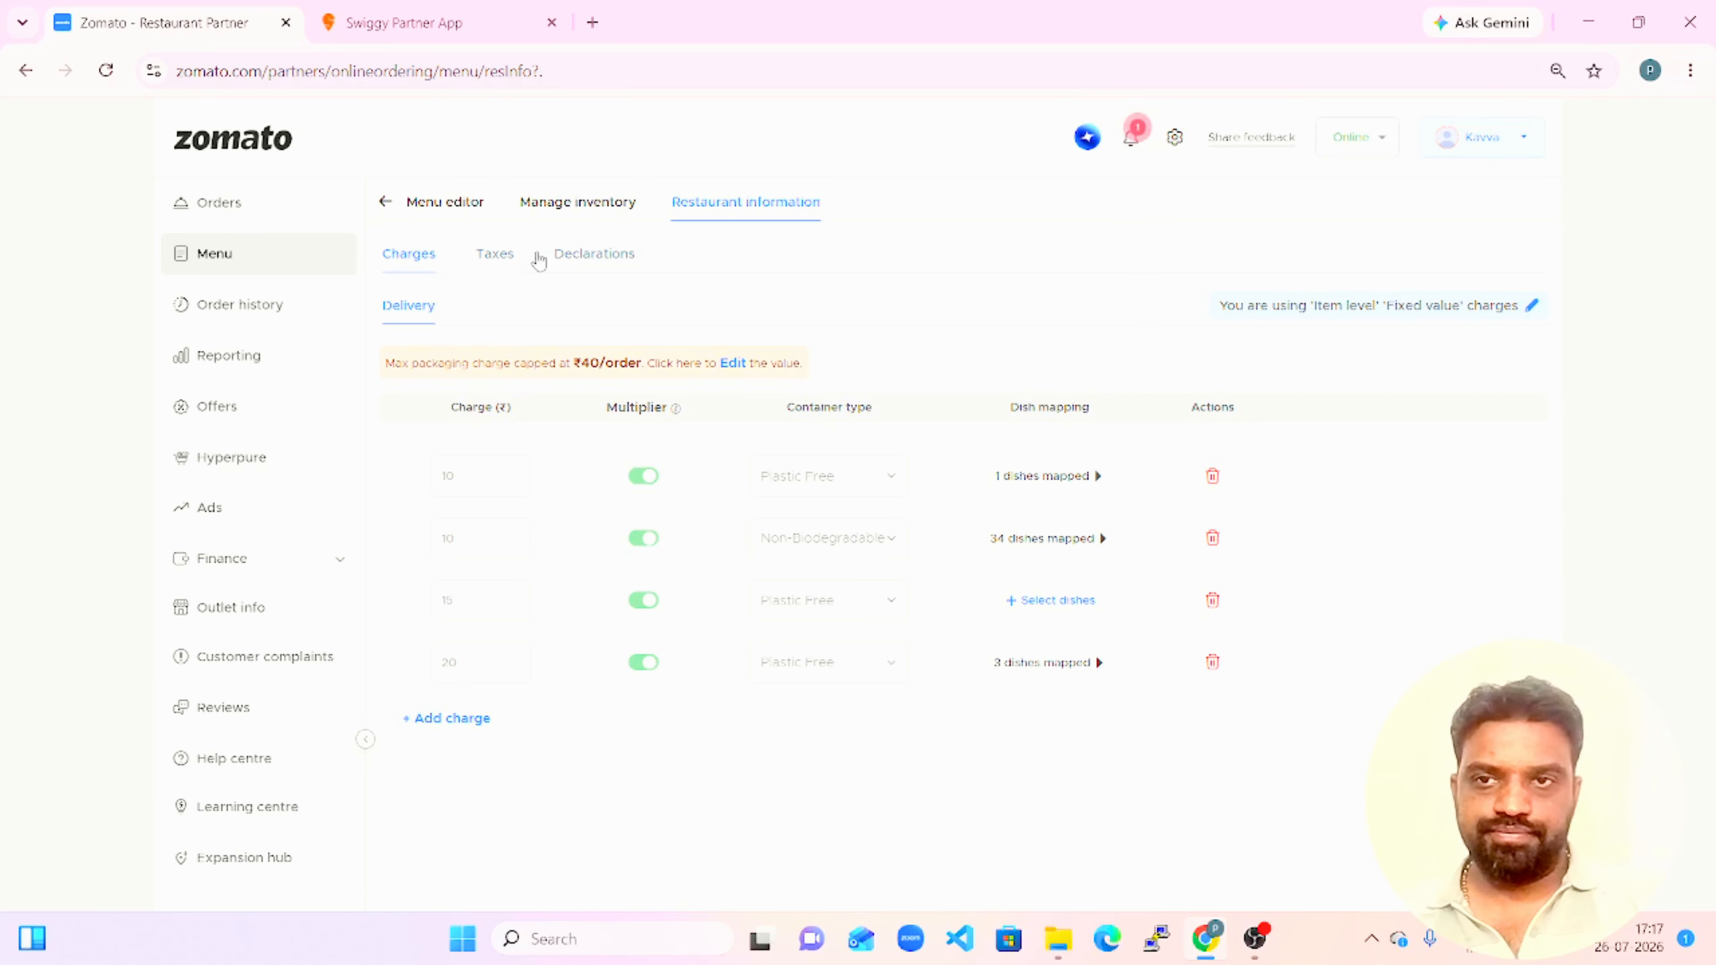
Open the menu editor in a separate browser tab and expand the Juices category to view its subcategories.
{"action": "right_click", "coordinate": [217, 271]}
{"action": "left_click", "coordinate": [292, 289]}
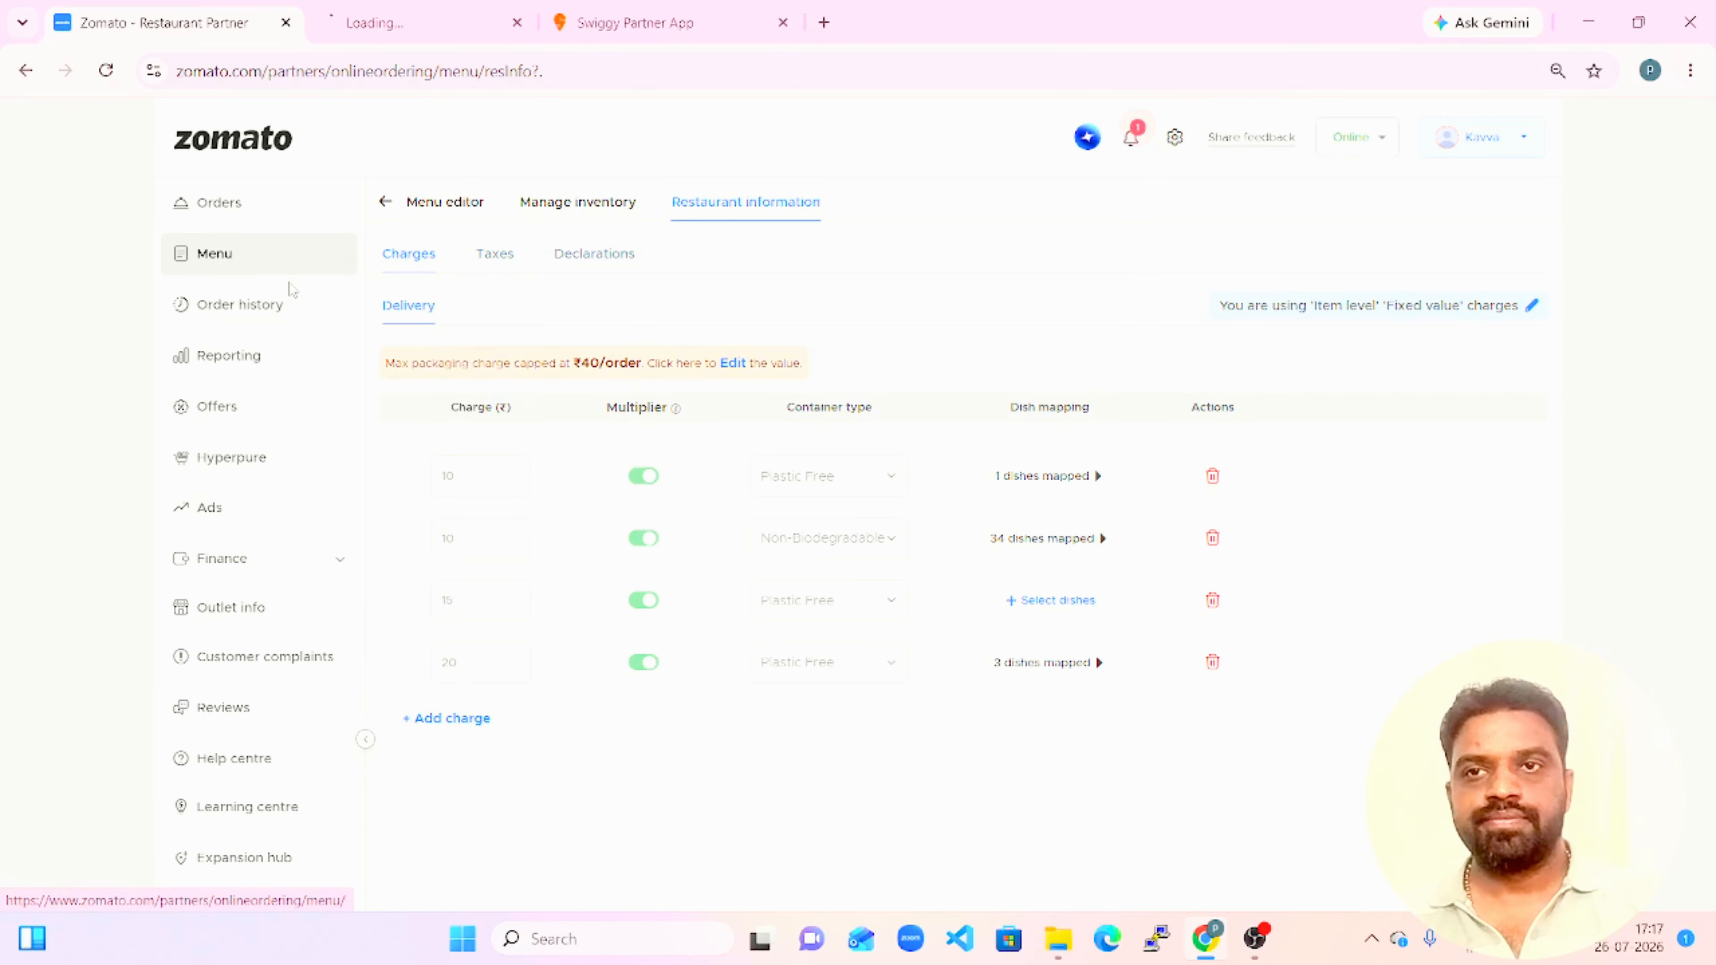
{"action": "left_click", "coordinate": [430, 23]}
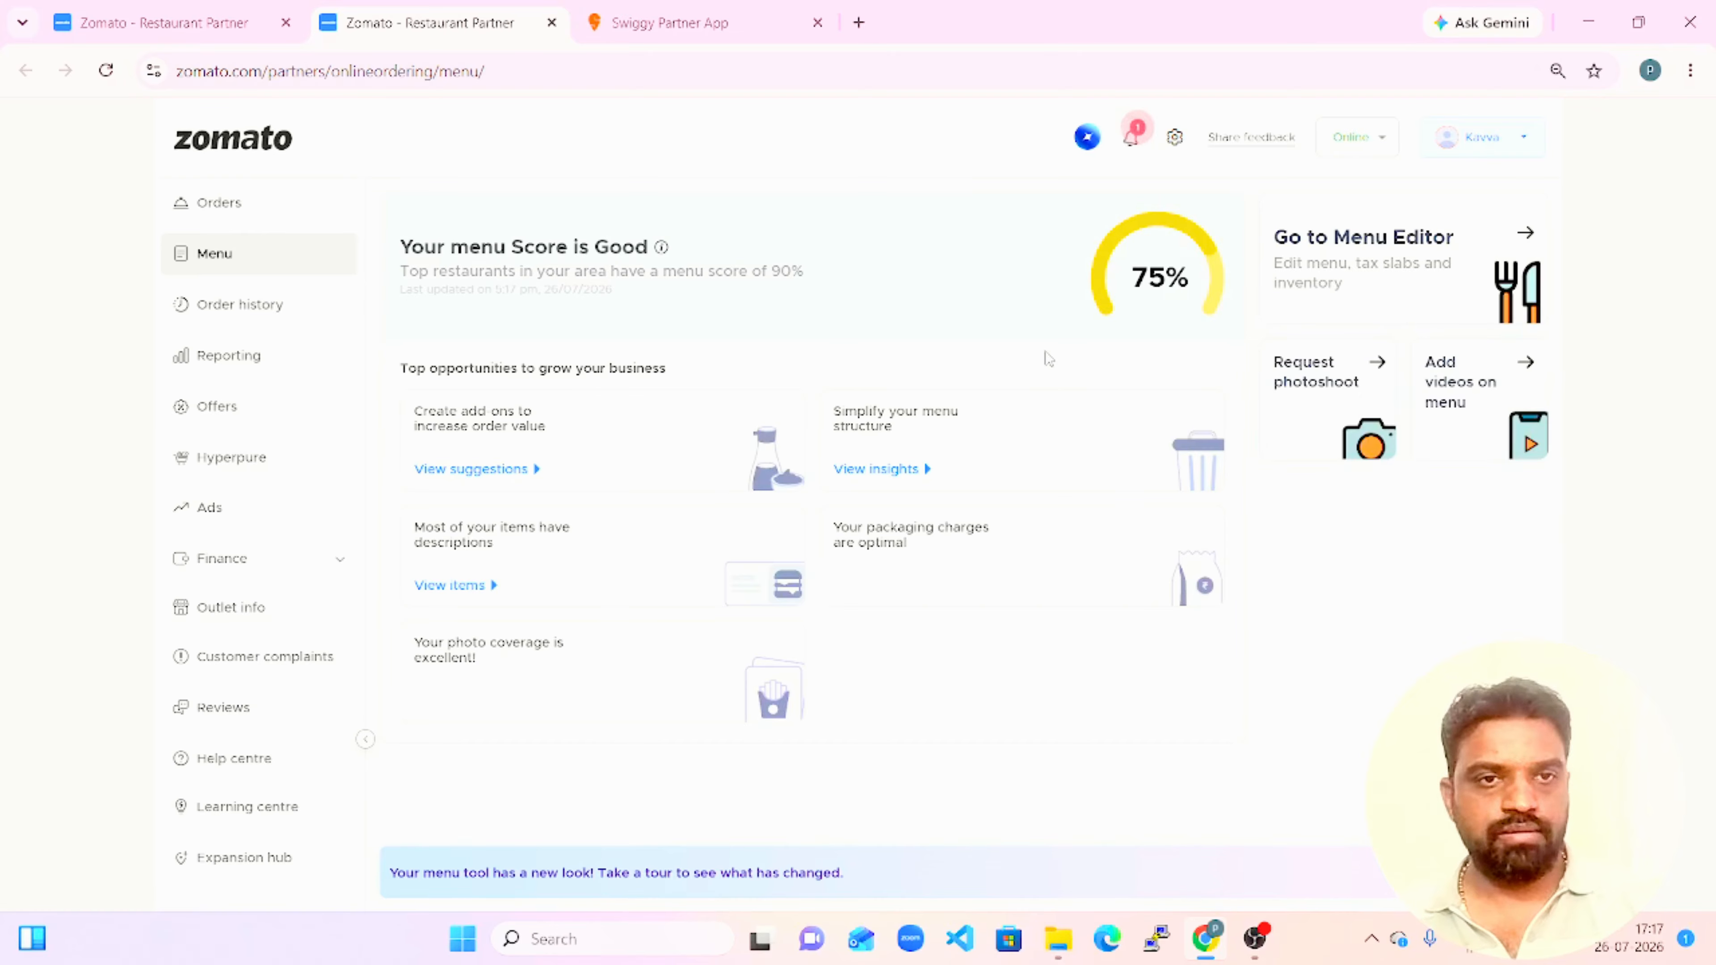
{"action": "left_click", "coordinate": [1337, 288]}
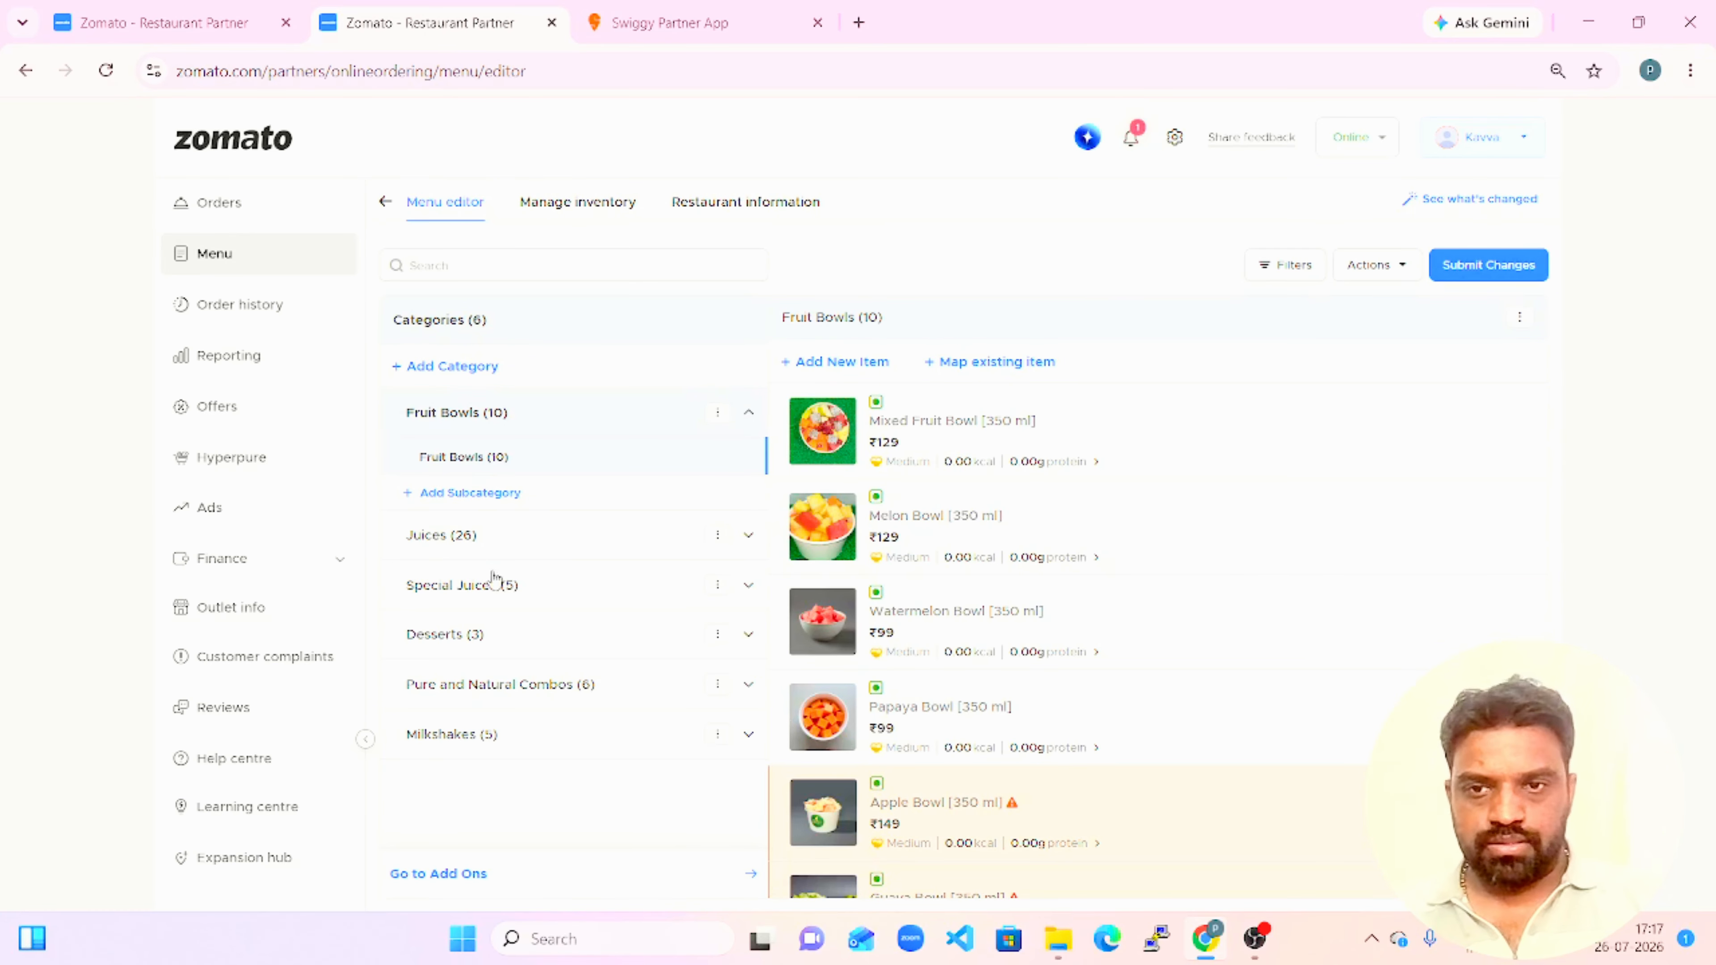
{"action": "left_click", "coordinate": [471, 546]}
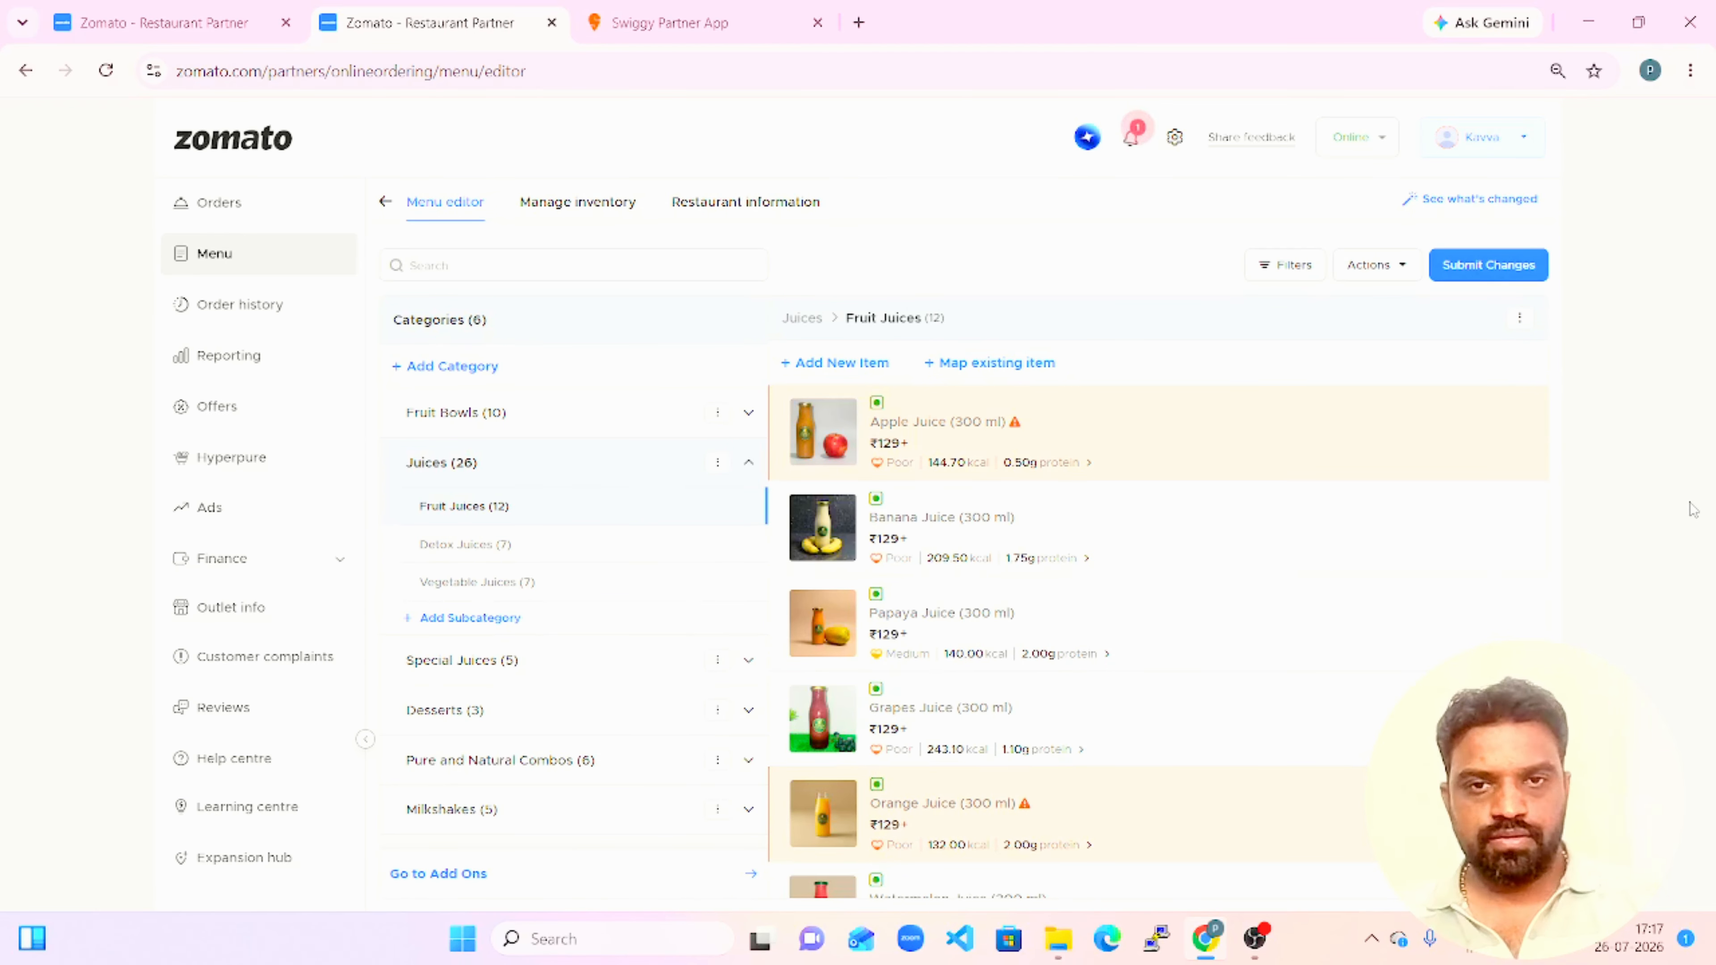
Check the item prices in the Vegetable Juices subcategory and return to the packaging charges page.
{"action": "left_click", "coordinate": [541, 597]}
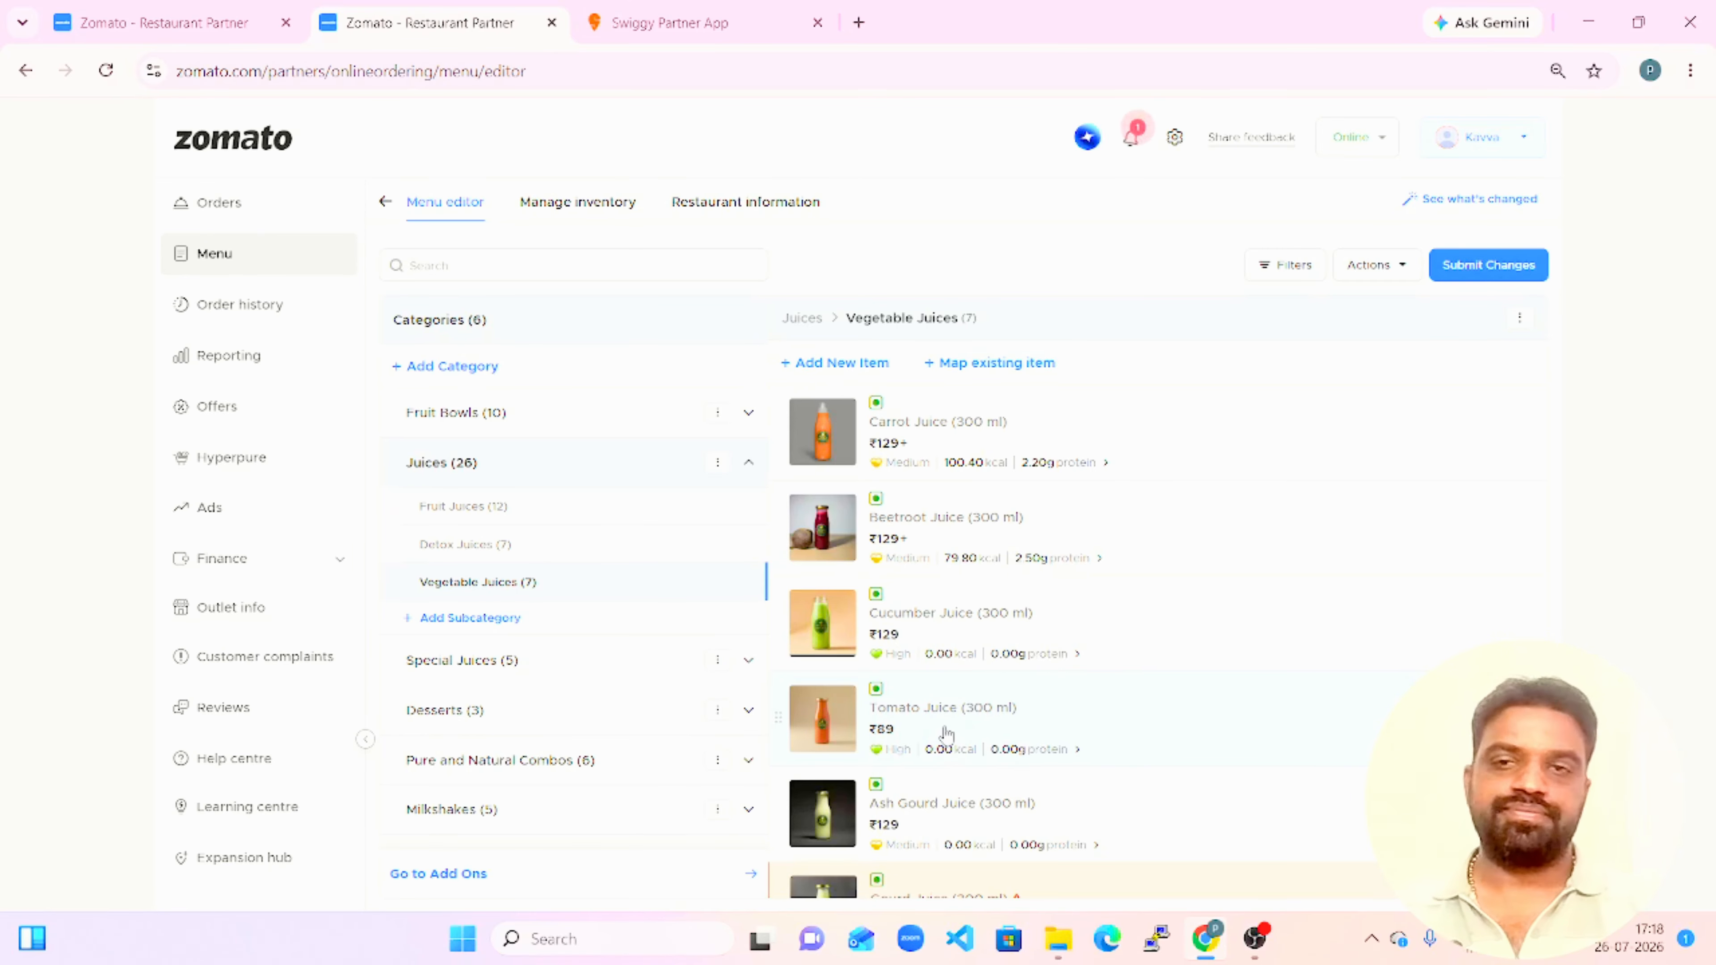
{"action": "left_click", "coordinate": [127, 22]}
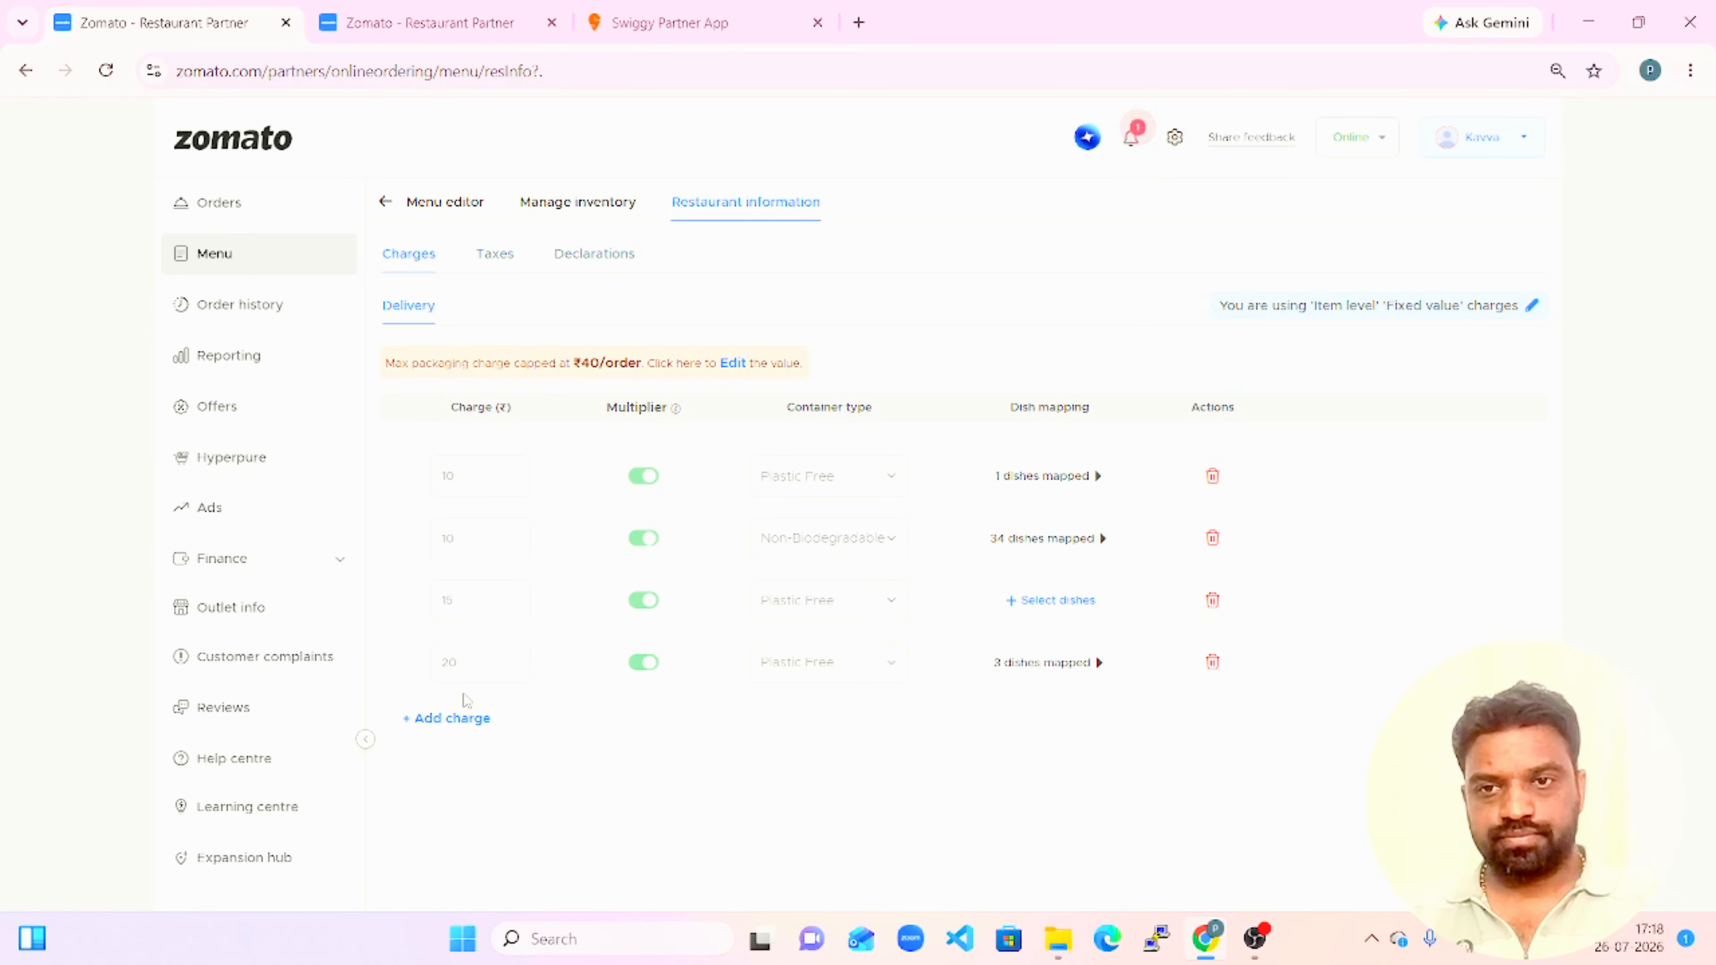
Add an ₹8 delivery packaging charge with the multiplier enabled and Non-Biodegradable container type, and save it to select its dishes.
{"action": "left_click", "coordinate": [454, 719]}
{"action": "left_click", "coordinate": [480, 726]}
{"action": "type", "text": "8"}
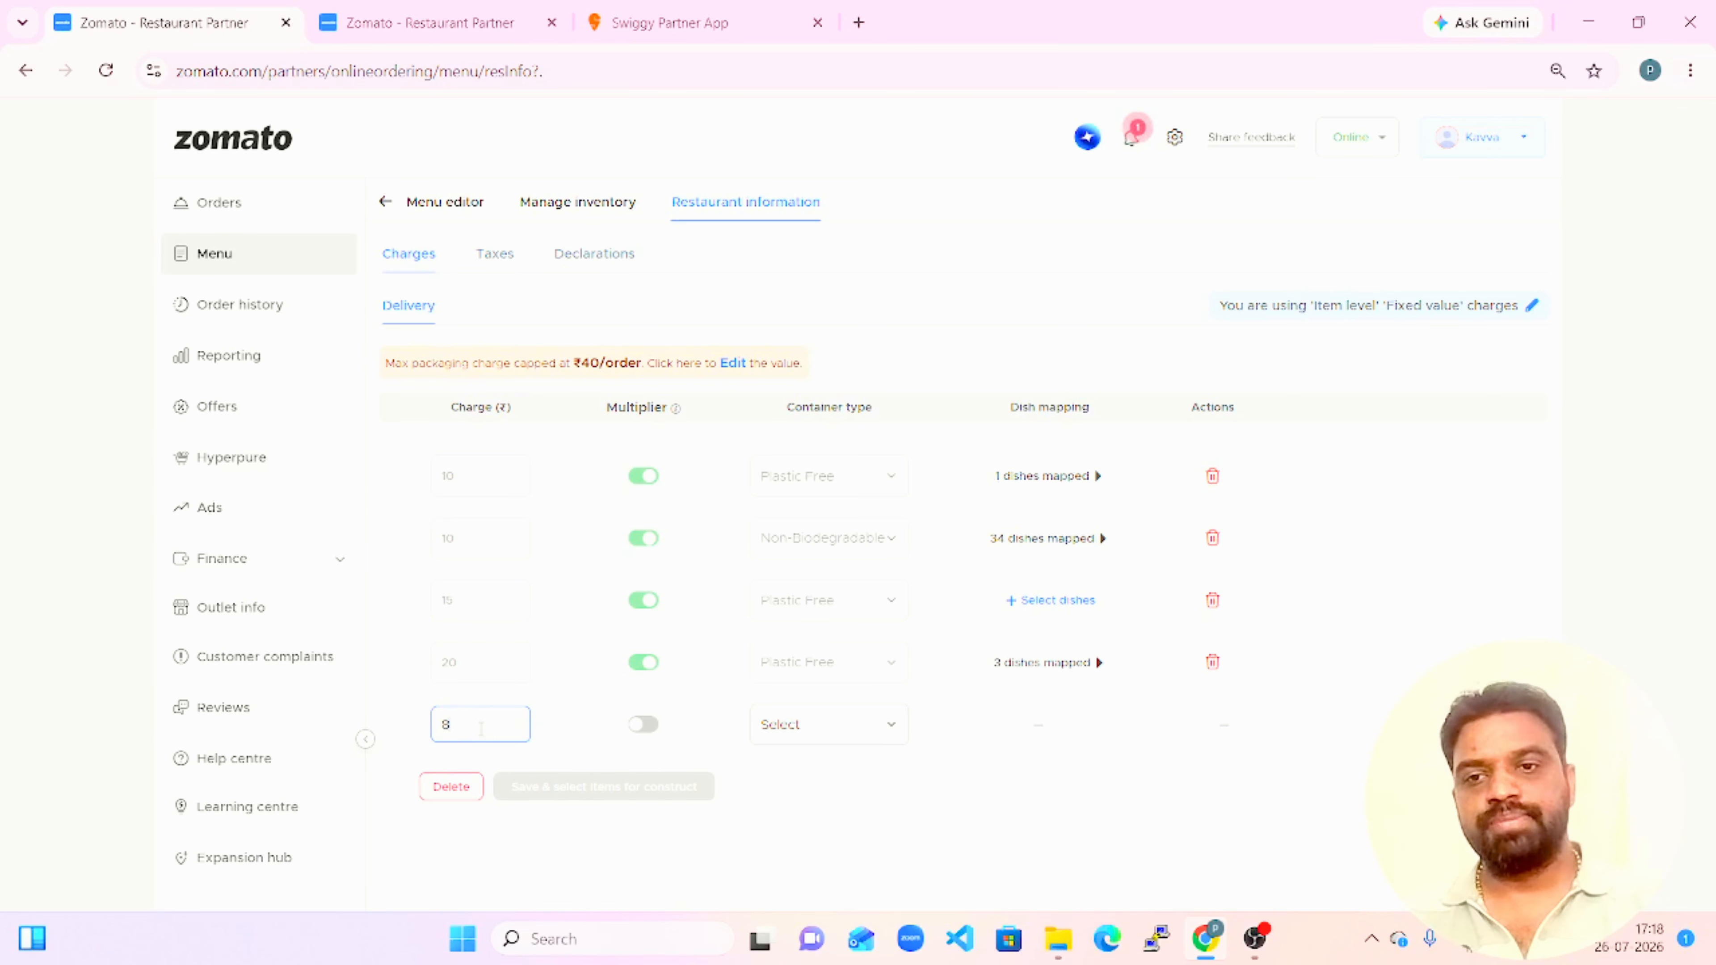
{"action": "left_click", "coordinate": [647, 732]}
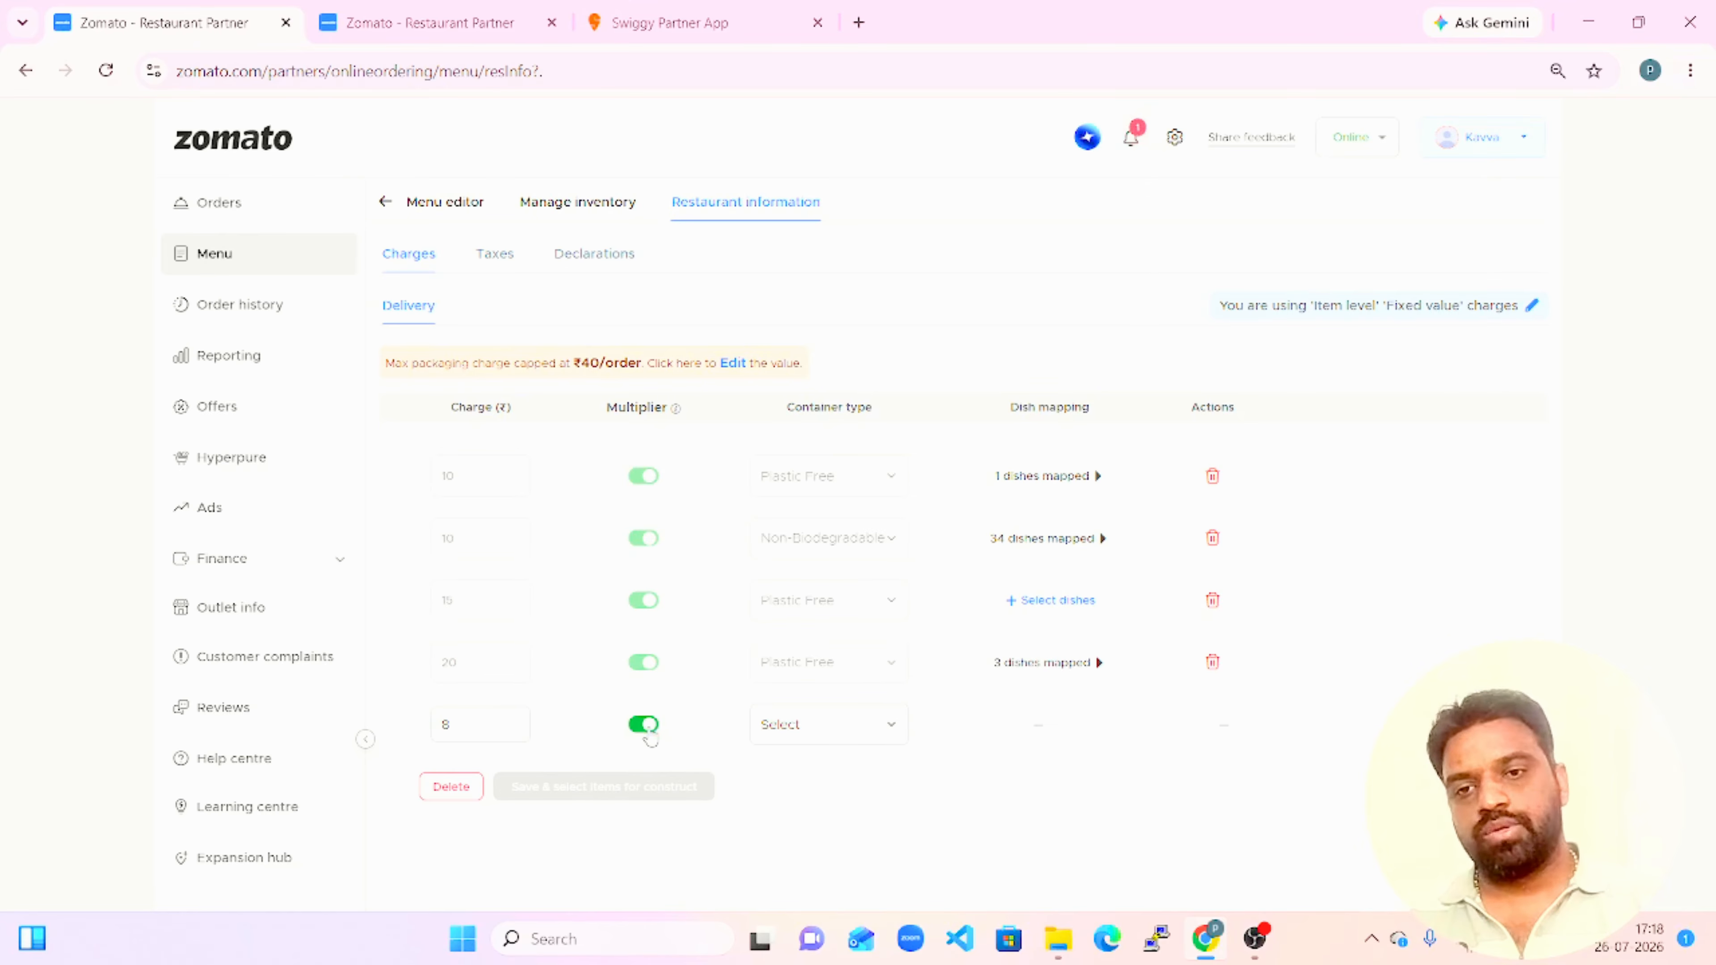
{"action": "left_click", "coordinate": [845, 732]}
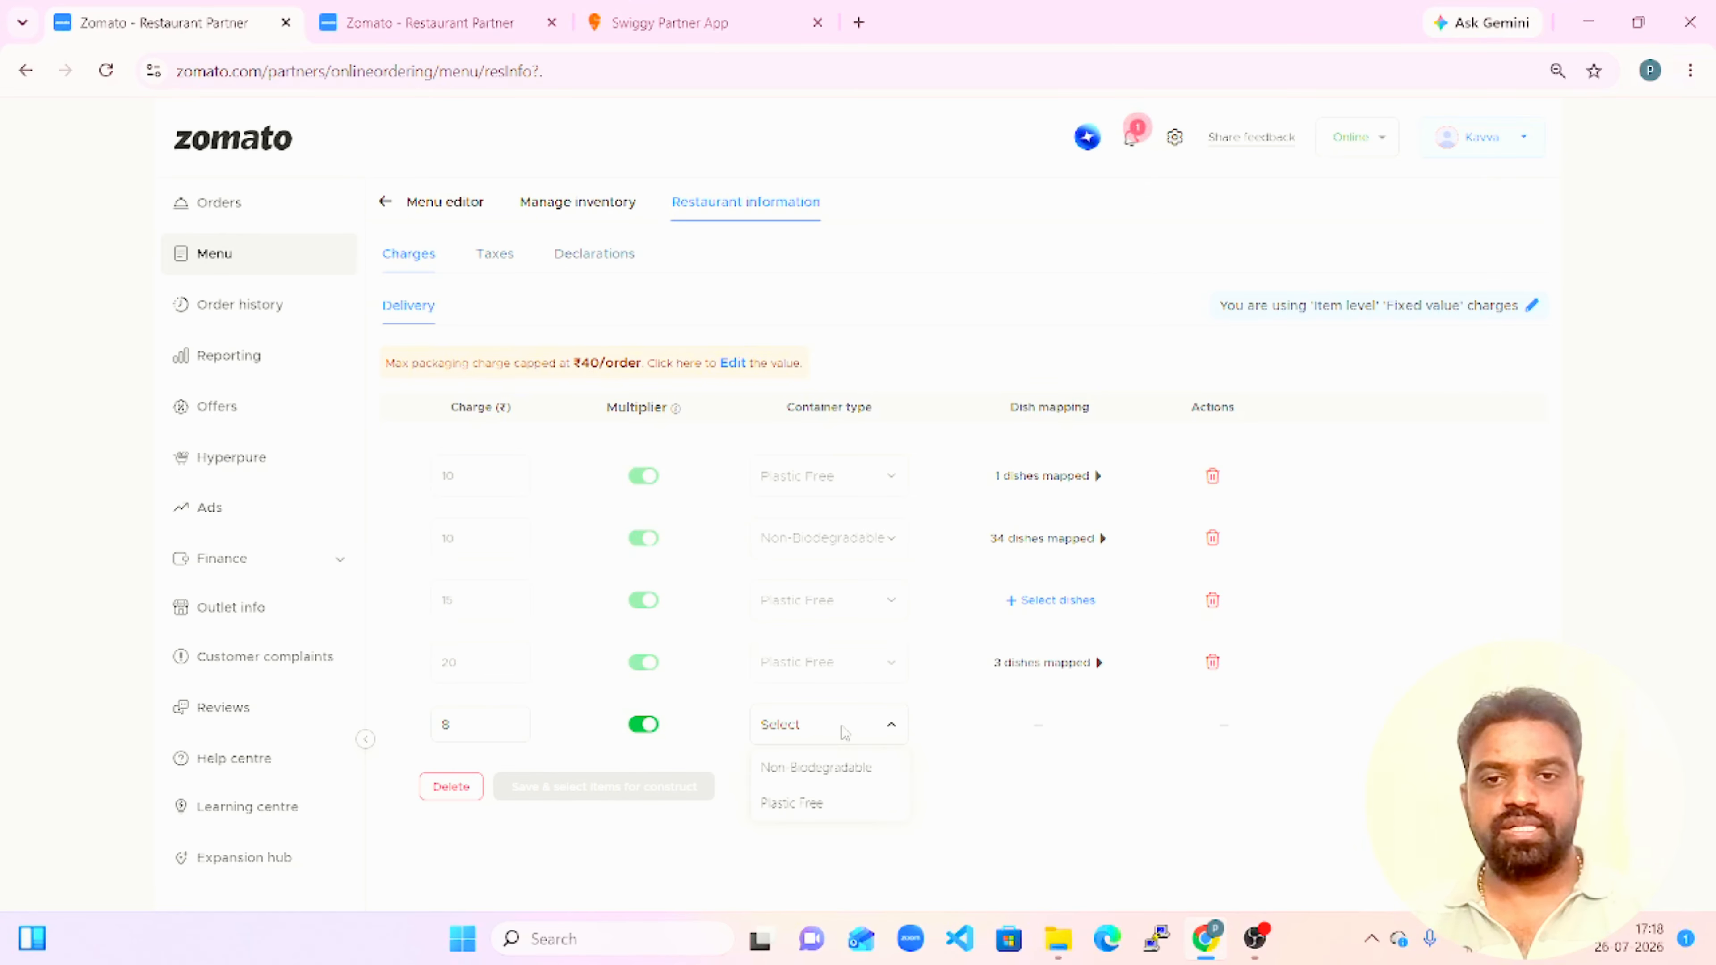
{"action": "left_click", "coordinate": [836, 783]}
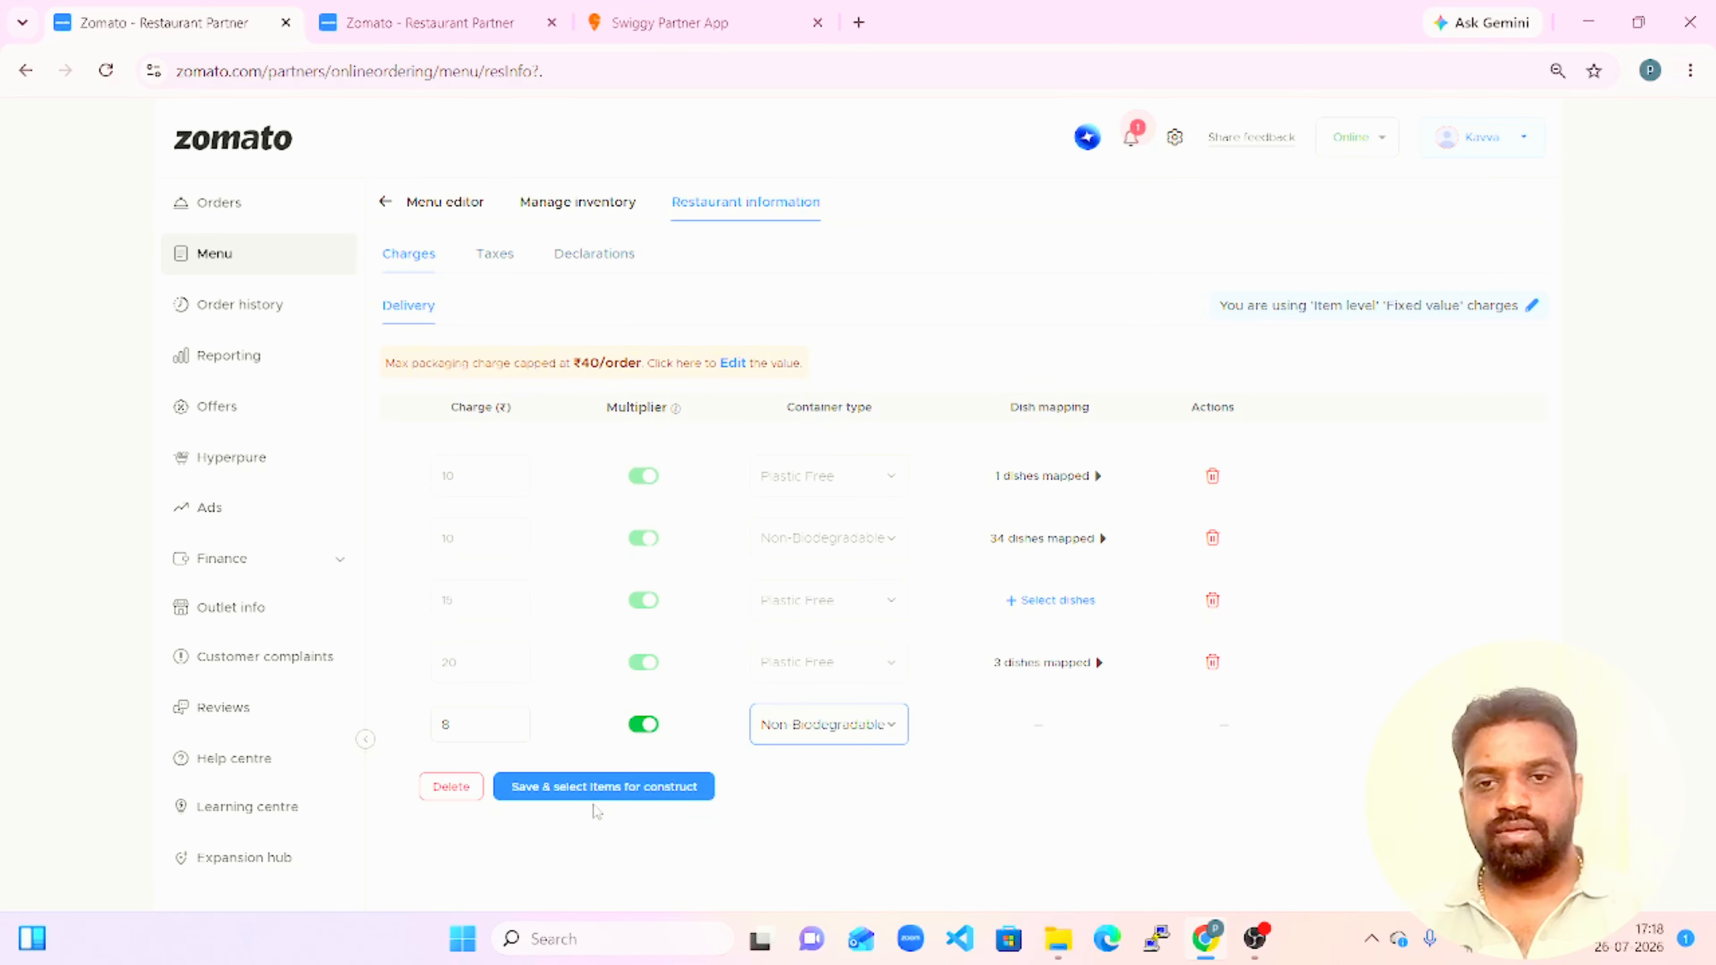
{"action": "left_click", "coordinate": [562, 792]}
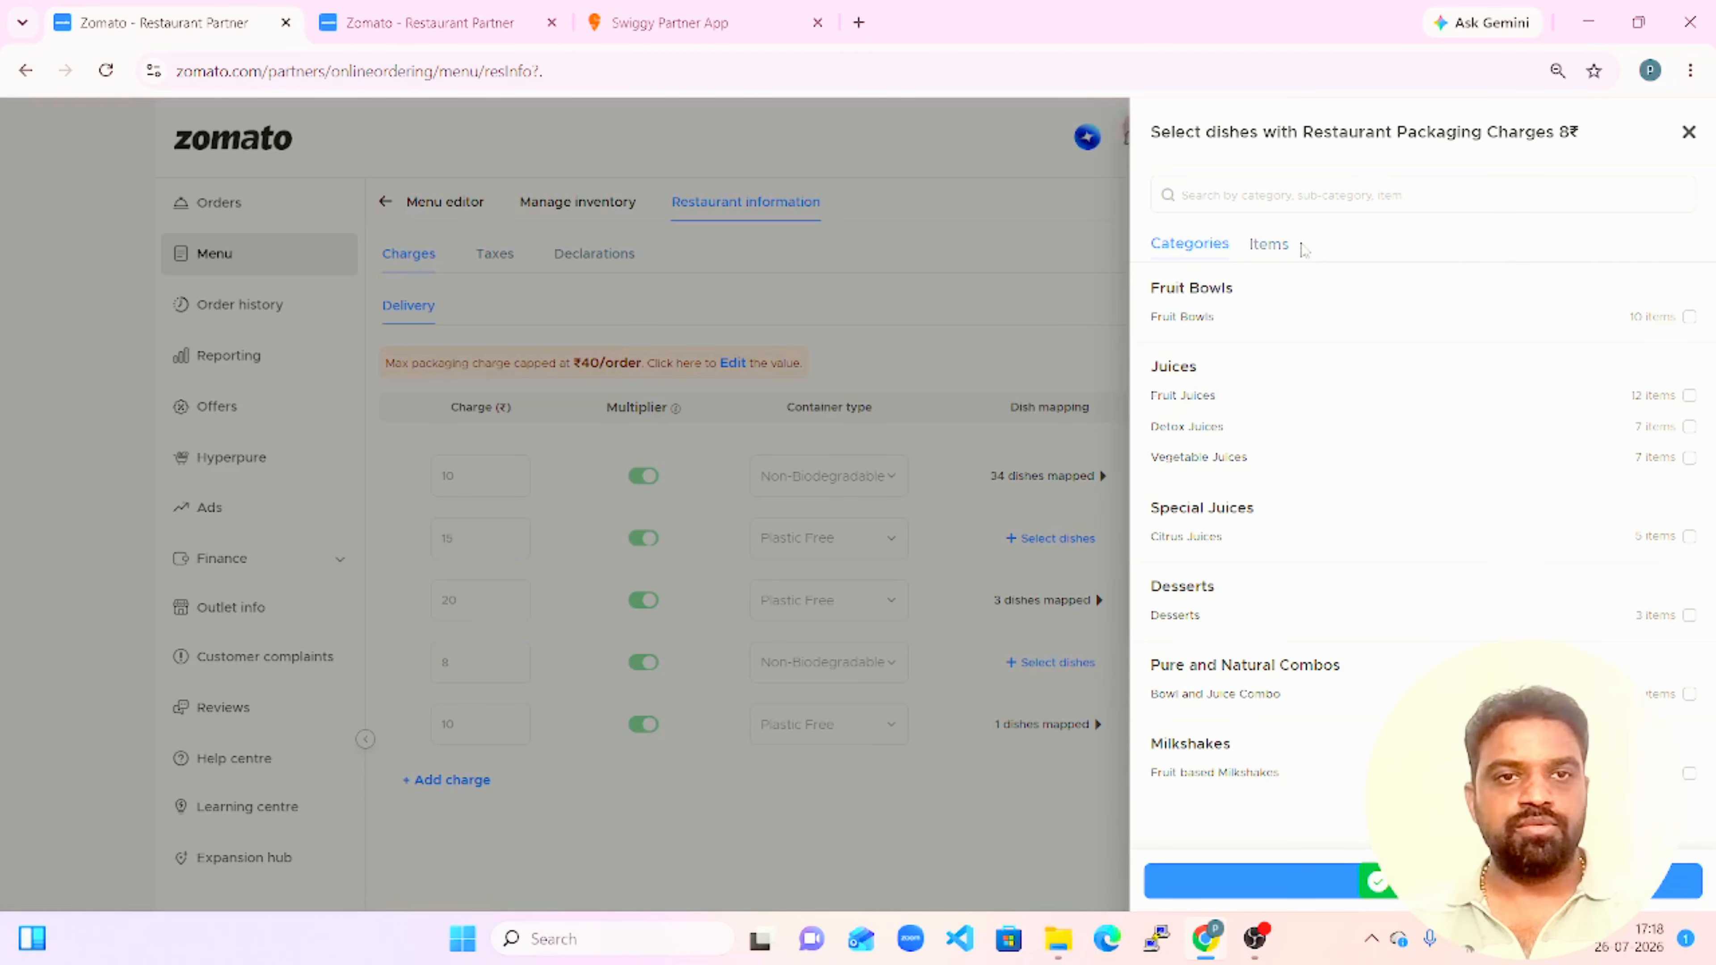
Find Tomato Juice (300 ml) among the individual items, map it to the ₹8 packaging charge and save the selection.
{"action": "left_click", "coordinate": [1275, 253]}
{"action": "left_click", "coordinate": [1433, 189]}
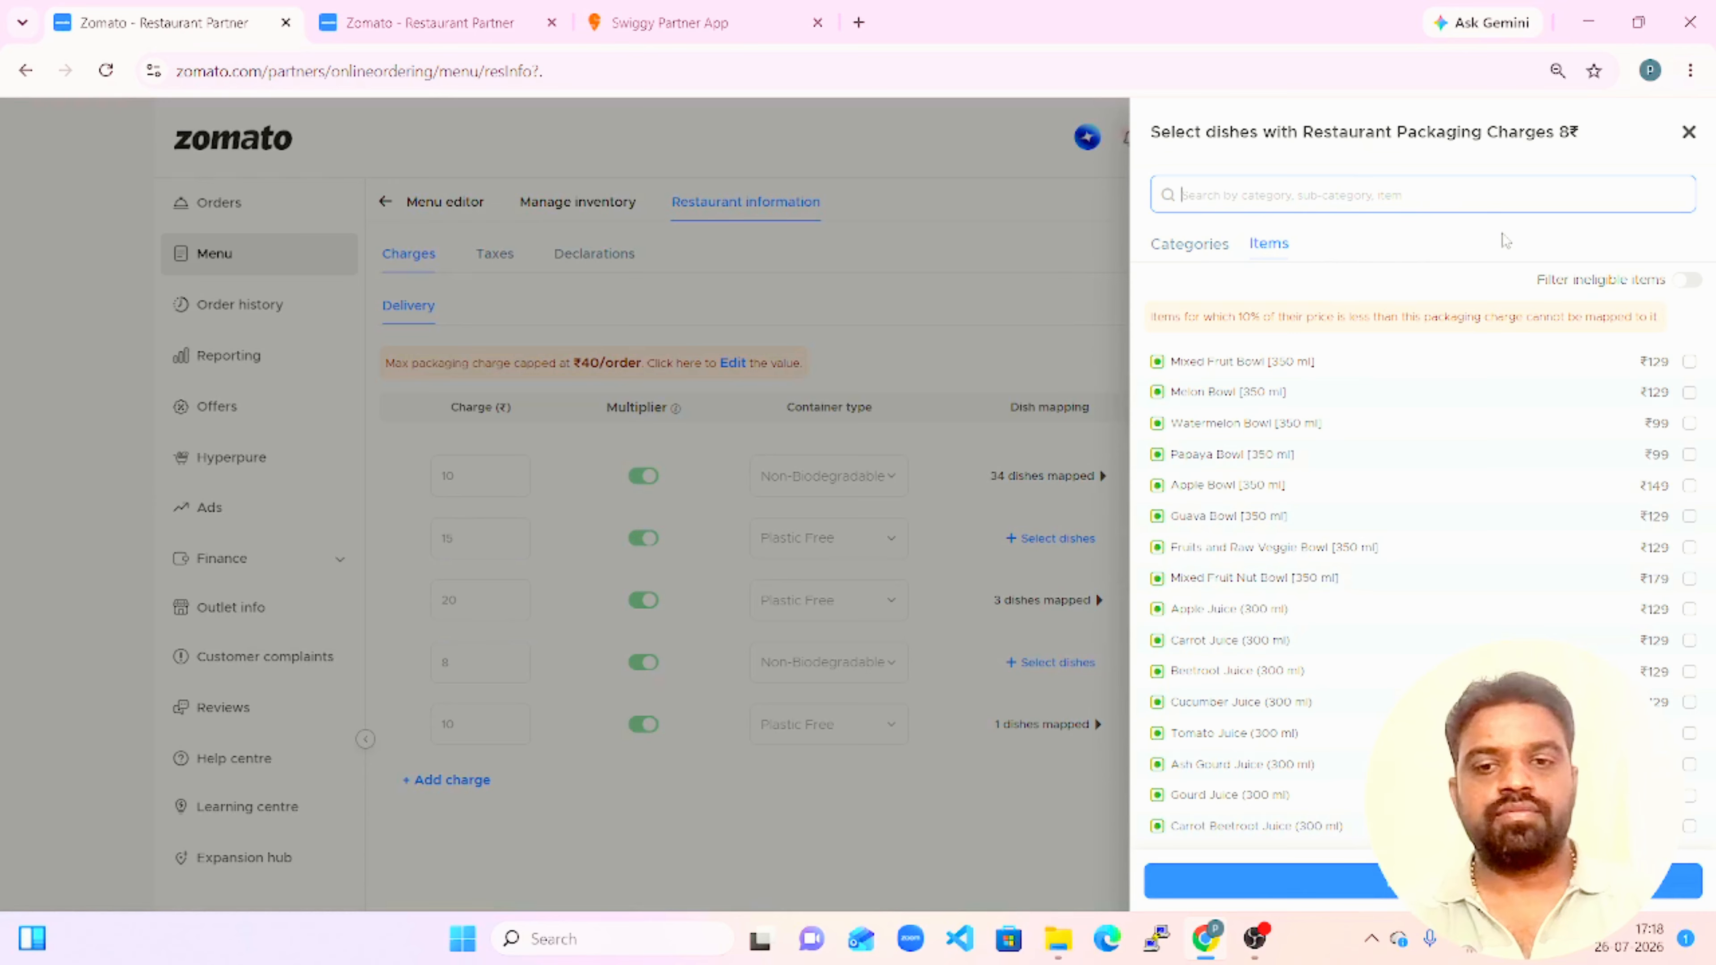
{"action": "type", "text": "ton"}
{"action": "key", "text": "BackSpace"}
{"action": "key", "text": "BackSpace"}
{"action": "key", "text": "BackSpace"}
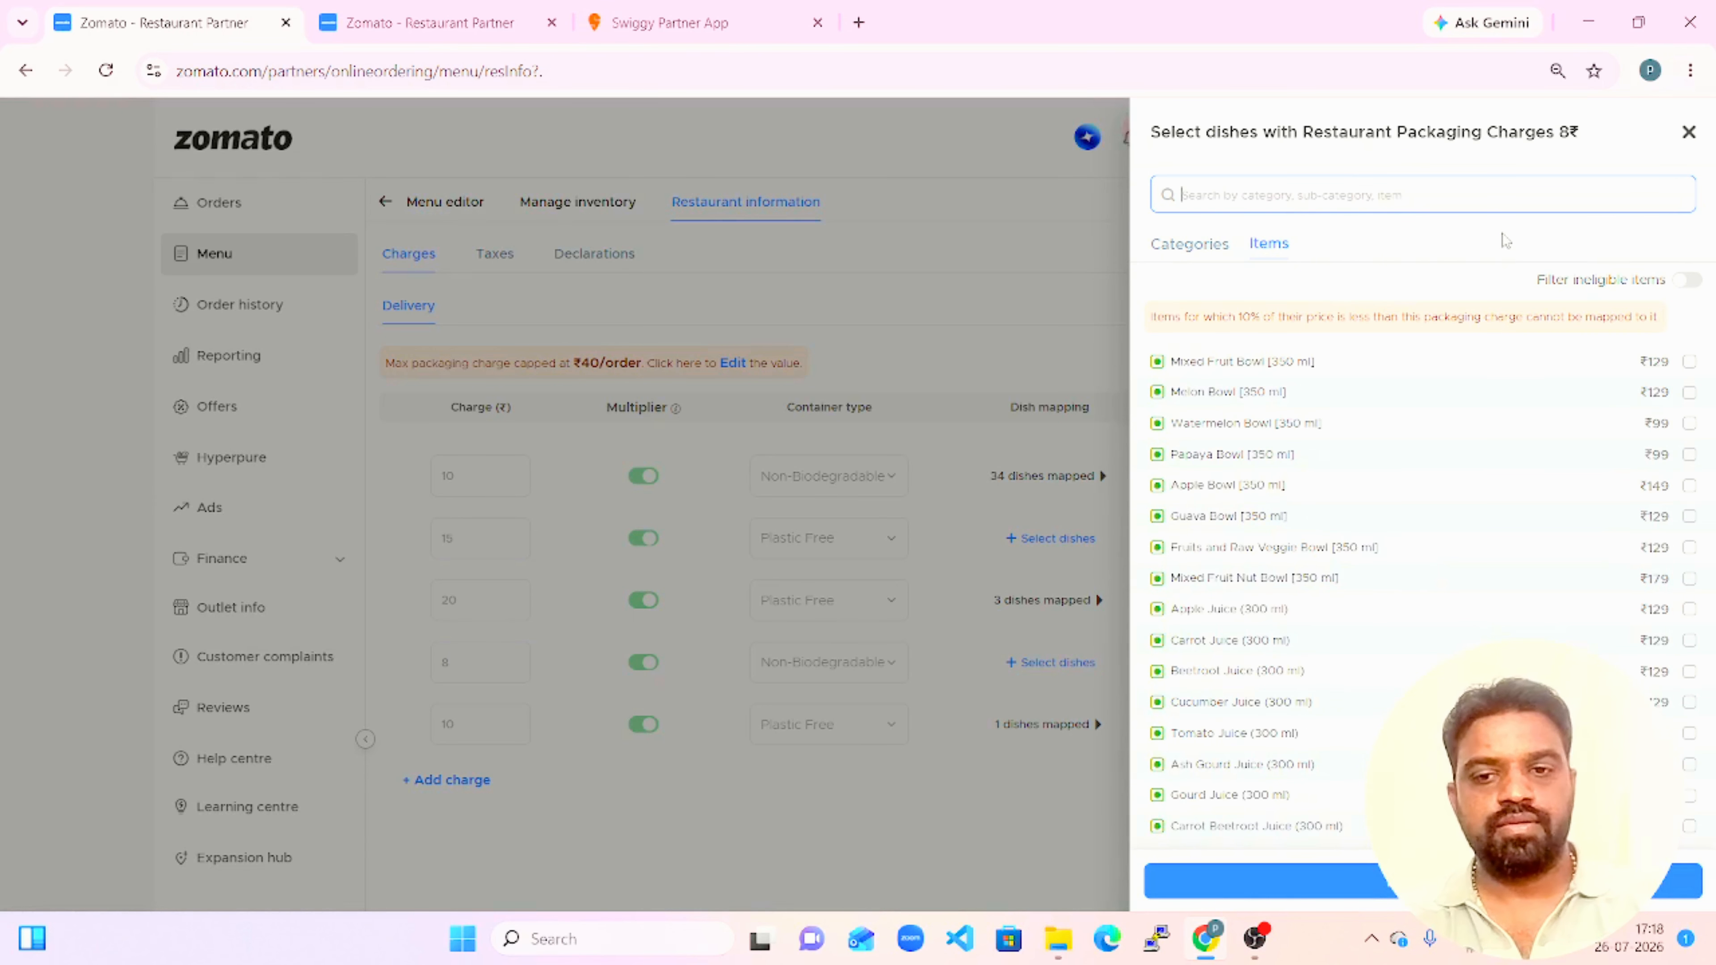
{"action": "type", "text": "toma"}
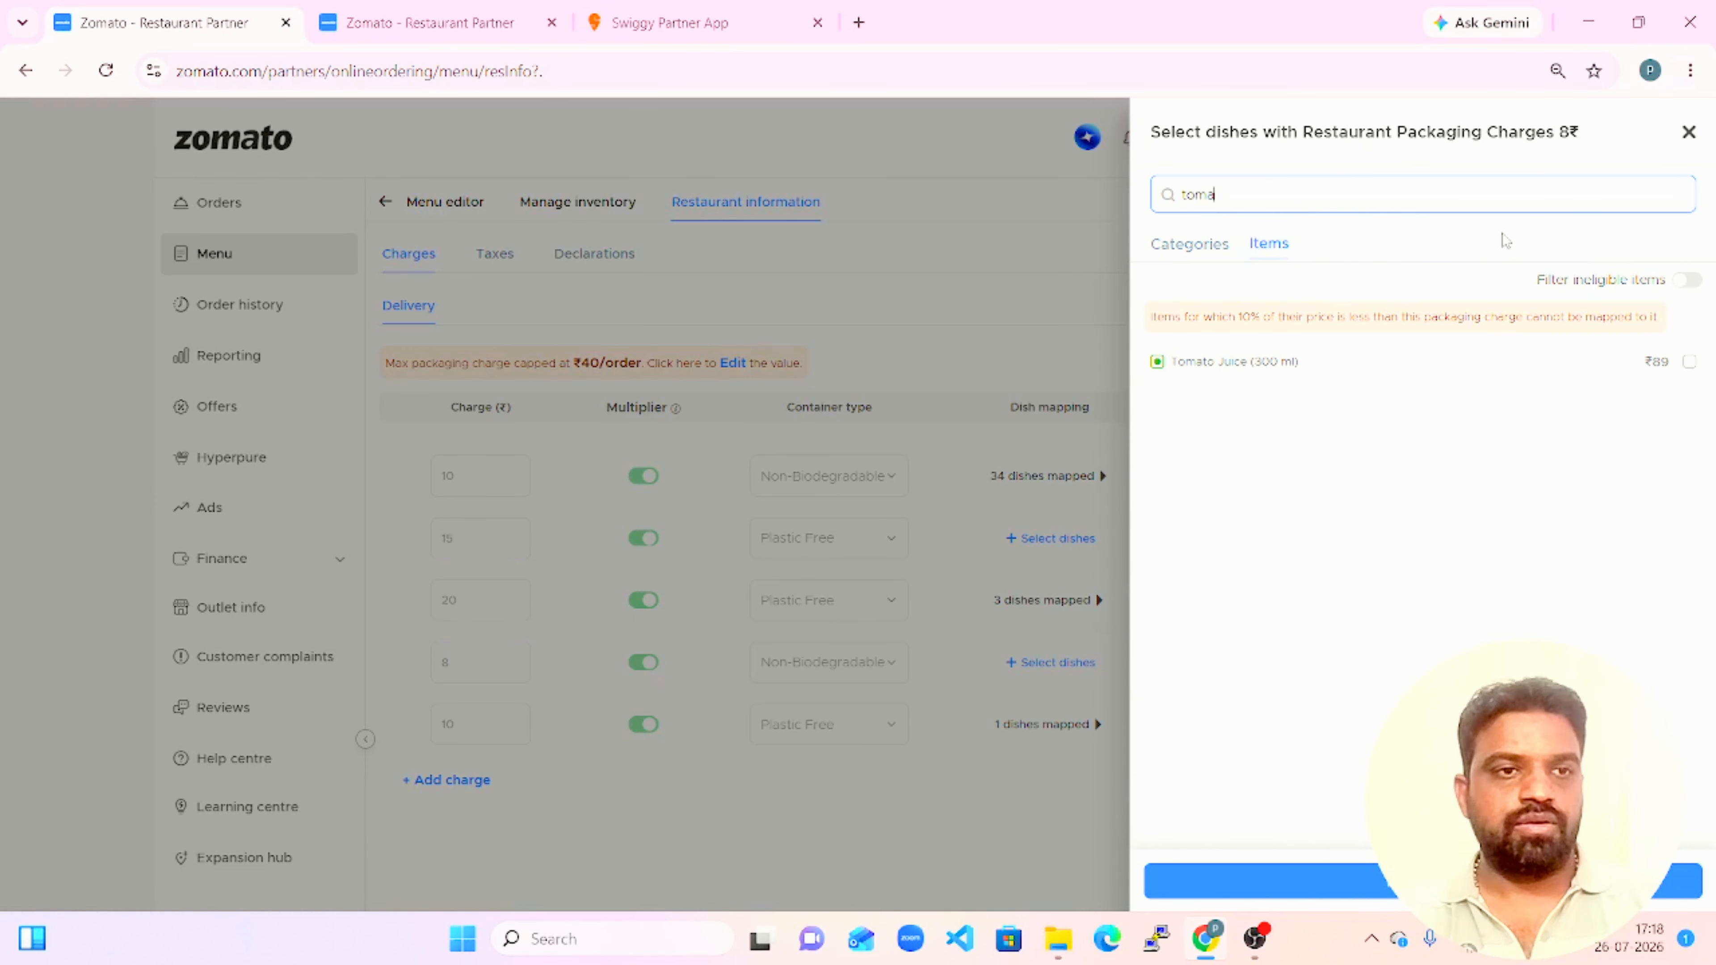
{"action": "left_click", "coordinate": [1689, 364]}
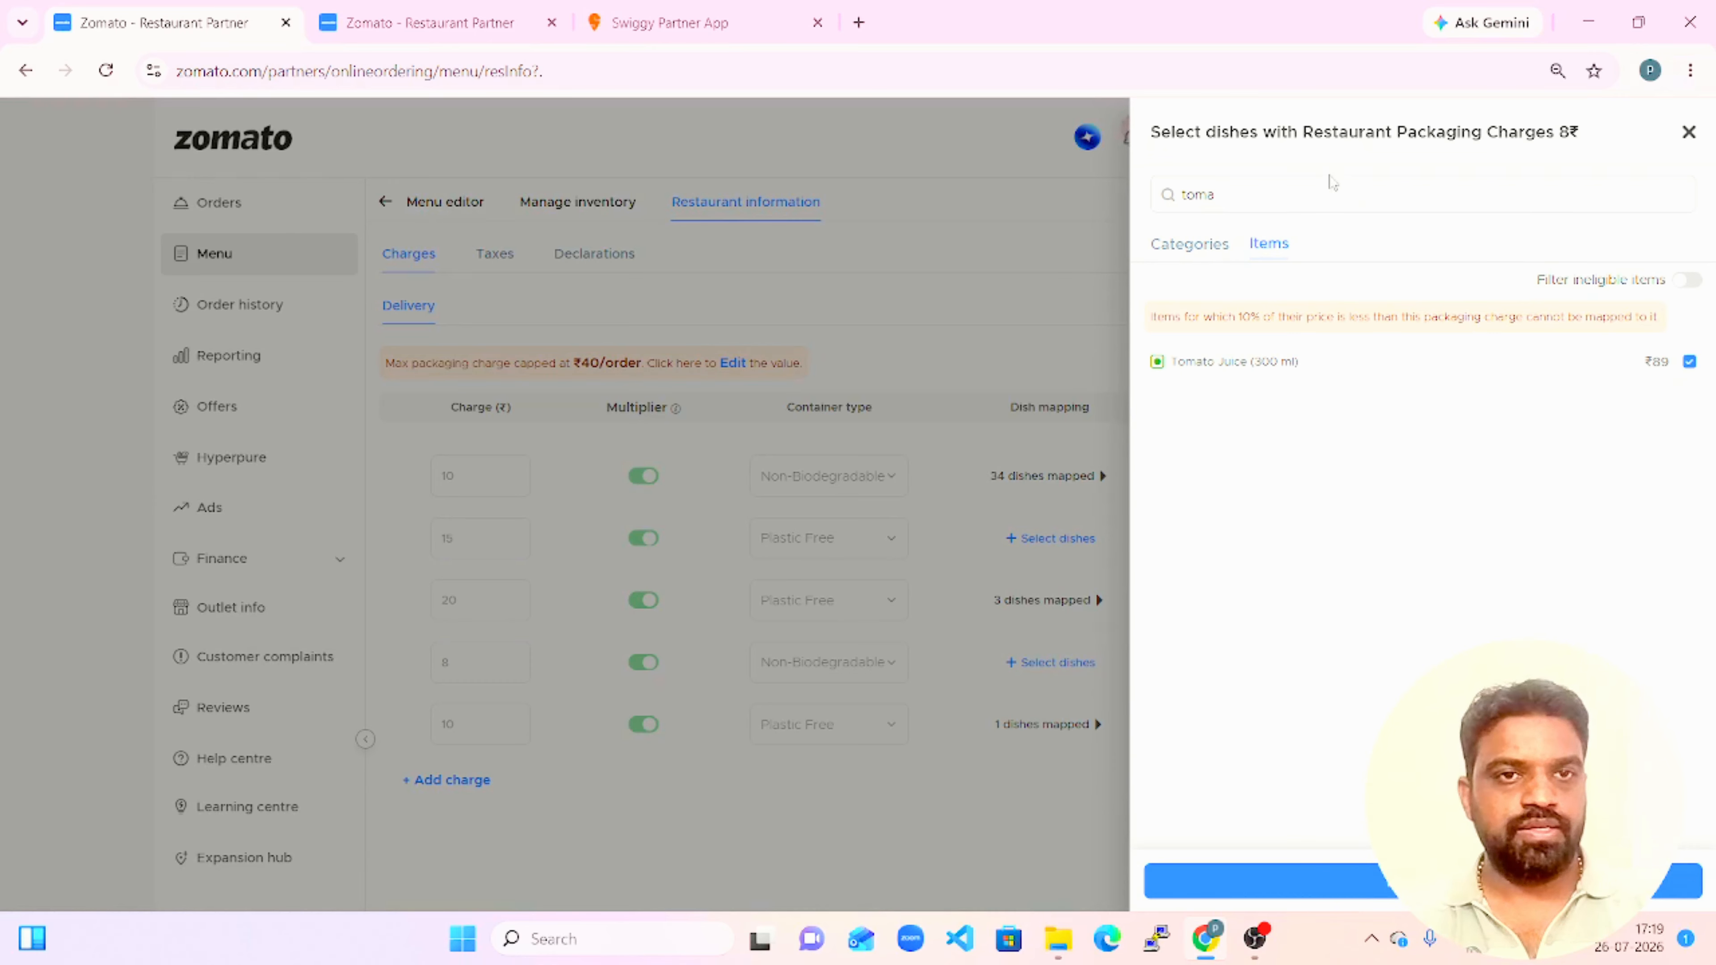
{"action": "left_click", "coordinate": [1325, 188]}
{"action": "key", "text": "BackSpace"}
{"action": "key", "text": "BackSpace"}
{"action": "key", "text": "BackSpace"}
{"action": "key", "text": "BackSpace"}
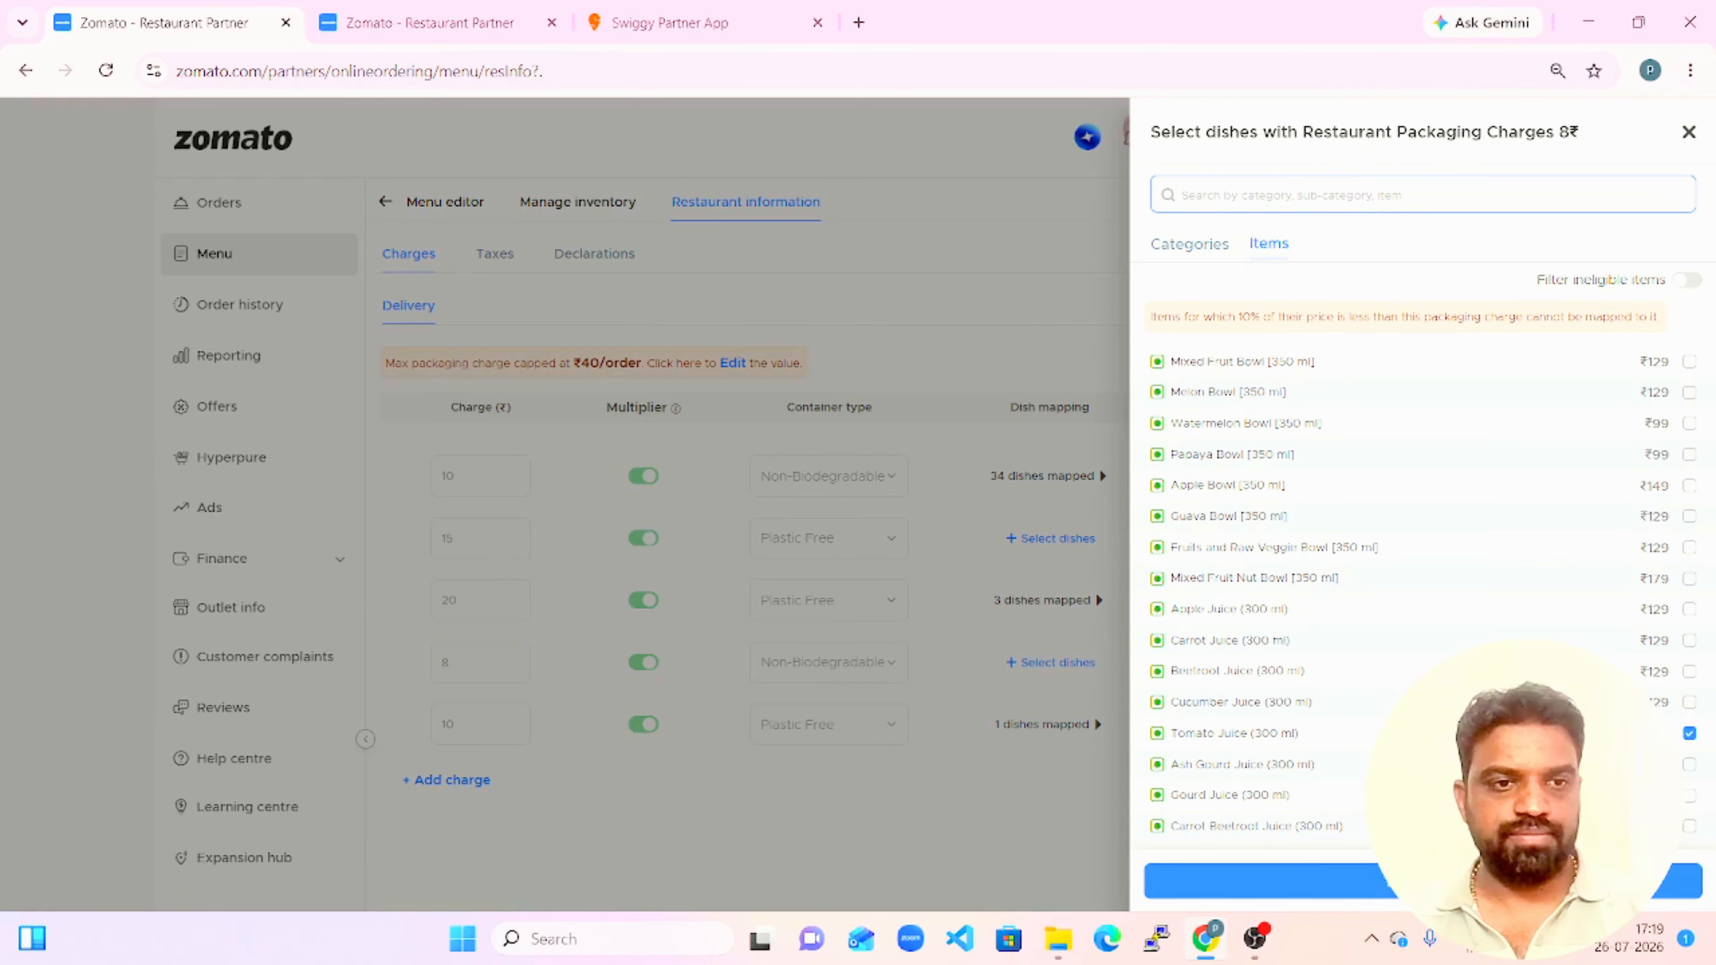
{"action": "left_click", "coordinate": [1499, 881]}
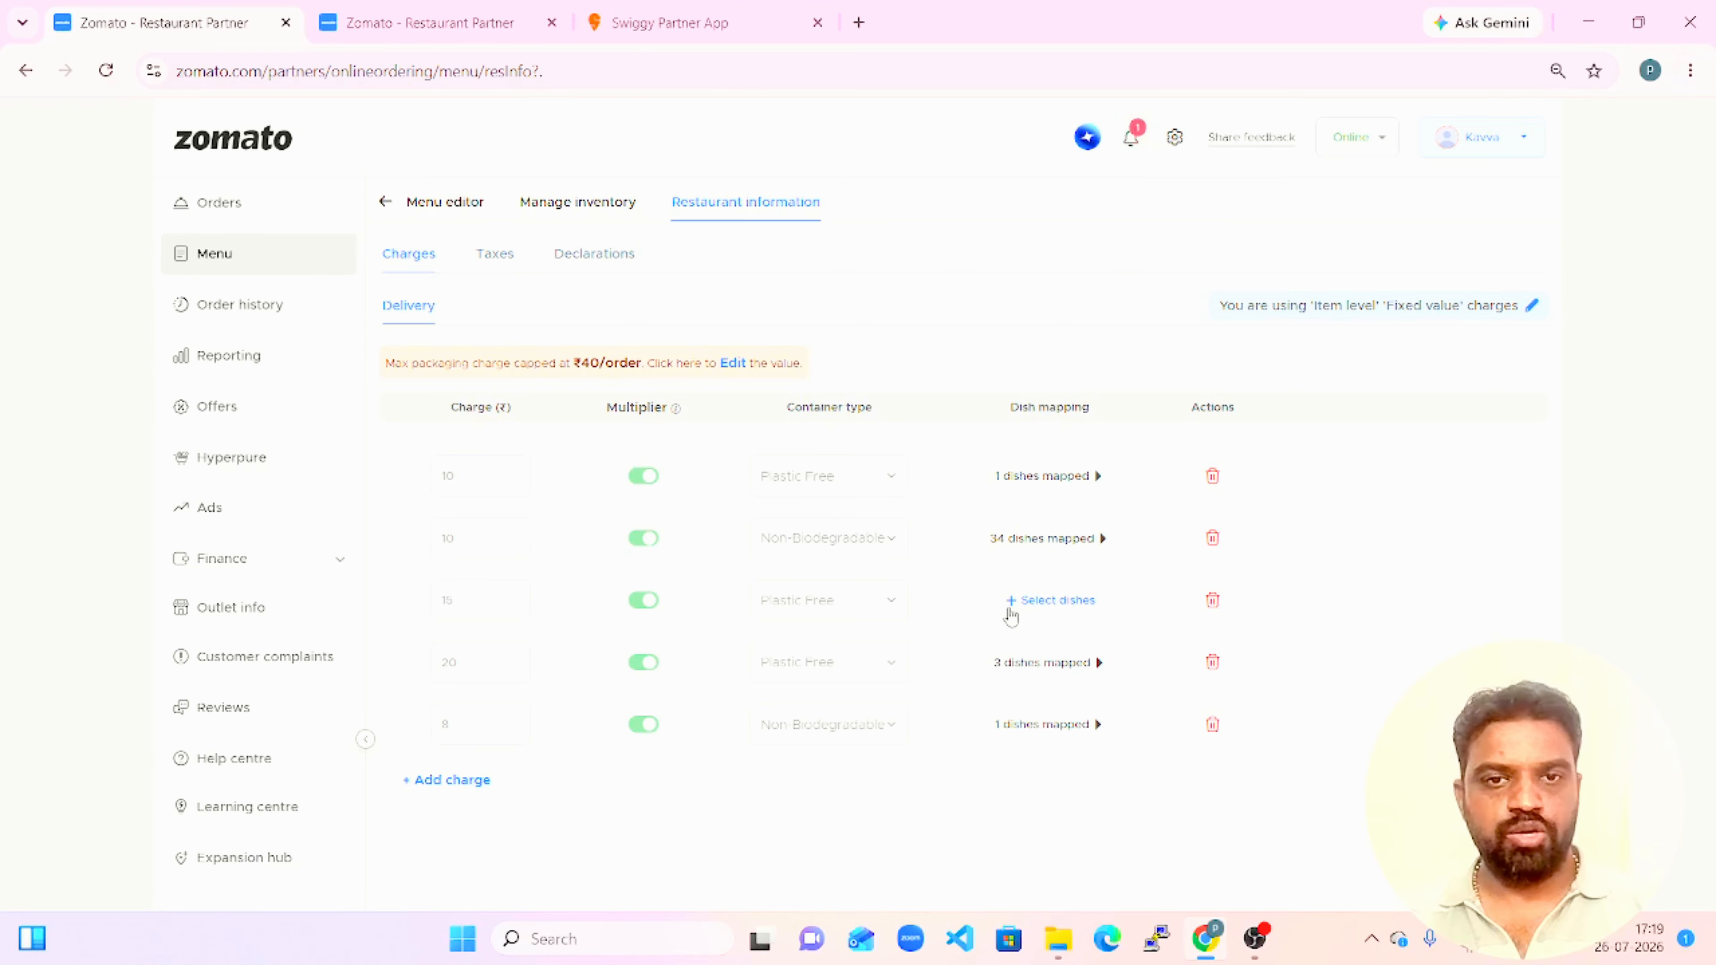
Try to map the whole Fruit Bowls category to the ₹15 packaging charge, and dismiss the dialog without removing items.
{"action": "left_click", "coordinate": [1024, 601]}
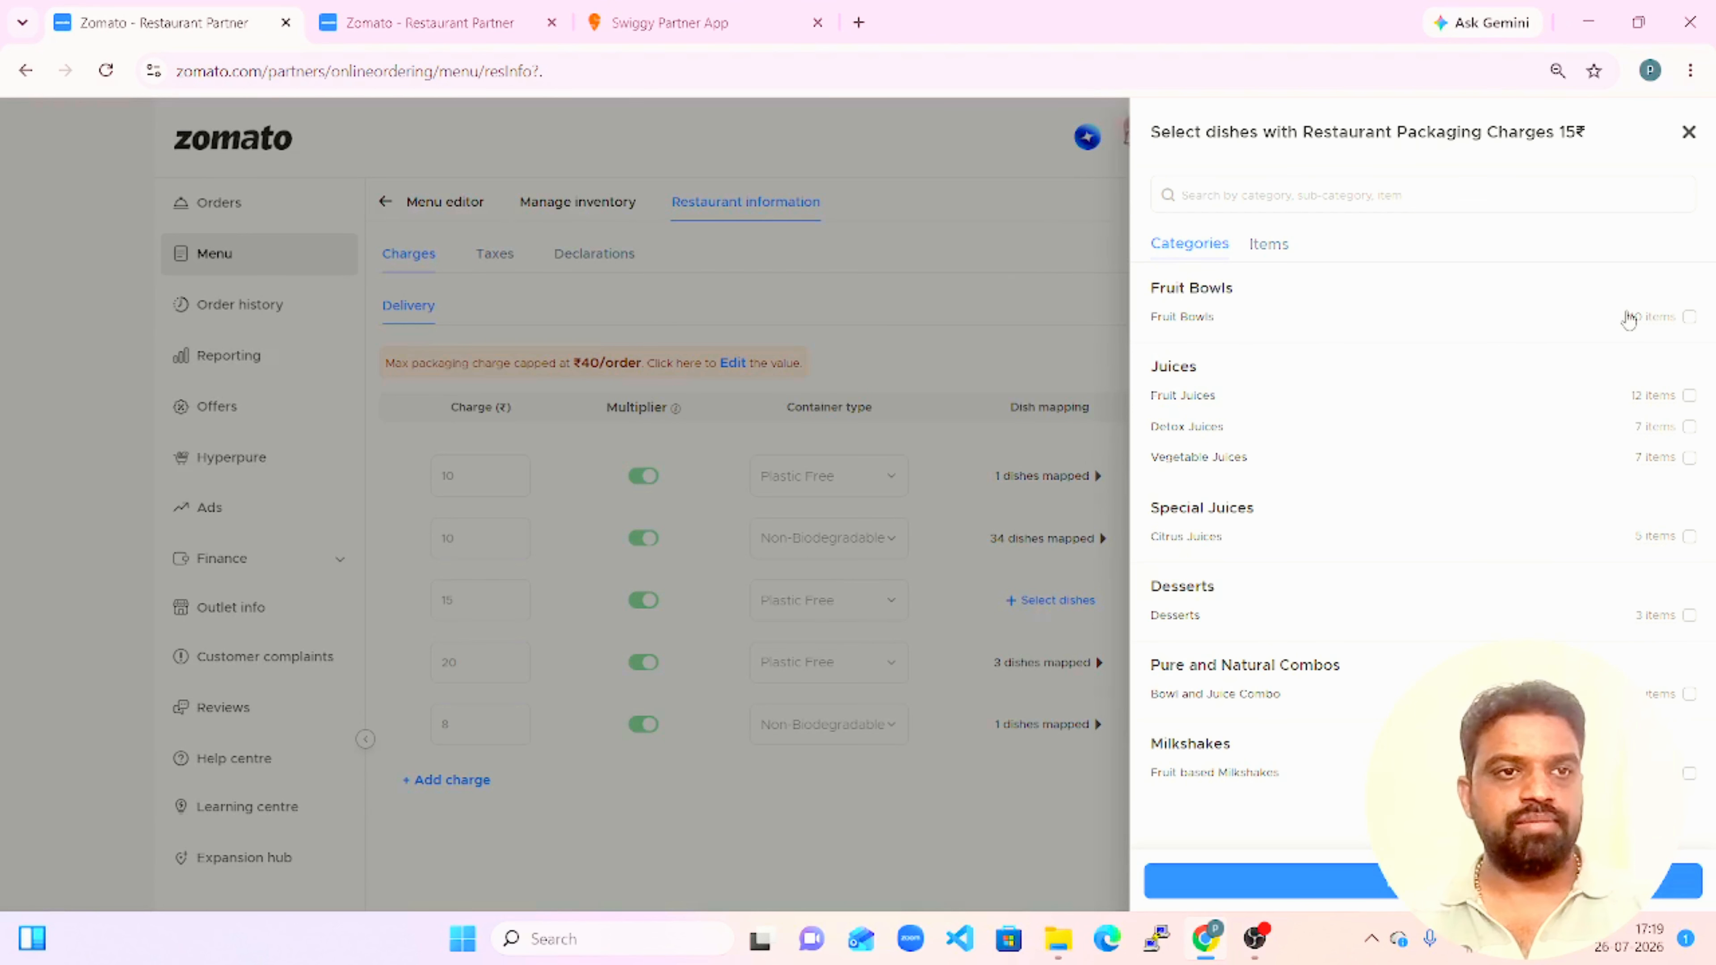
{"action": "left_click", "coordinate": [1691, 319]}
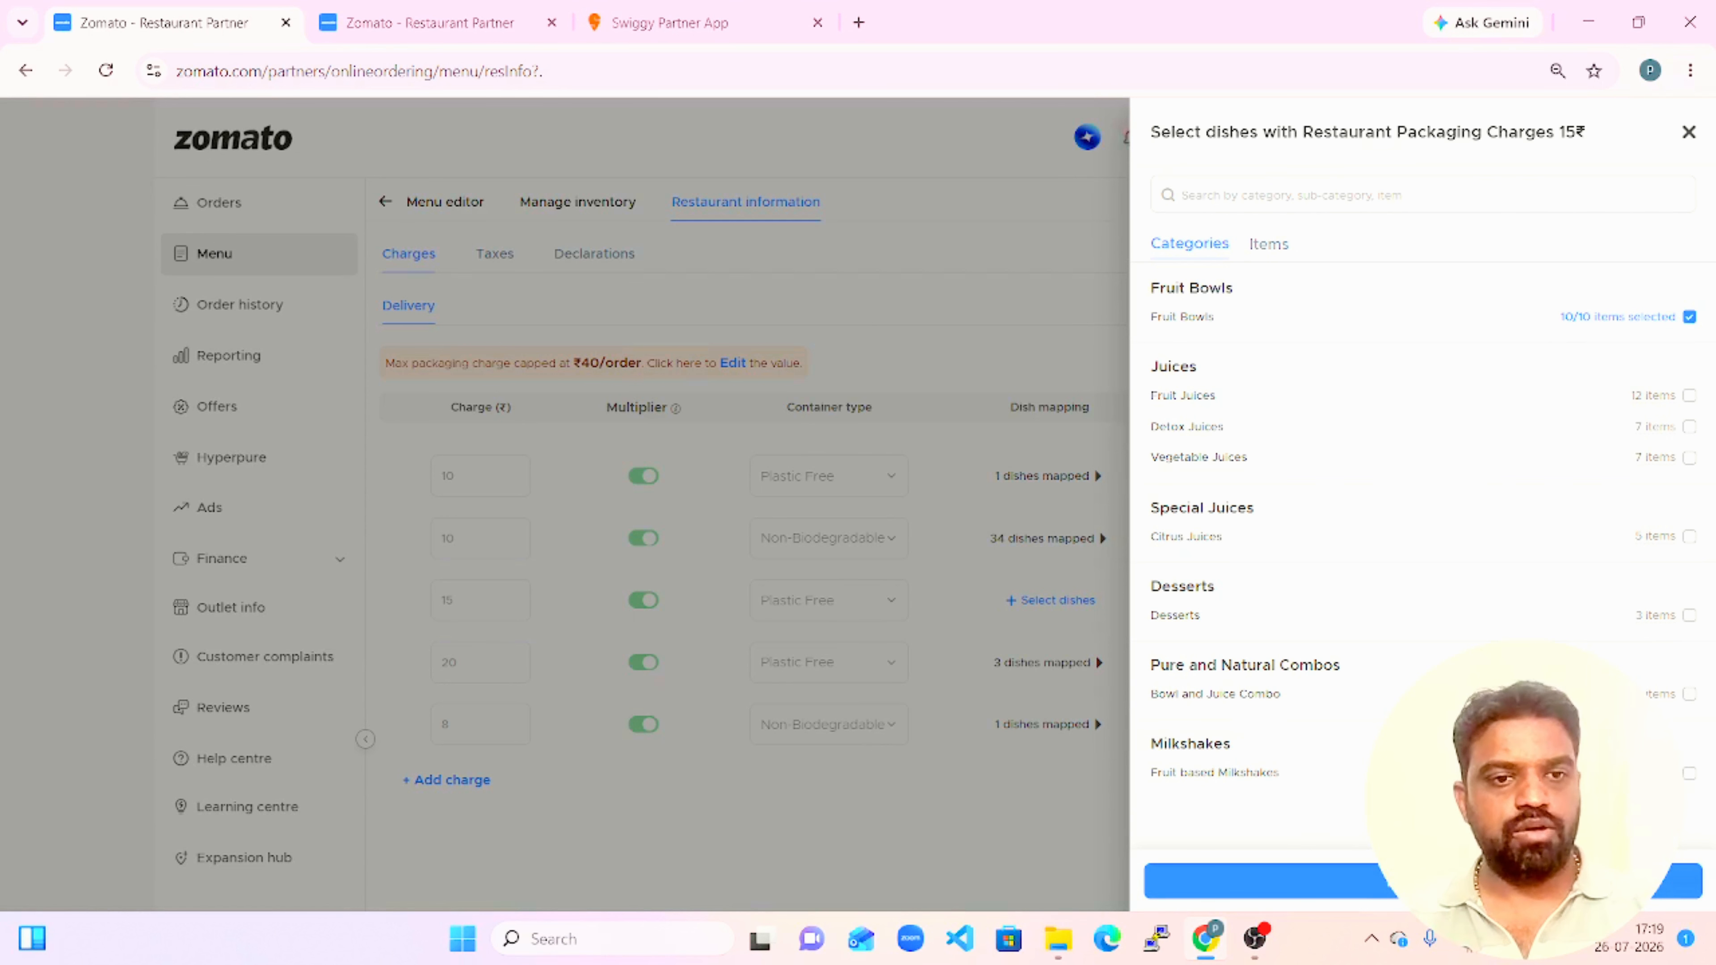
{"action": "left_click", "coordinate": [1473, 881]}
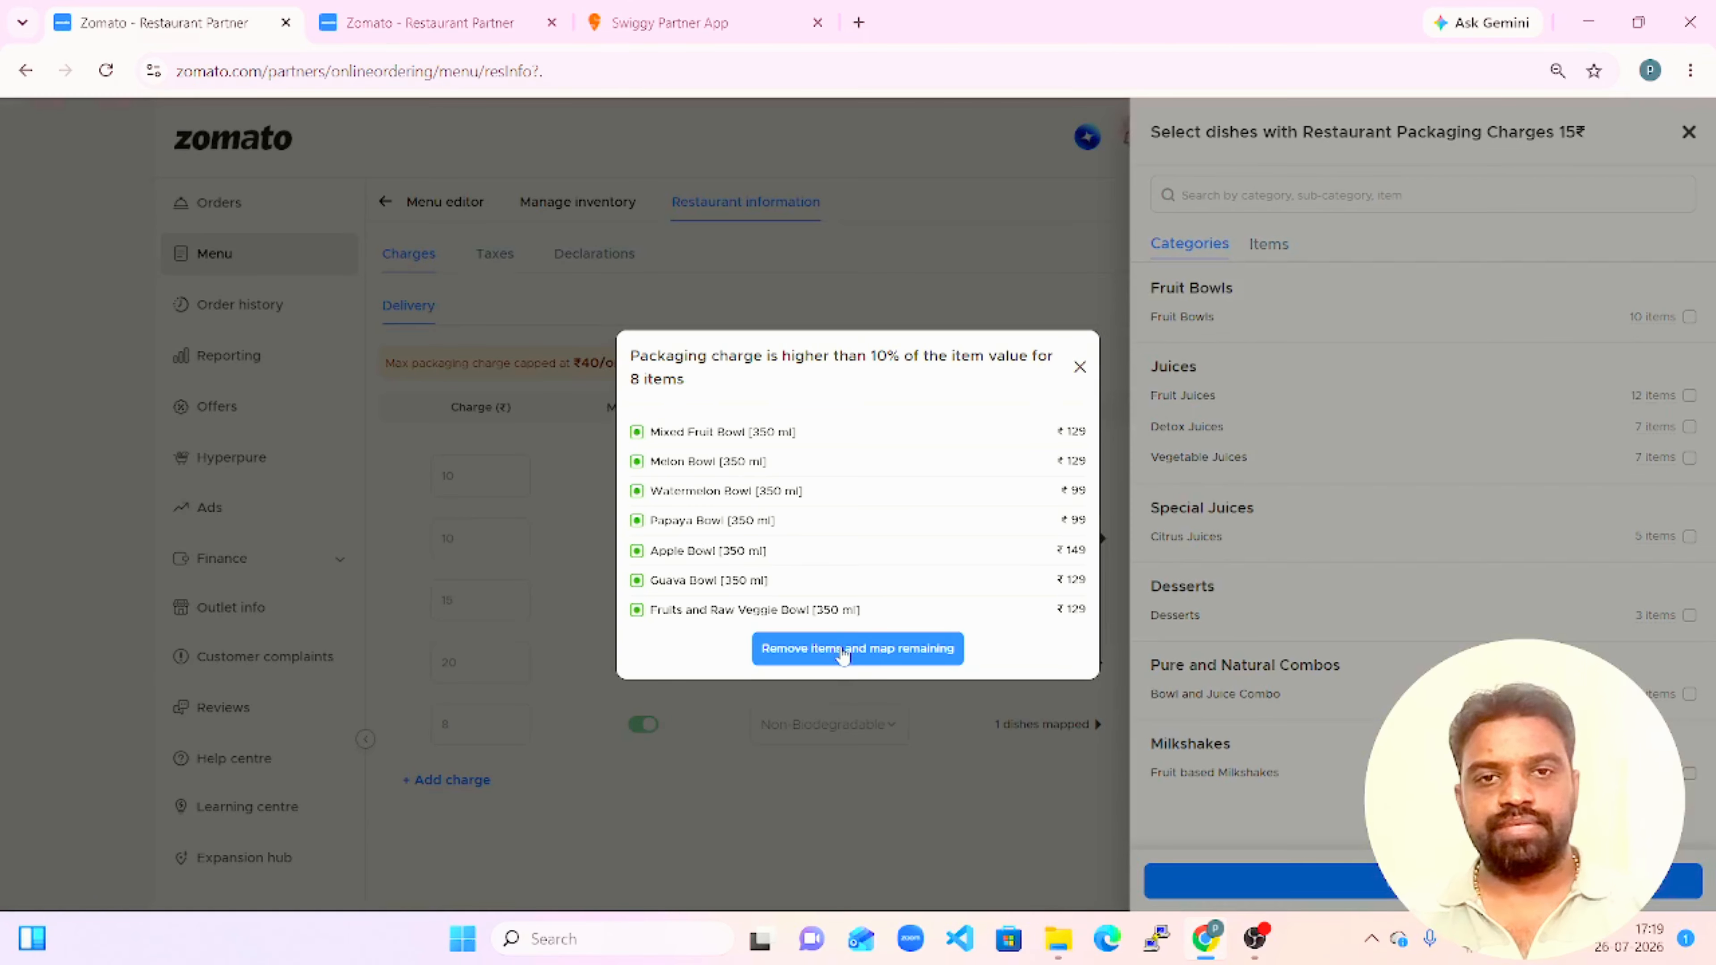
{"action": "left_click_drag", "start_coordinate": [1074, 443], "coordinate": [859, 560]}
{"action": "left_click_drag", "start_coordinate": [1046, 477], "coordinate": [1016, 385]}
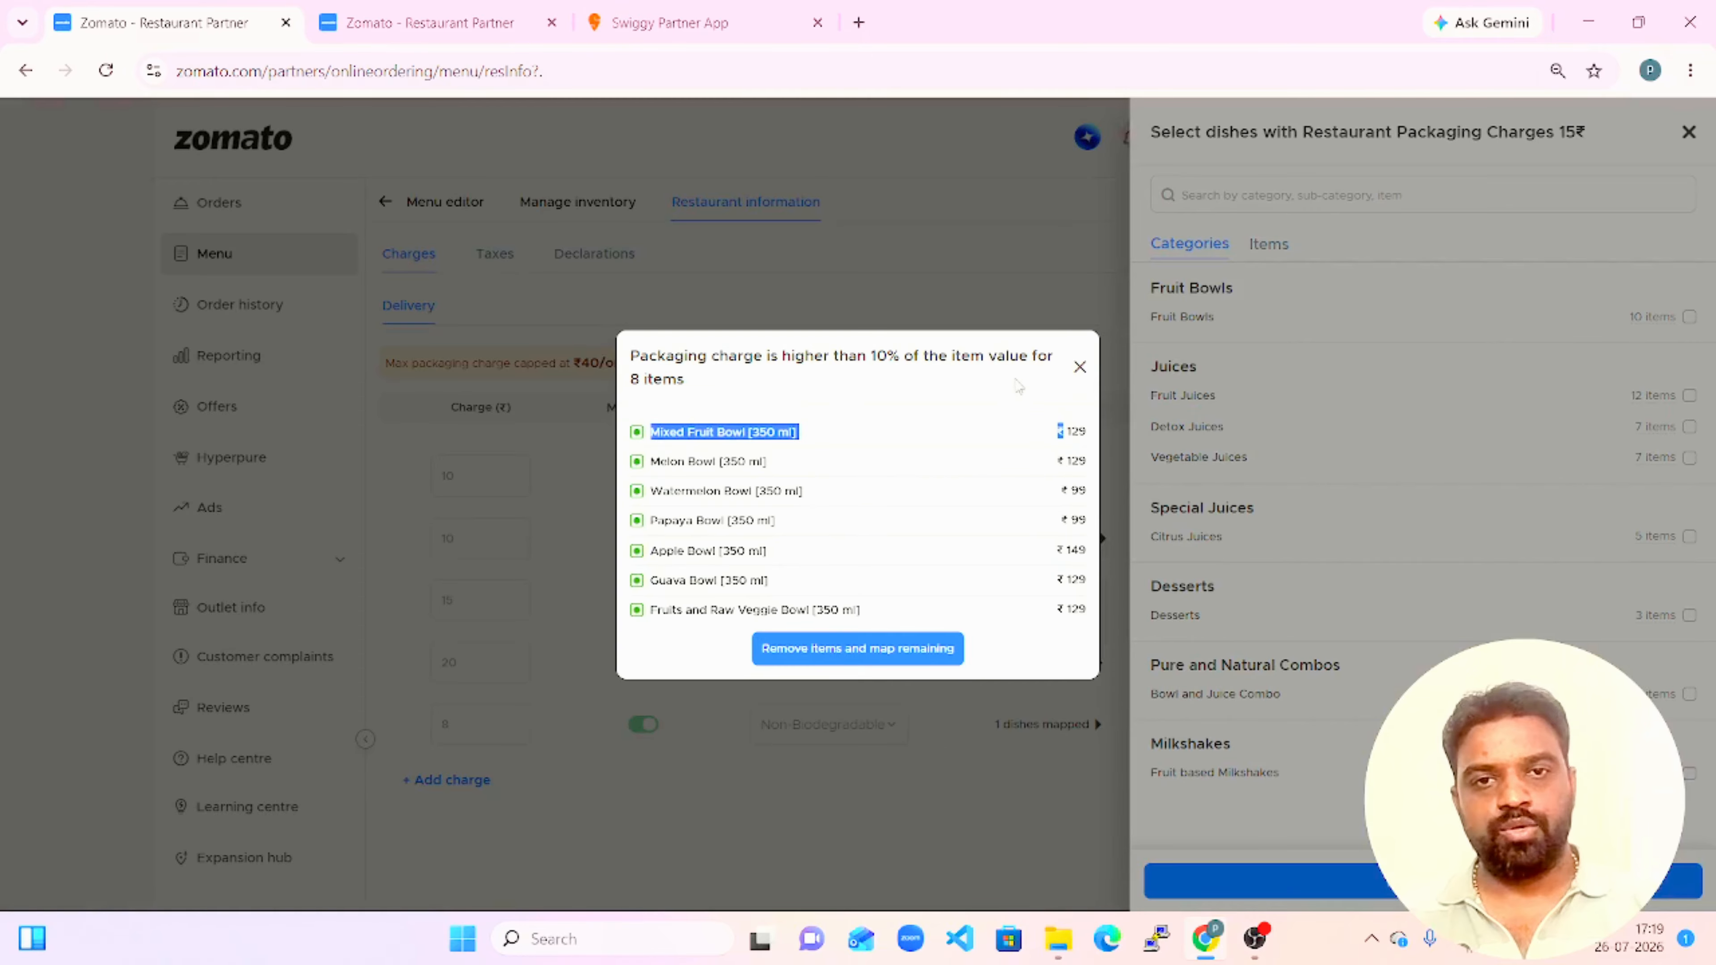
{"action": "left_click", "coordinate": [837, 397]}
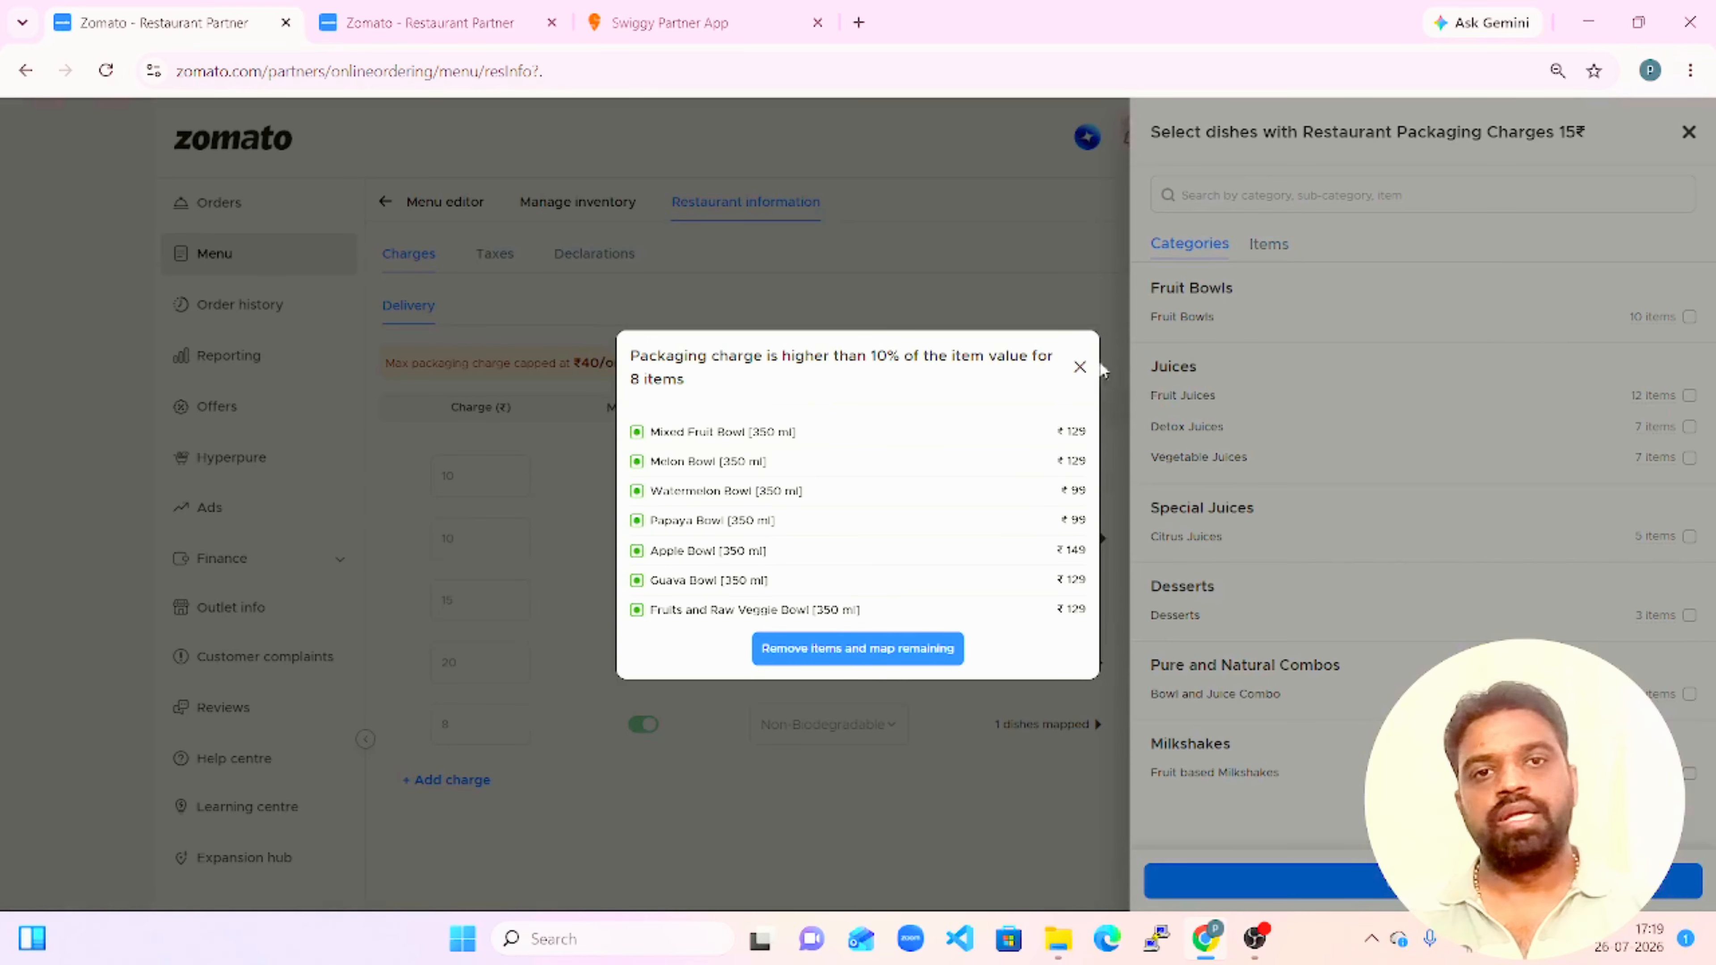
{"action": "left_click", "coordinate": [1079, 367]}
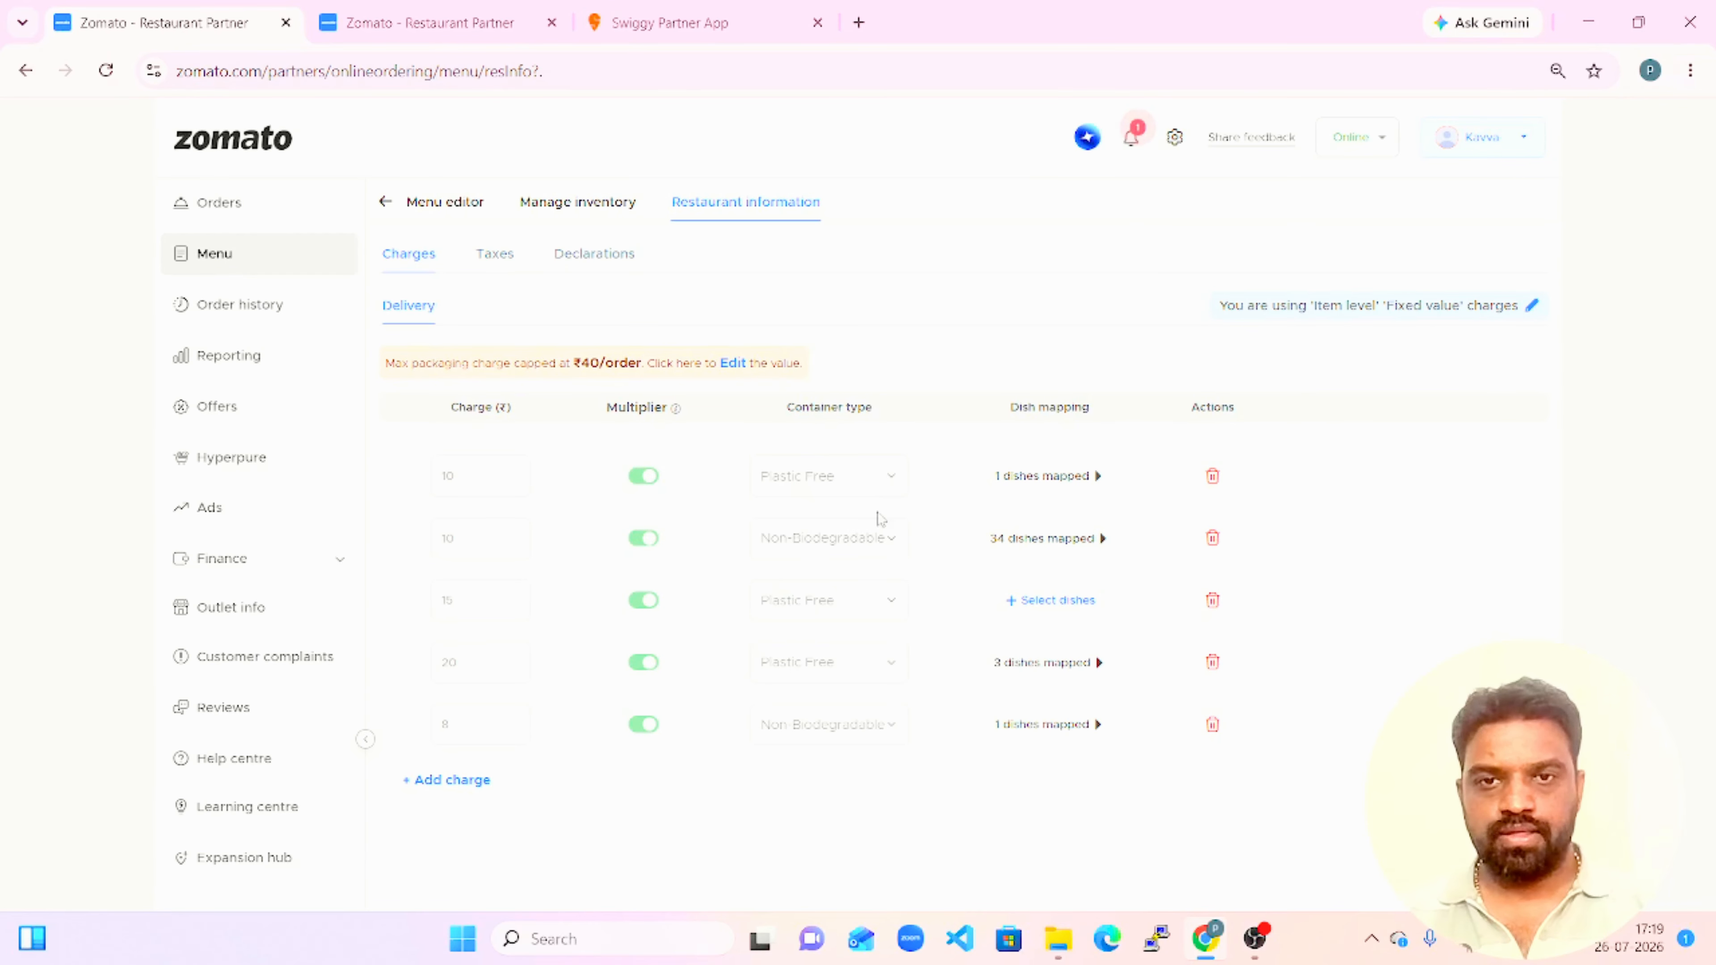
Map the Fruit Bowls category to the ₹10 Plastic Free charge, removing the items where it exceeds 10% of their value.
{"action": "left_click", "coordinate": [1057, 477]}
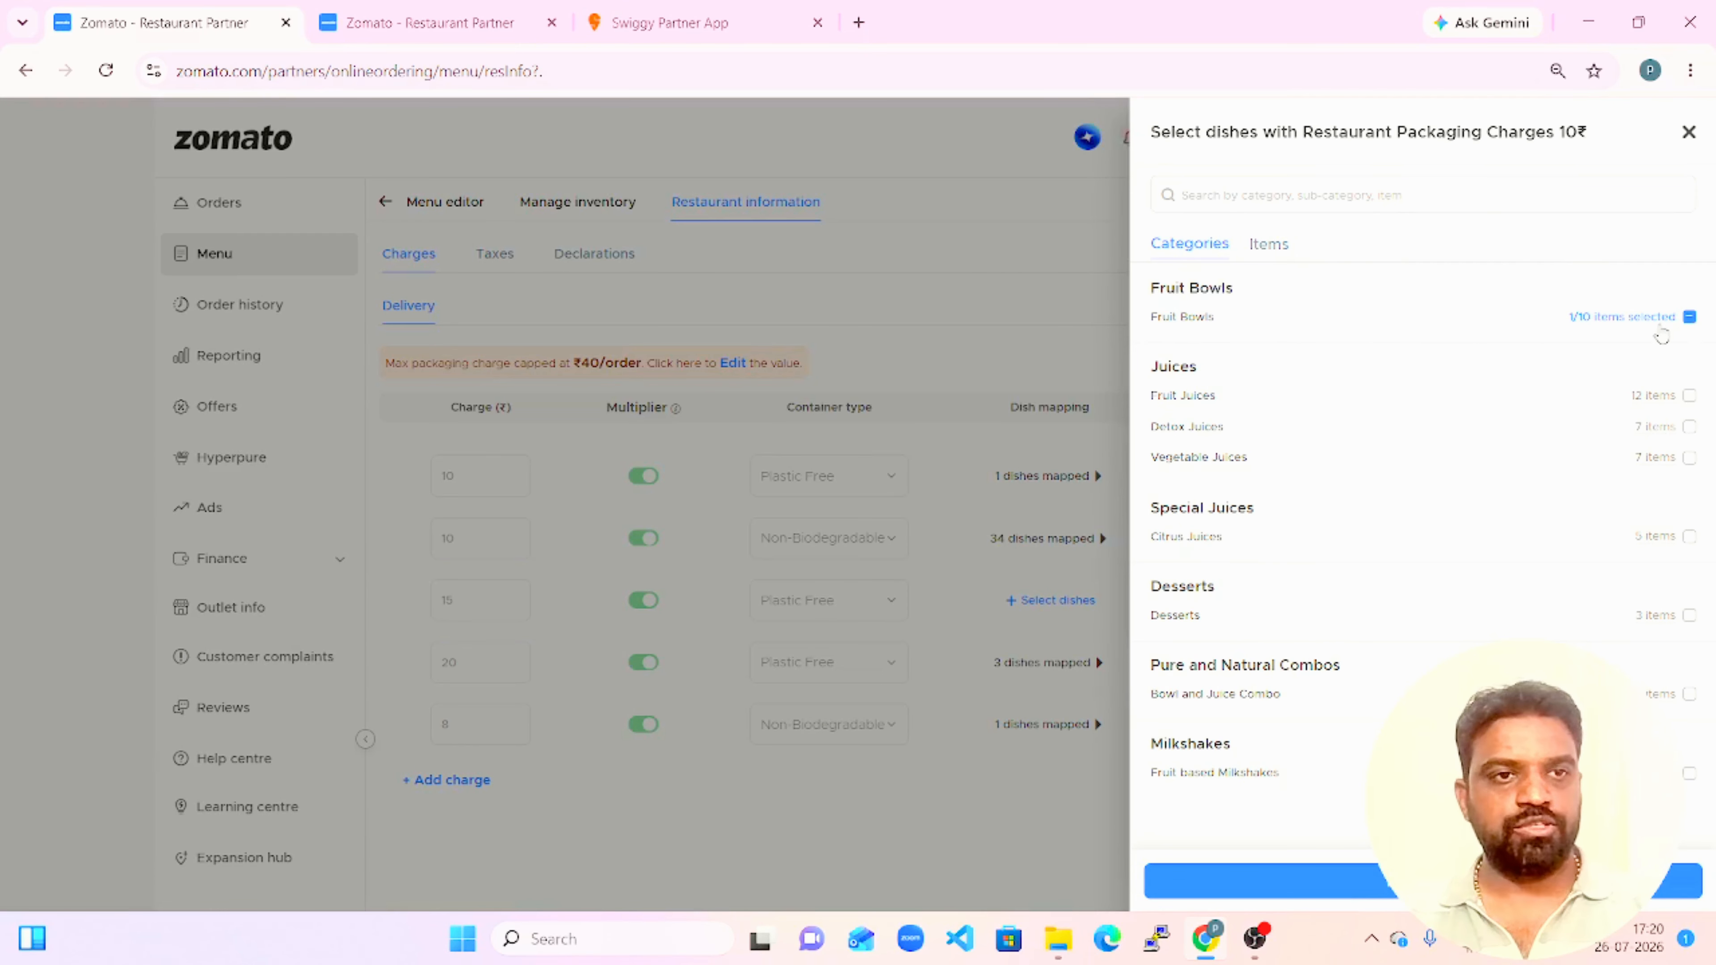
{"action": "left_click", "coordinate": [1690, 328]}
{"action": "left_click", "coordinate": [1689, 324]}
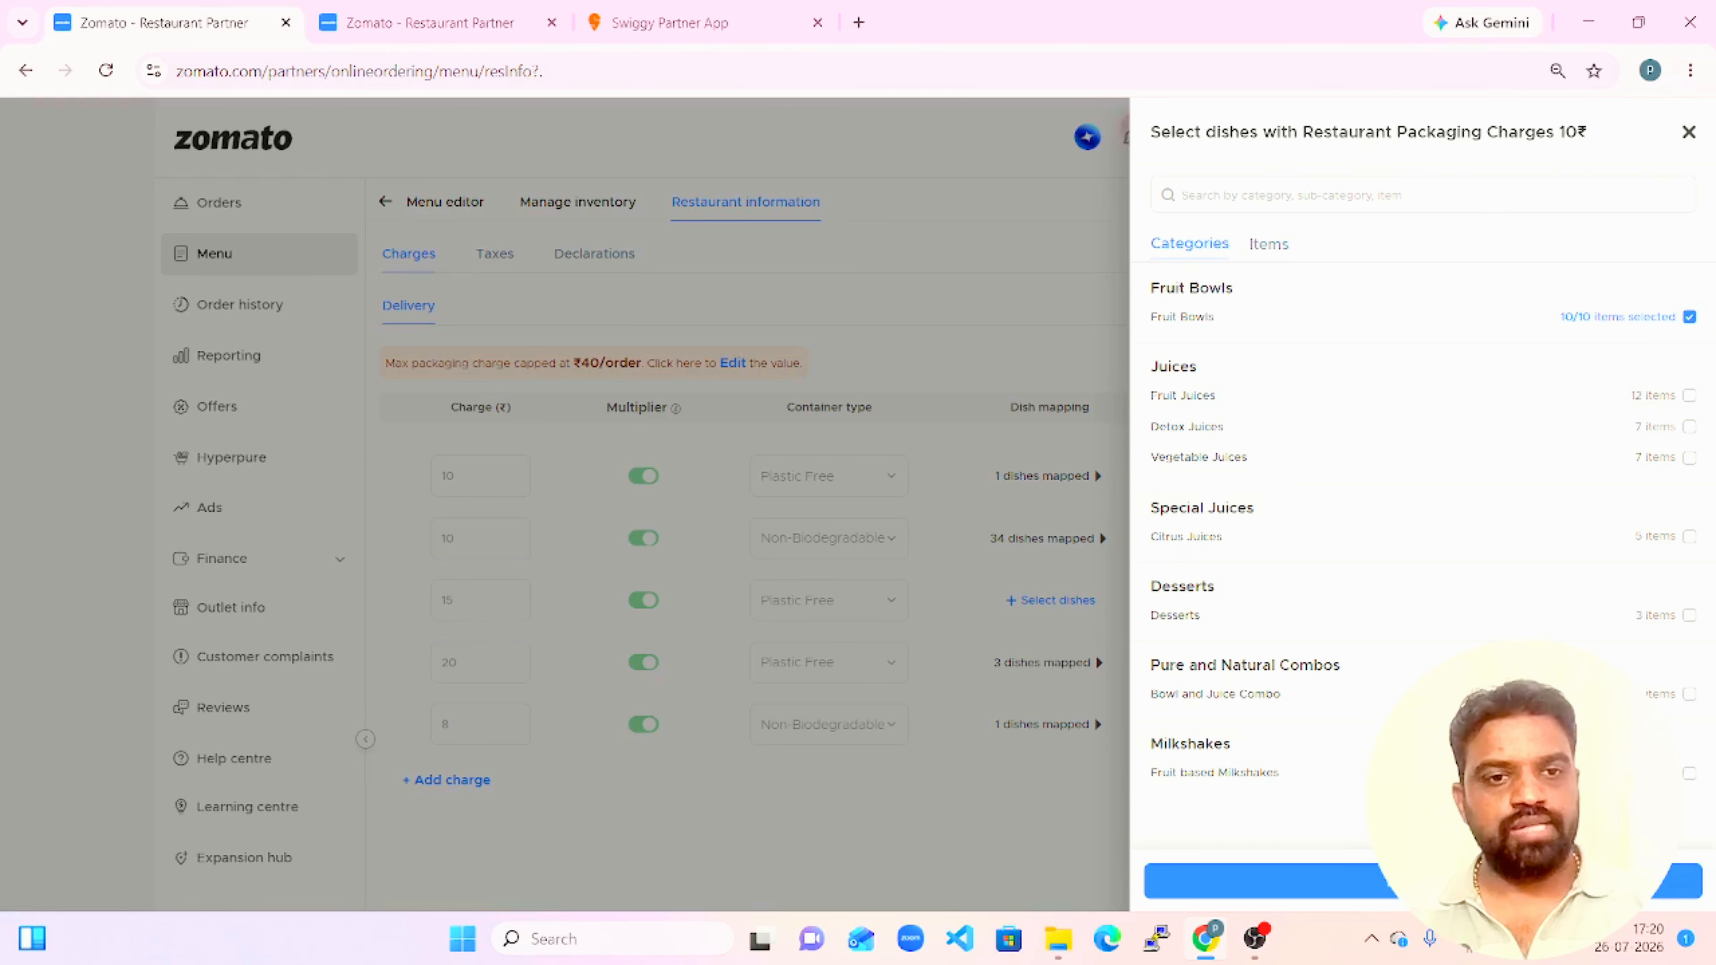
{"action": "left_click", "coordinate": [1368, 891]}
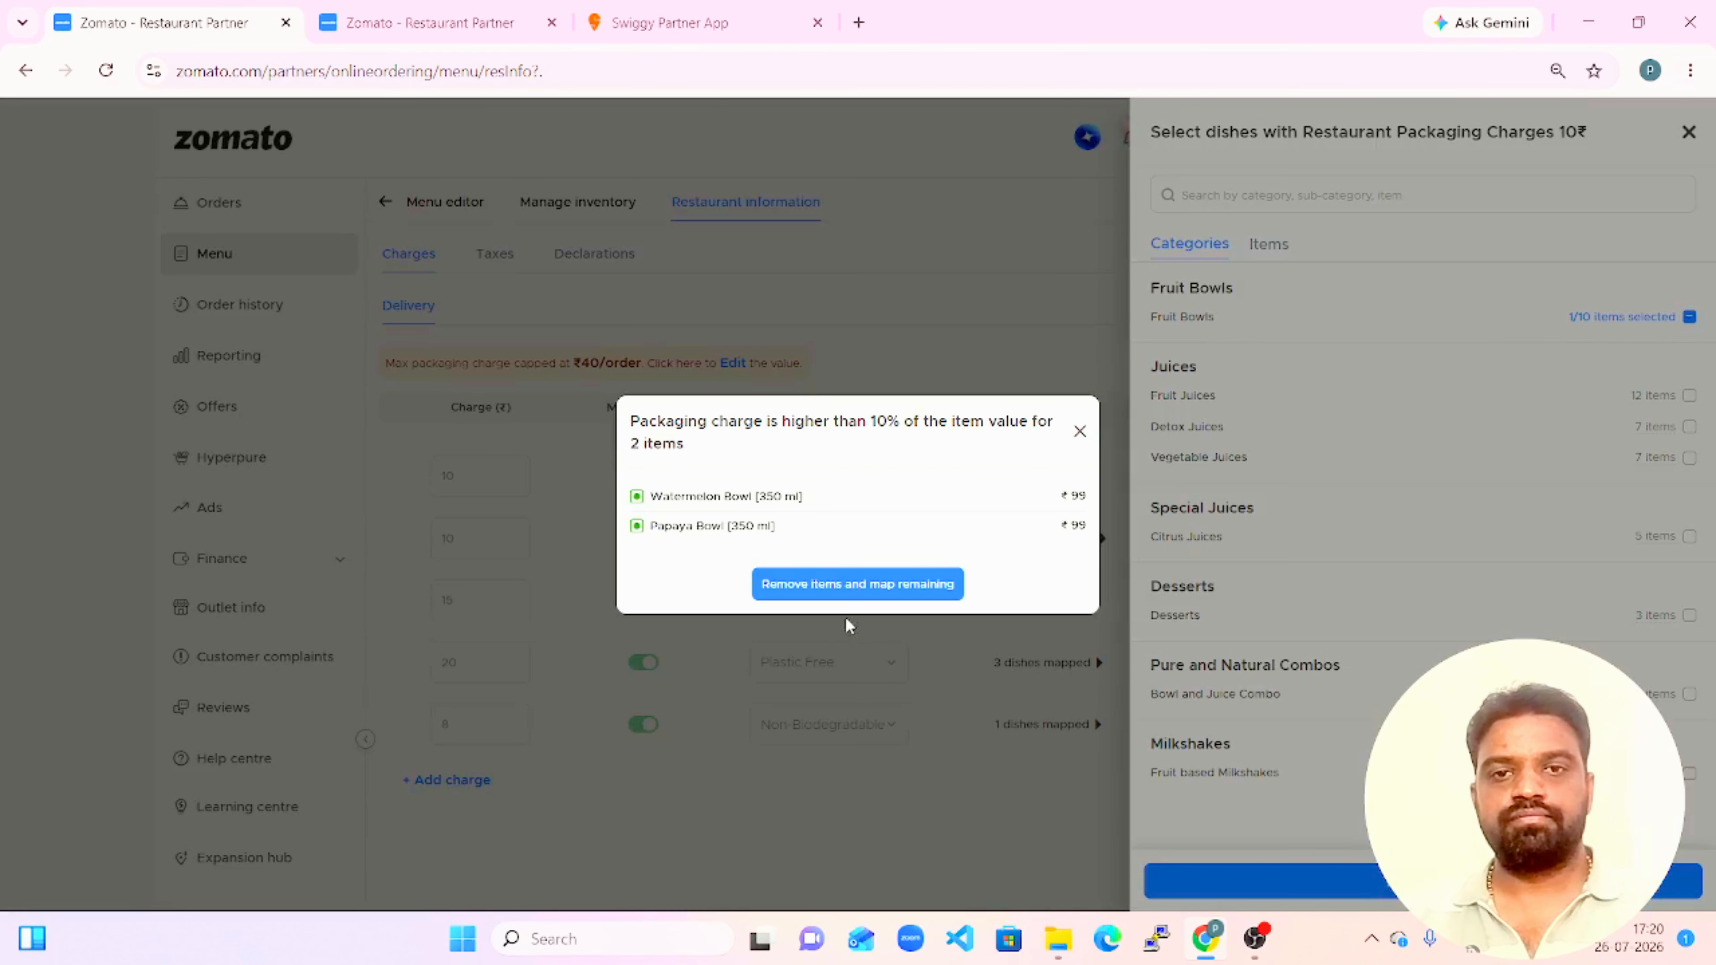
{"action": "left_click_drag", "start_coordinate": [824, 535], "coordinate": [855, 514]}
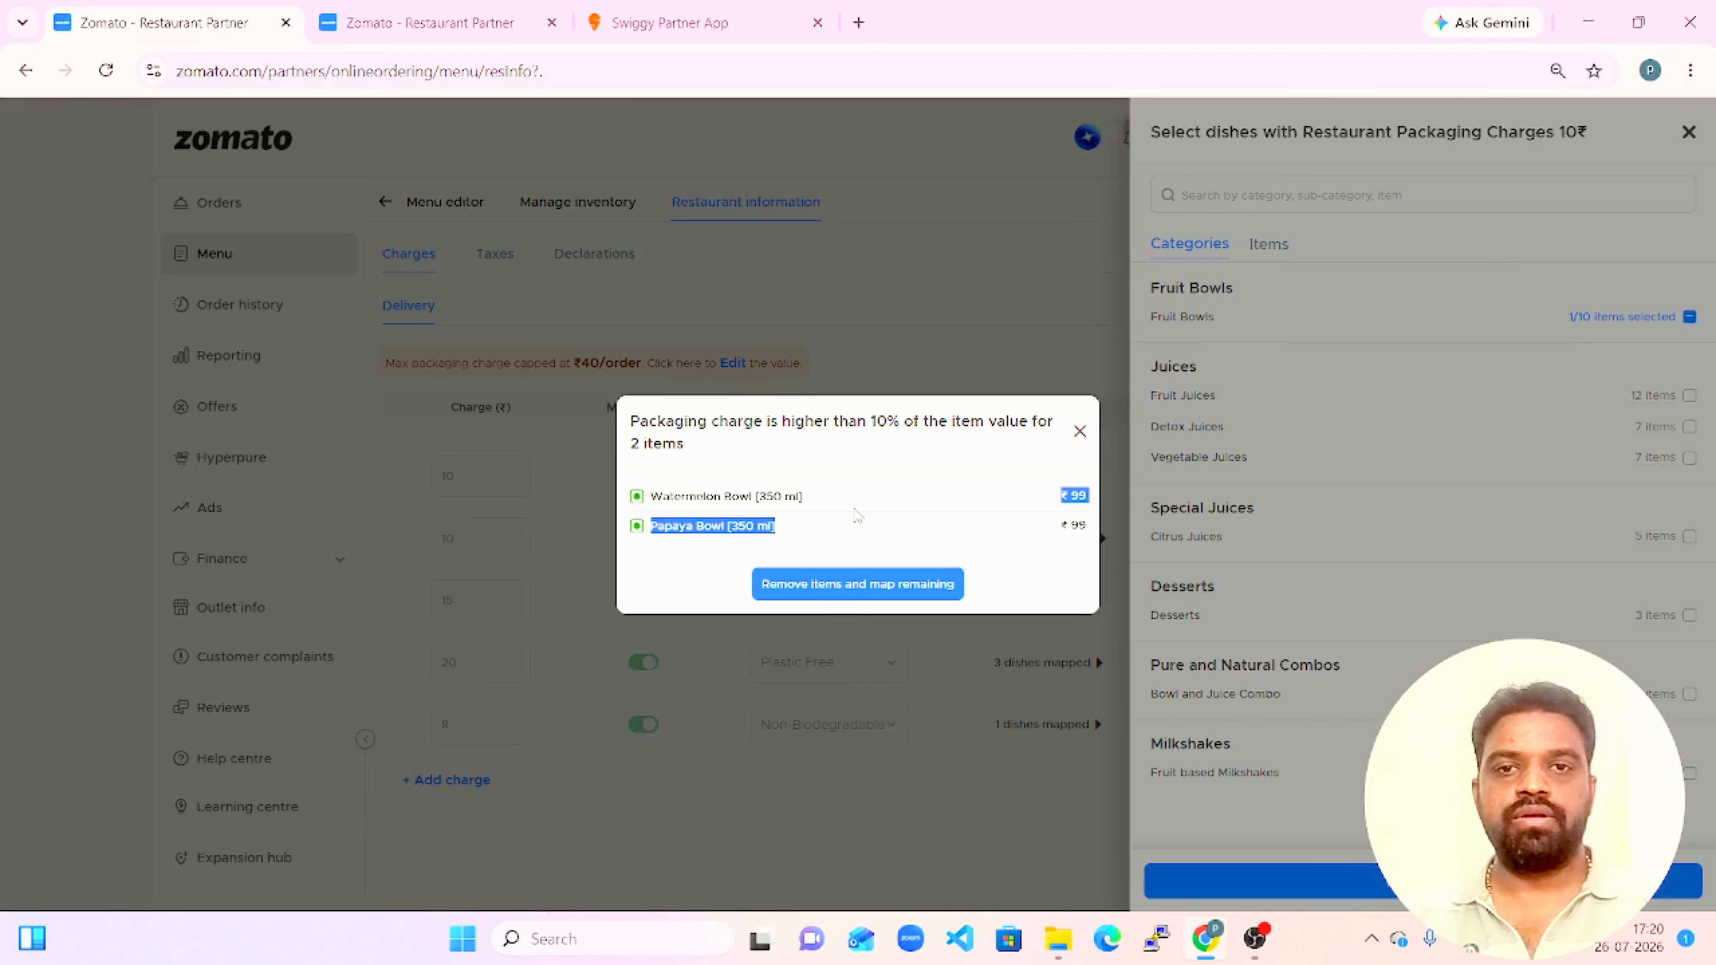
{"action": "left_click", "coordinate": [856, 515]}
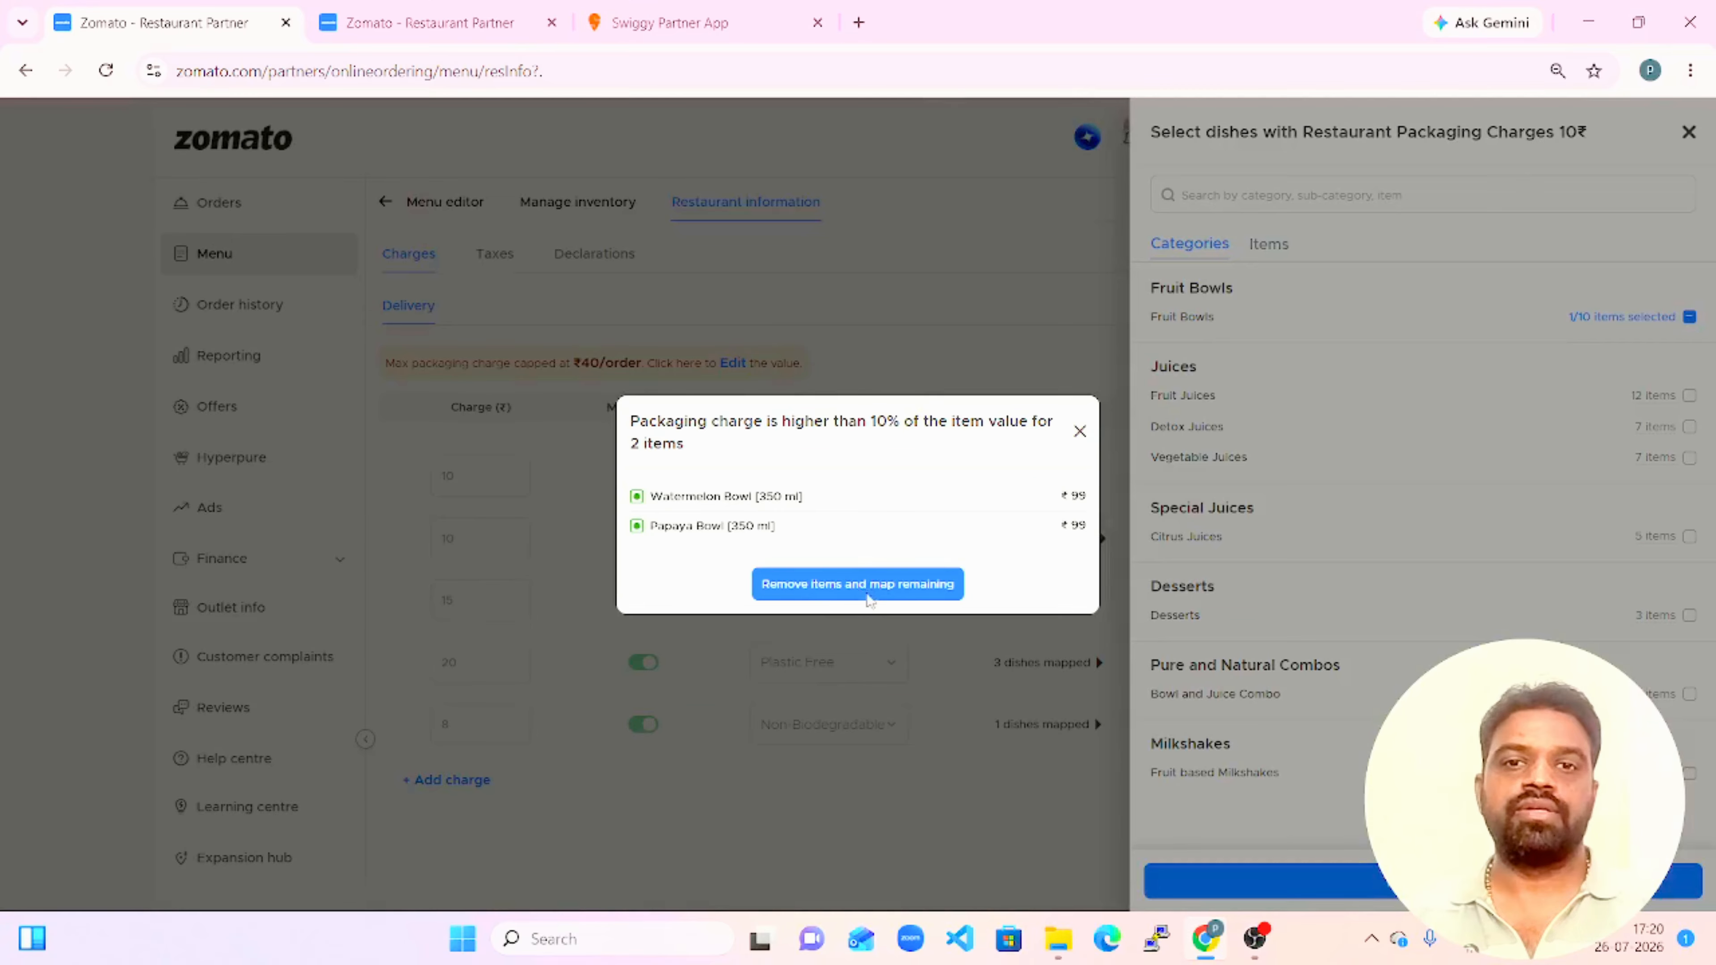
{"action": "left_click", "coordinate": [869, 598]}
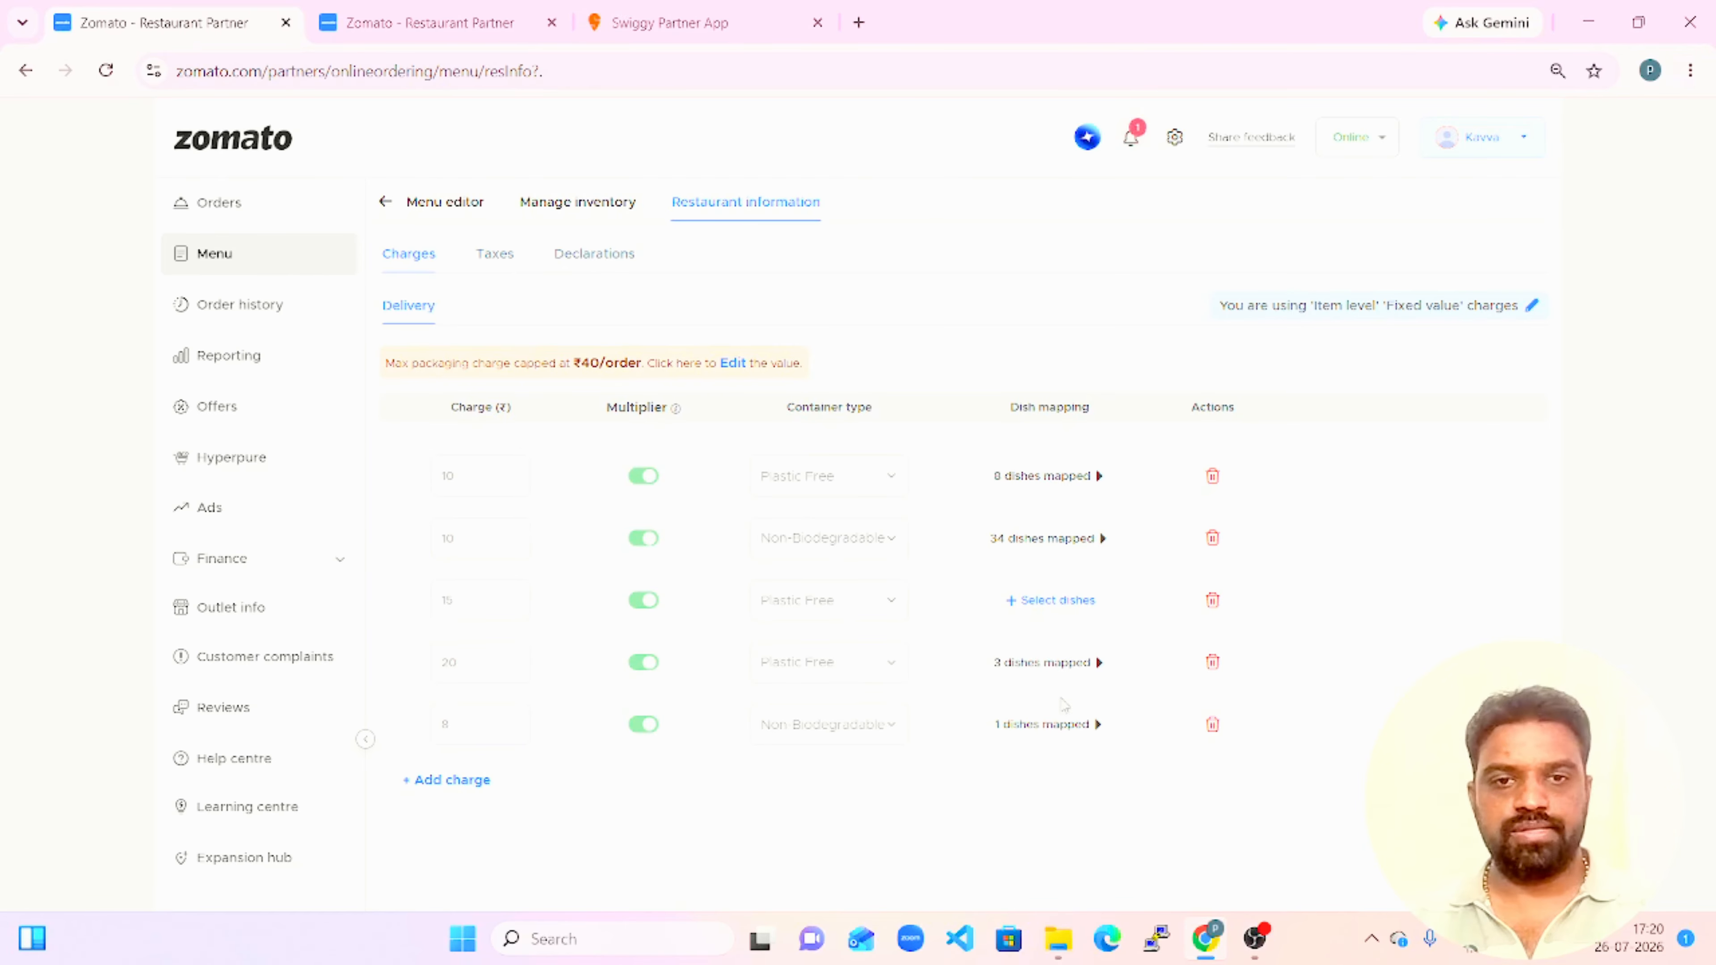
{"action": "left_click", "coordinate": [1054, 726]}
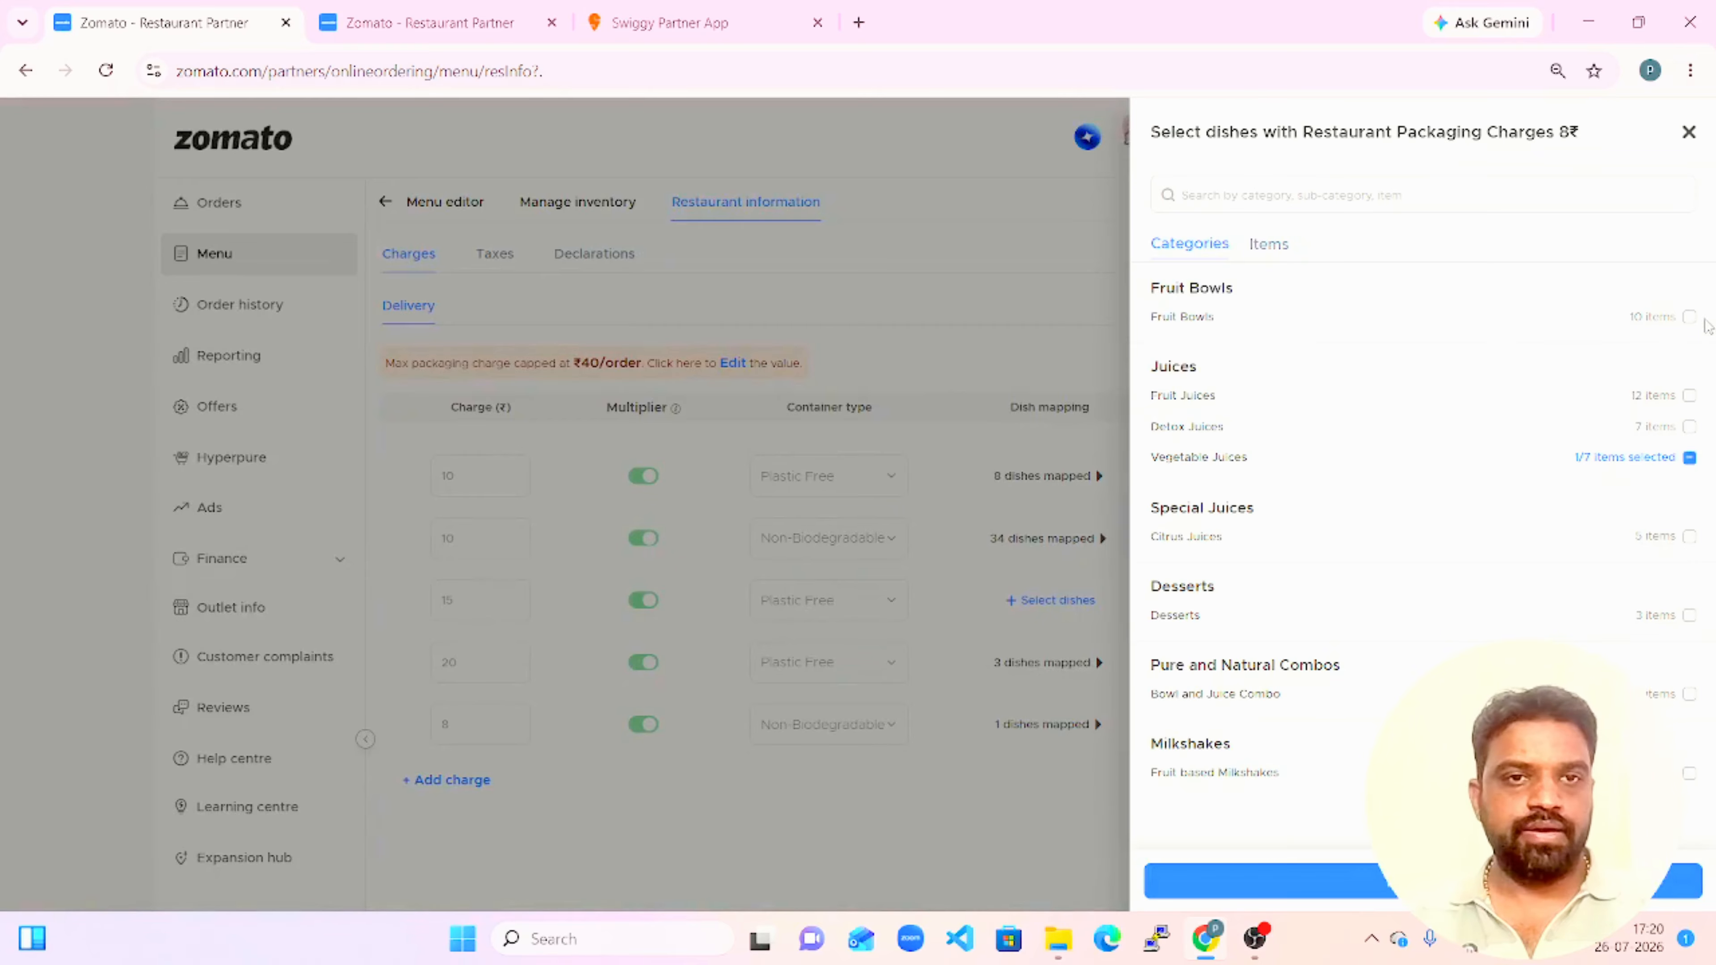
{"action": "left_click", "coordinate": [1690, 322]}
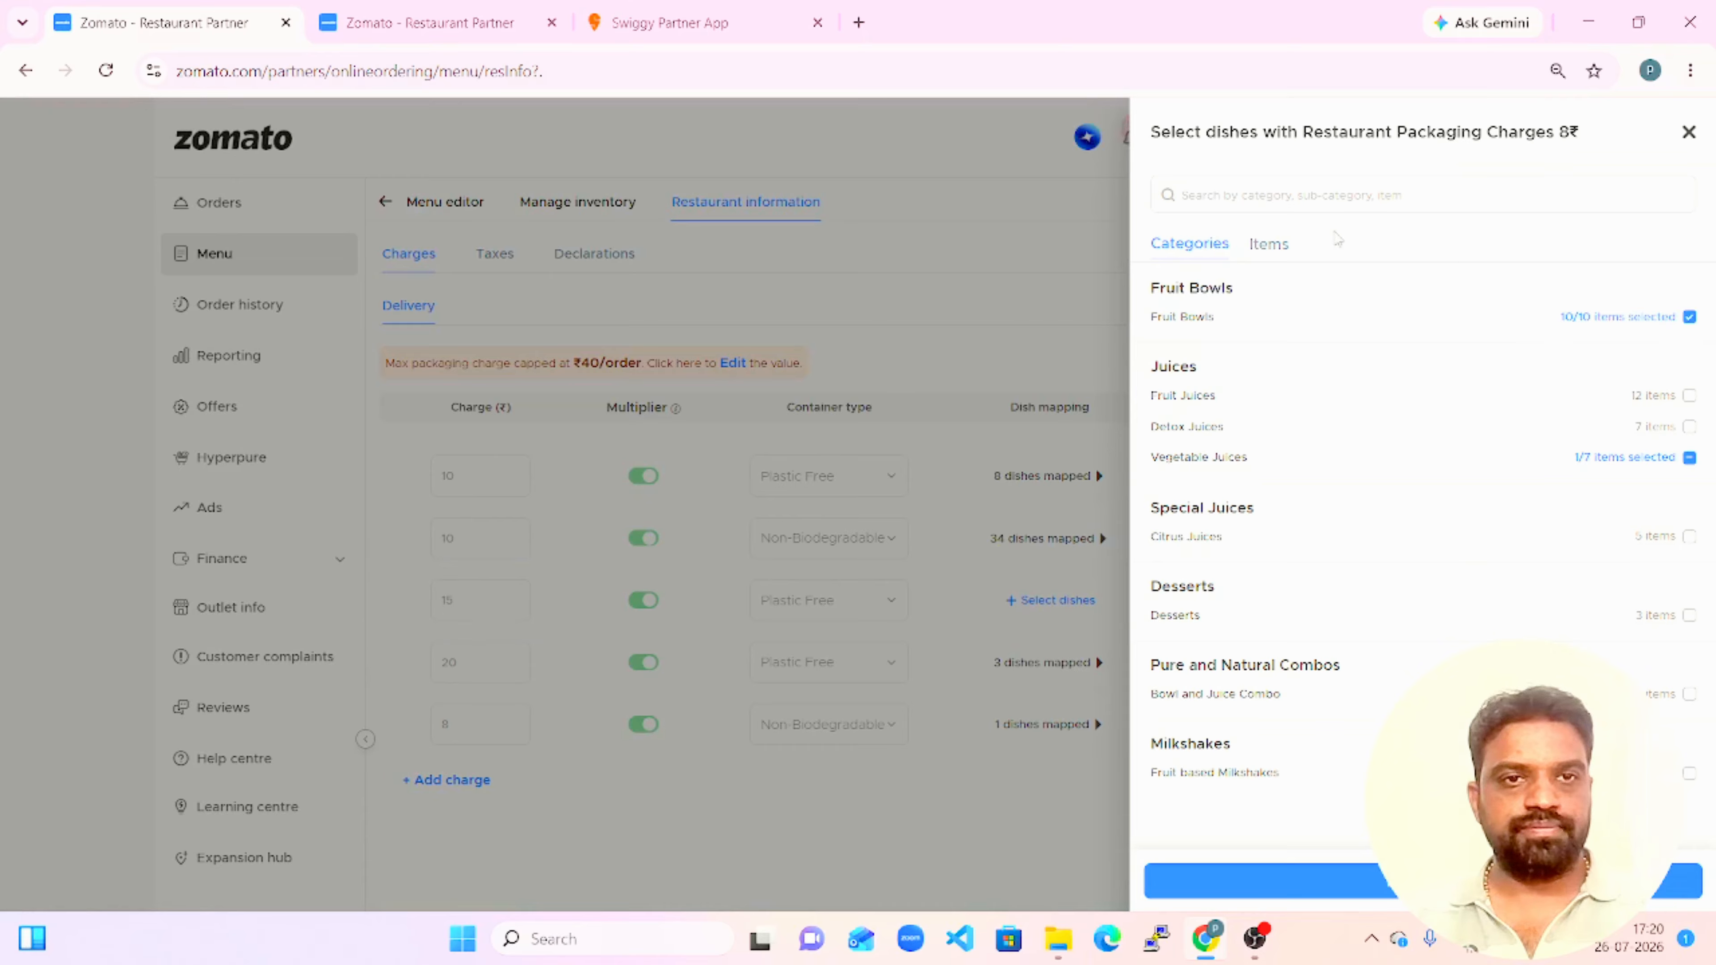
{"action": "left_click", "coordinate": [1278, 253]}
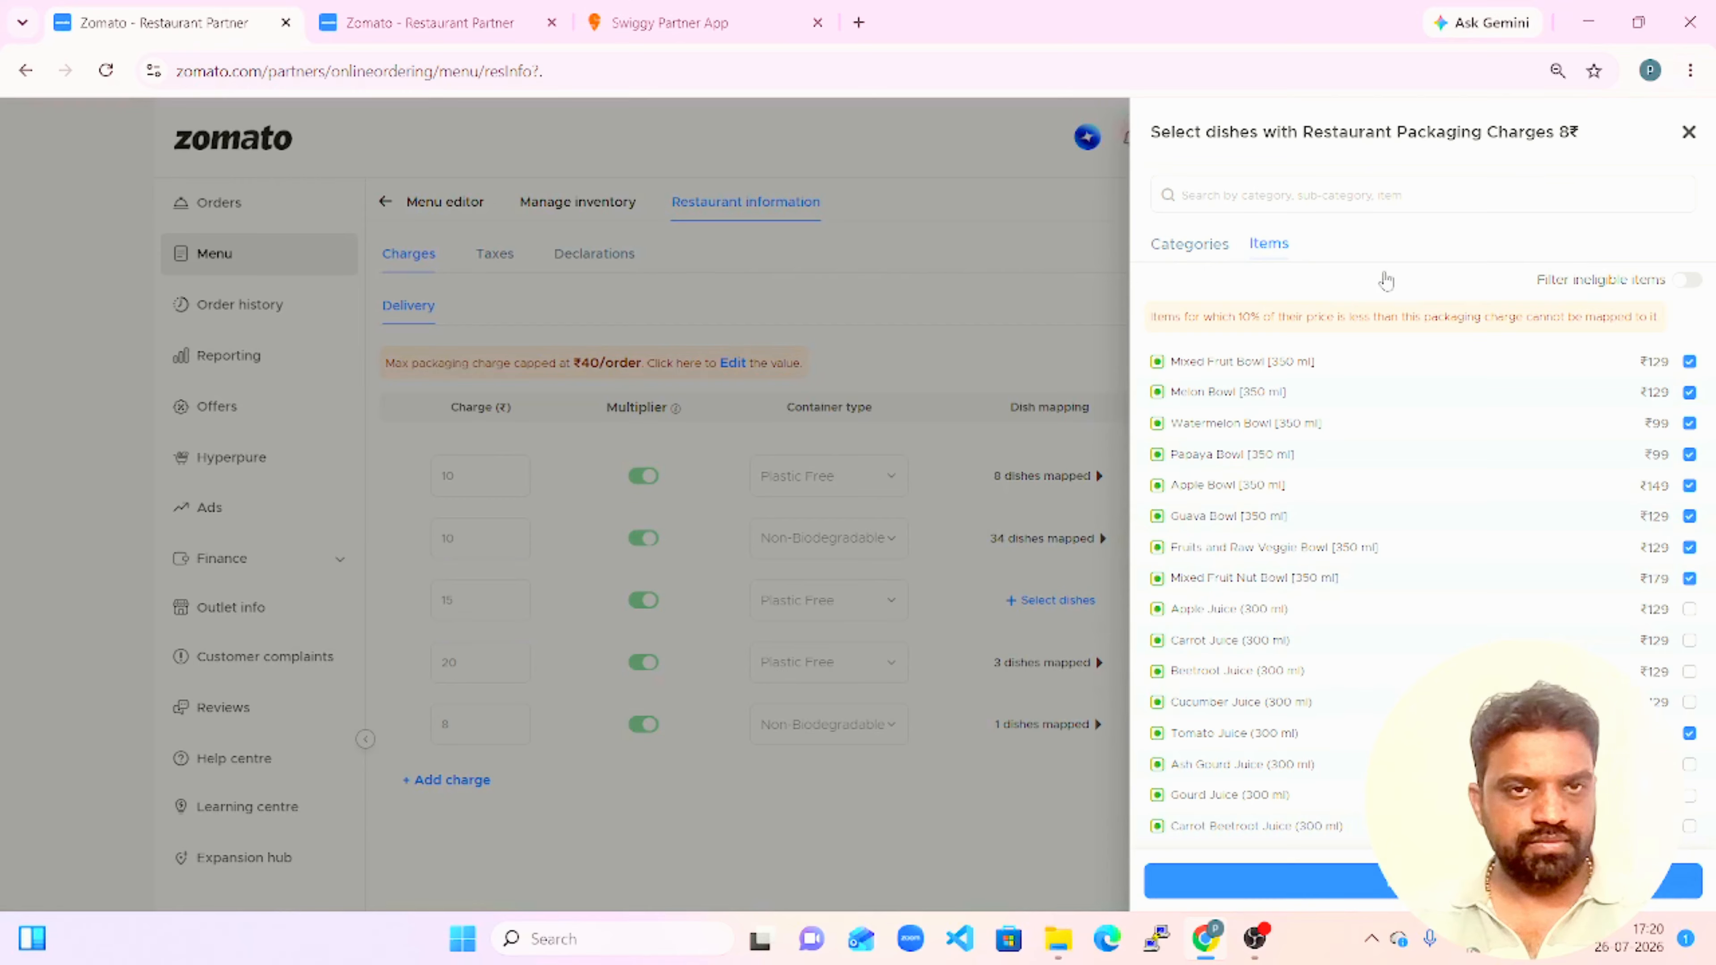
{"action": "left_click", "coordinate": [1178, 257]}
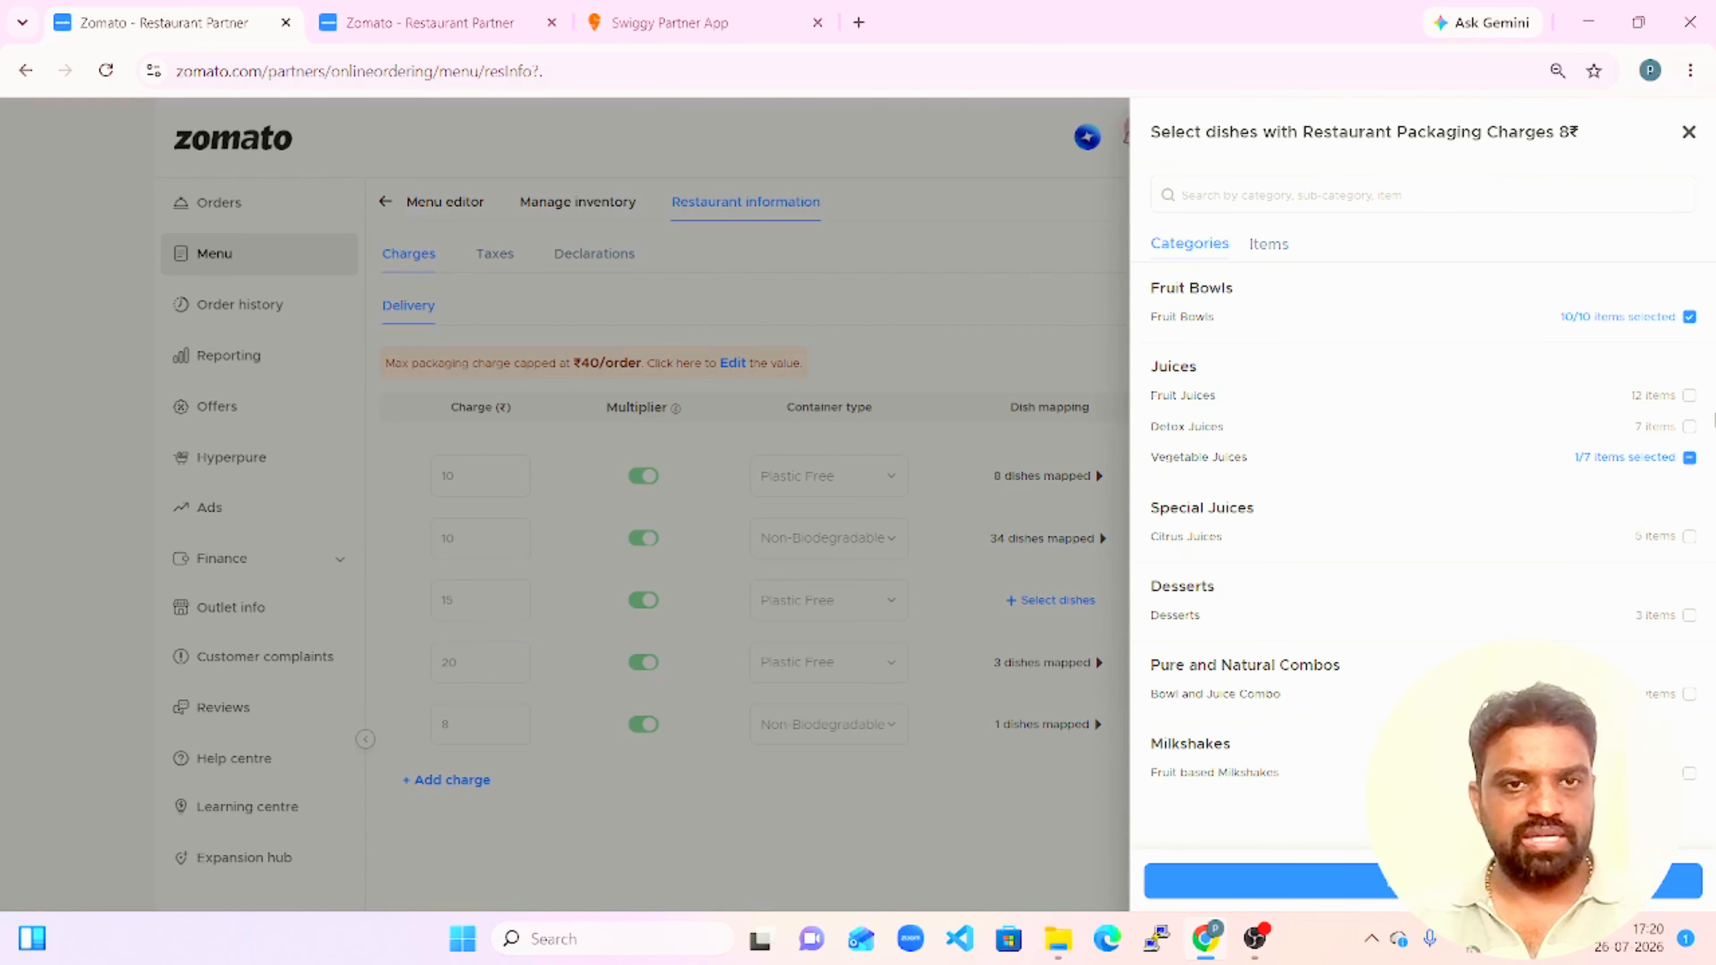
{"action": "left_click", "coordinate": [1690, 317]}
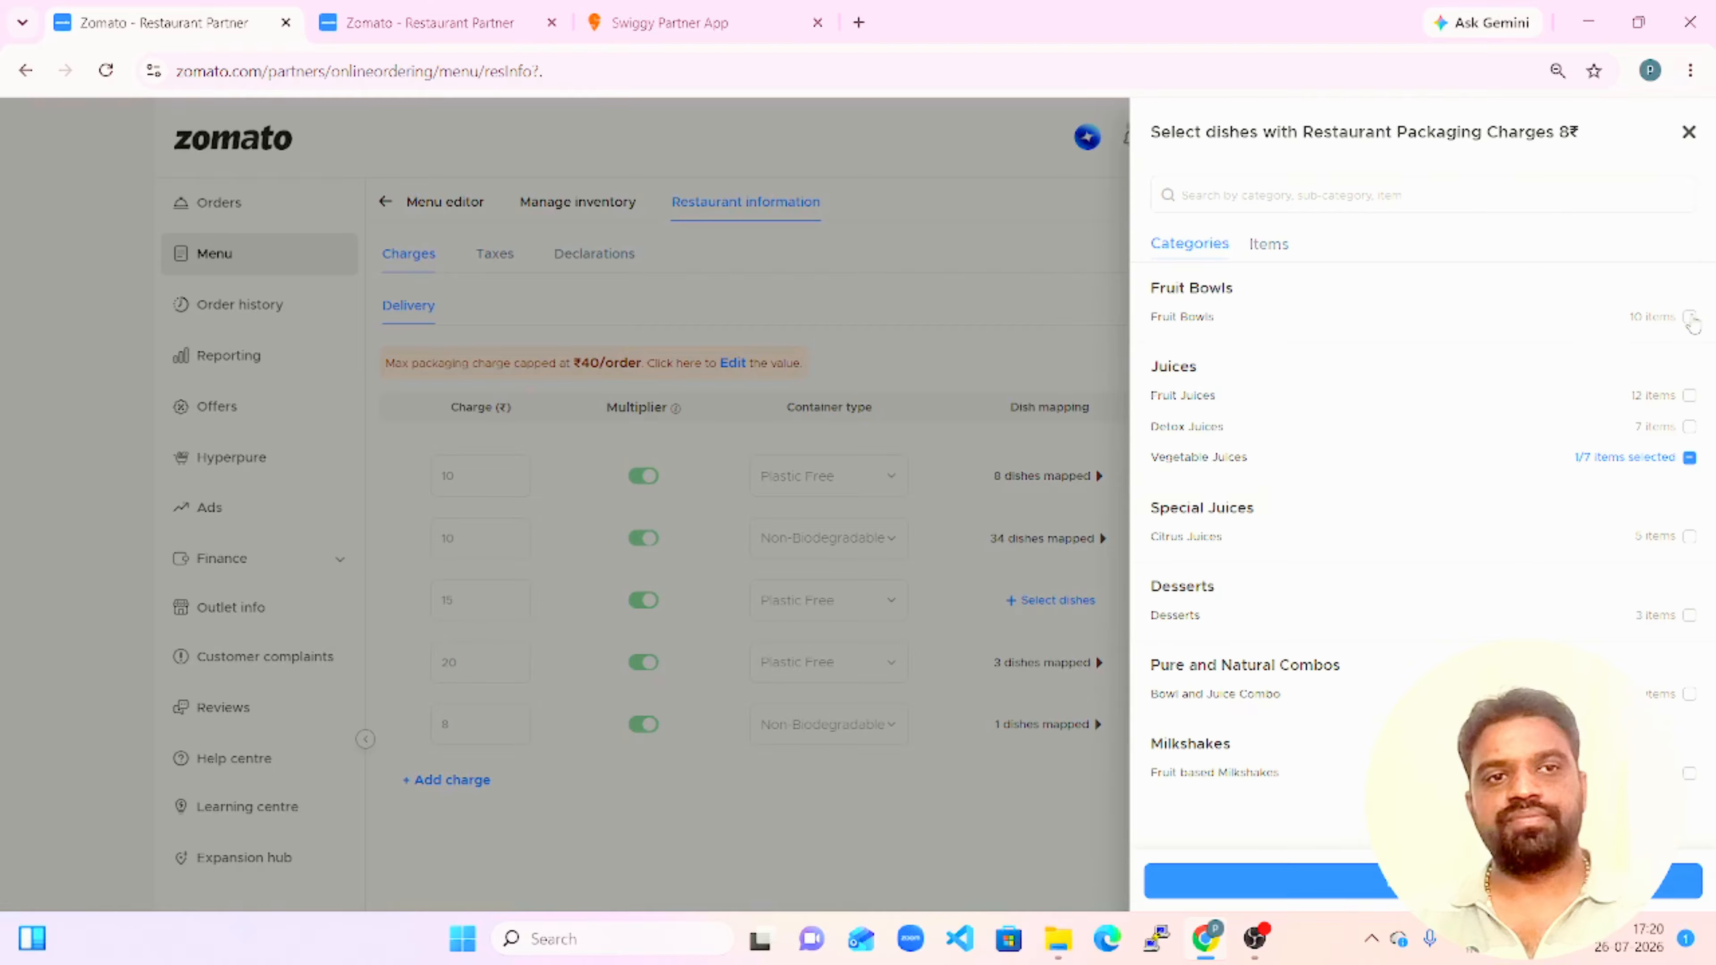
{"action": "left_click", "coordinate": [1693, 143]}
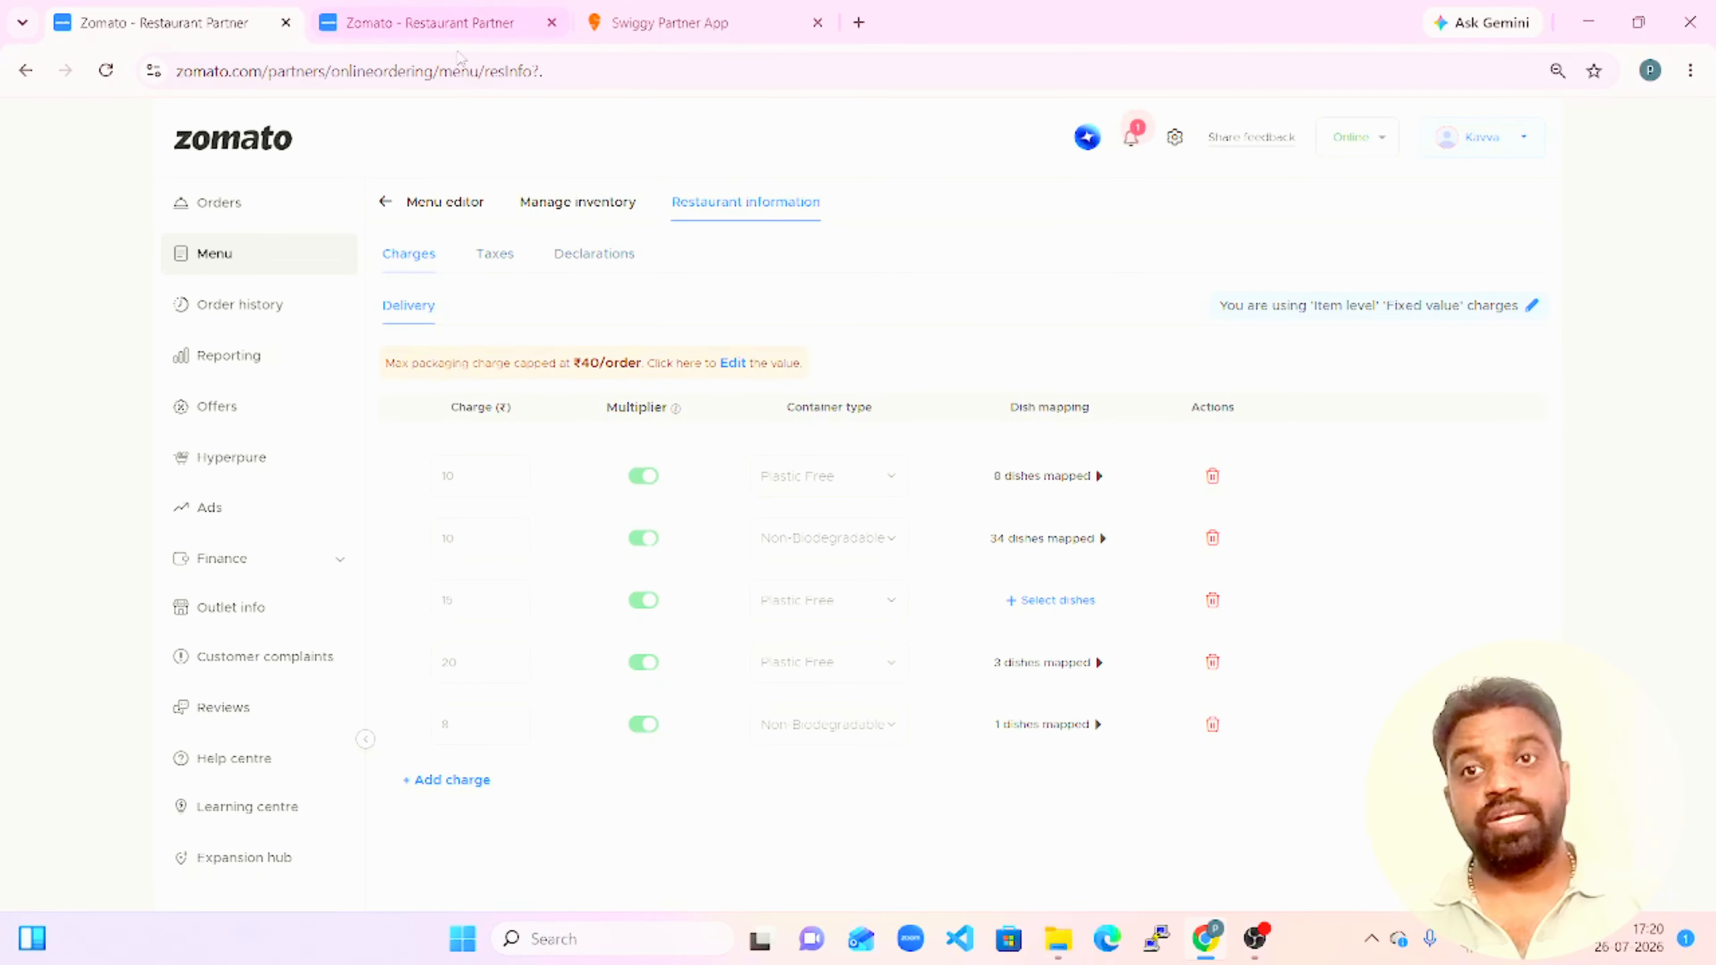
Reload the menu editor, assign the ₹8 packaging charge to Watermelon Bowl [350 ml] in Fruit Bowls, and save the item.
{"action": "left_click", "coordinate": [433, 22]}
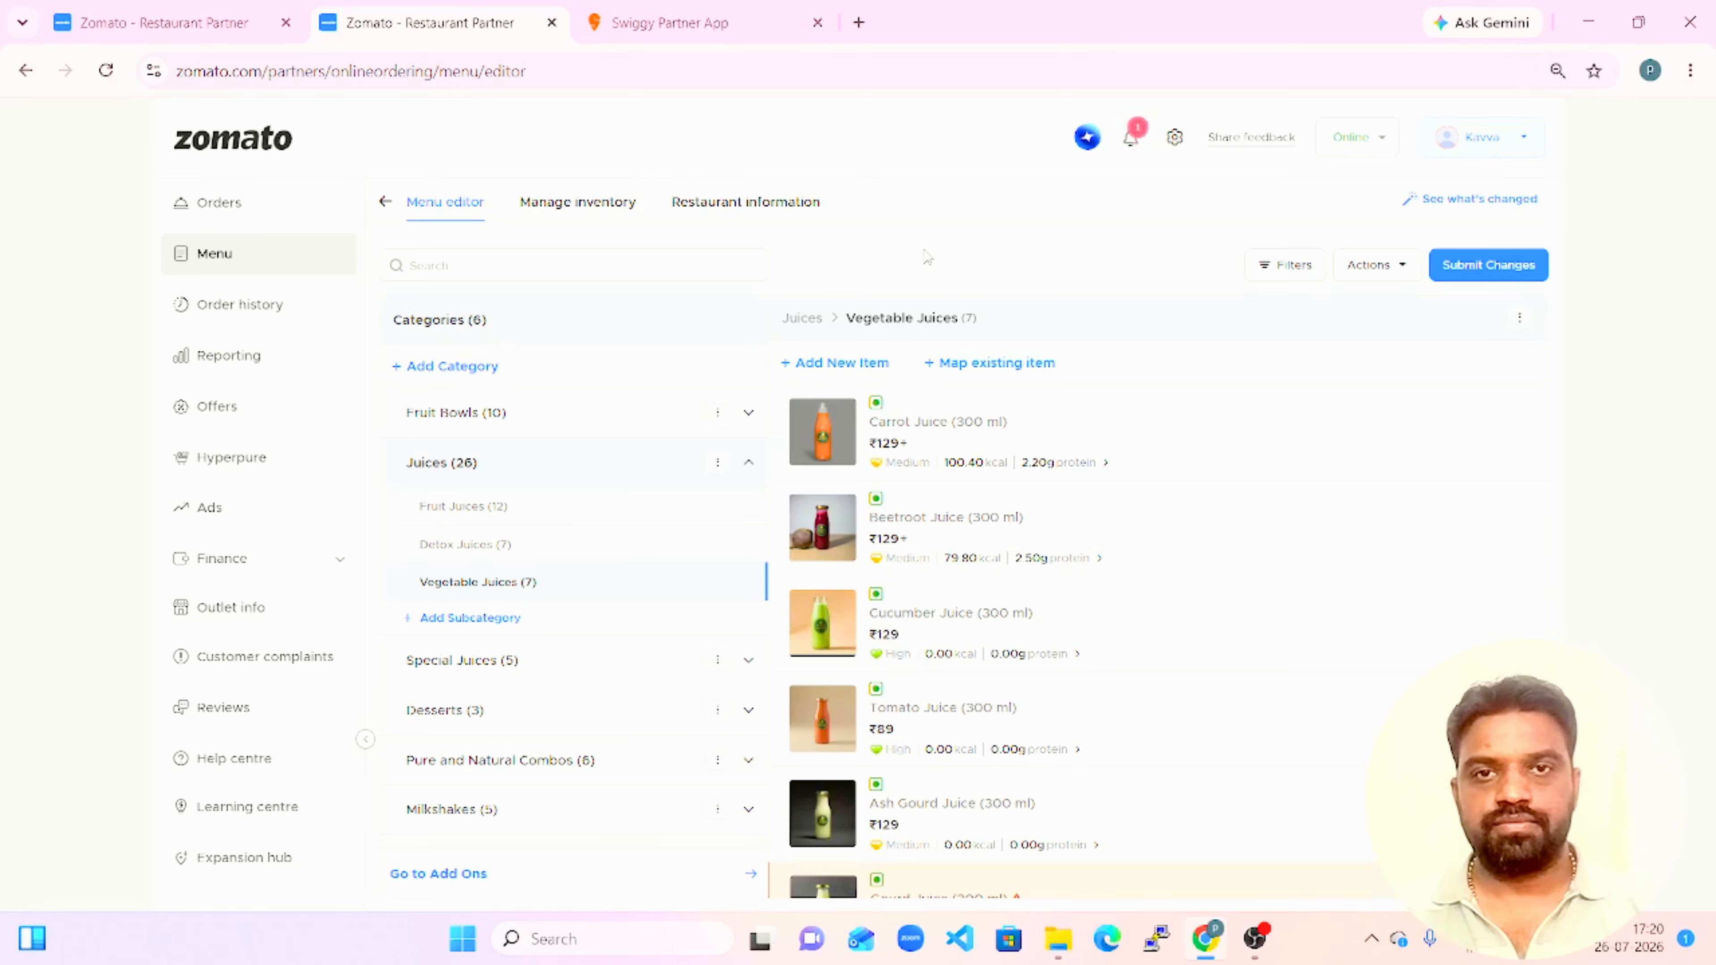
{"action": "left_click", "coordinate": [106, 79]}
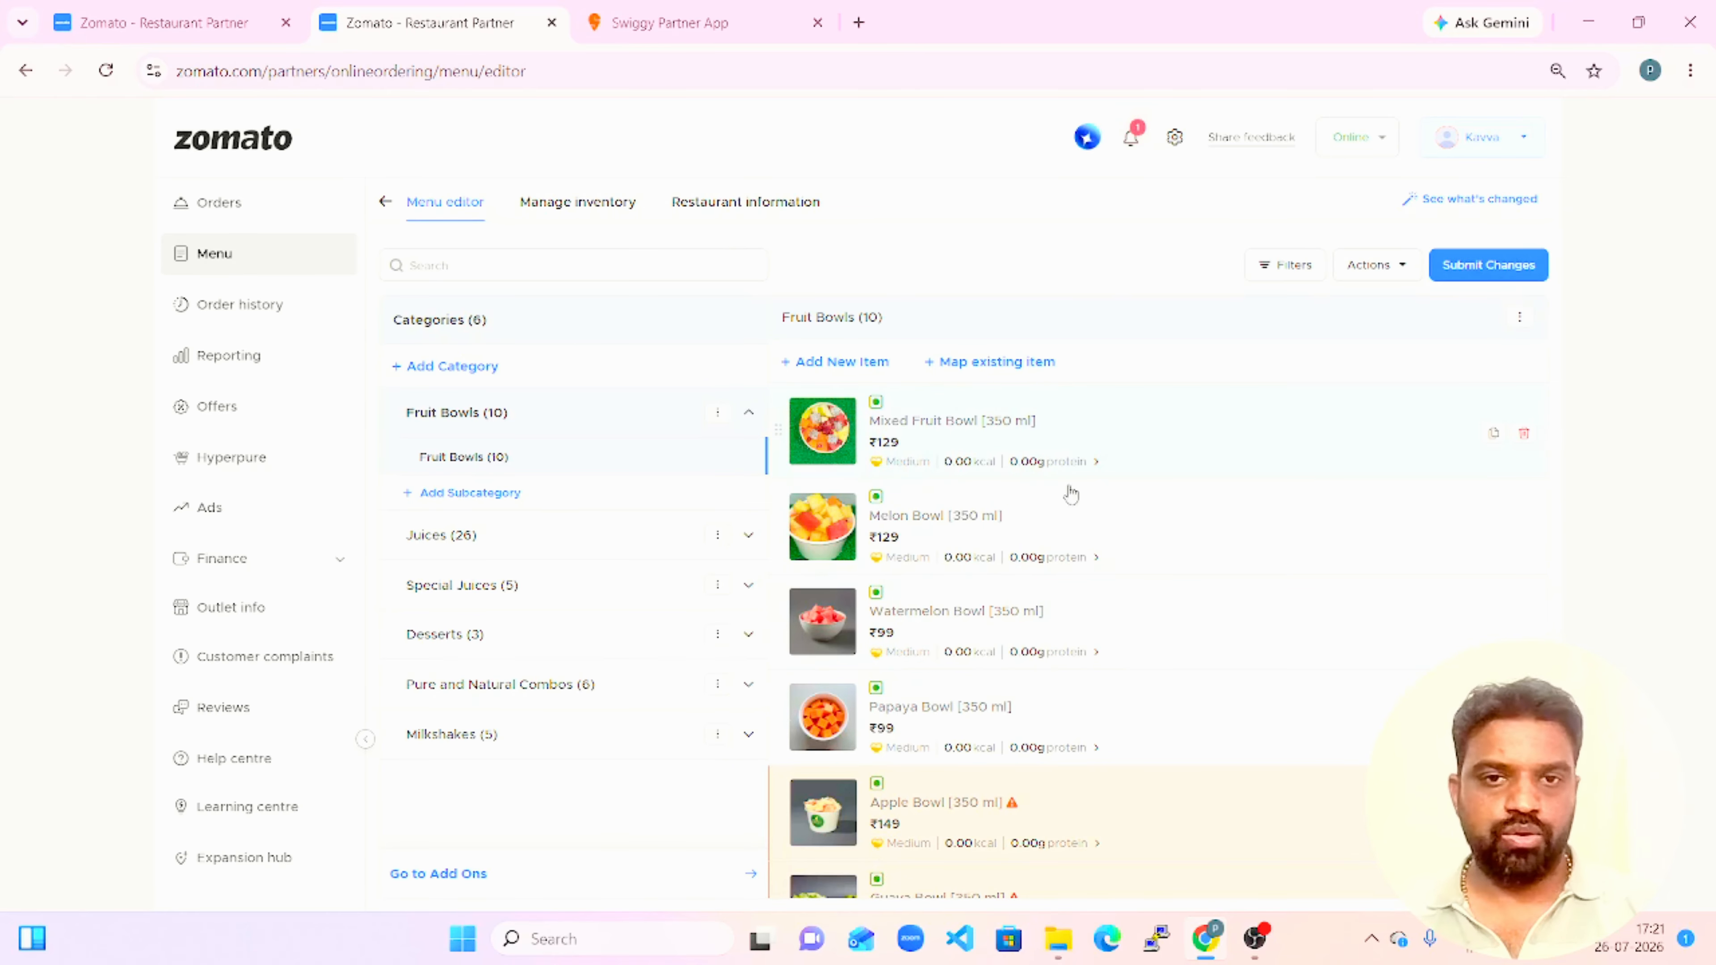
{"action": "left_click", "coordinate": [1049, 607]}
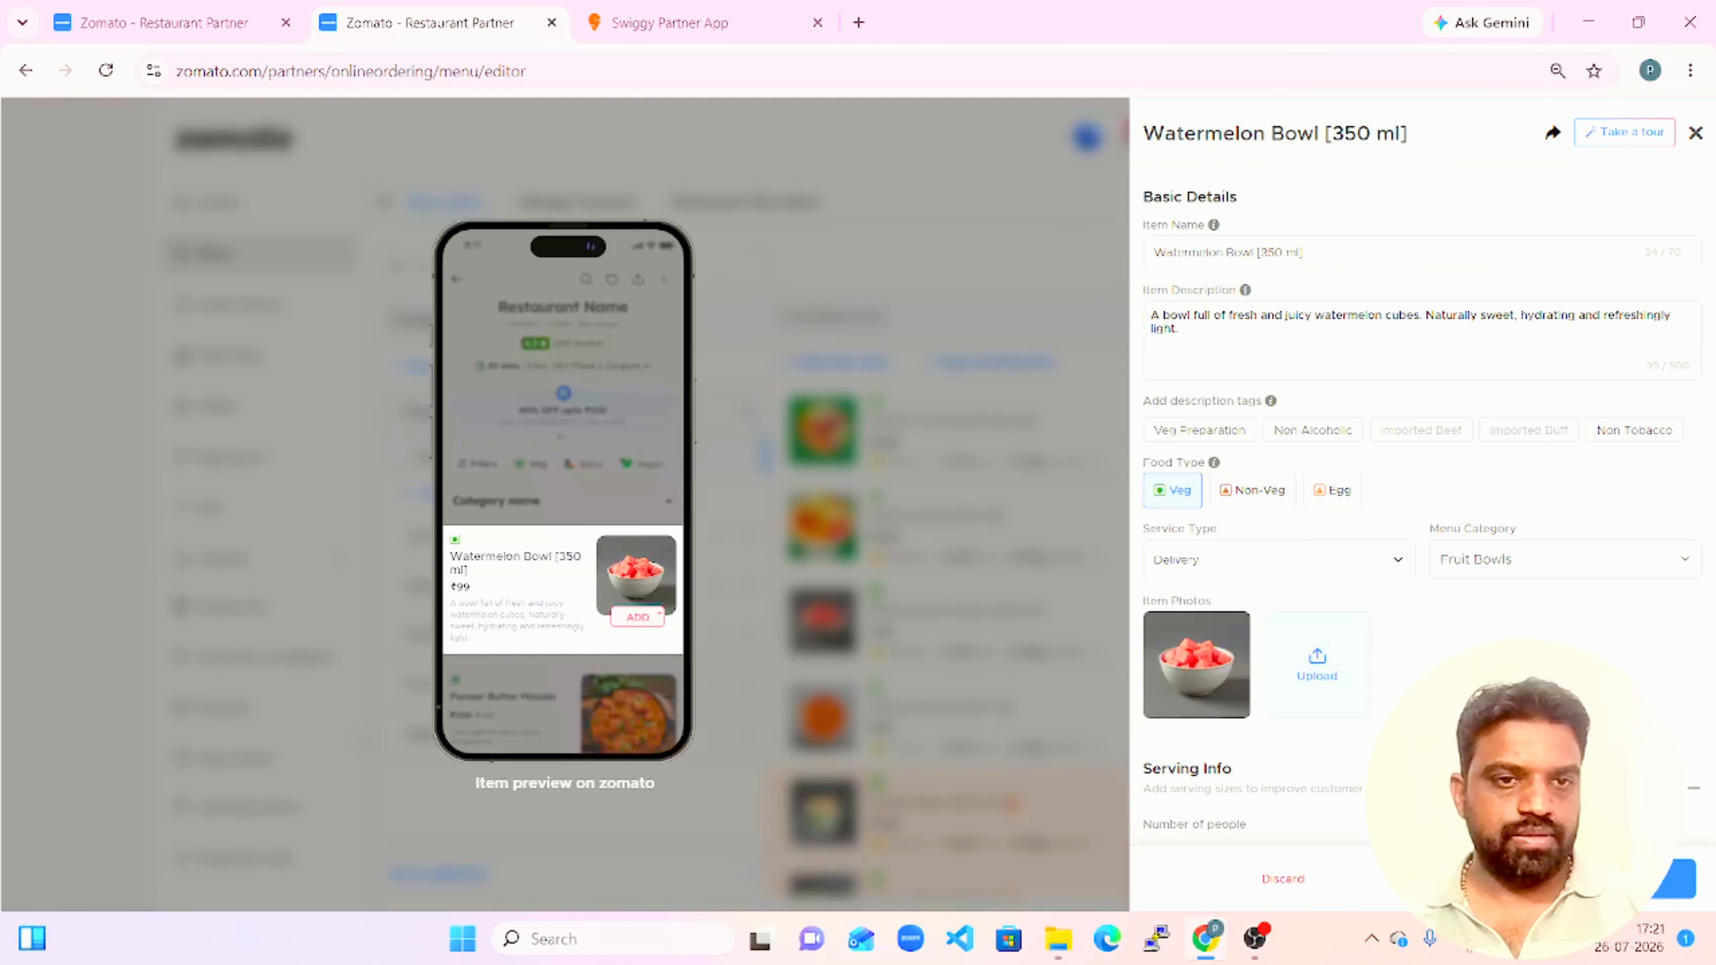
{"action": "scroll", "coordinate": [1419, 507], "scroll_direction": "down", "scroll_amount": 5}
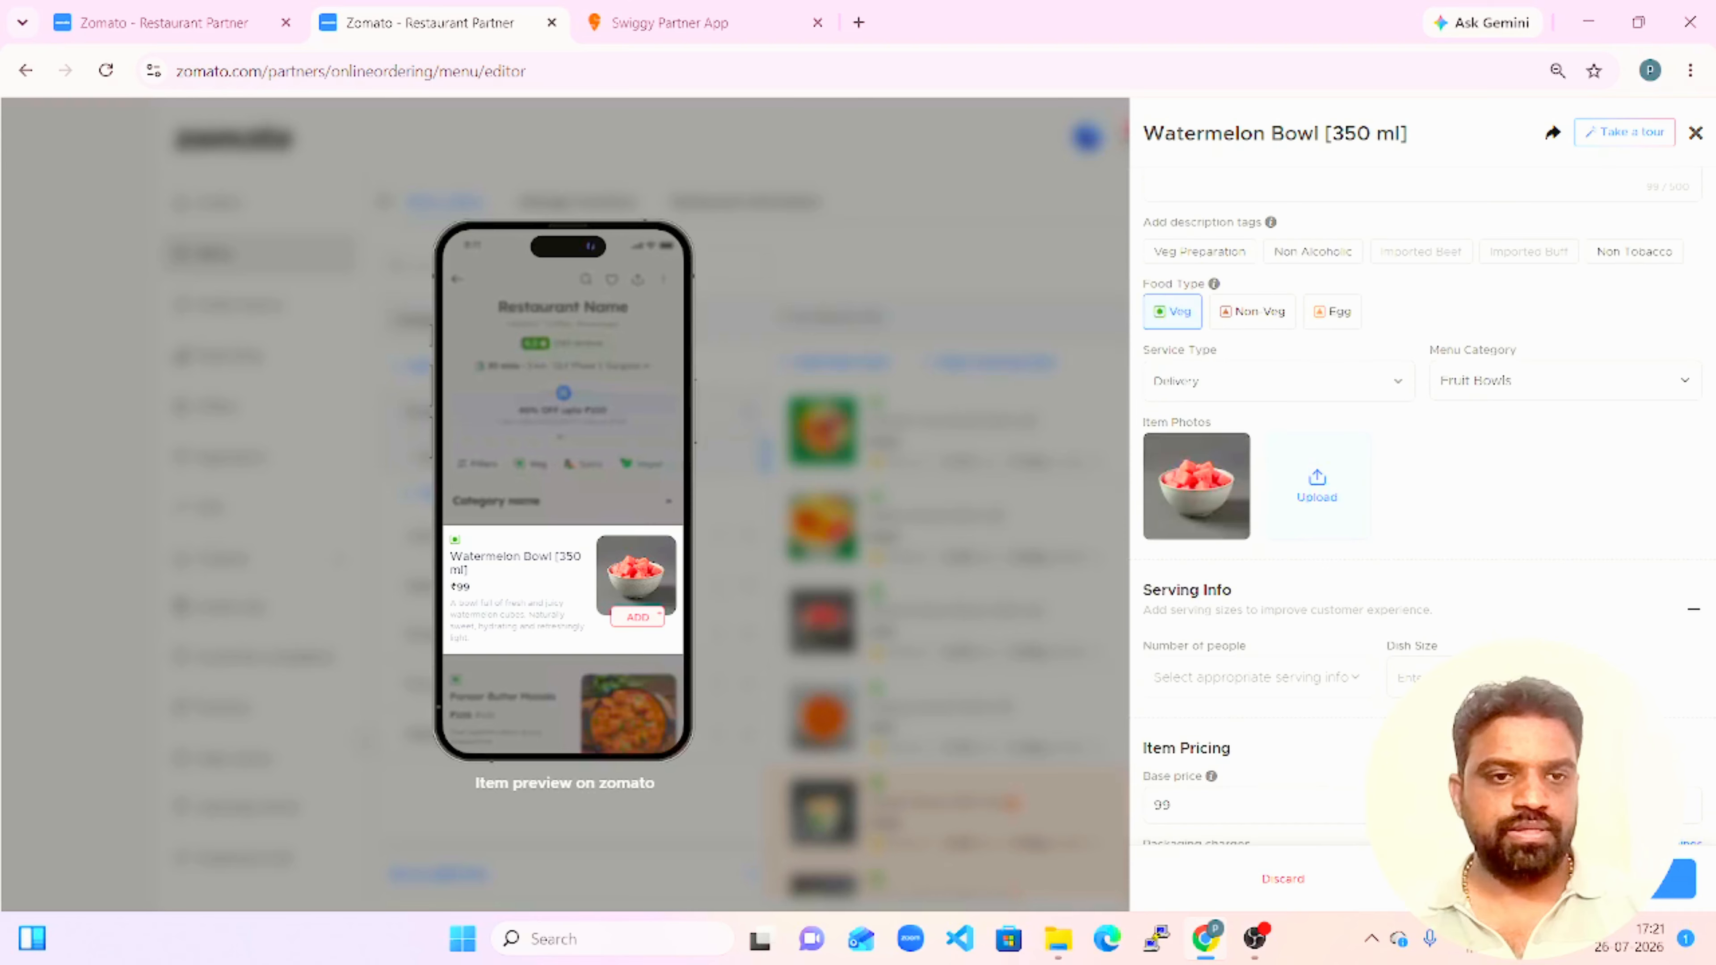
{"action": "scroll", "coordinate": [1419, 507], "scroll_direction": "down", "scroll_amount": 4}
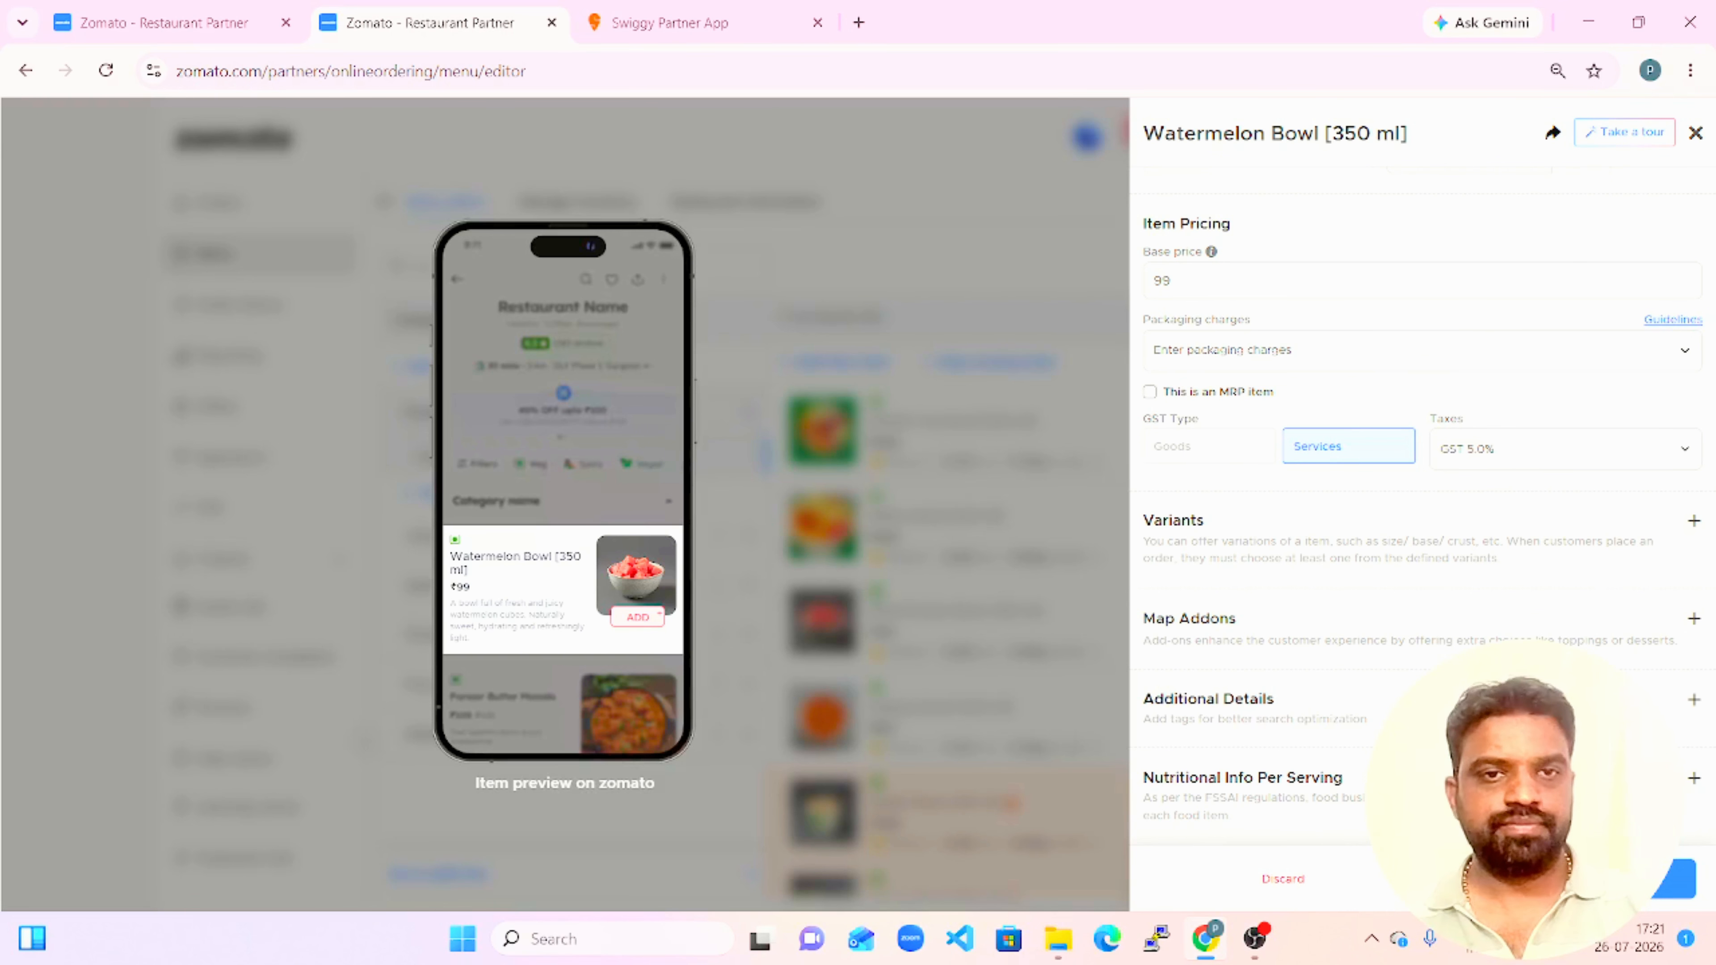
{"action": "left_click", "coordinate": [1544, 345]}
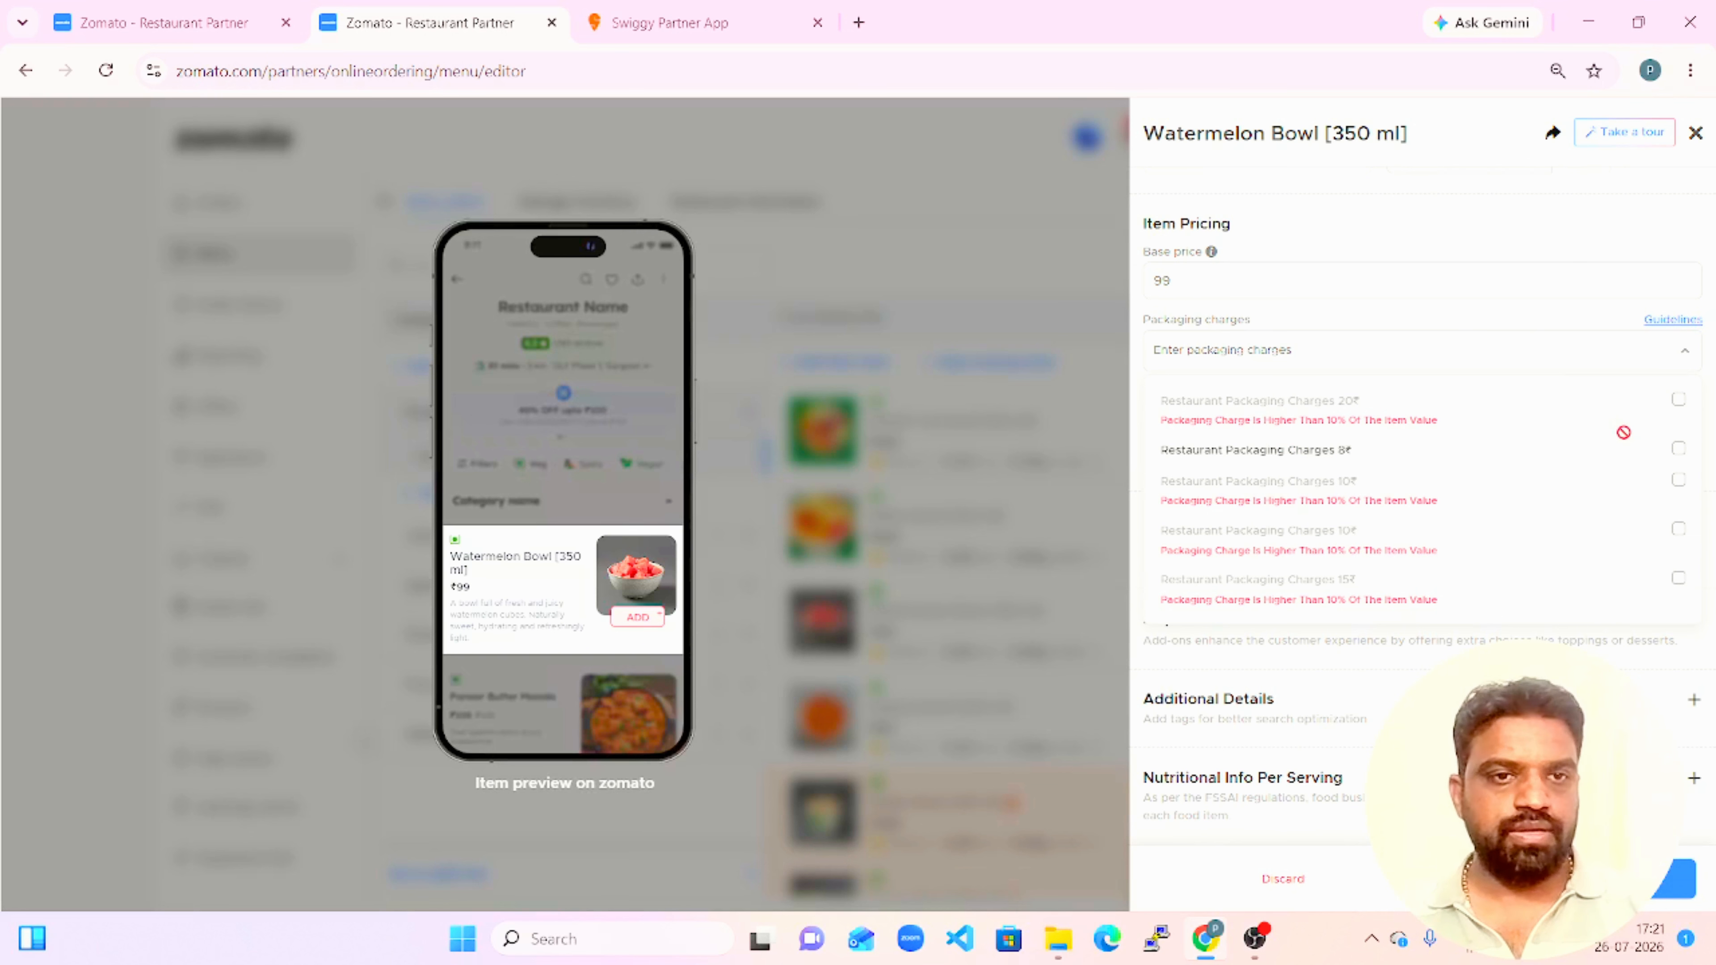
{"action": "left_click", "coordinate": [1680, 450]}
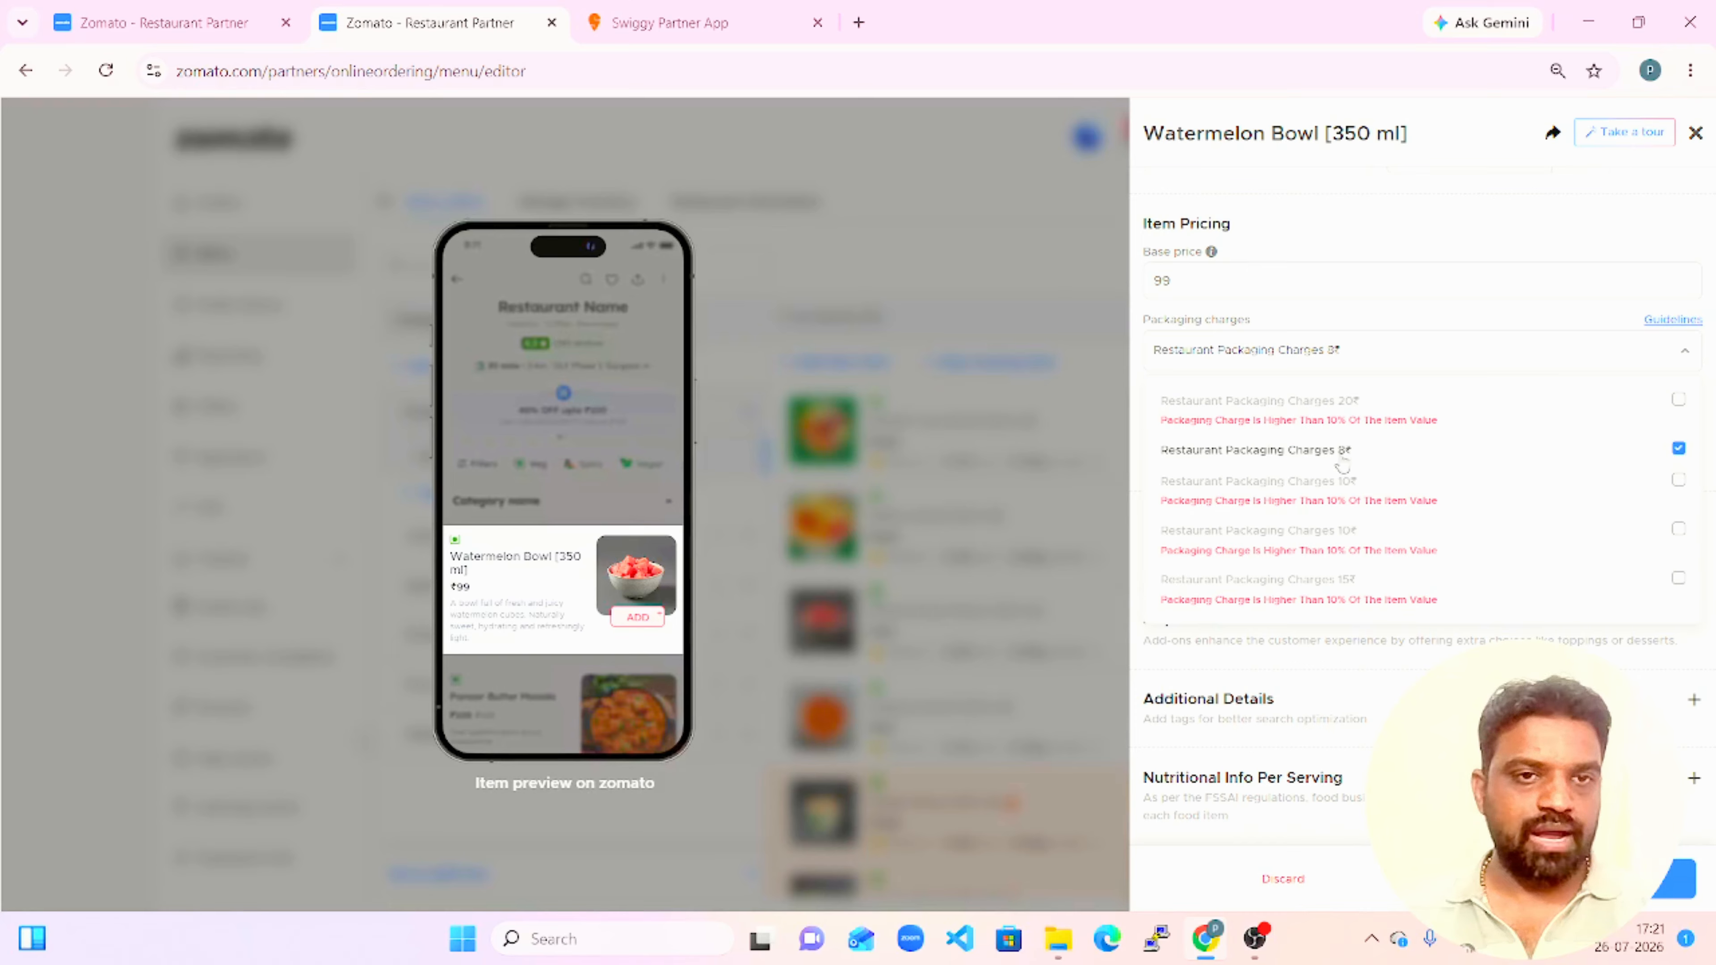
{"action": "left_click", "coordinate": [1532, 669]}
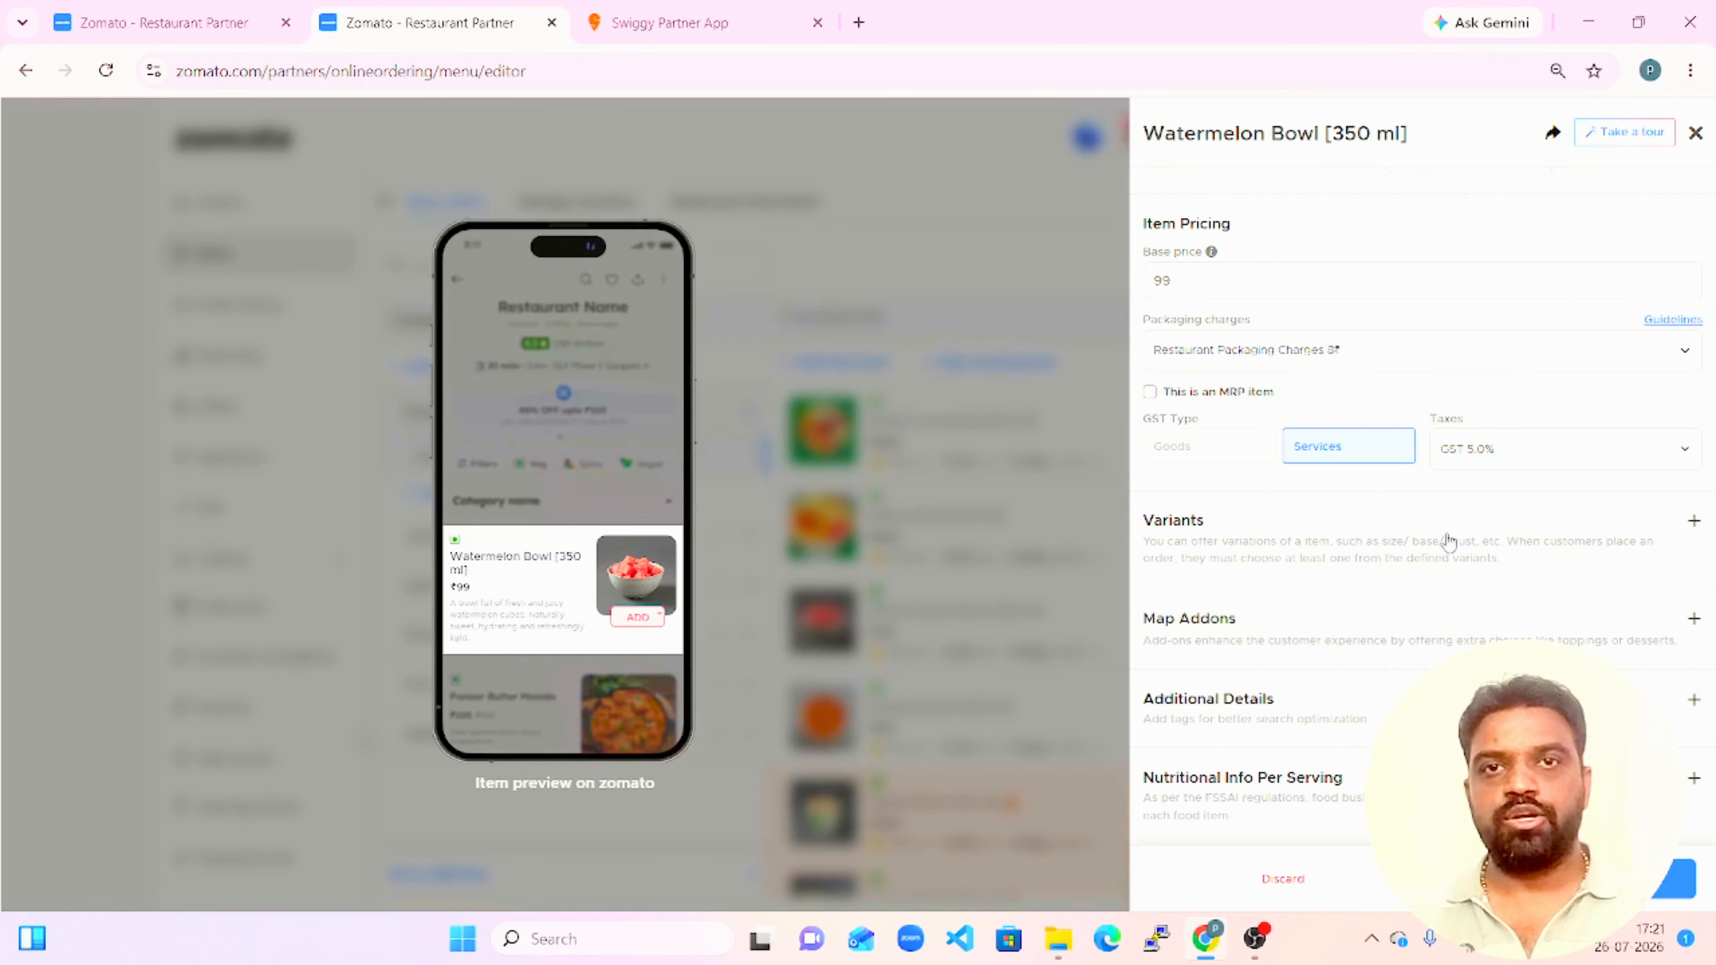
{"action": "left_click", "coordinate": [1560, 878]}
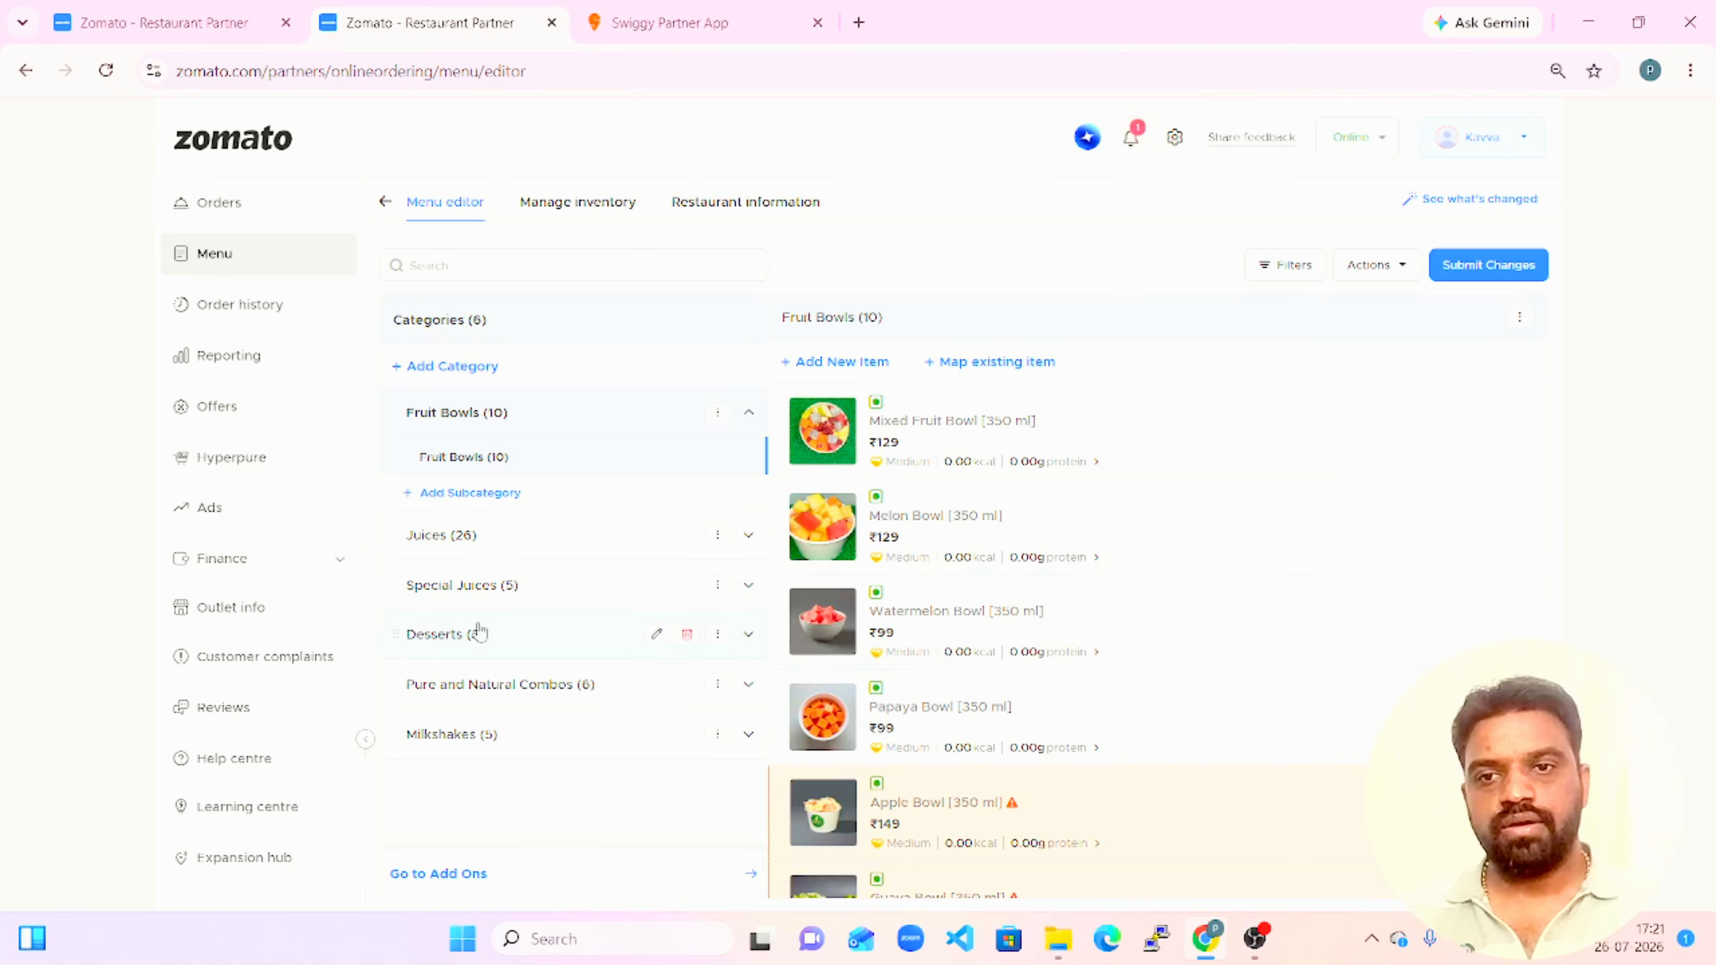
Check the packaging charge assigned to Custard Fruit Salad in Desserts, and close the item's details.
{"action": "left_click", "coordinate": [478, 633]}
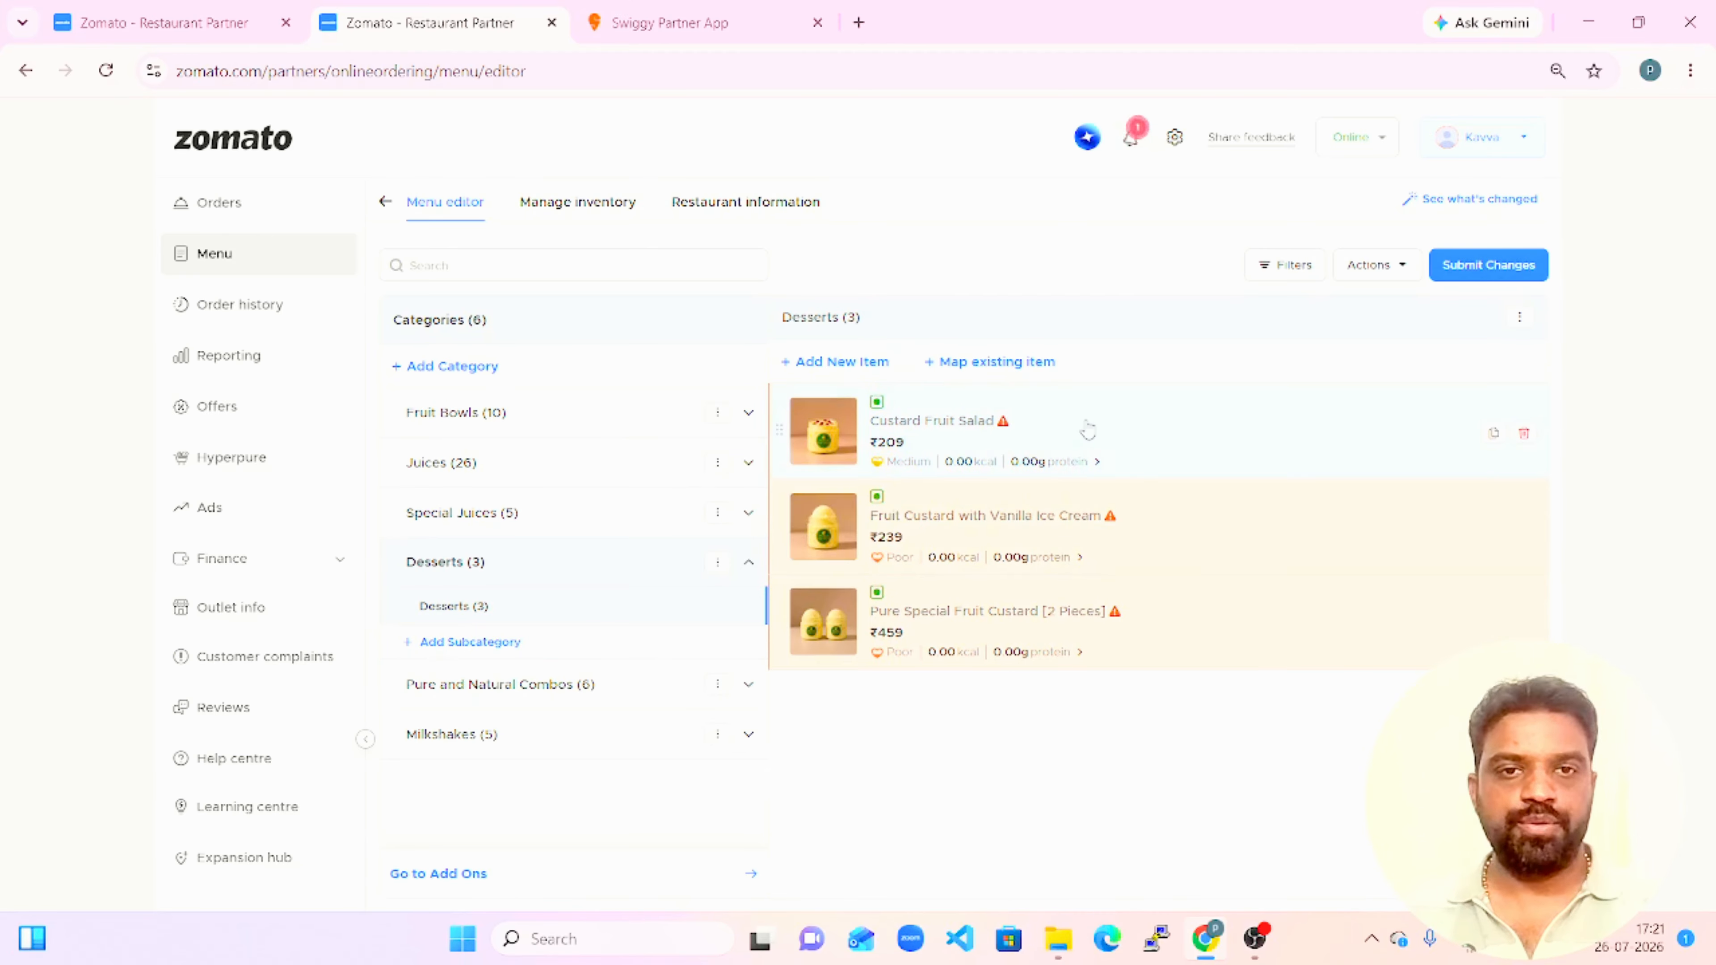
{"action": "left_click", "coordinate": [1086, 428]}
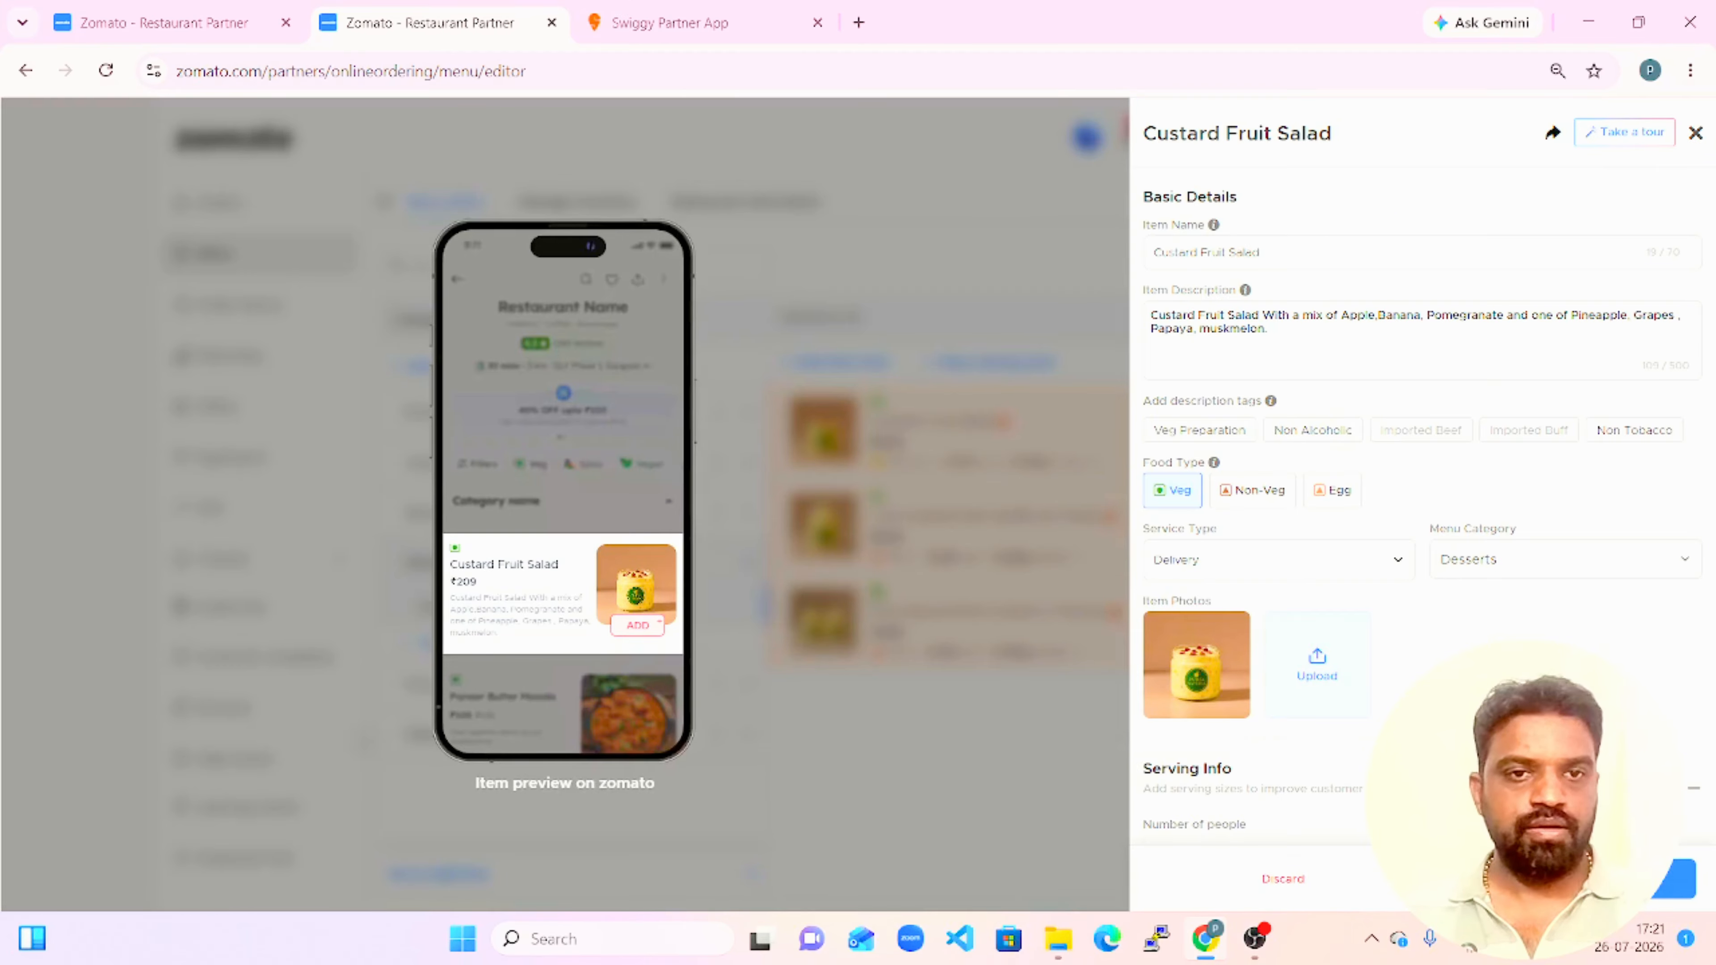
{"action": "scroll", "coordinate": [1419, 500], "scroll_direction": "down", "scroll_amount": 10}
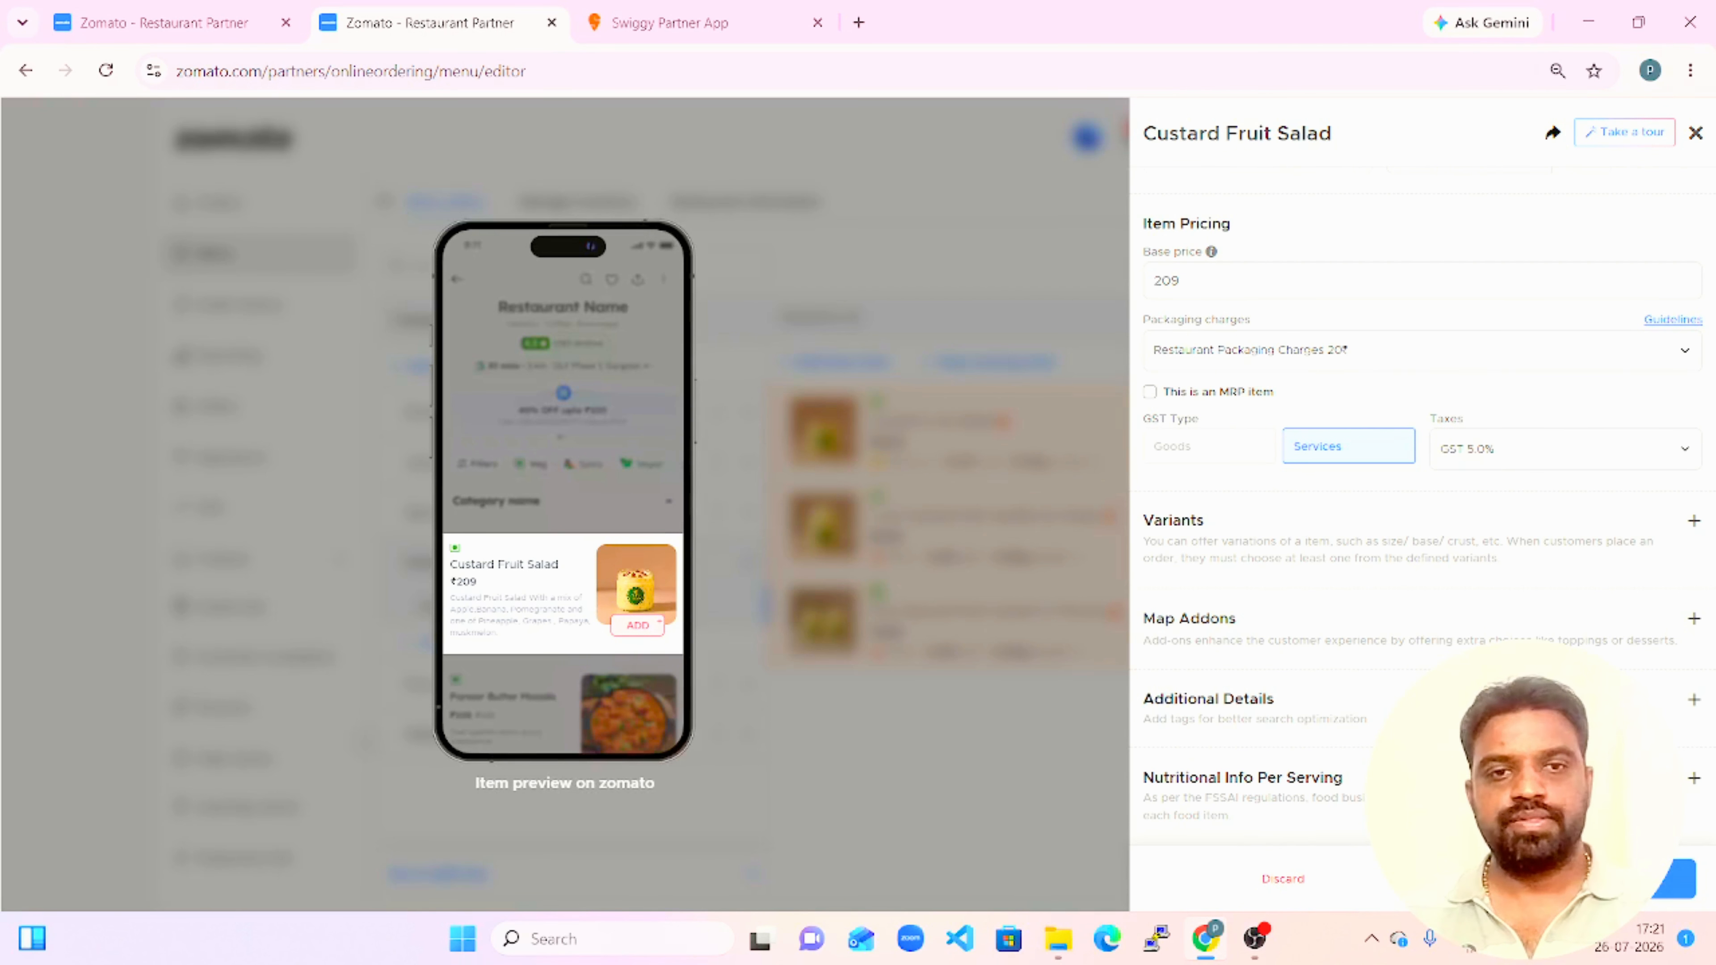
{"action": "left_click", "coordinate": [1554, 878]}
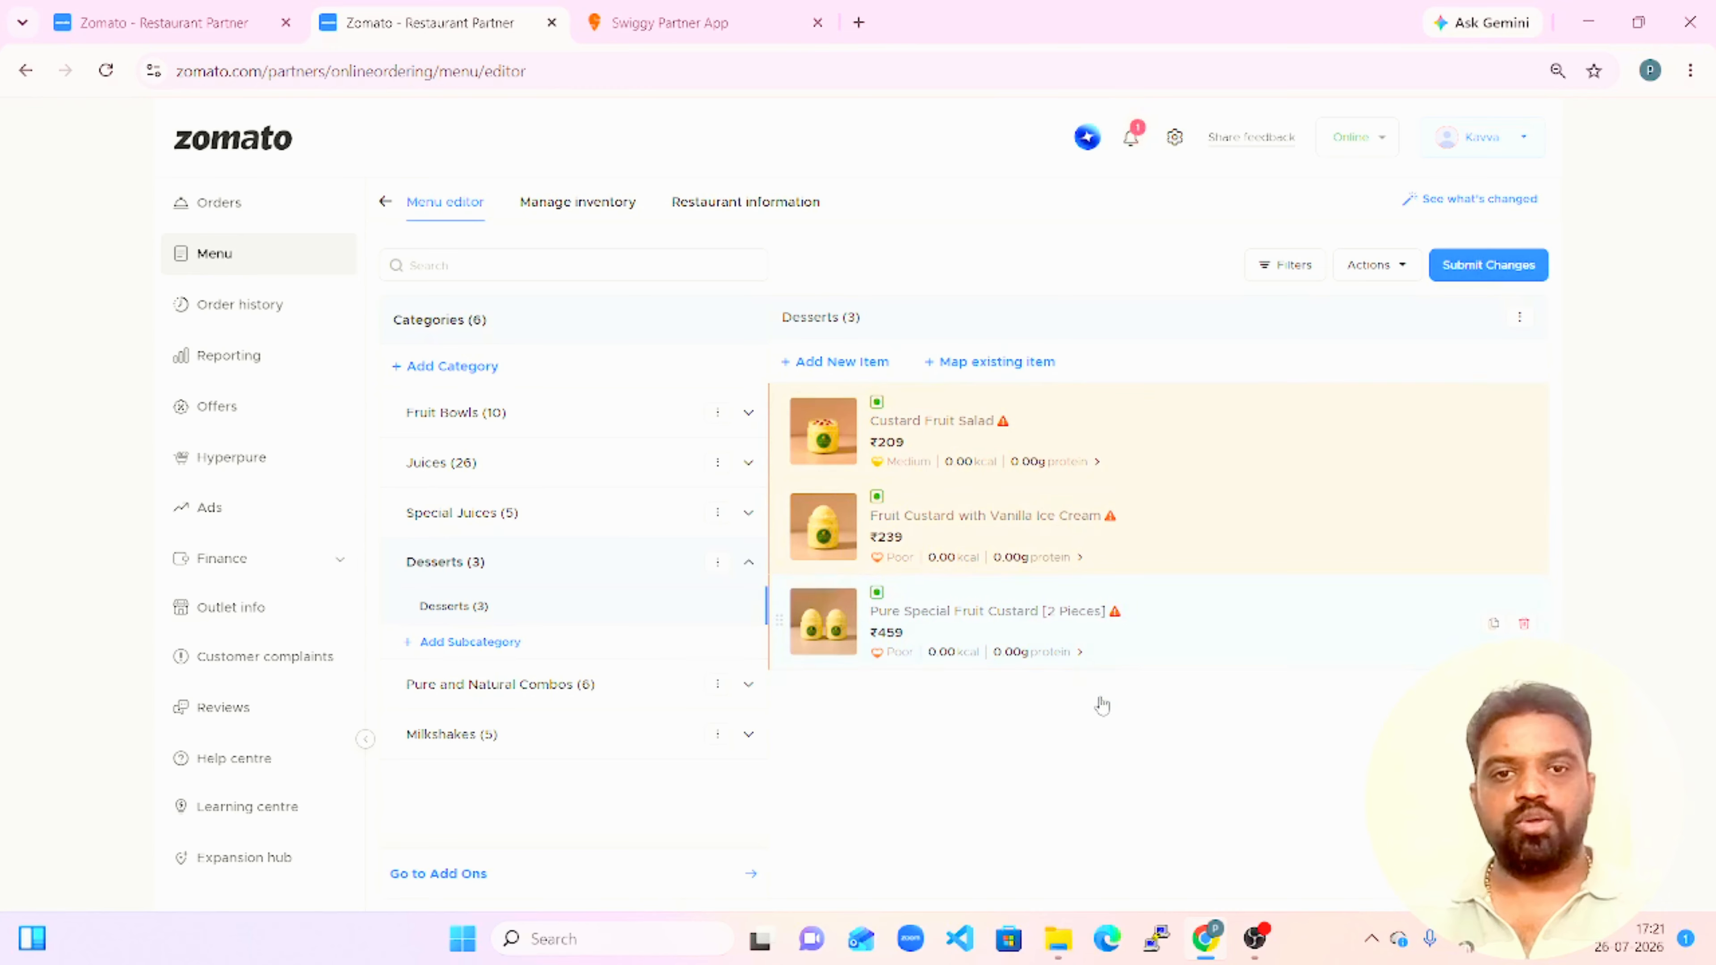
Review the Pure and Natural Combos prices, add the Bowl and Juice Combo subcategory to the ₹20 packaging charge, and save the mapping.
{"action": "left_click", "coordinate": [553, 703]}
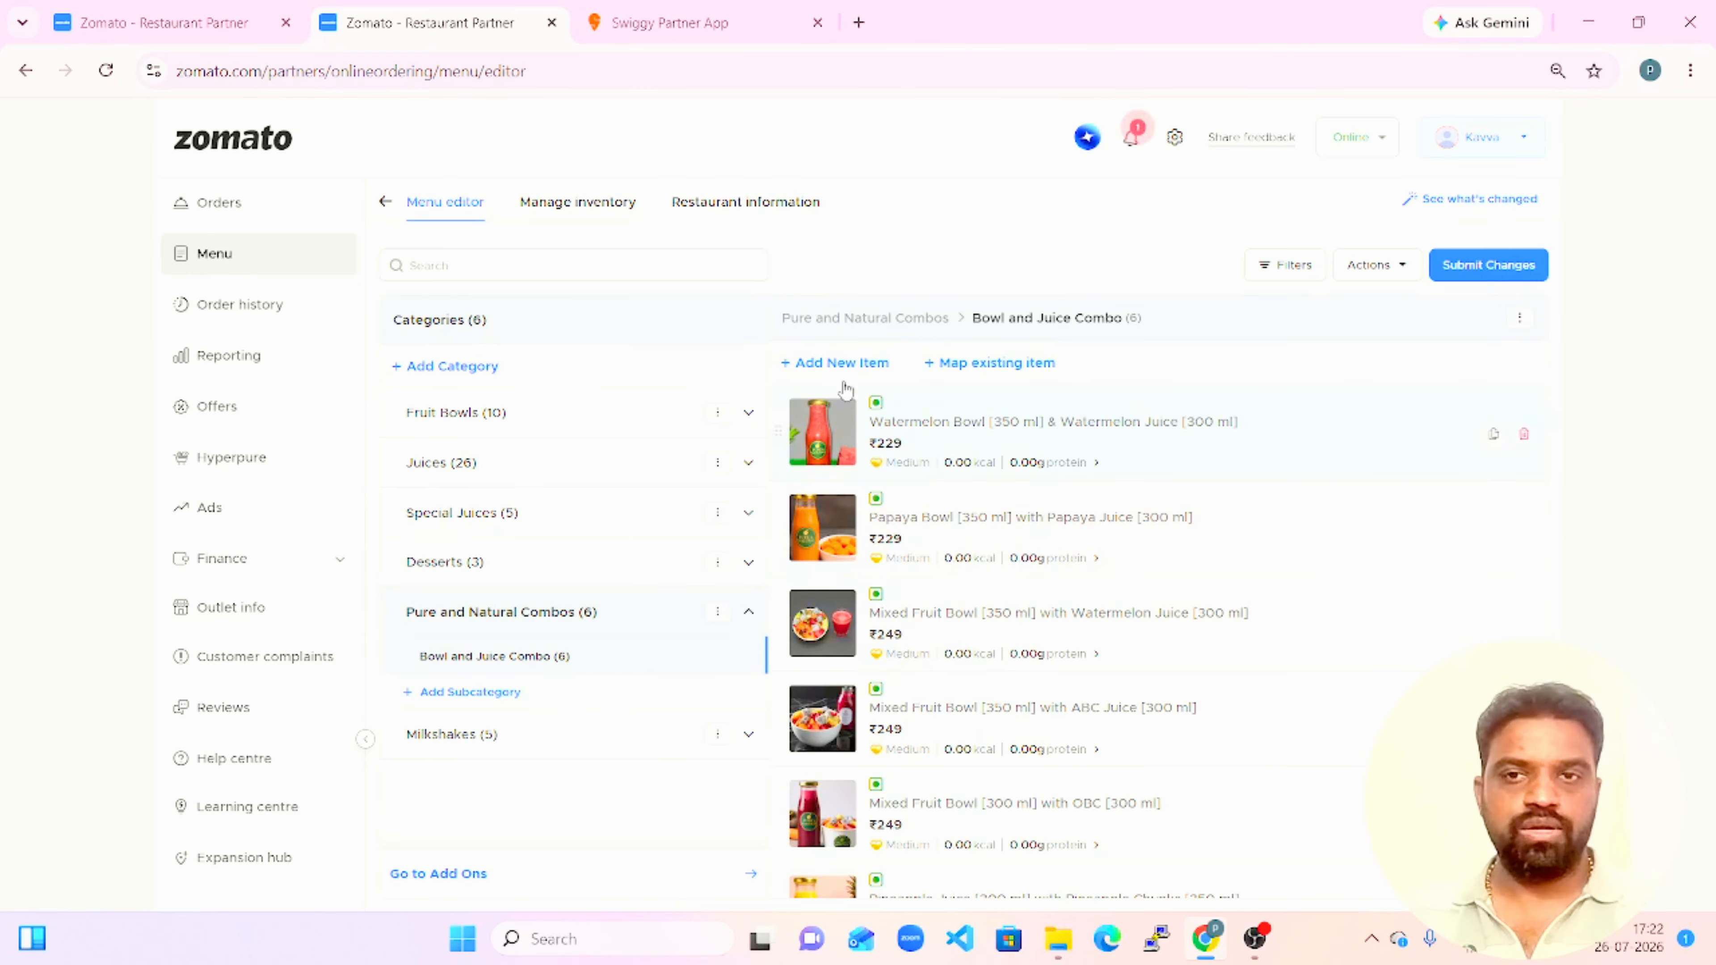
{"action": "left_click", "coordinate": [161, 25]}
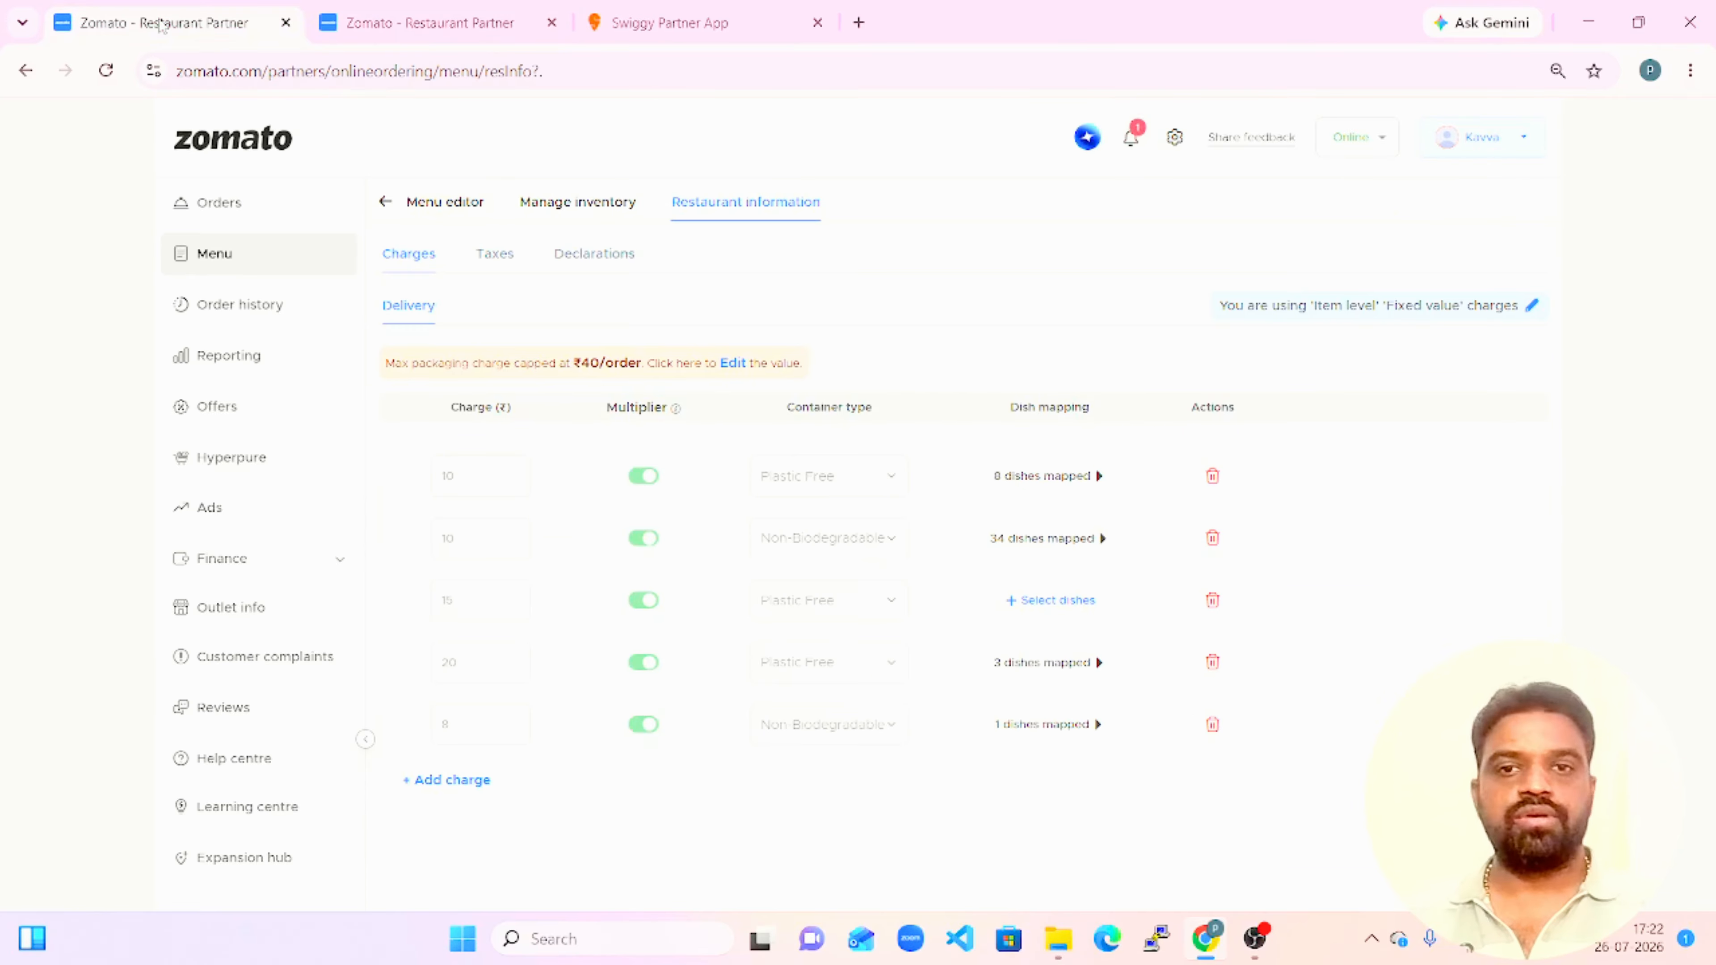
{"action": "left_click", "coordinate": [1045, 663]}
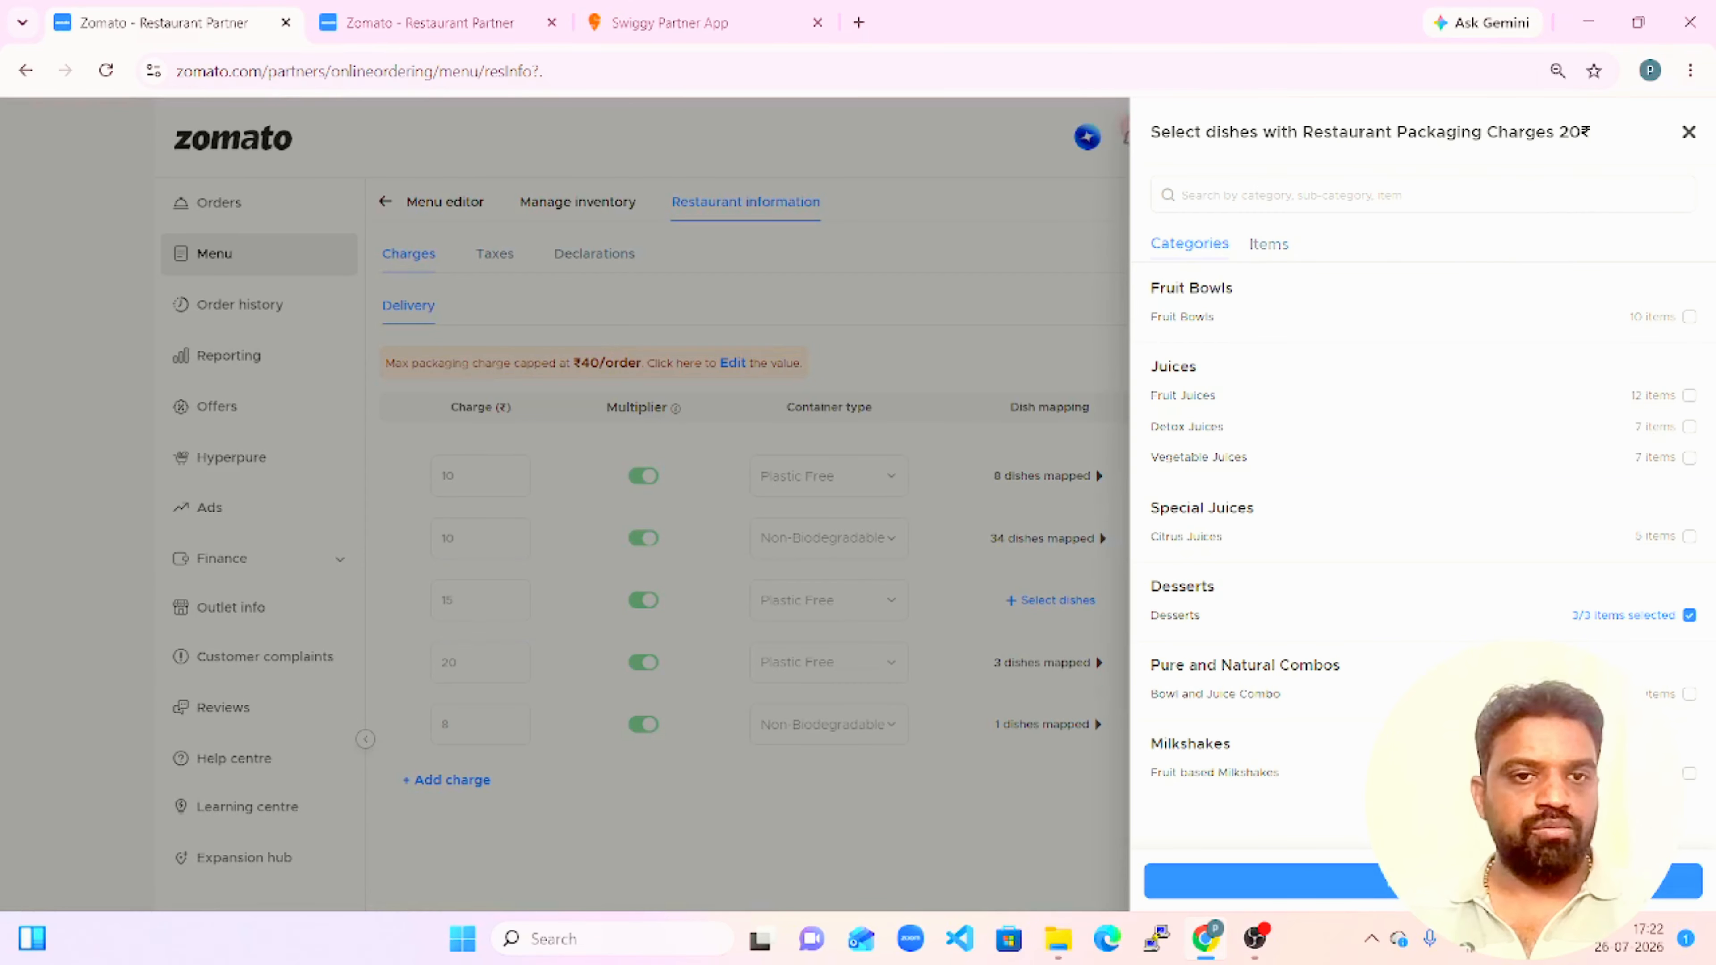
{"action": "left_click", "coordinate": [1378, 886]}
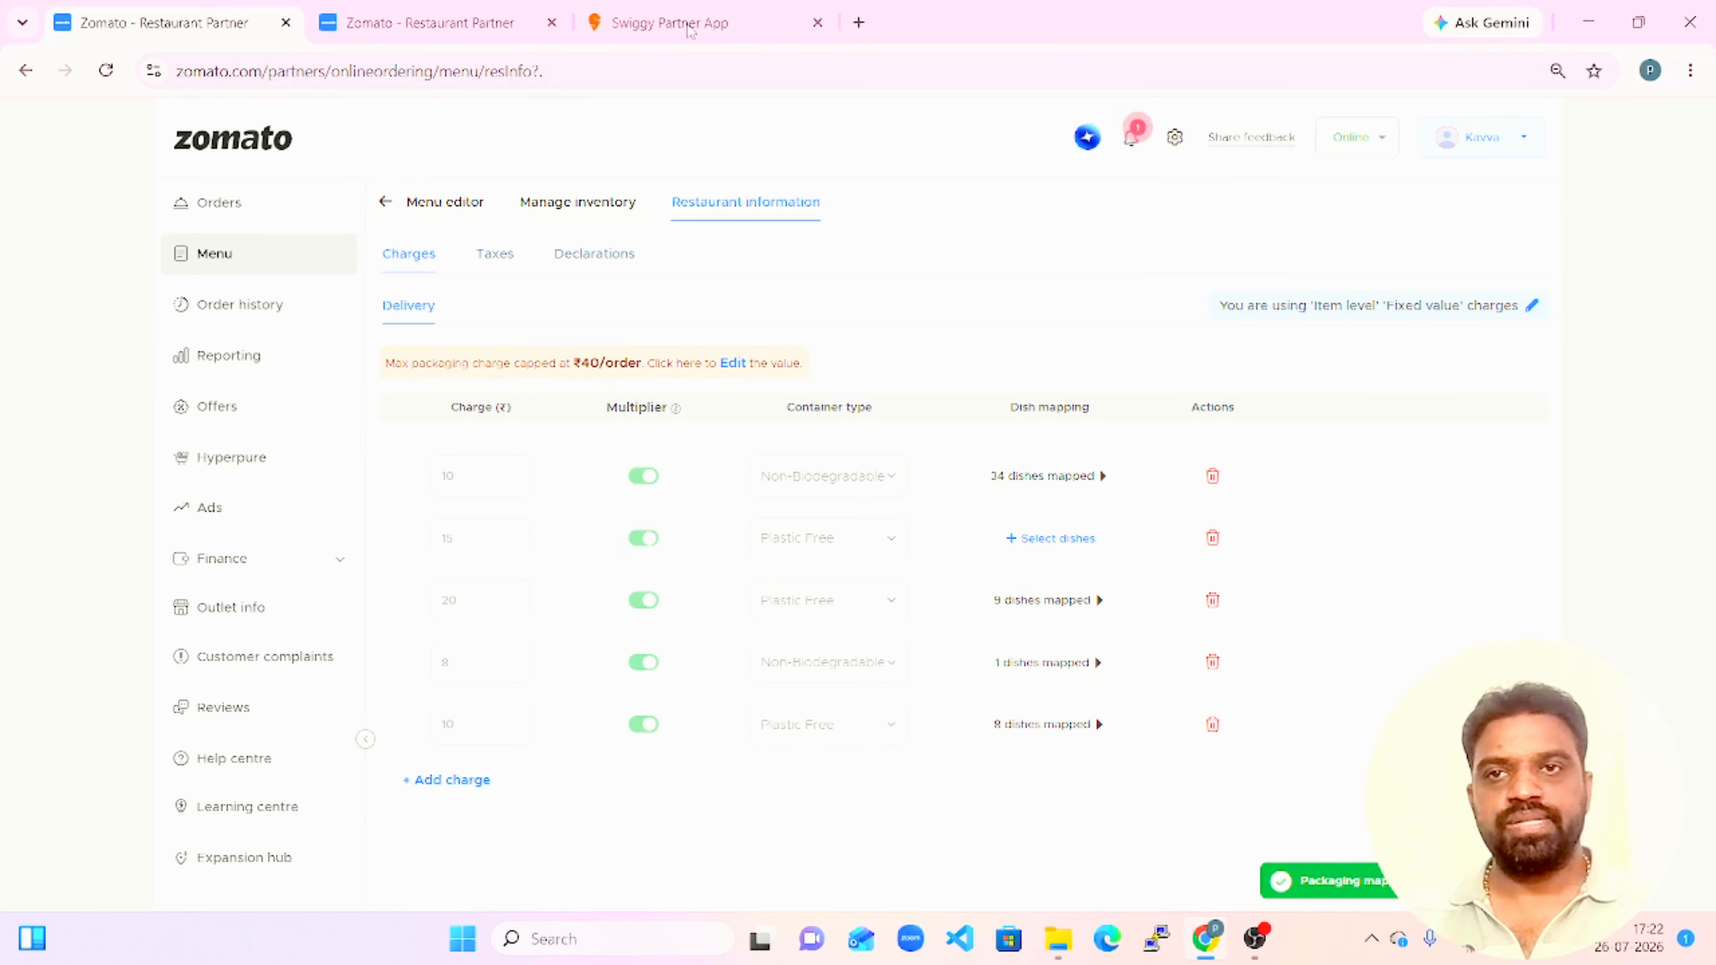
Examine which packaging charges are available for Apple Juice (300 ml) under Fruit Juices in the menu editor.
{"action": "left_click", "coordinate": [470, 22]}
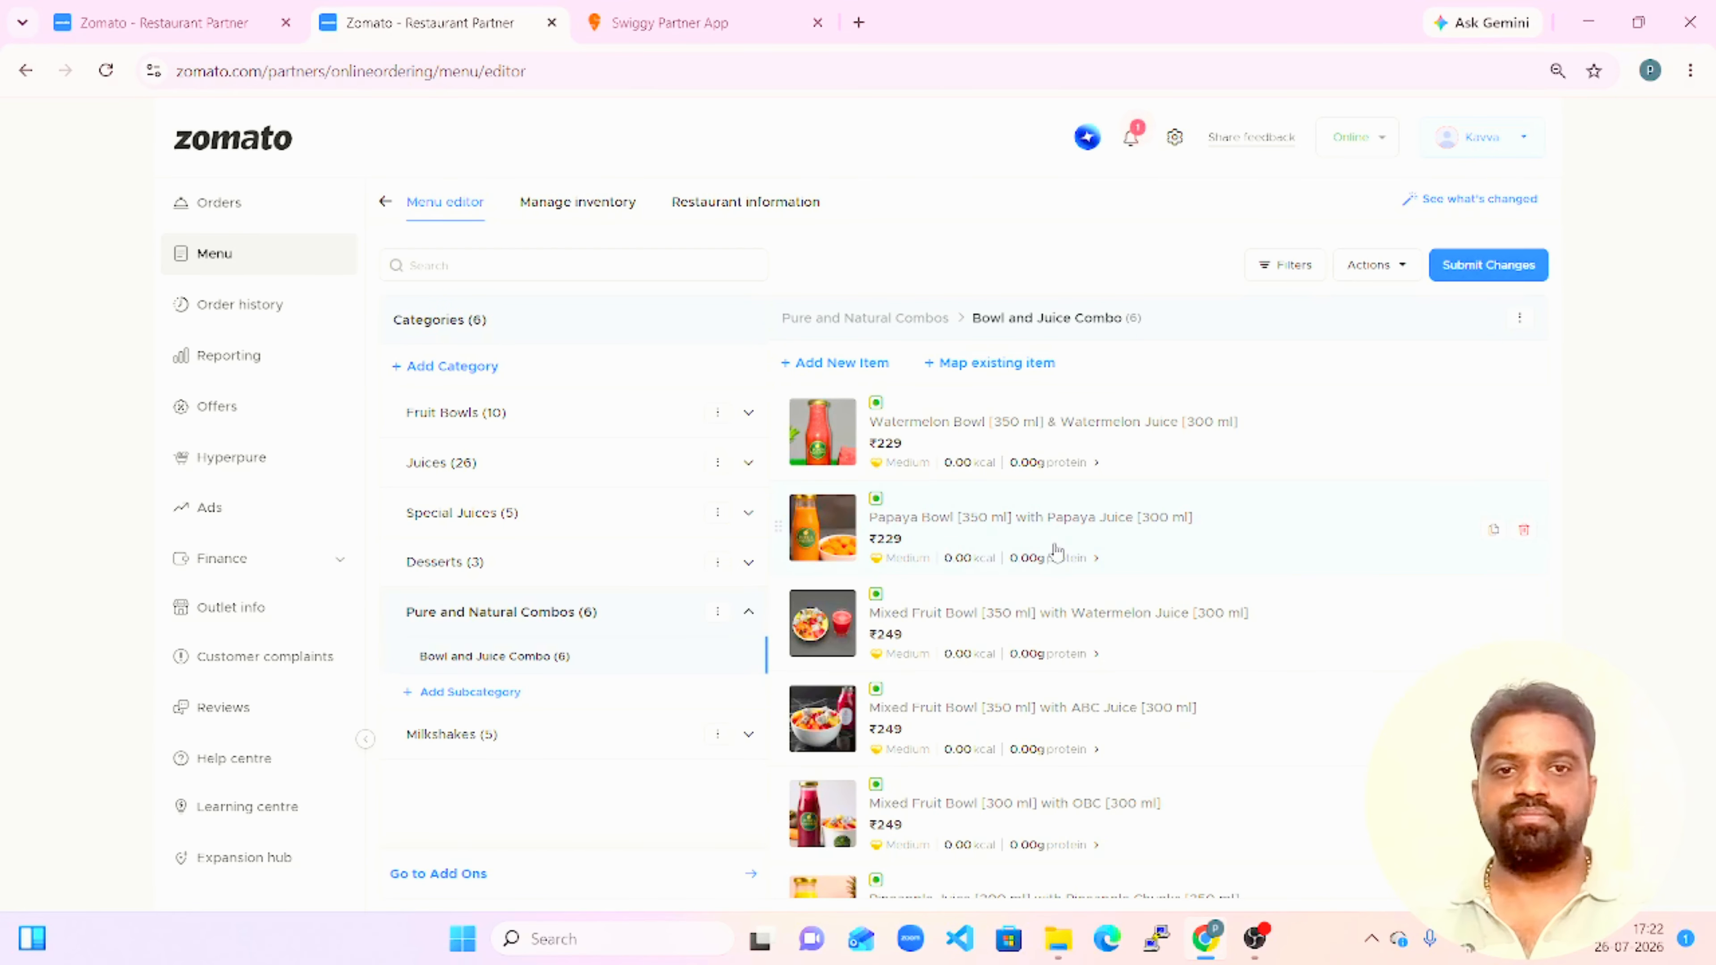
{"action": "left_click", "coordinate": [565, 479]}
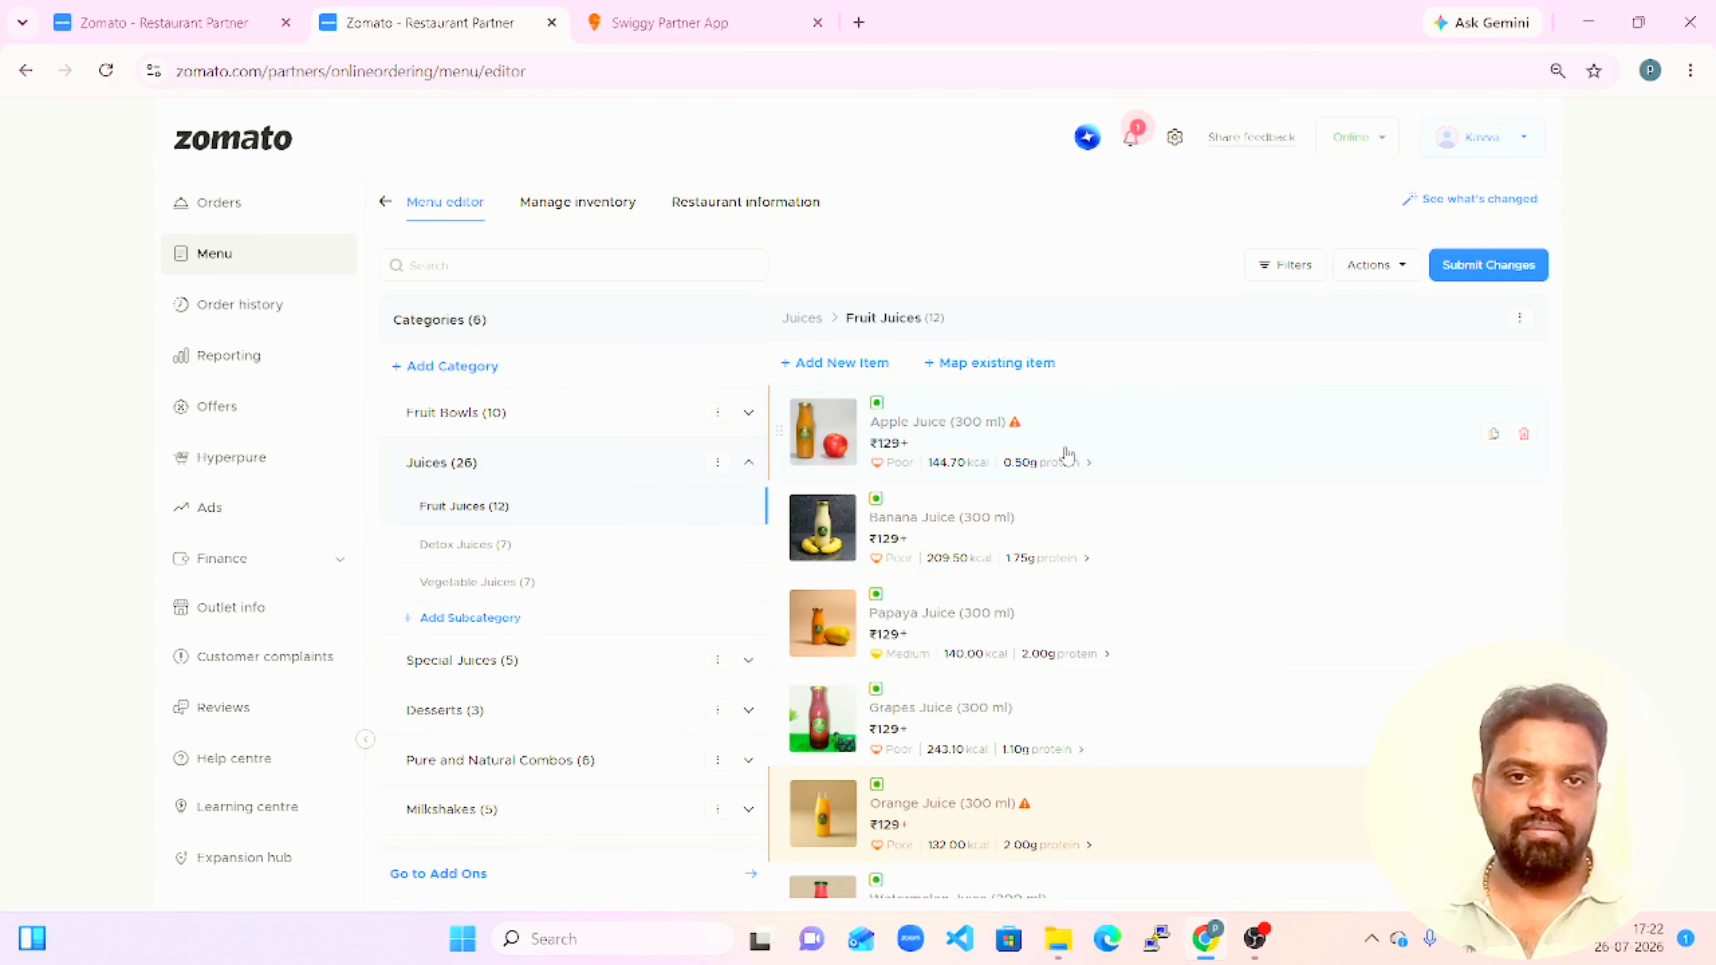
{"action": "left_click", "coordinate": [1065, 452]}
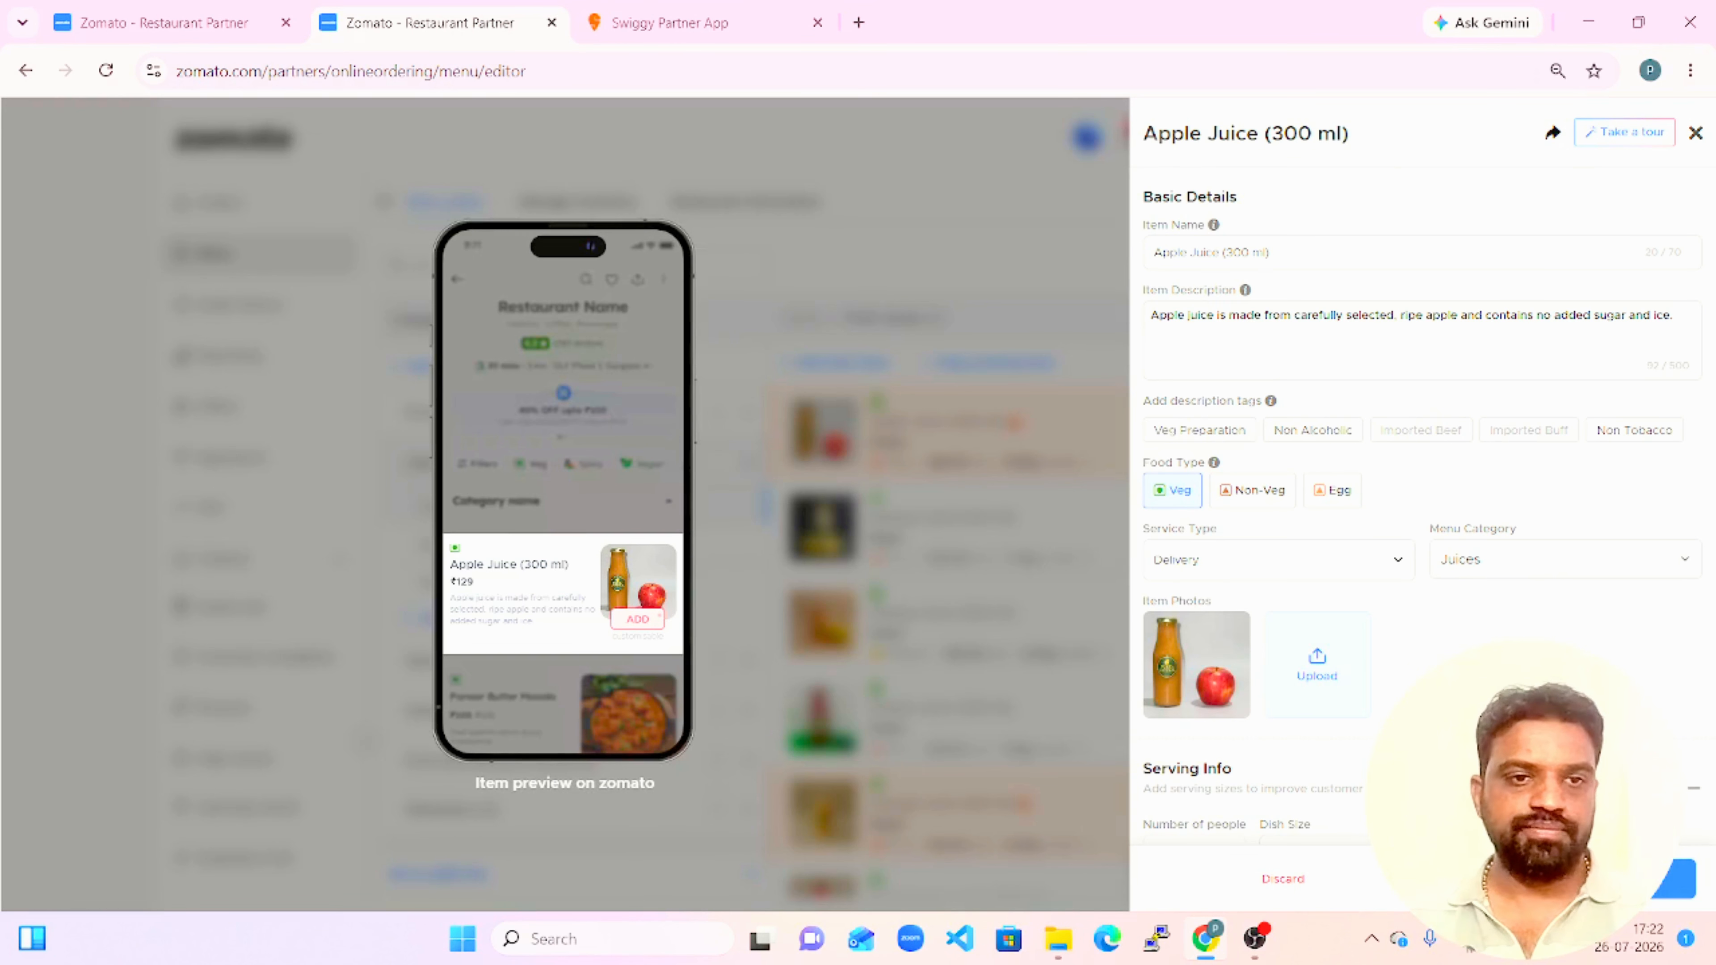
{"action": "scroll", "coordinate": [1419, 500], "scroll_direction": "down", "scroll_amount": 10}
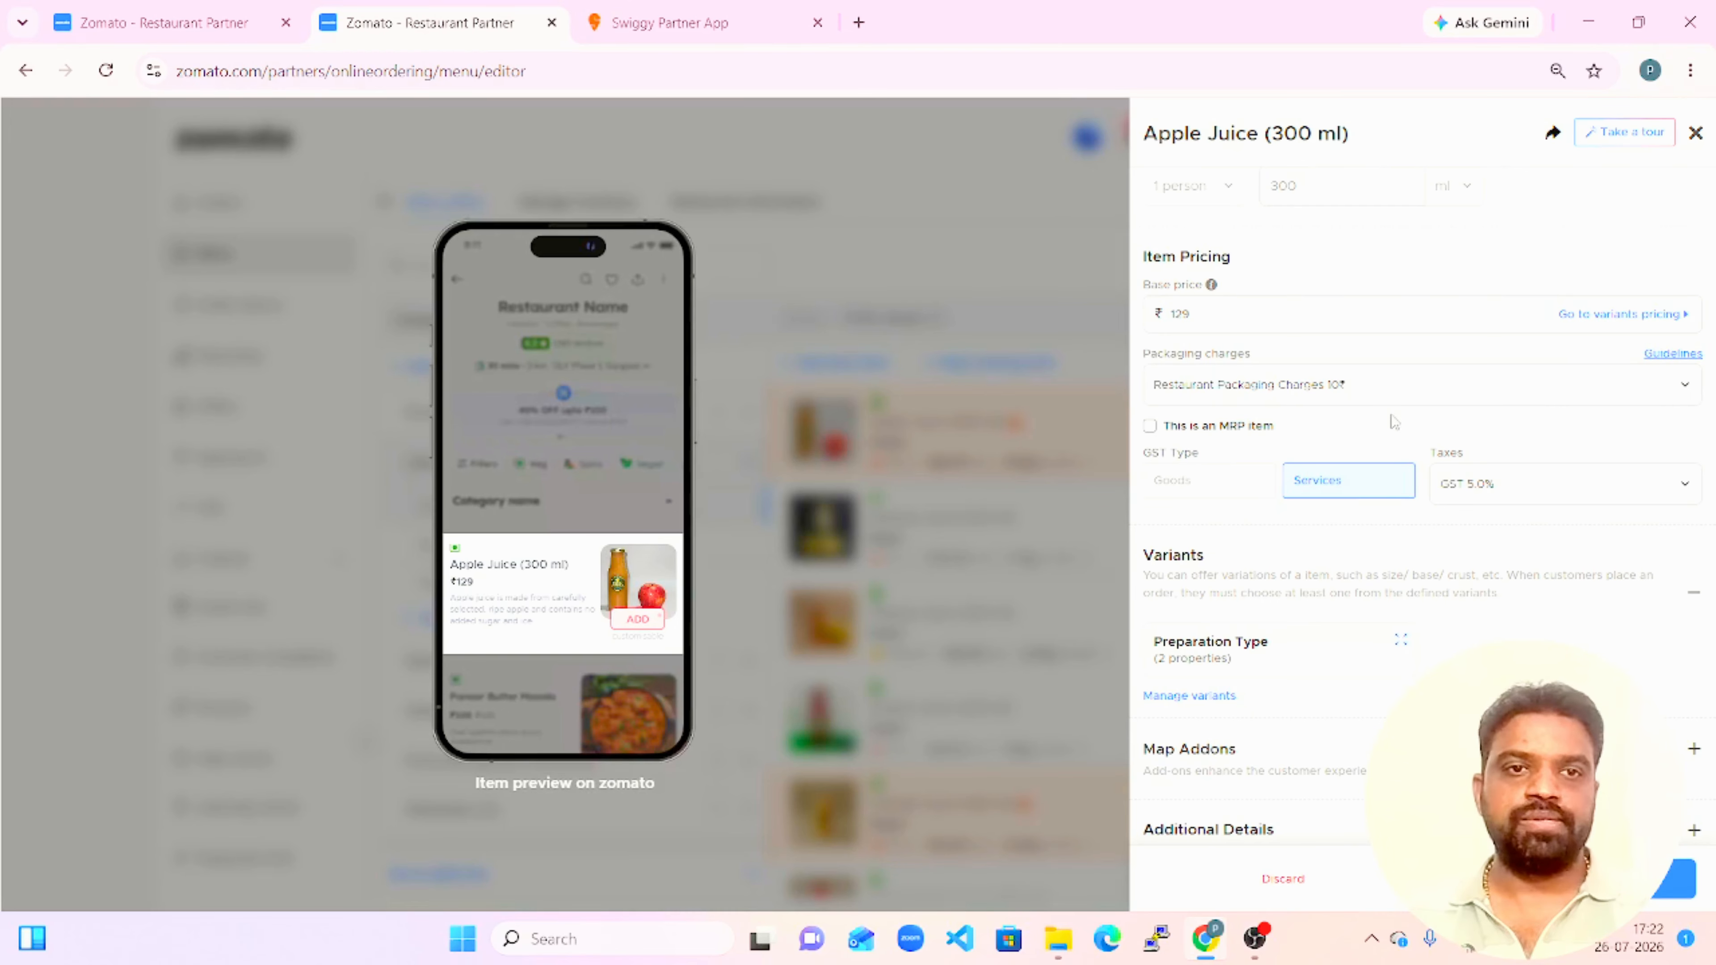
{"action": "left_click", "coordinate": [1553, 398]}
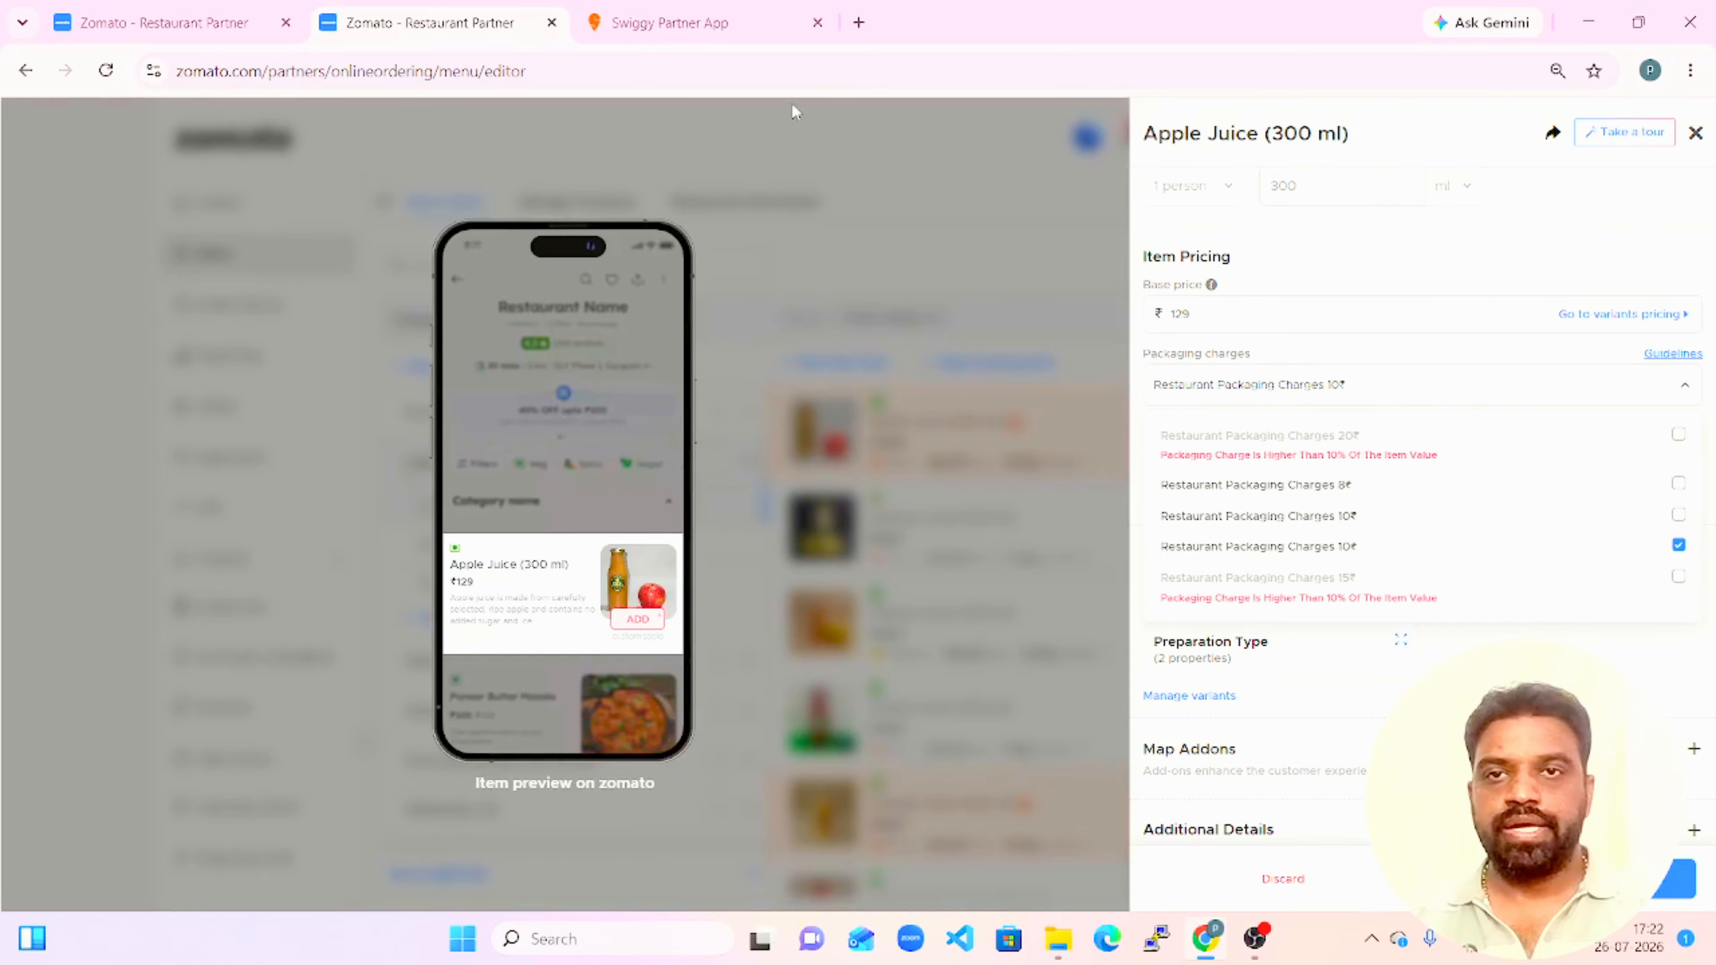
Add a ₹12 delivery packaging charge with the Plastic Free container type, and save it to select its dishes.
{"action": "left_click", "coordinate": [240, 16]}
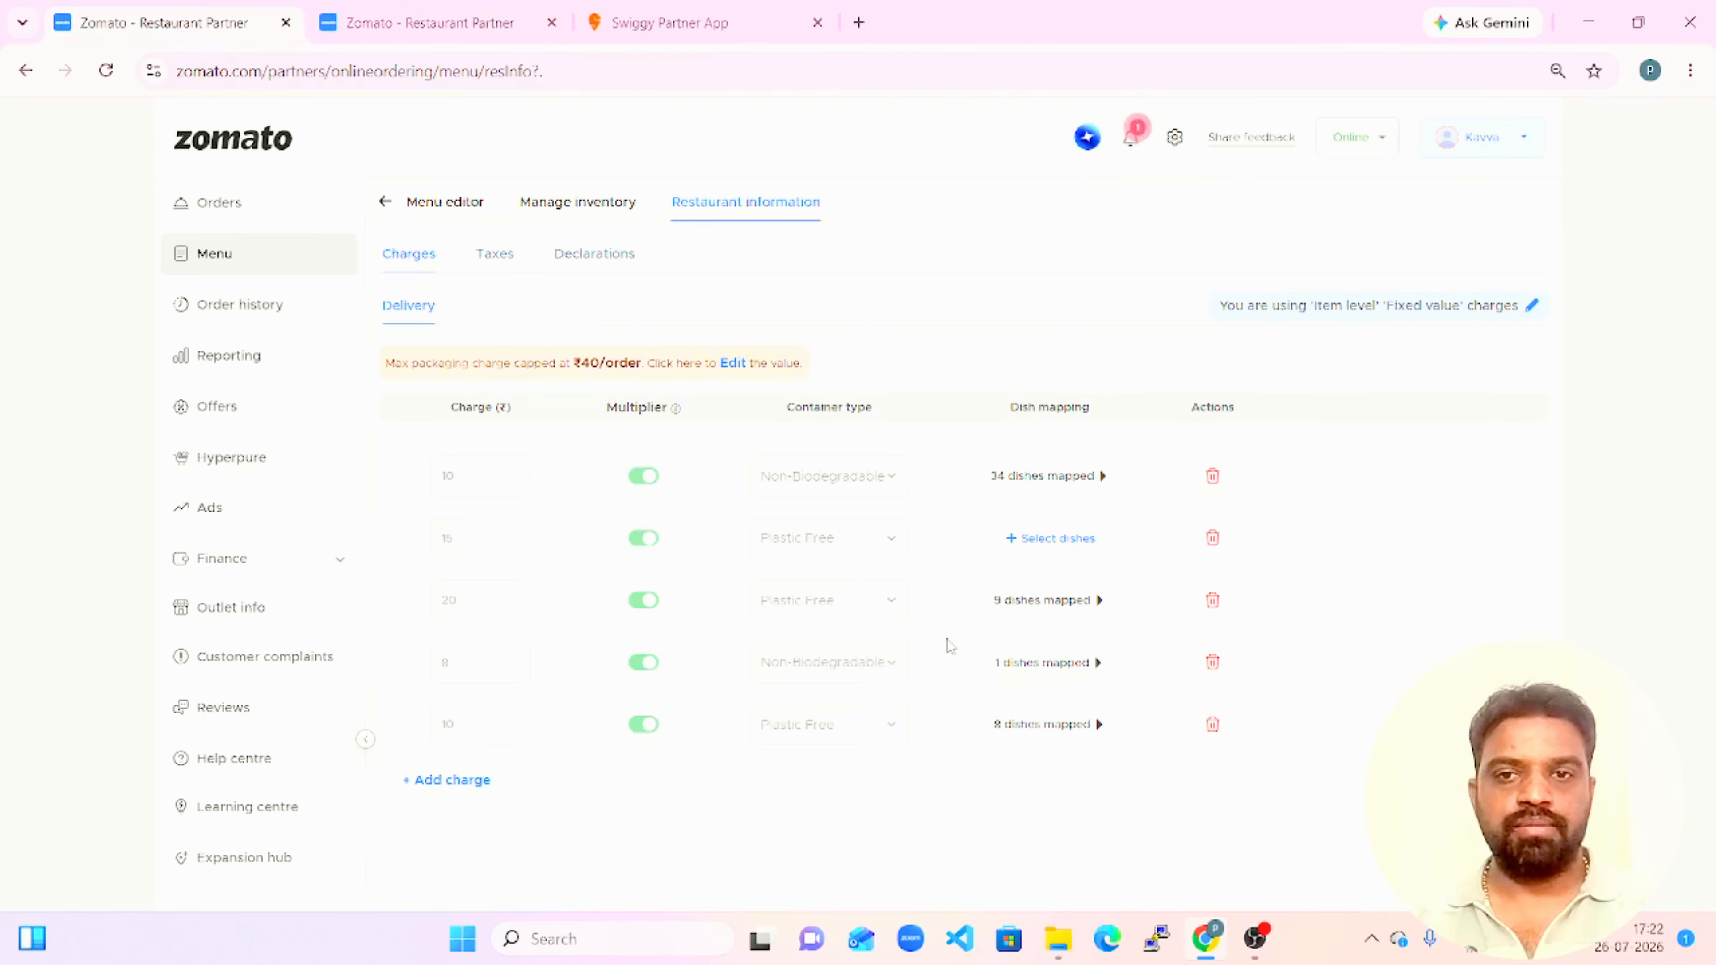
{"action": "left_click", "coordinate": [452, 779]}
{"action": "left_click", "coordinate": [452, 779]}
{"action": "type", "text": "12"}
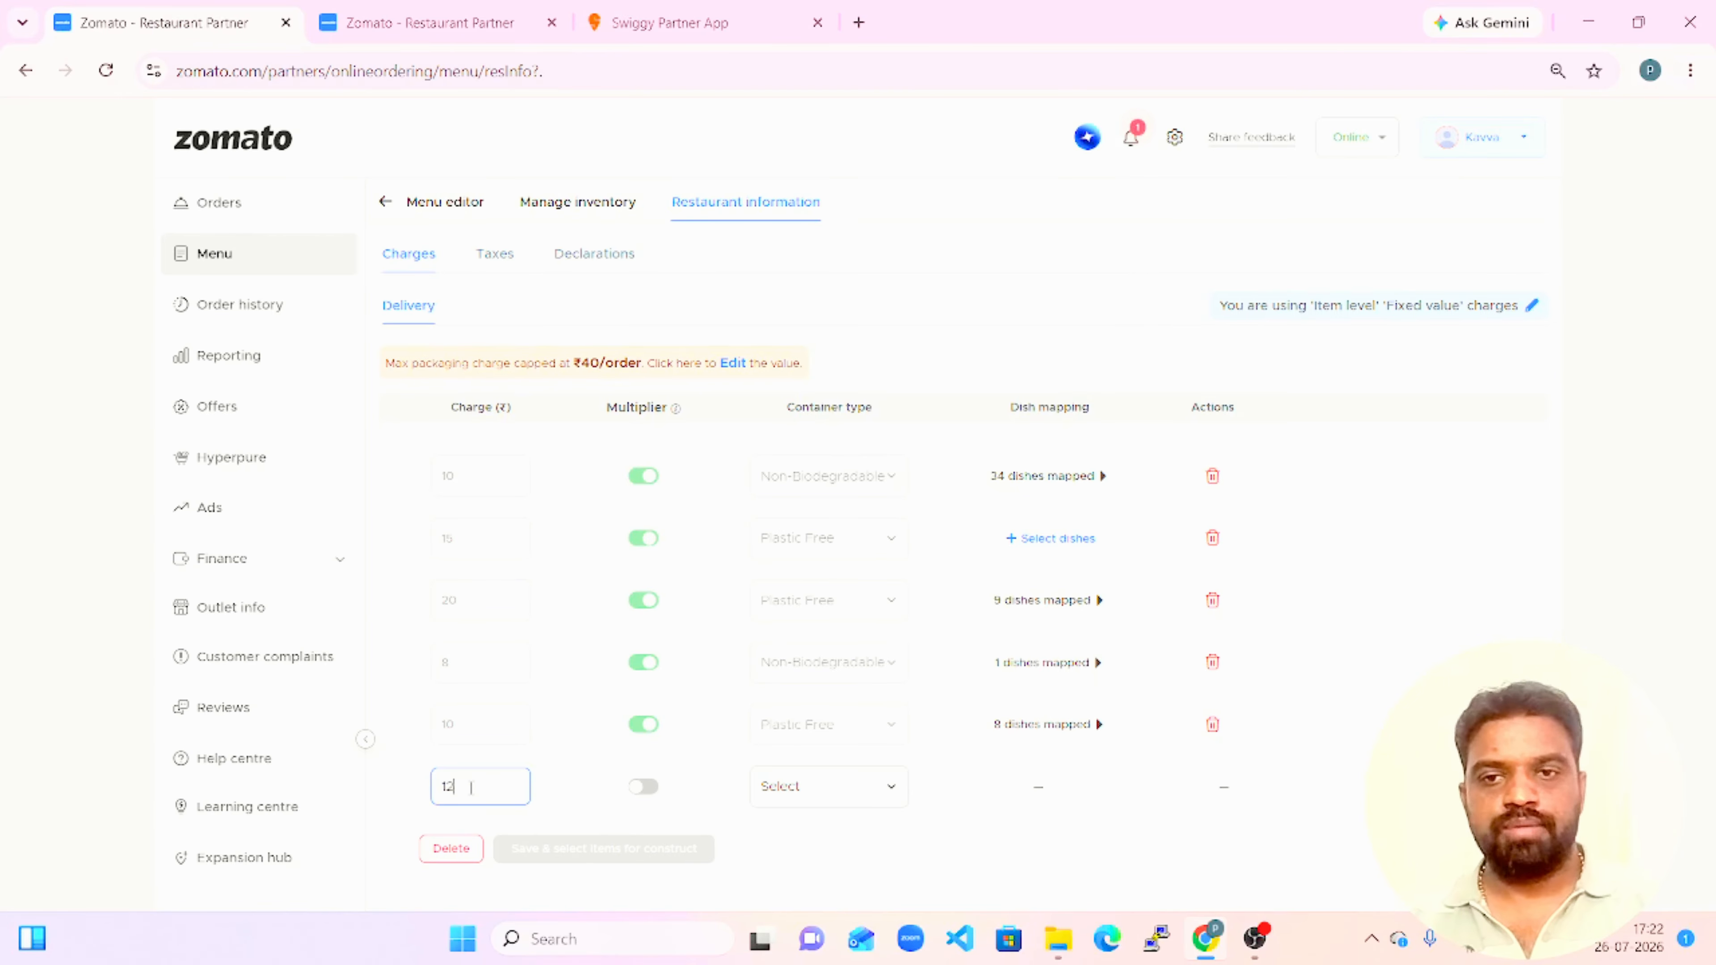
{"action": "left_click", "coordinate": [761, 800]}
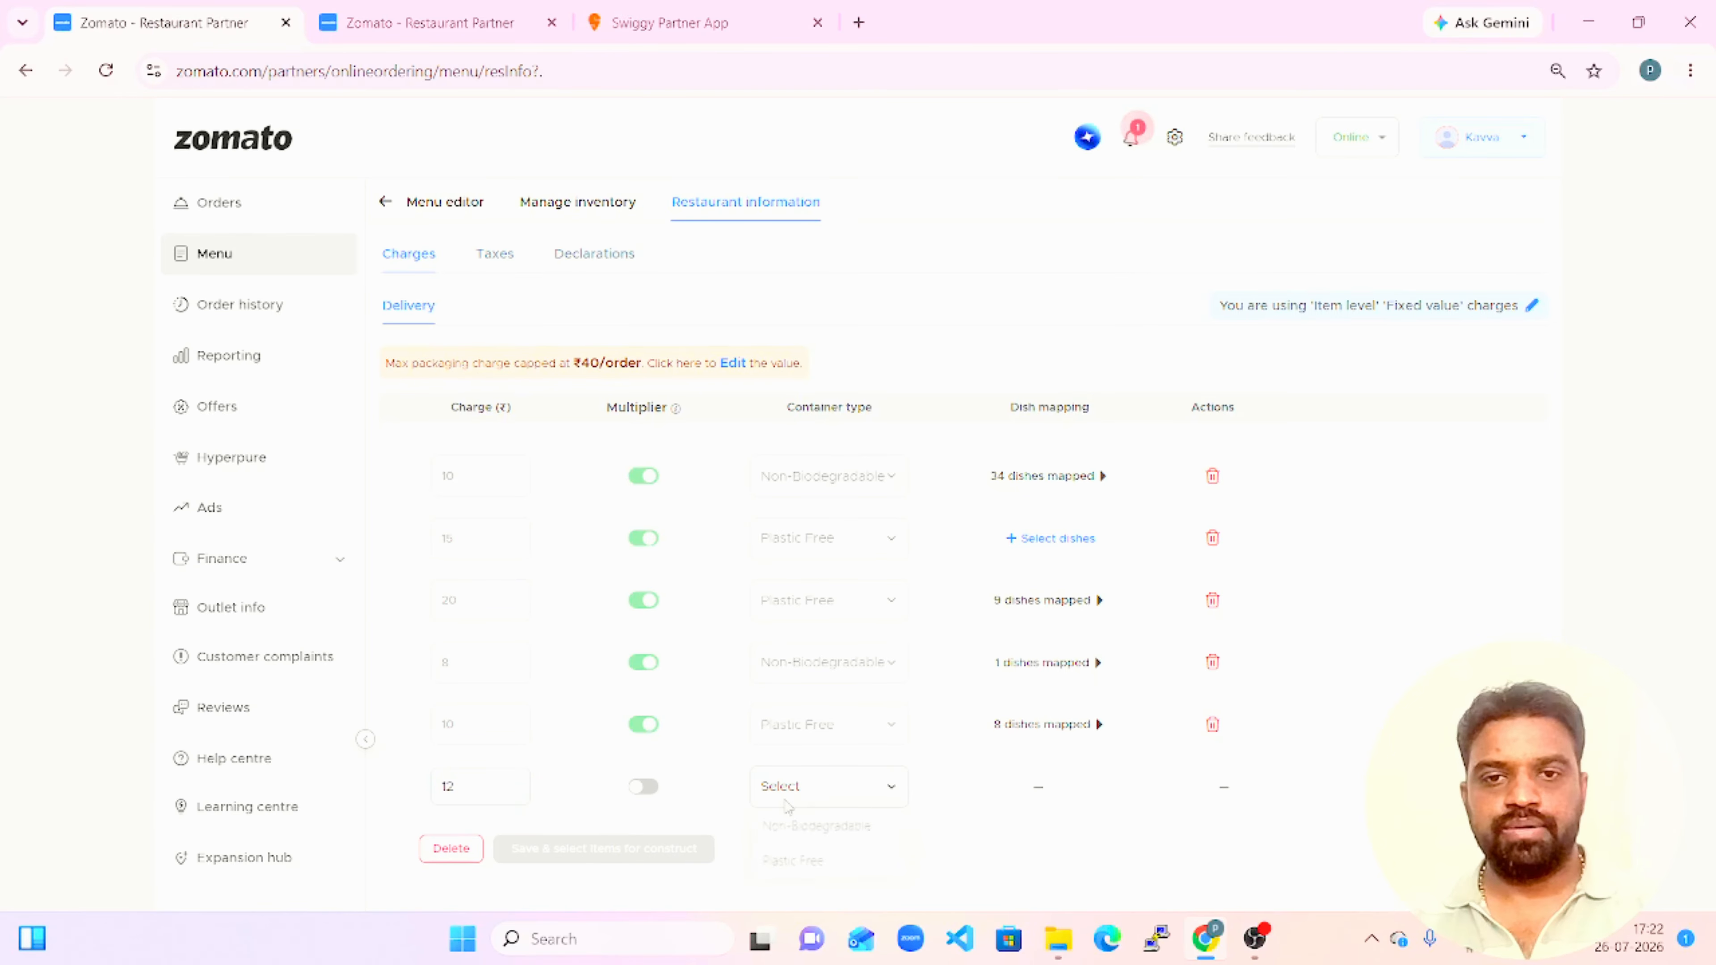
{"action": "left_click", "coordinate": [804, 878]}
{"action": "left_click", "coordinate": [574, 848]}
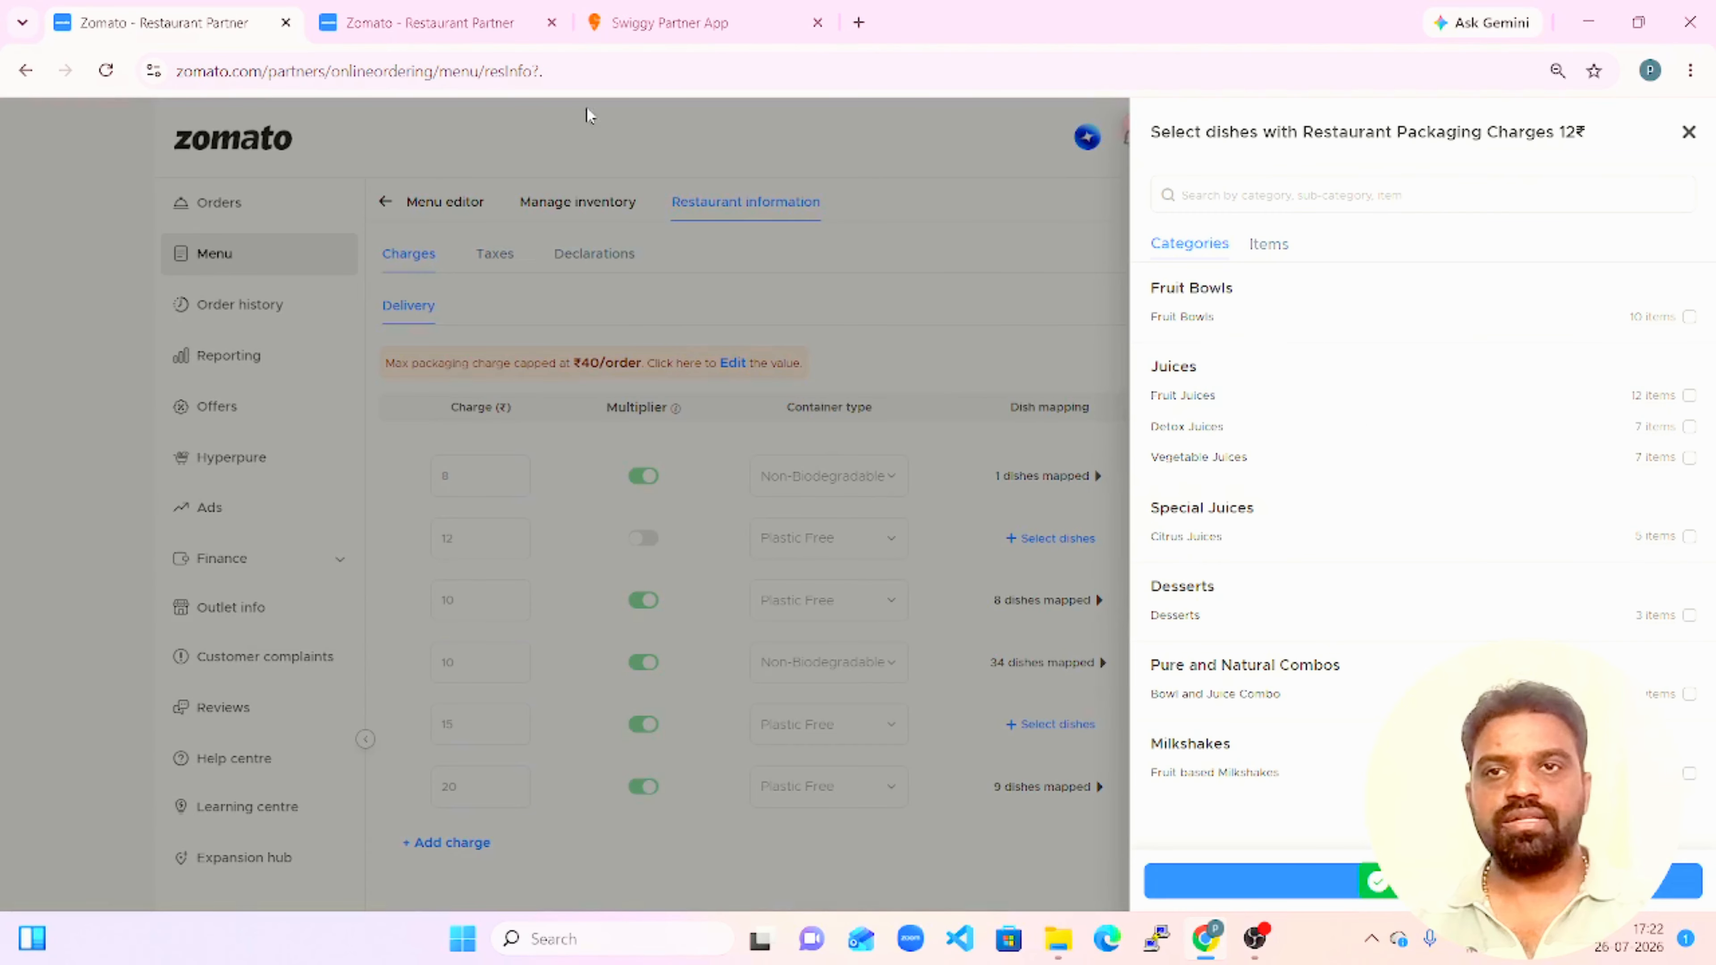
Reload the menu editor, change the packaging charge of Apple Juice (300 ml) to ₹12, and save the item.
{"action": "left_click", "coordinate": [460, 22]}
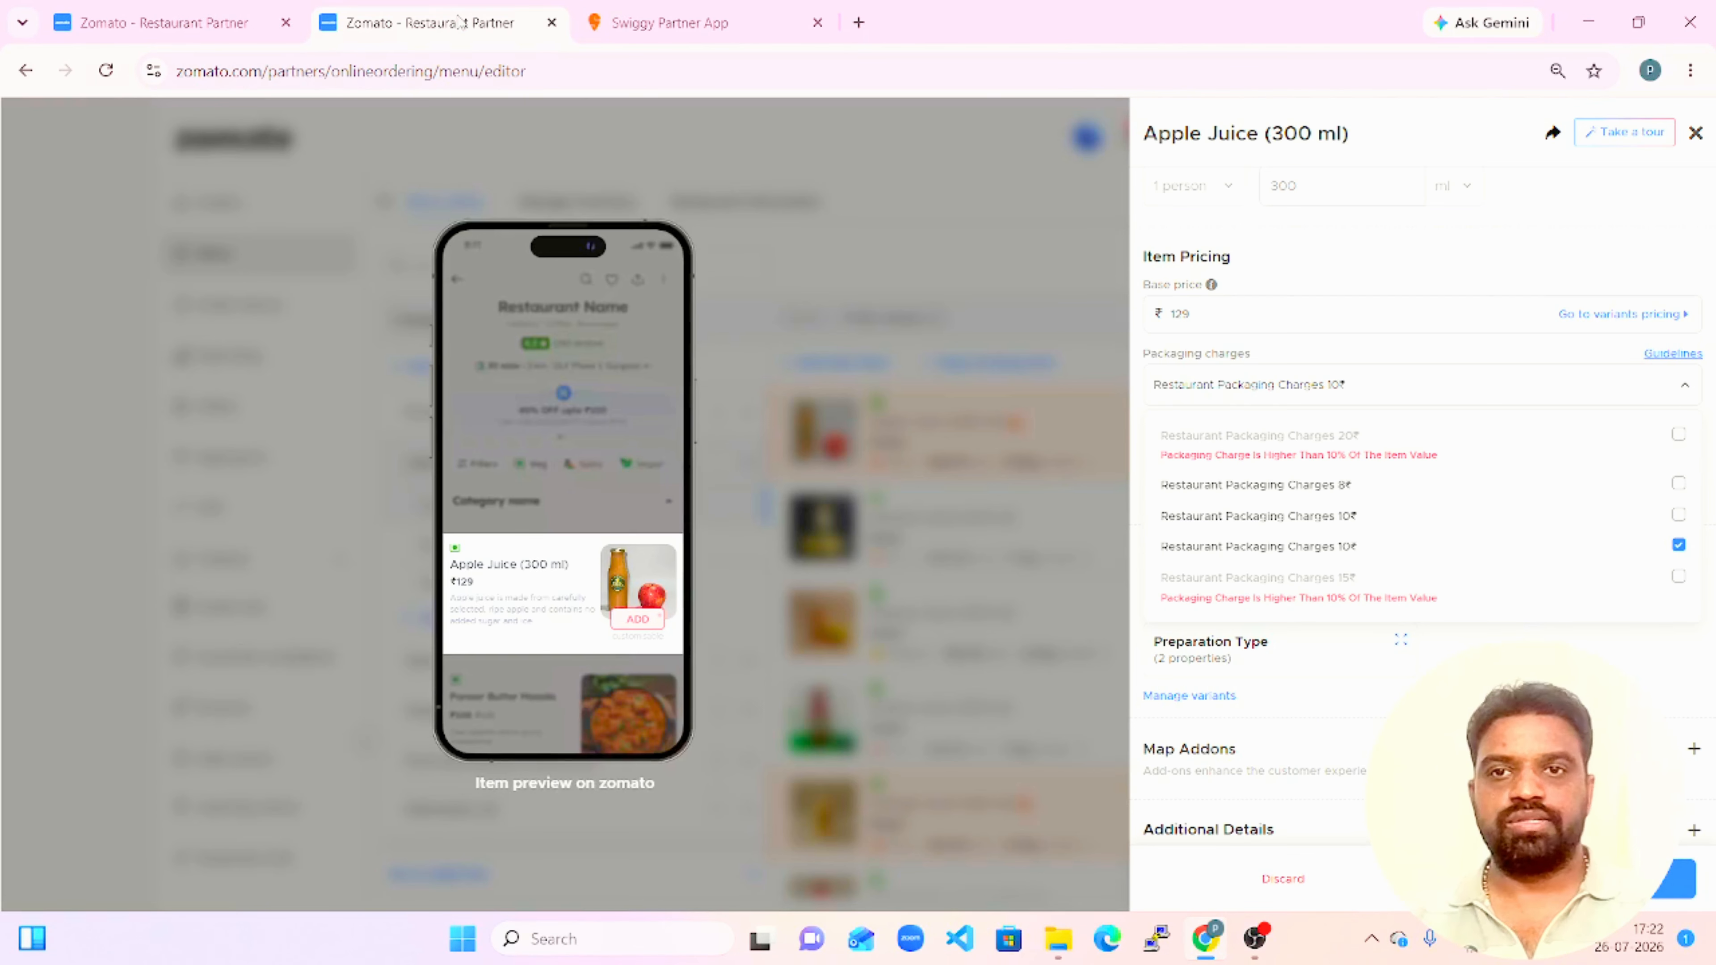
{"action": "left_click", "coordinate": [106, 71]}
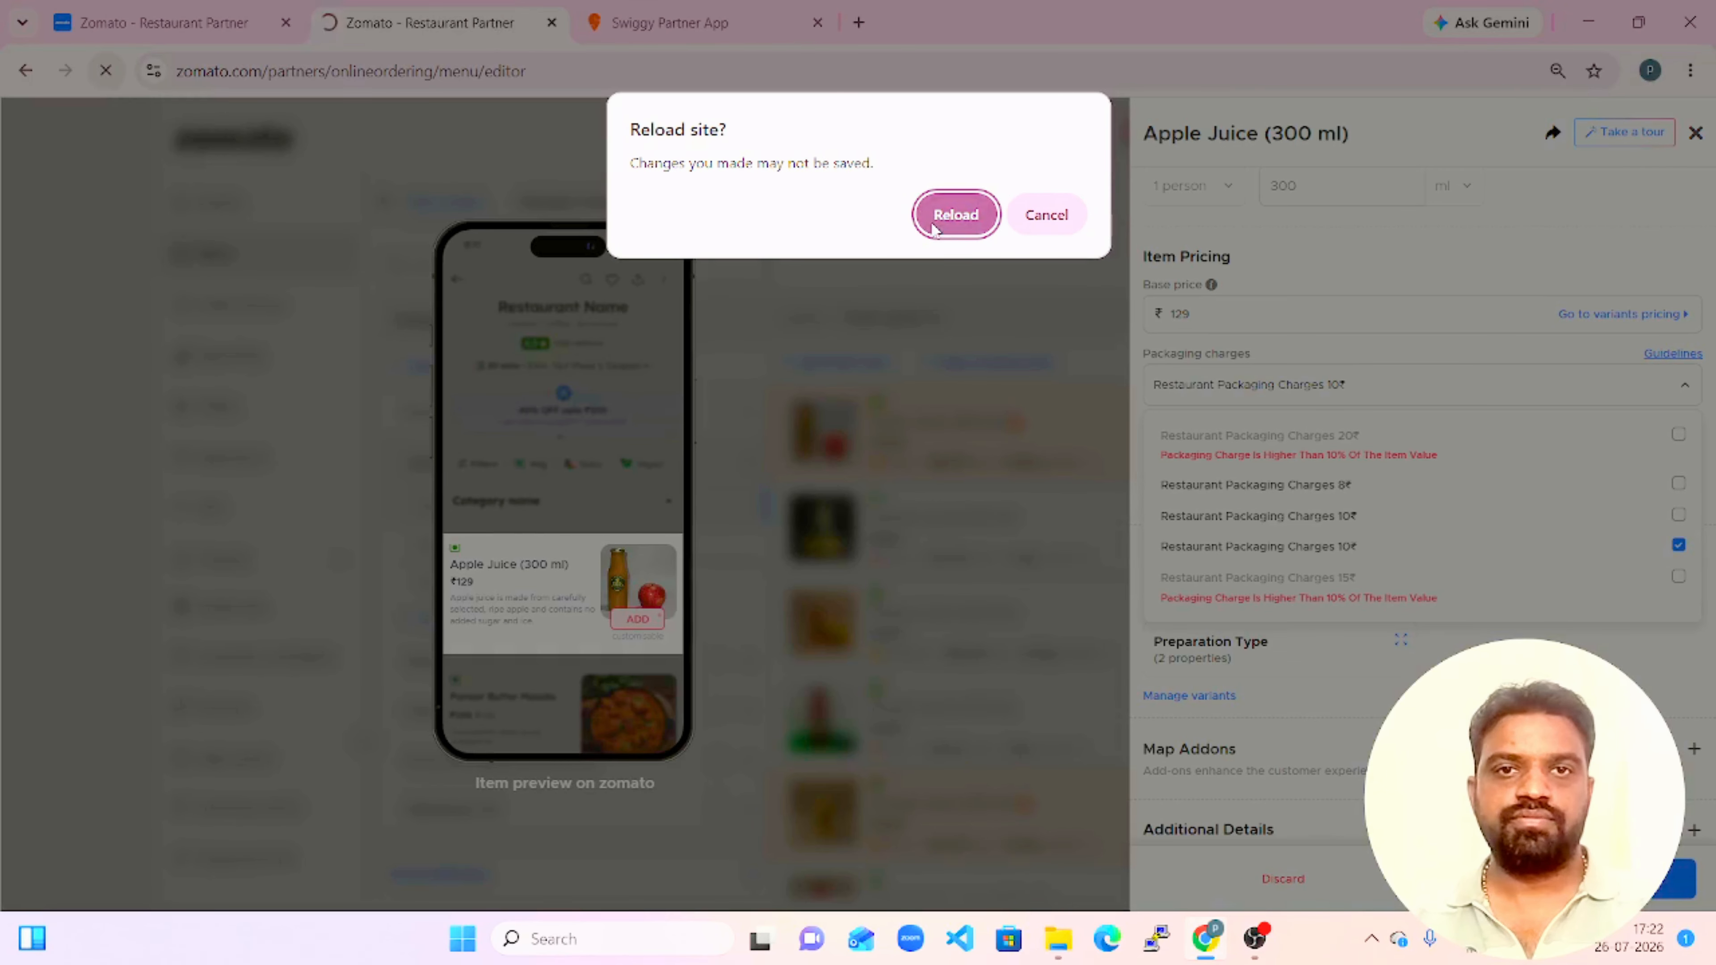
{"action": "left_click", "coordinate": [956, 214]}
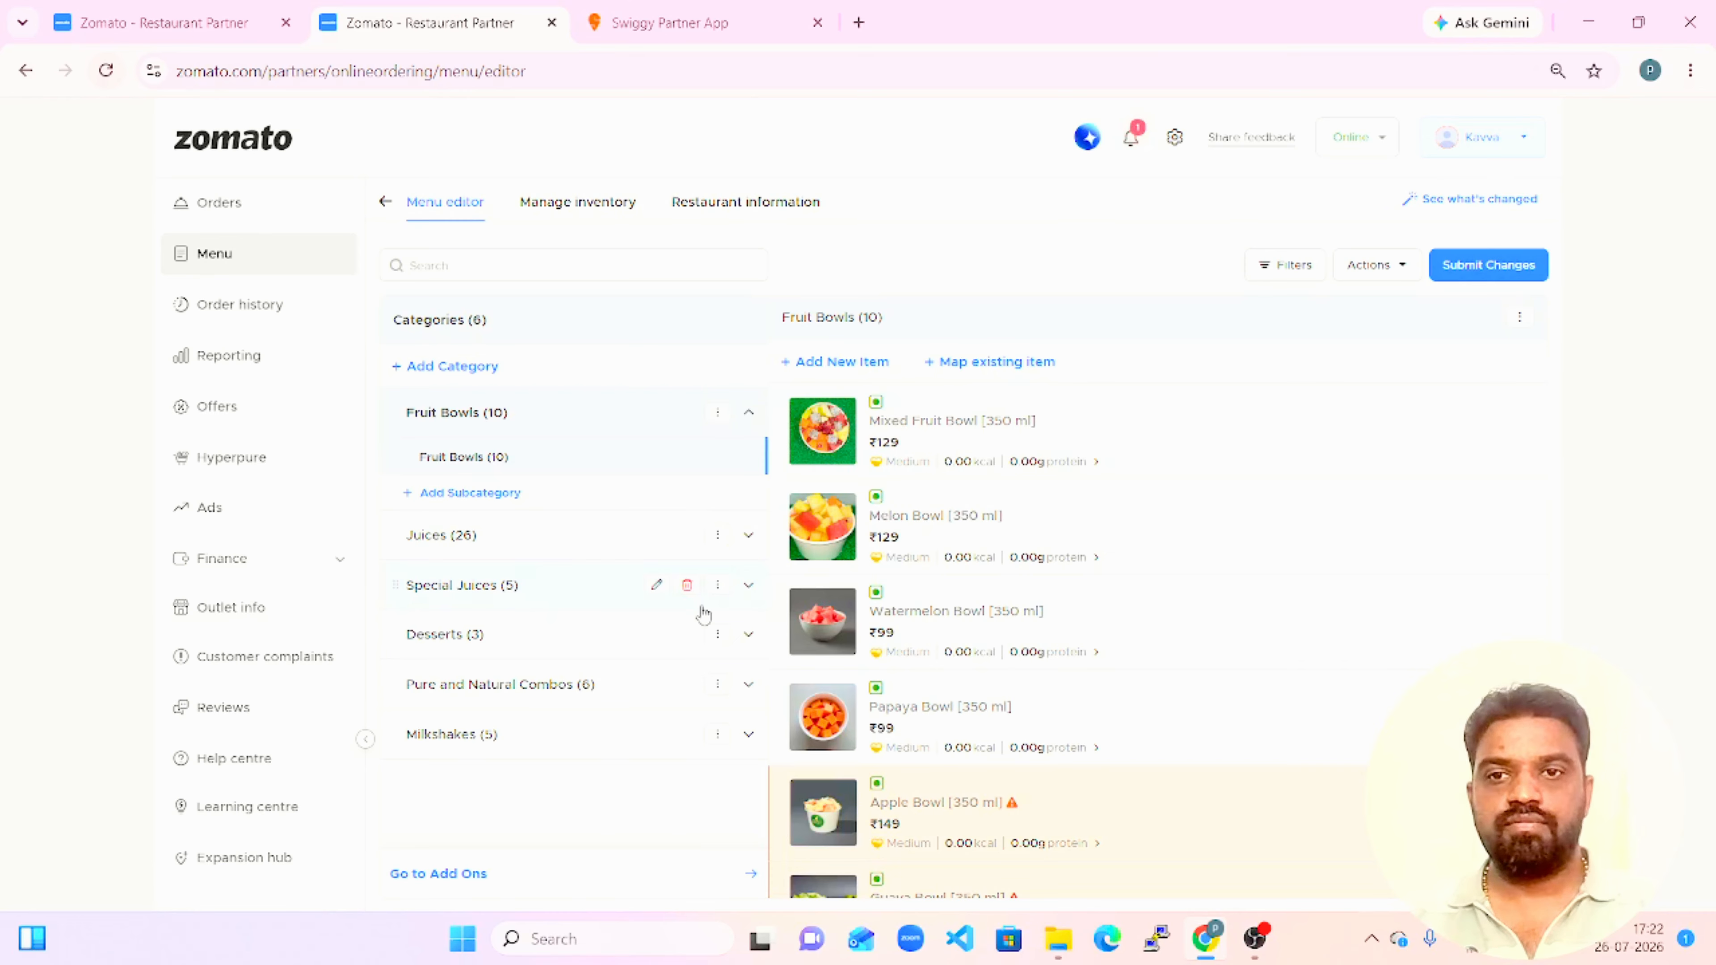
{"action": "left_click", "coordinate": [503, 555]}
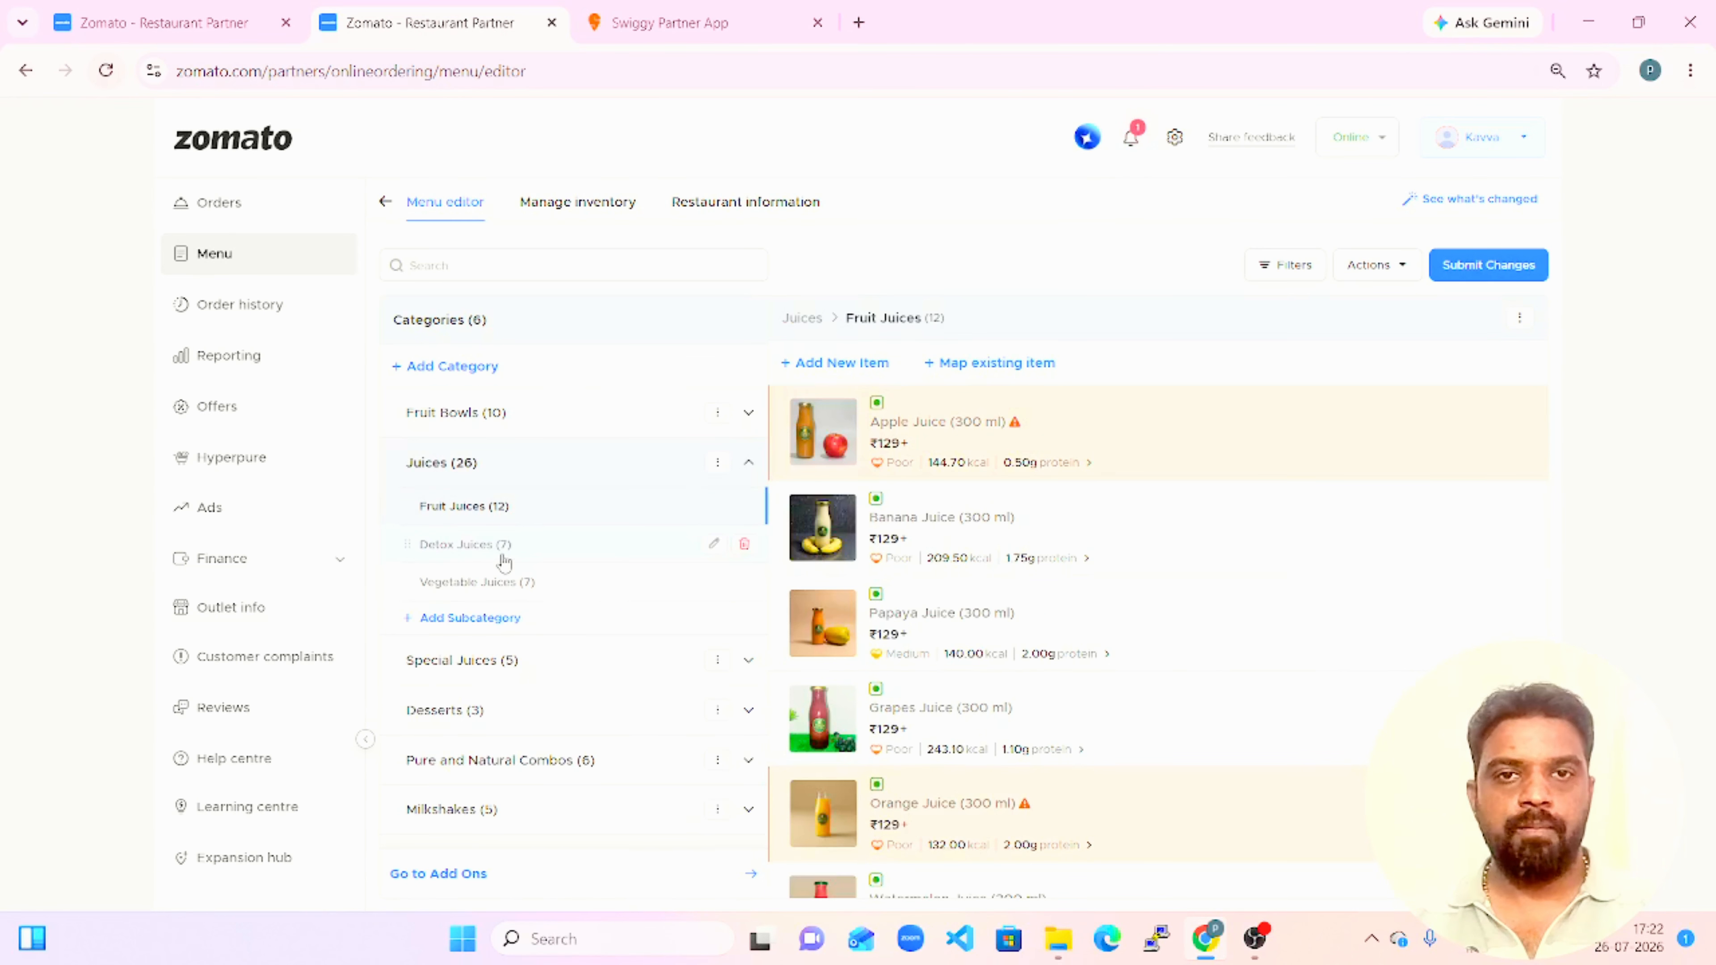
{"action": "left_click", "coordinate": [1105, 419]}
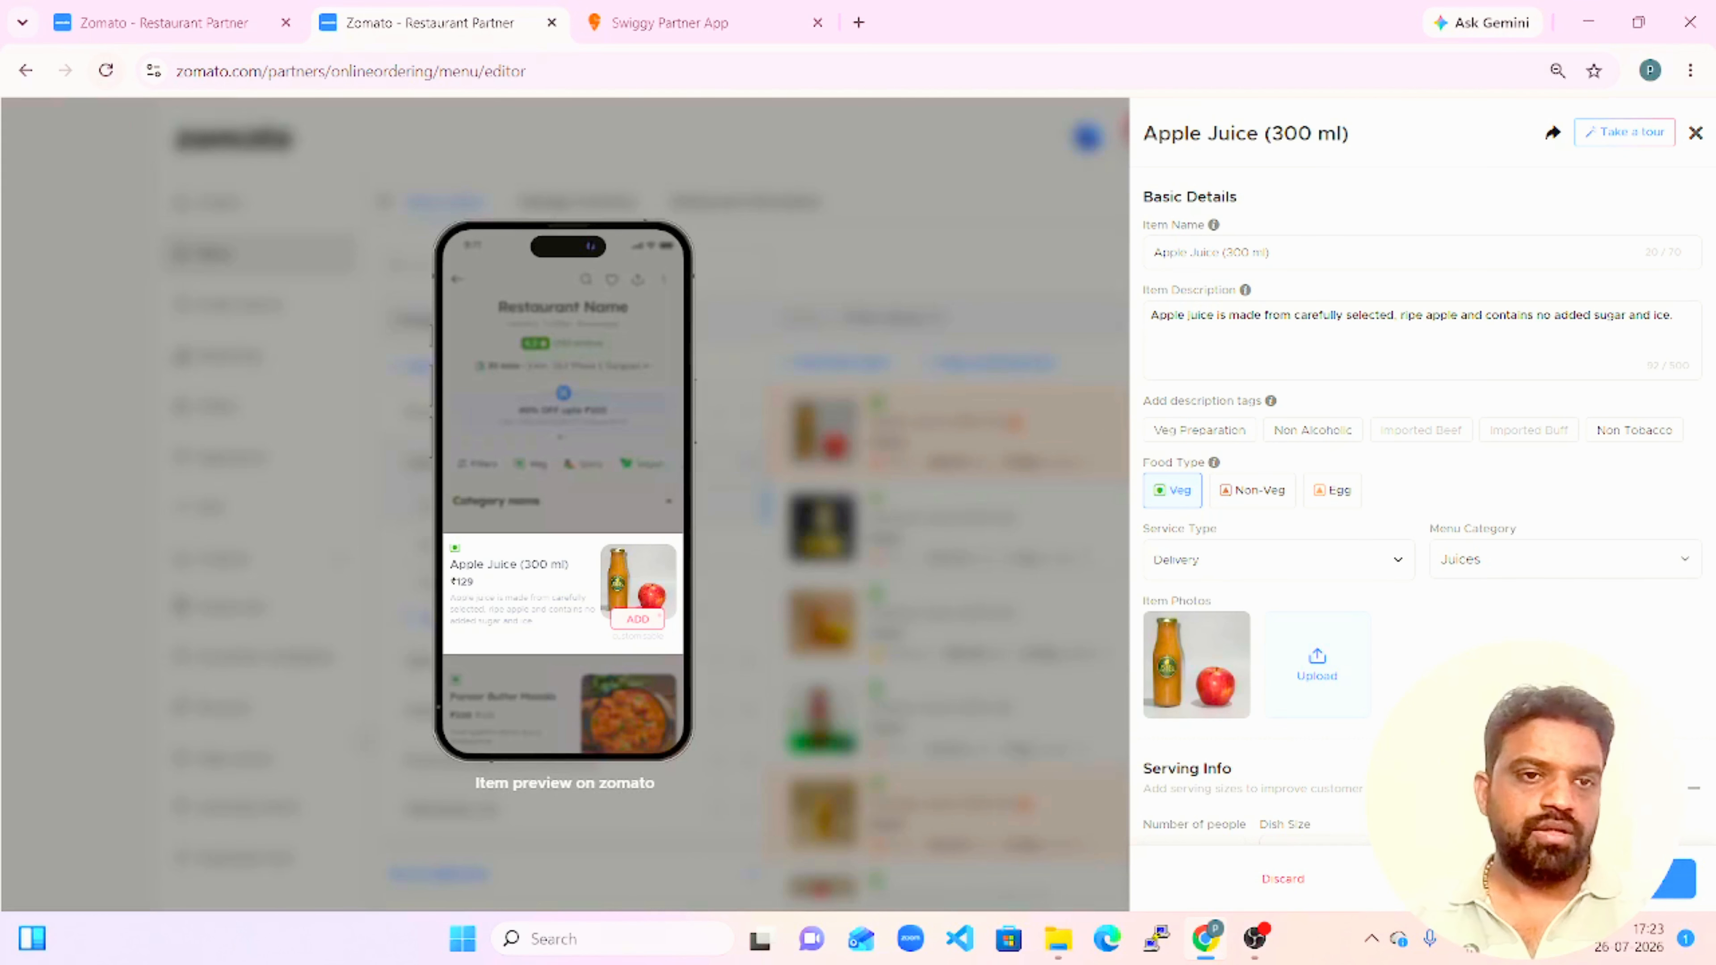
{"action": "scroll", "coordinate": [1498, 634], "scroll_direction": "down", "scroll_amount": 8}
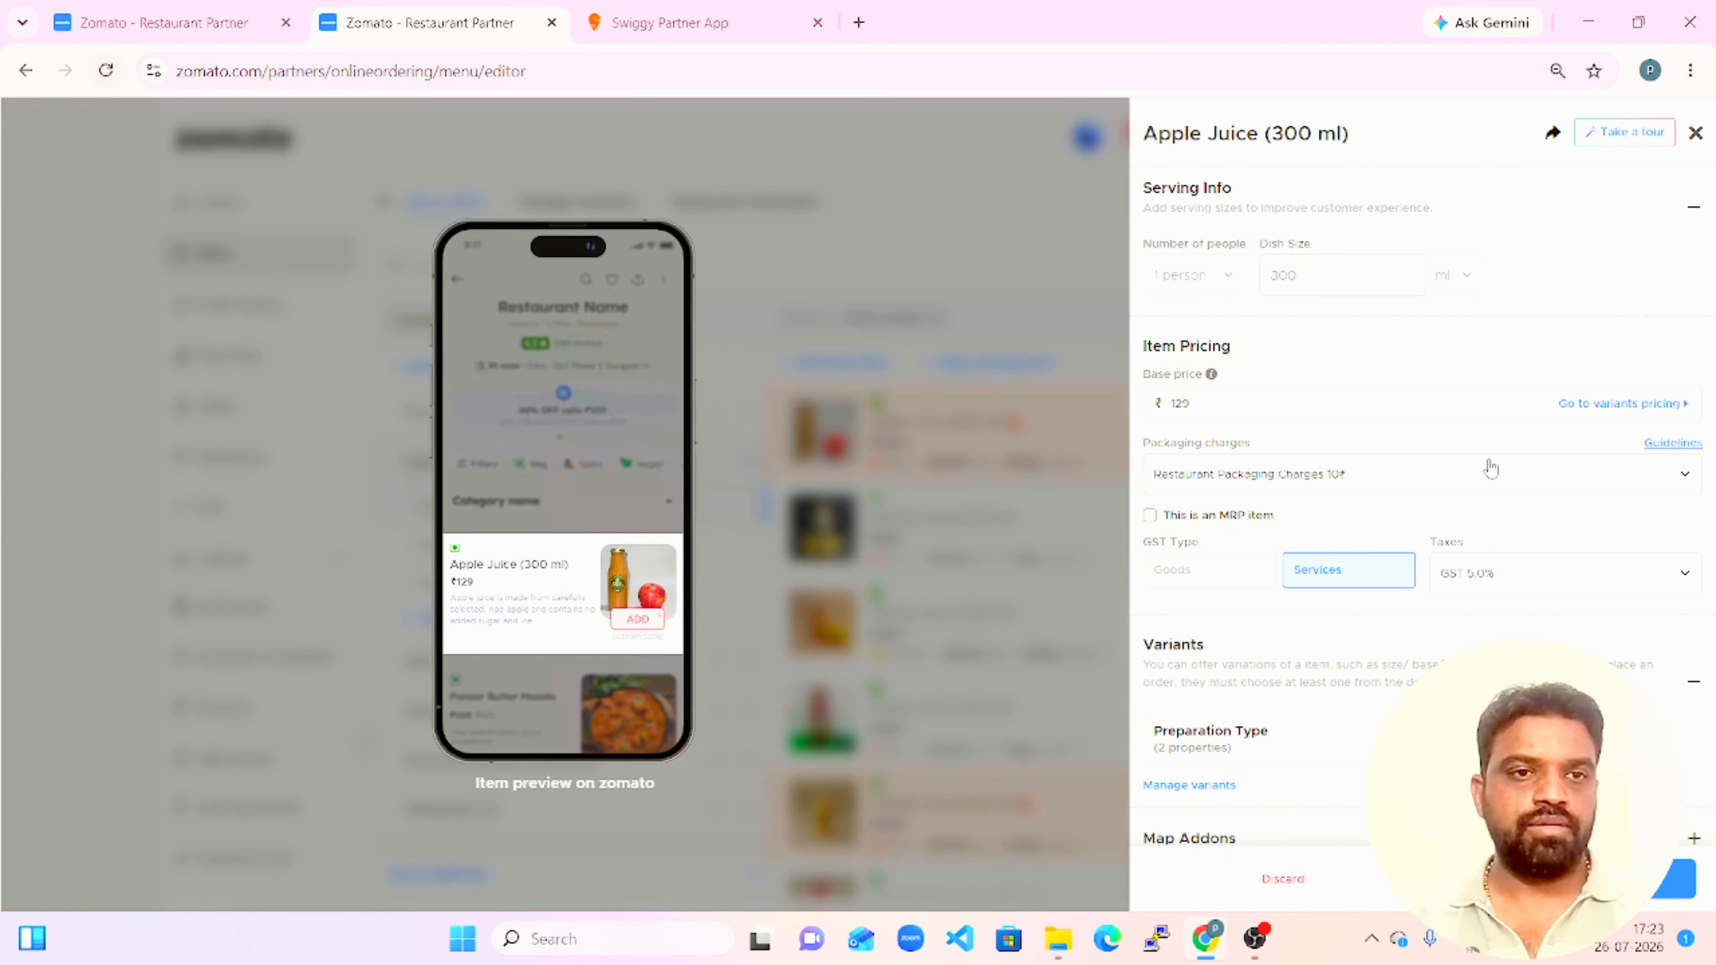
{"action": "left_click", "coordinate": [1491, 468]}
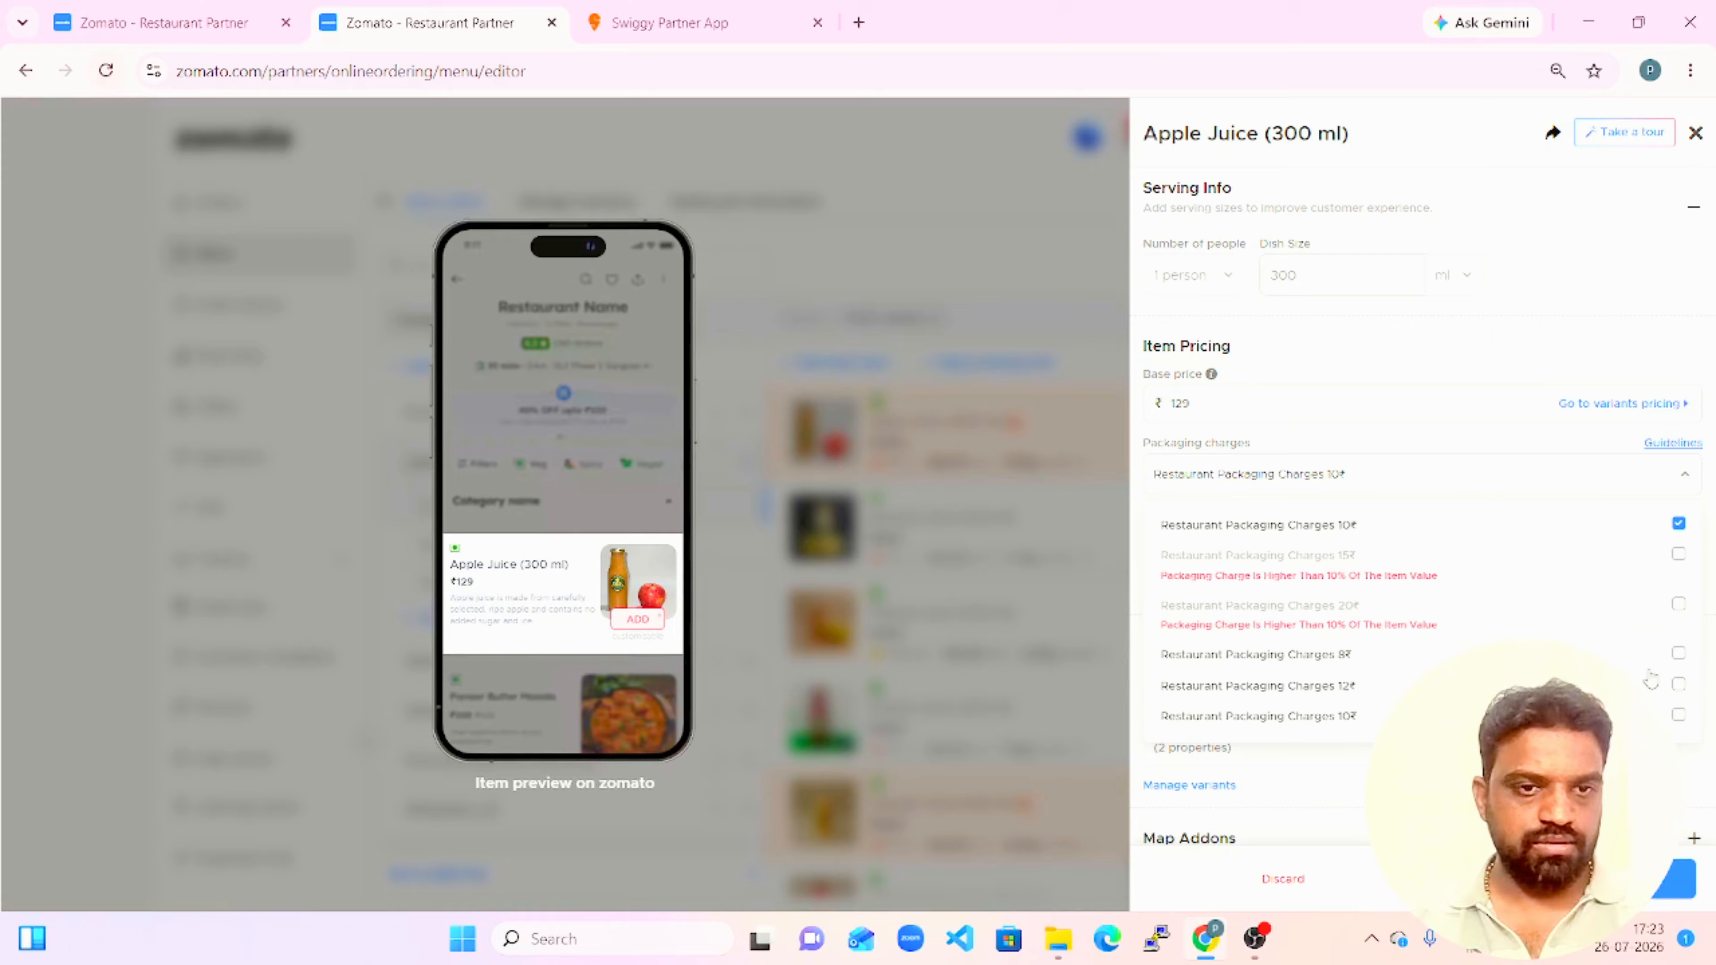
{"action": "left_click", "coordinate": [1680, 685]}
{"action": "left_click", "coordinate": [1513, 351]}
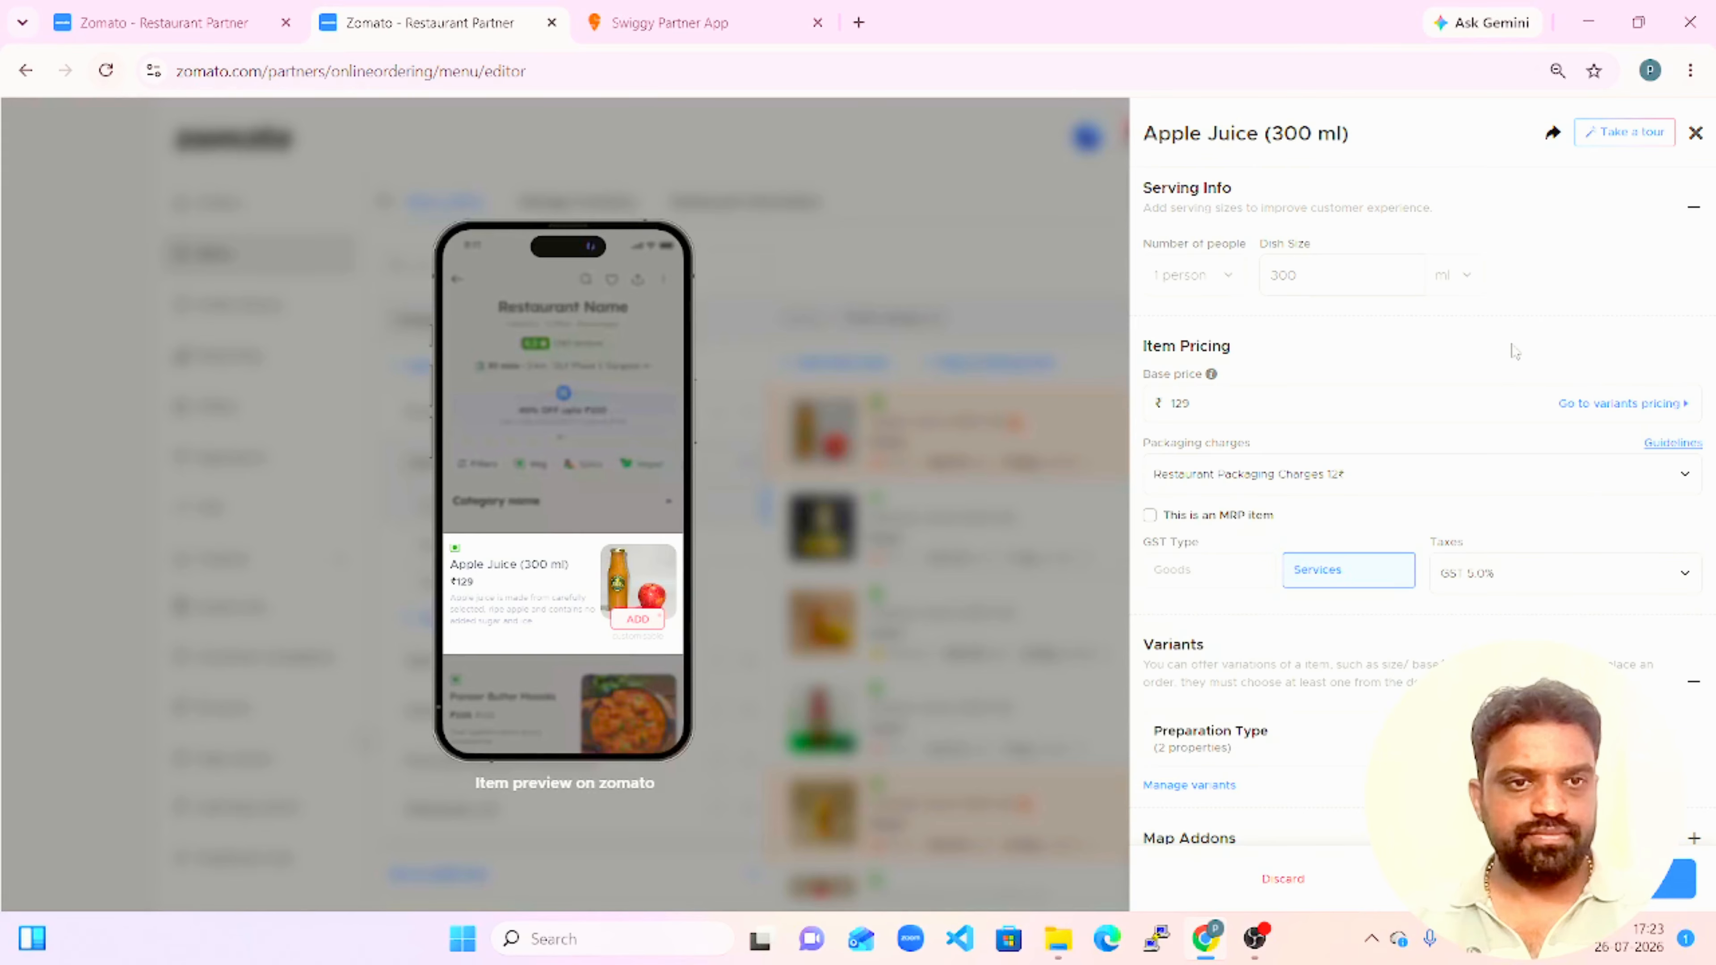
{"action": "left_click", "coordinate": [1562, 879]}
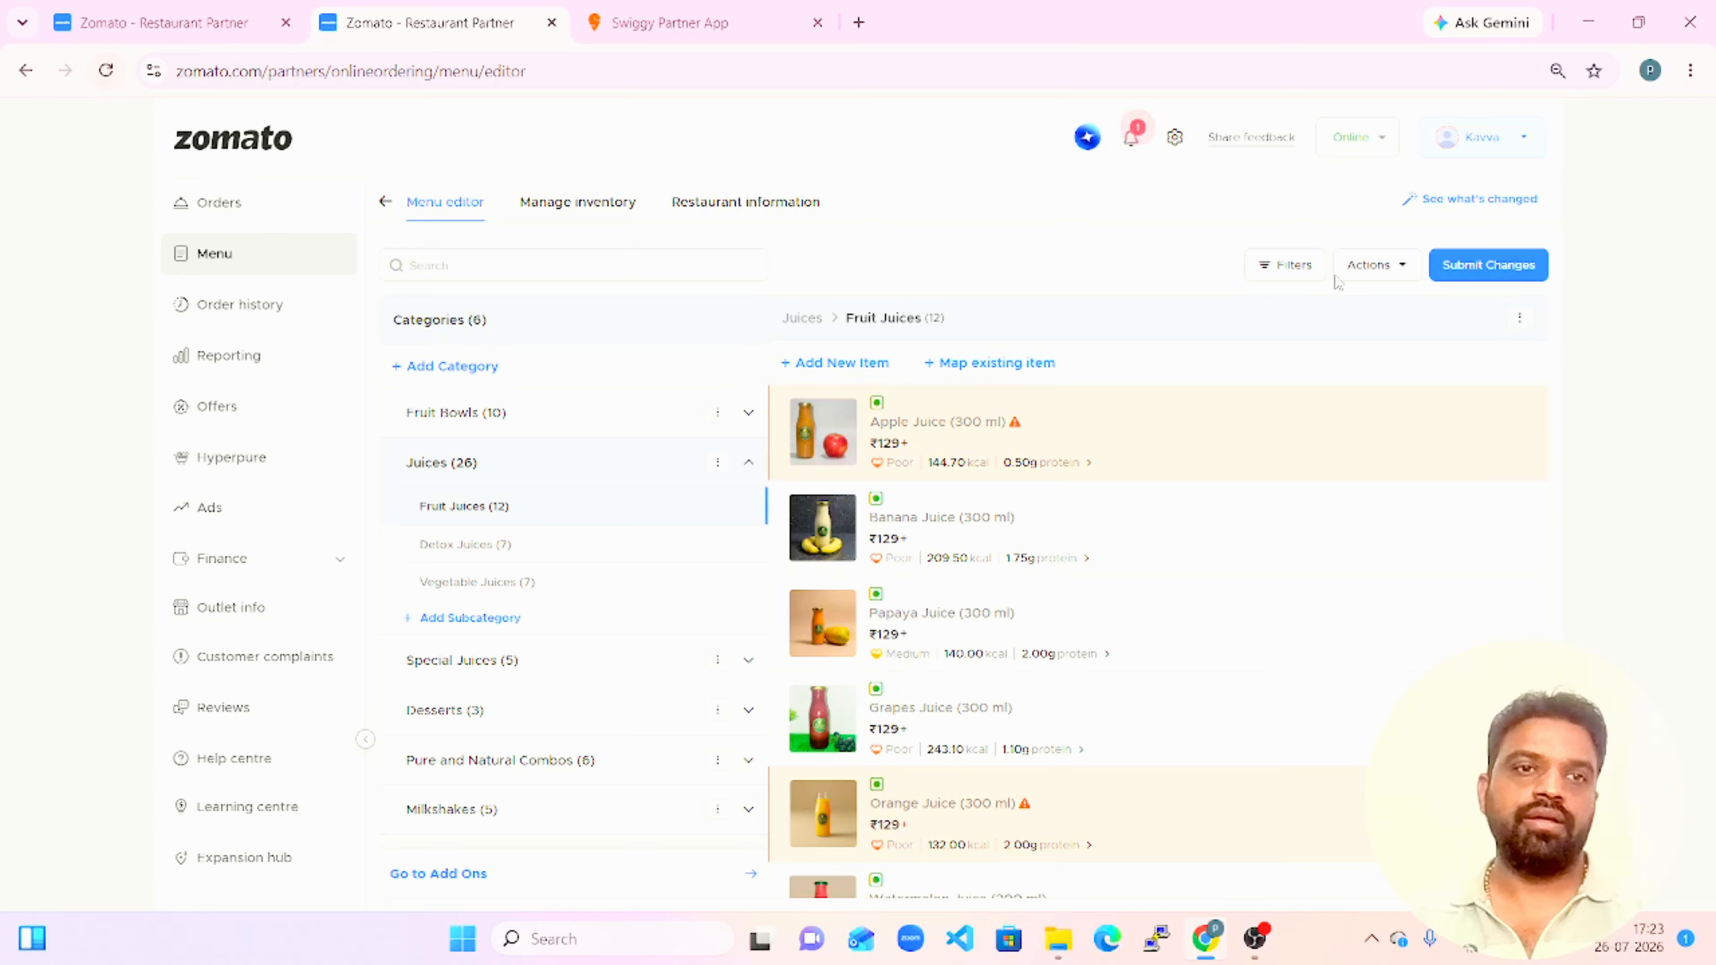
Submit the menu changes, confirm the fair pricing and listing declaration, and return to the menu overview.
{"action": "left_click", "coordinate": [1487, 265]}
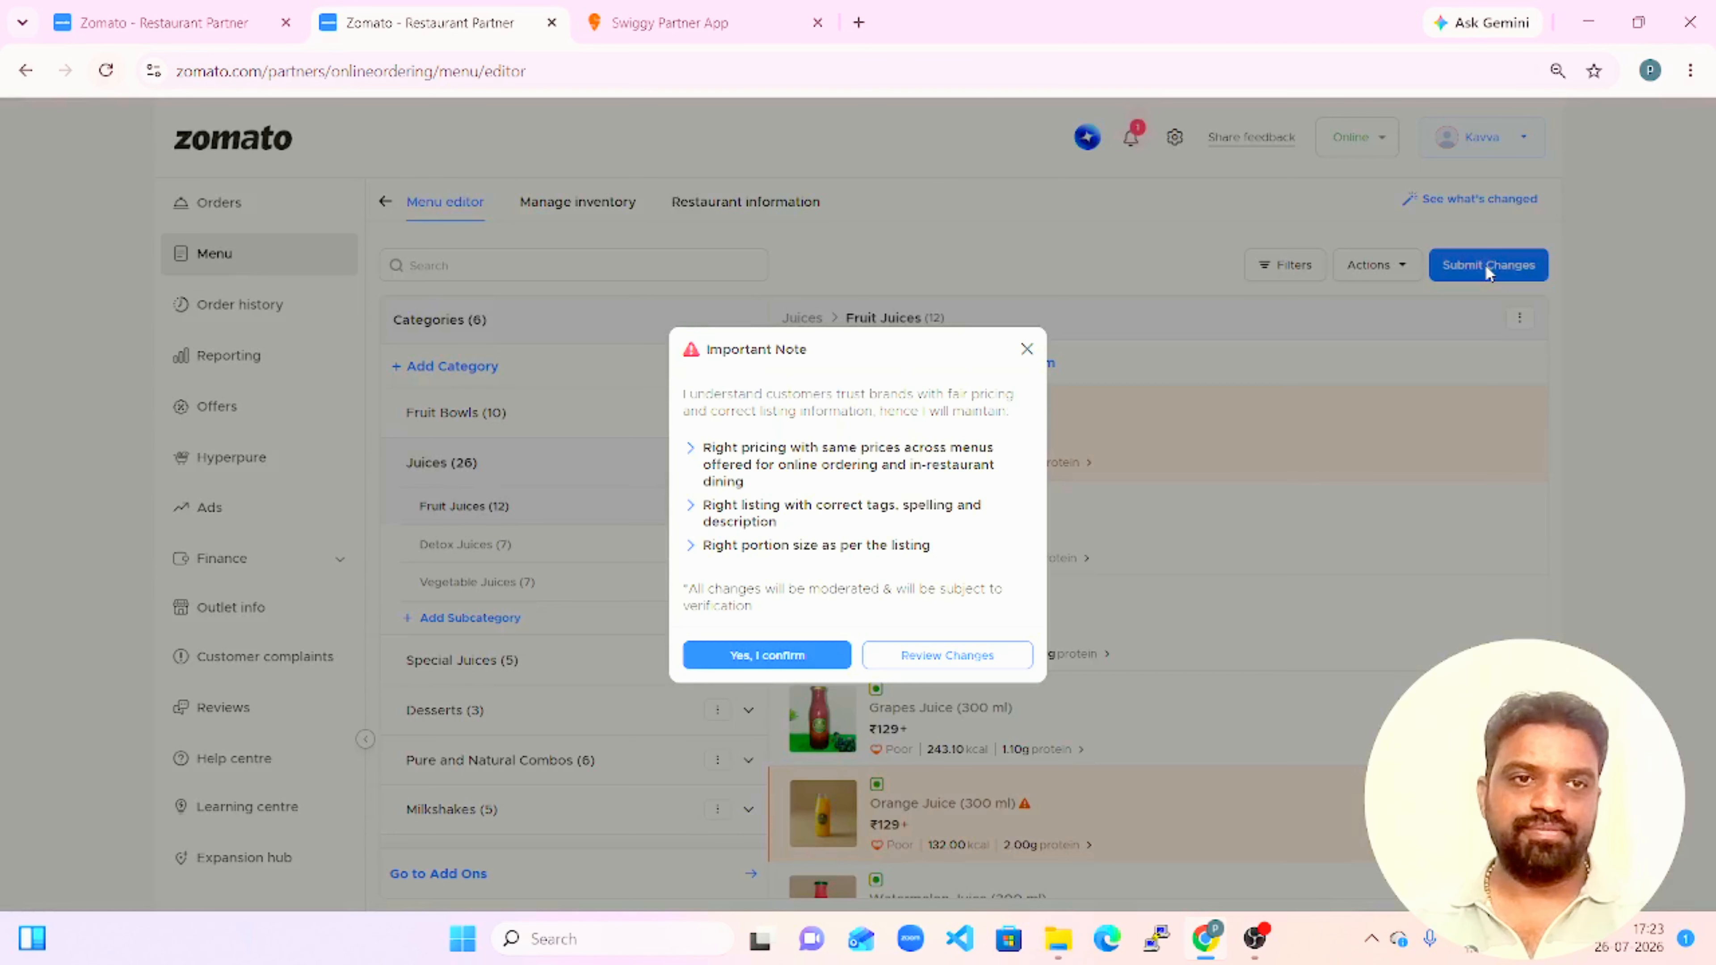
{"action": "left_click", "coordinate": [770, 655]}
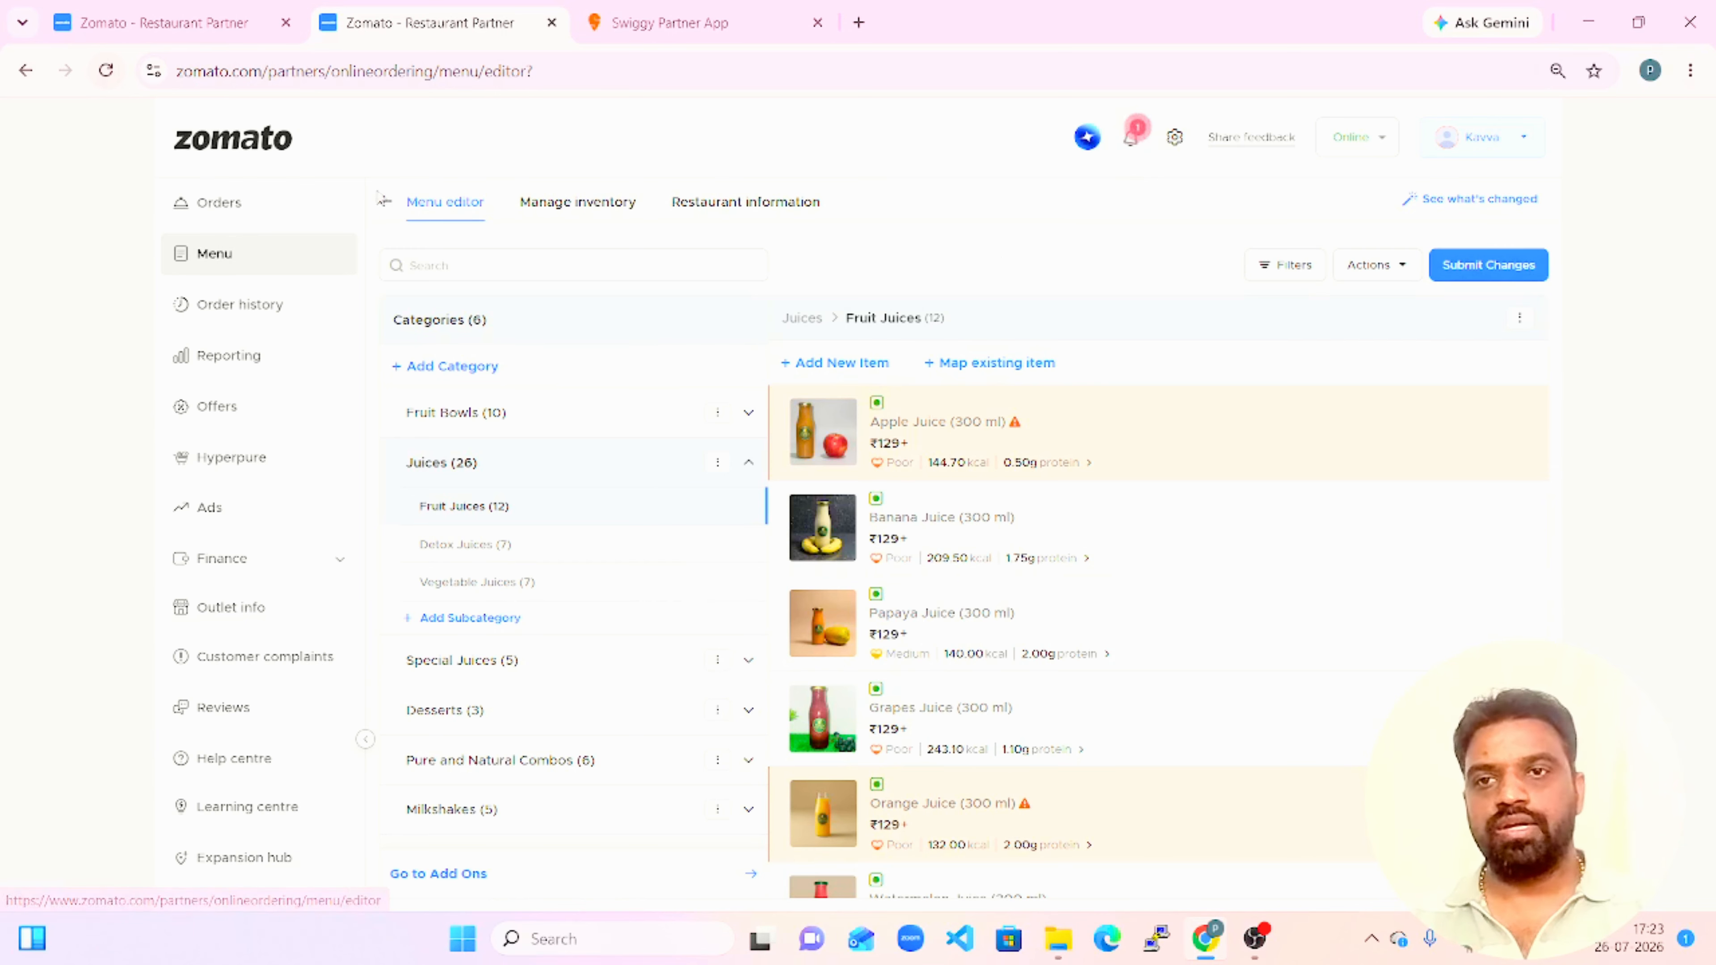
{"action": "left_click", "coordinate": [389, 211]}
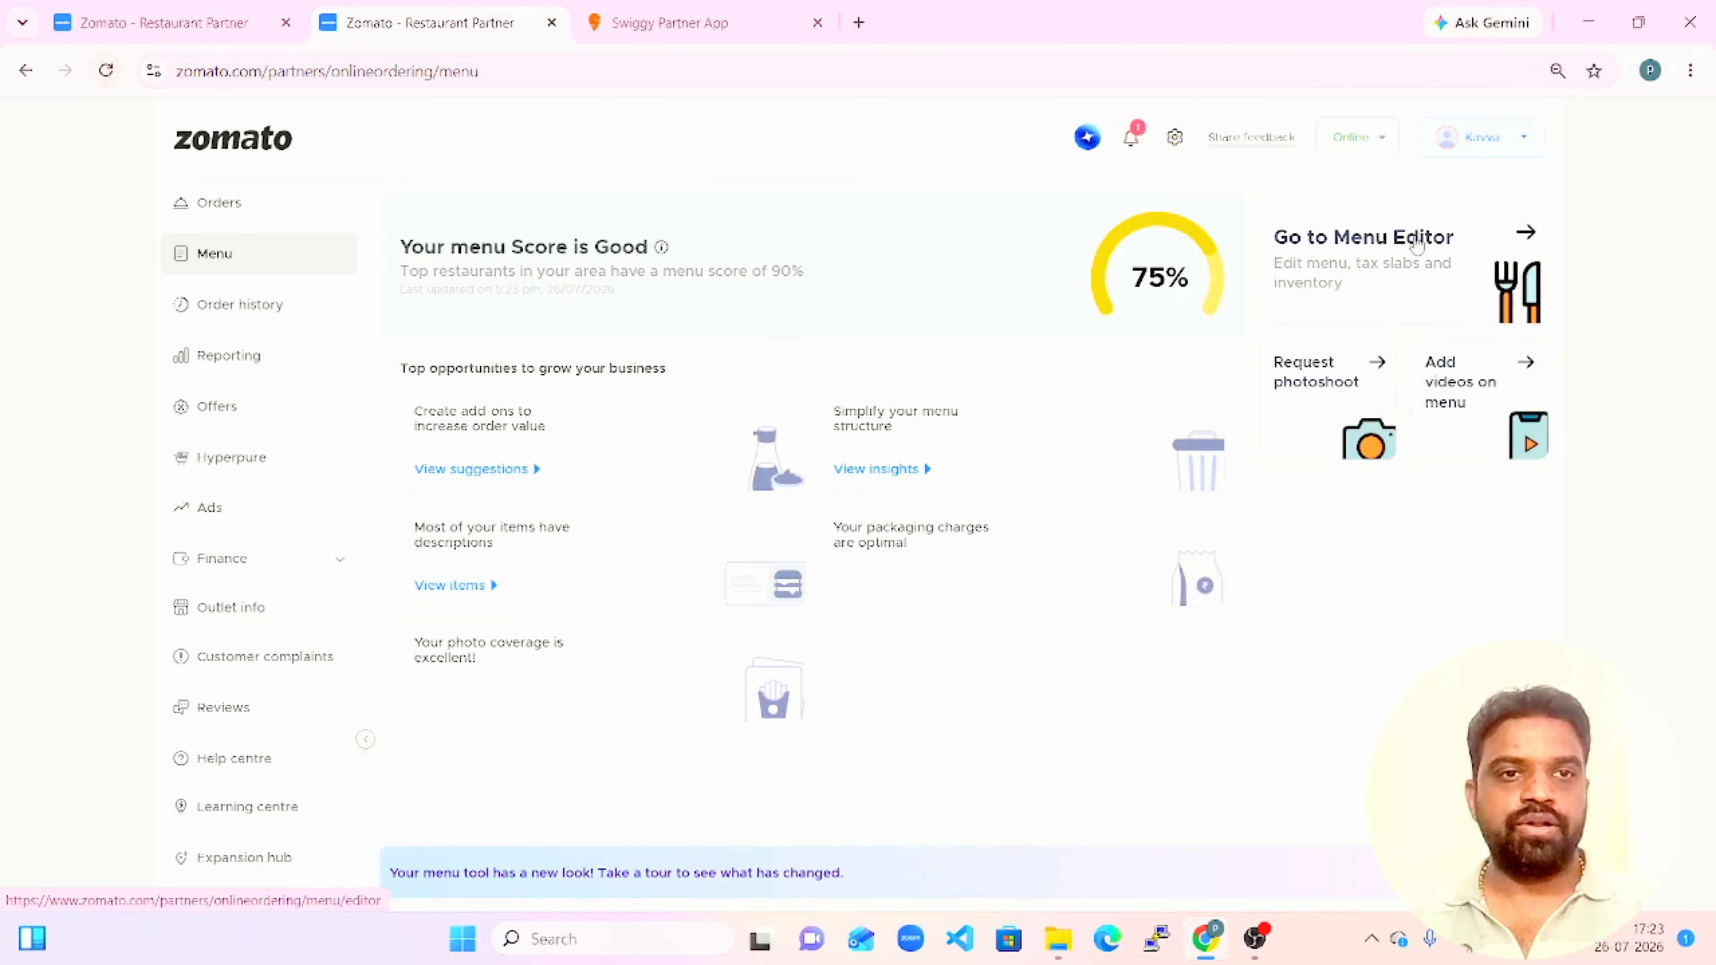
Look through the delivery charges in the restaurant information and the Dishes and Add Ons inventory, returning to the menu editor.
{"action": "left_click", "coordinate": [1373, 294]}
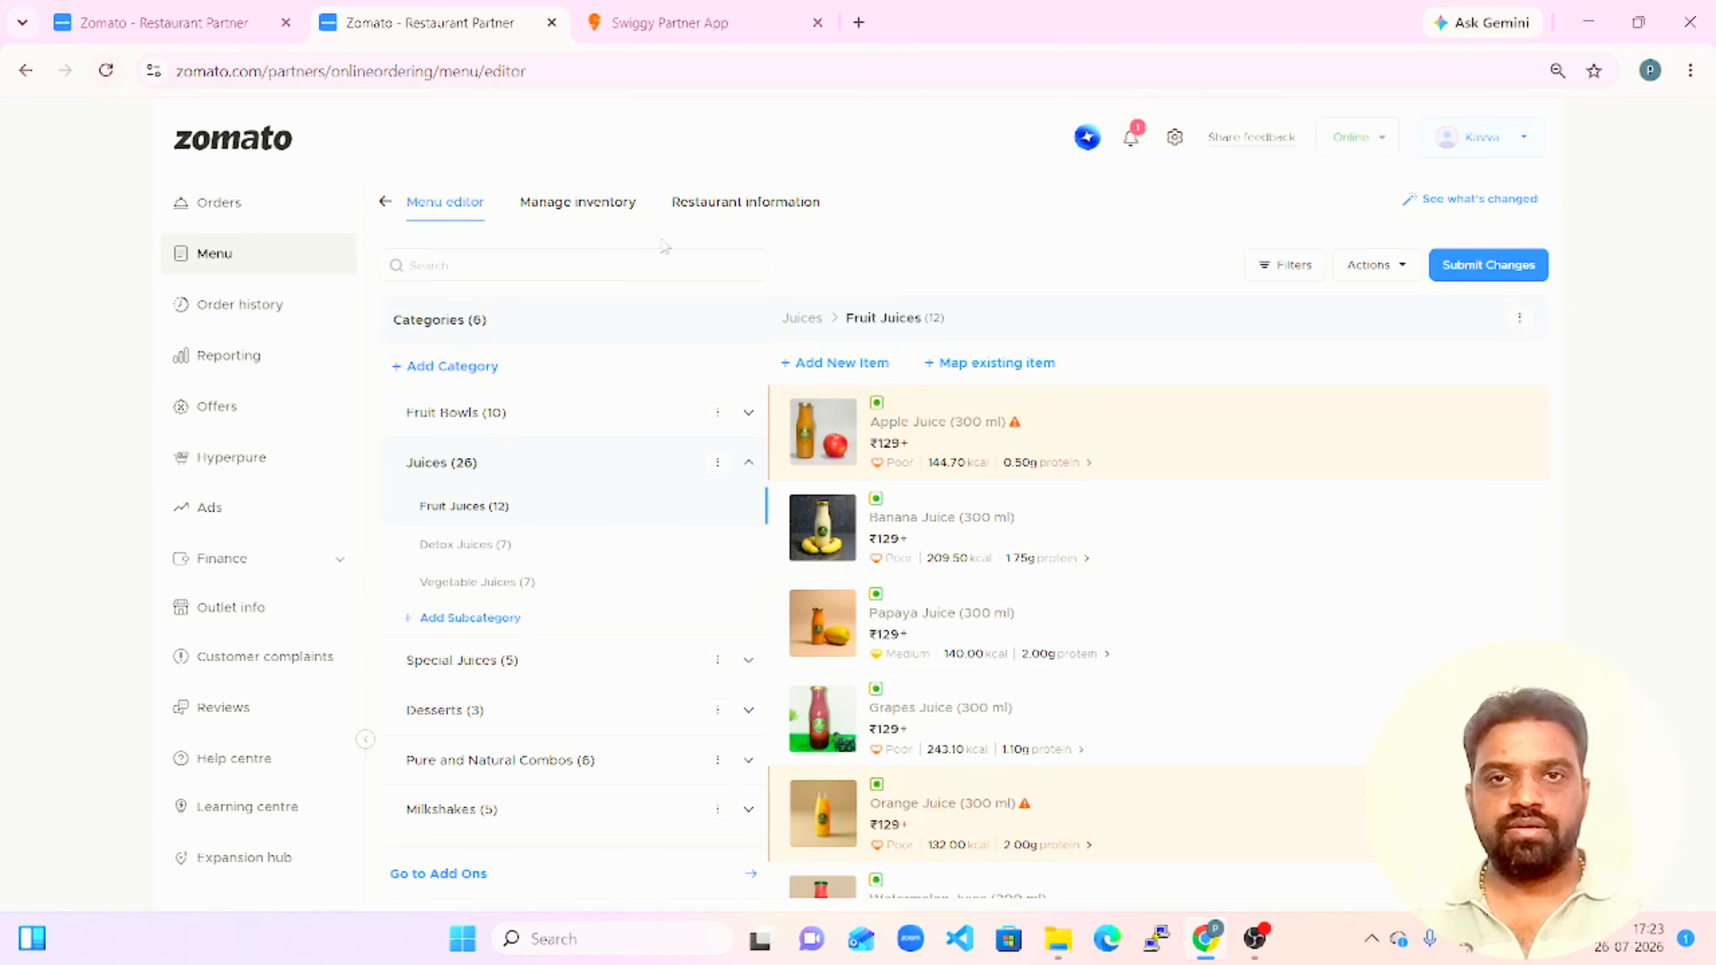
{"action": "left_click", "coordinate": [751, 211]}
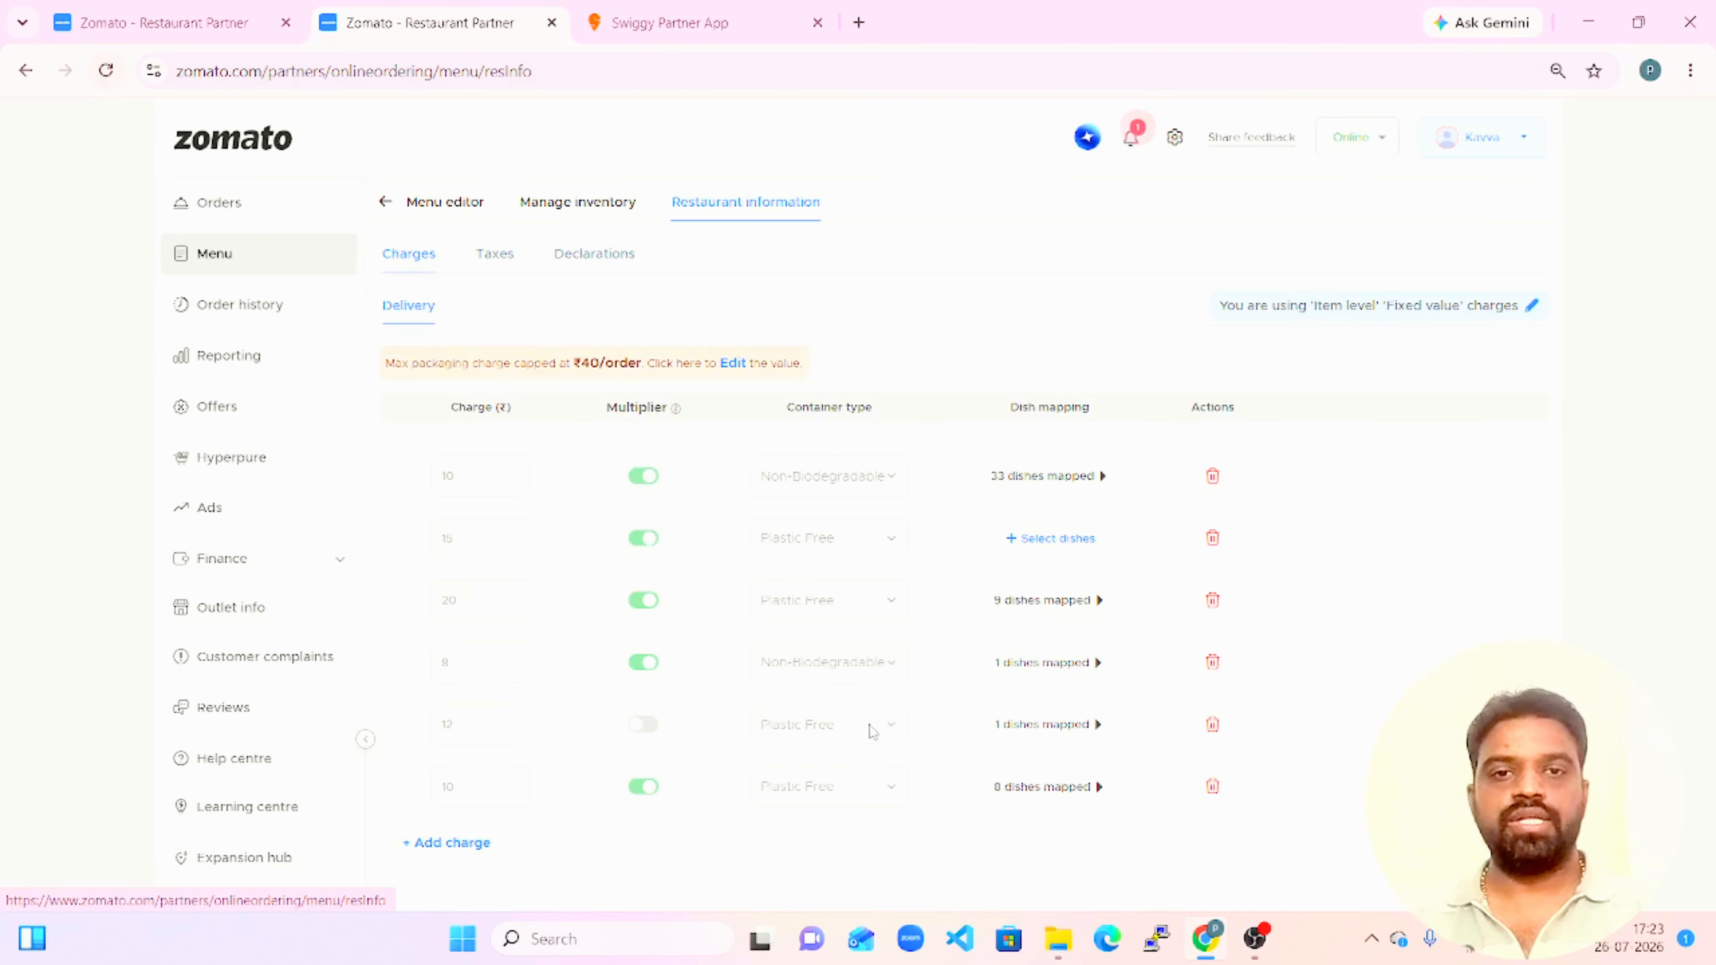
{"action": "left_click", "coordinate": [570, 213]}
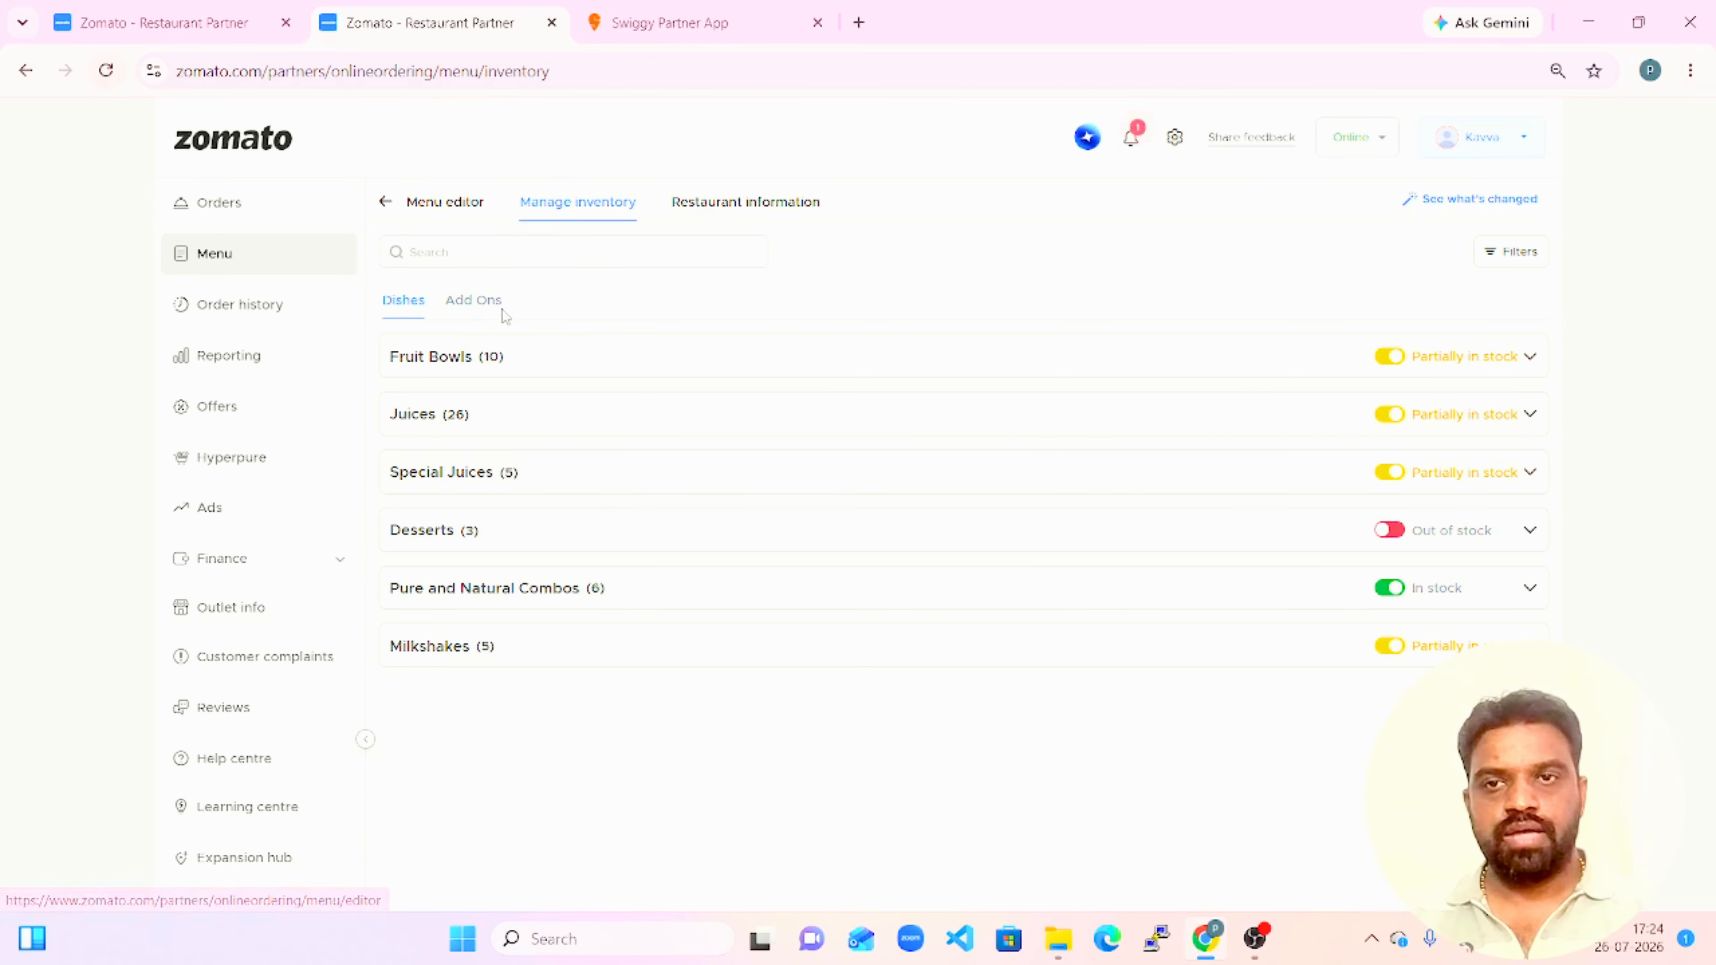
{"action": "left_click", "coordinate": [483, 307]}
{"action": "left_click", "coordinate": [402, 311]}
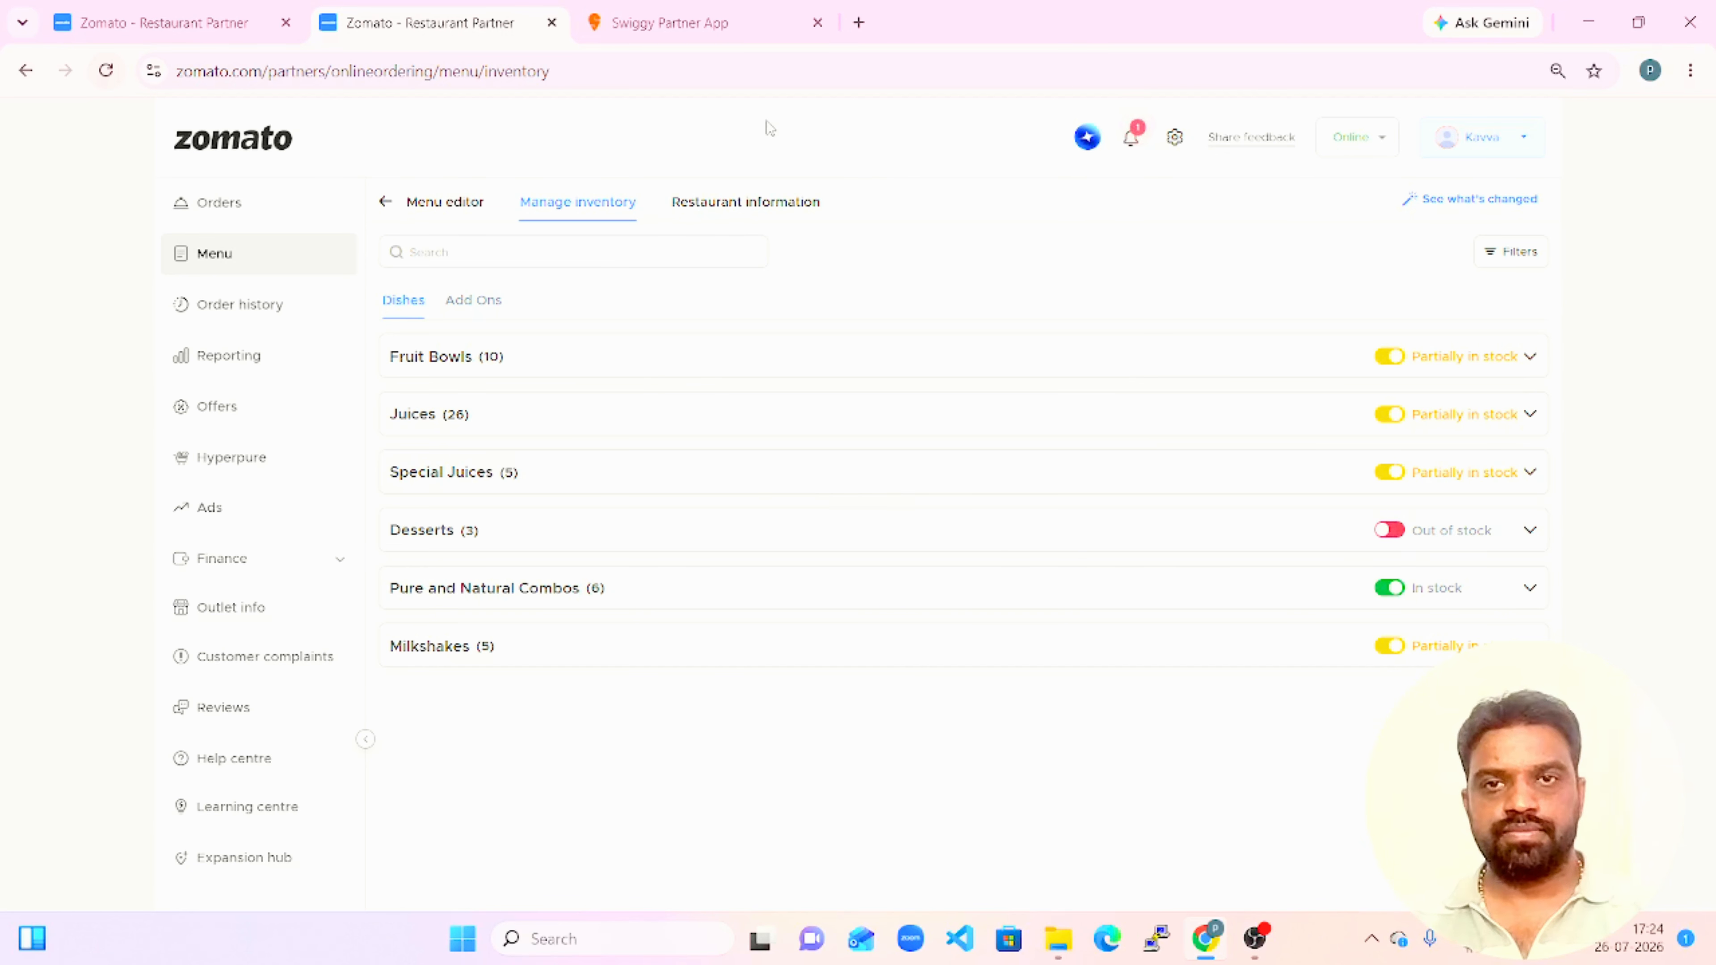
{"action": "left_click", "coordinate": [730, 211]}
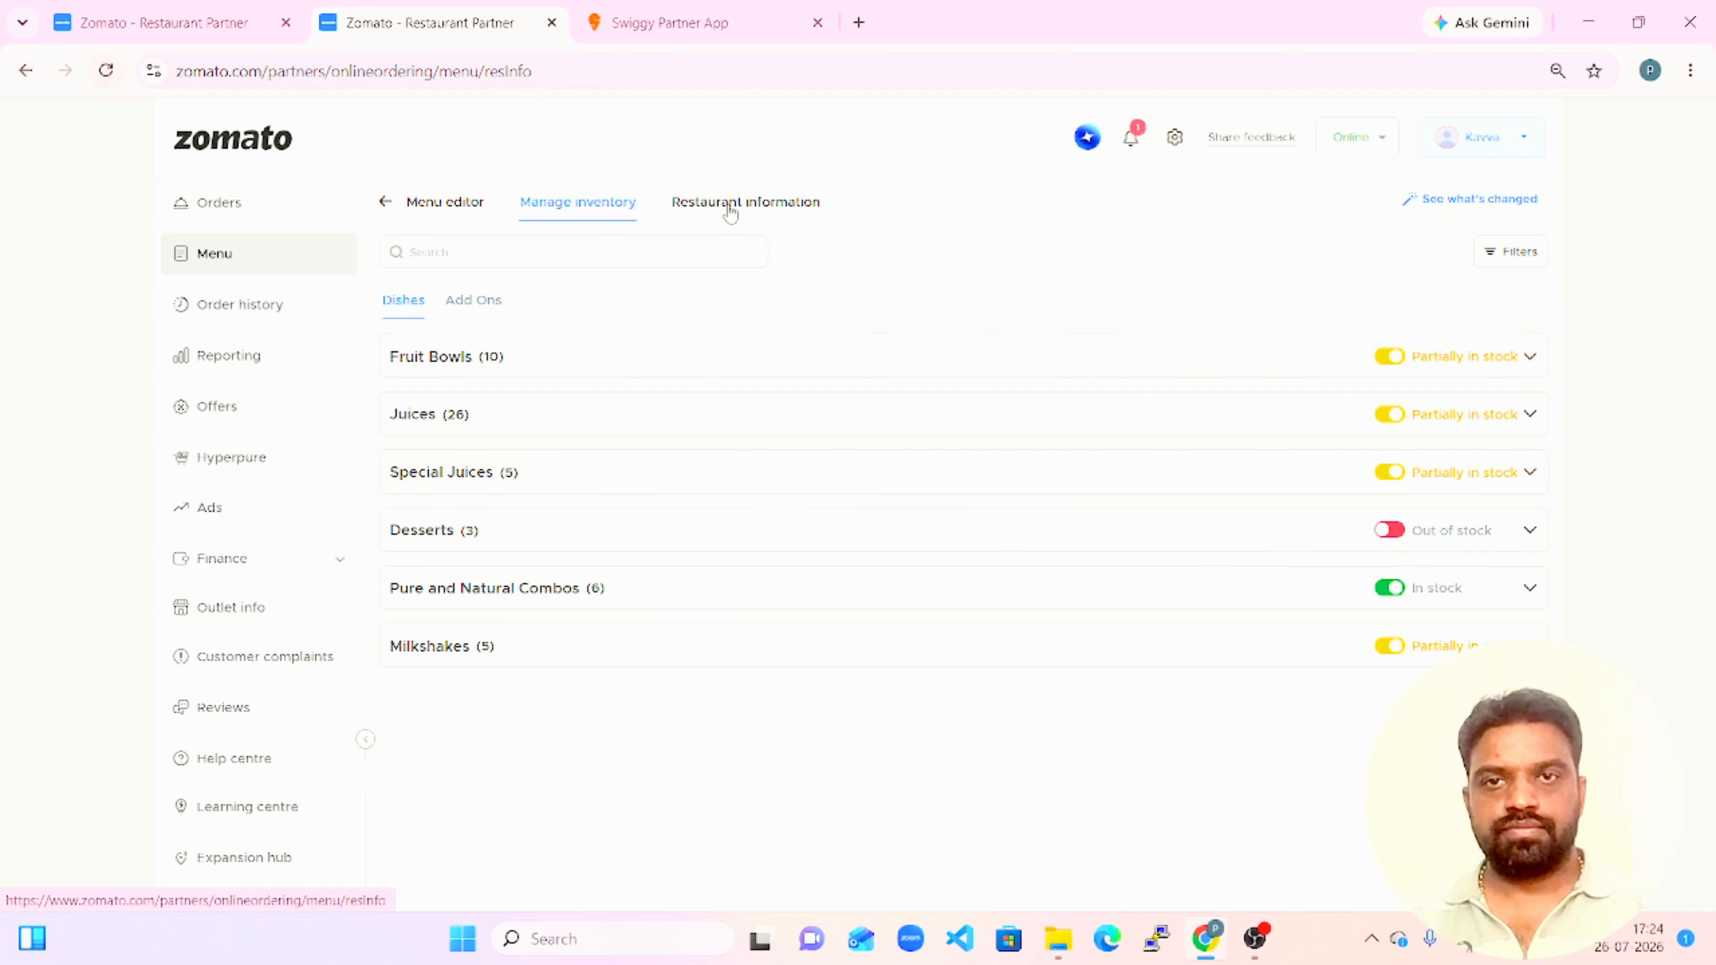
{"action": "left_click", "coordinate": [476, 214]}
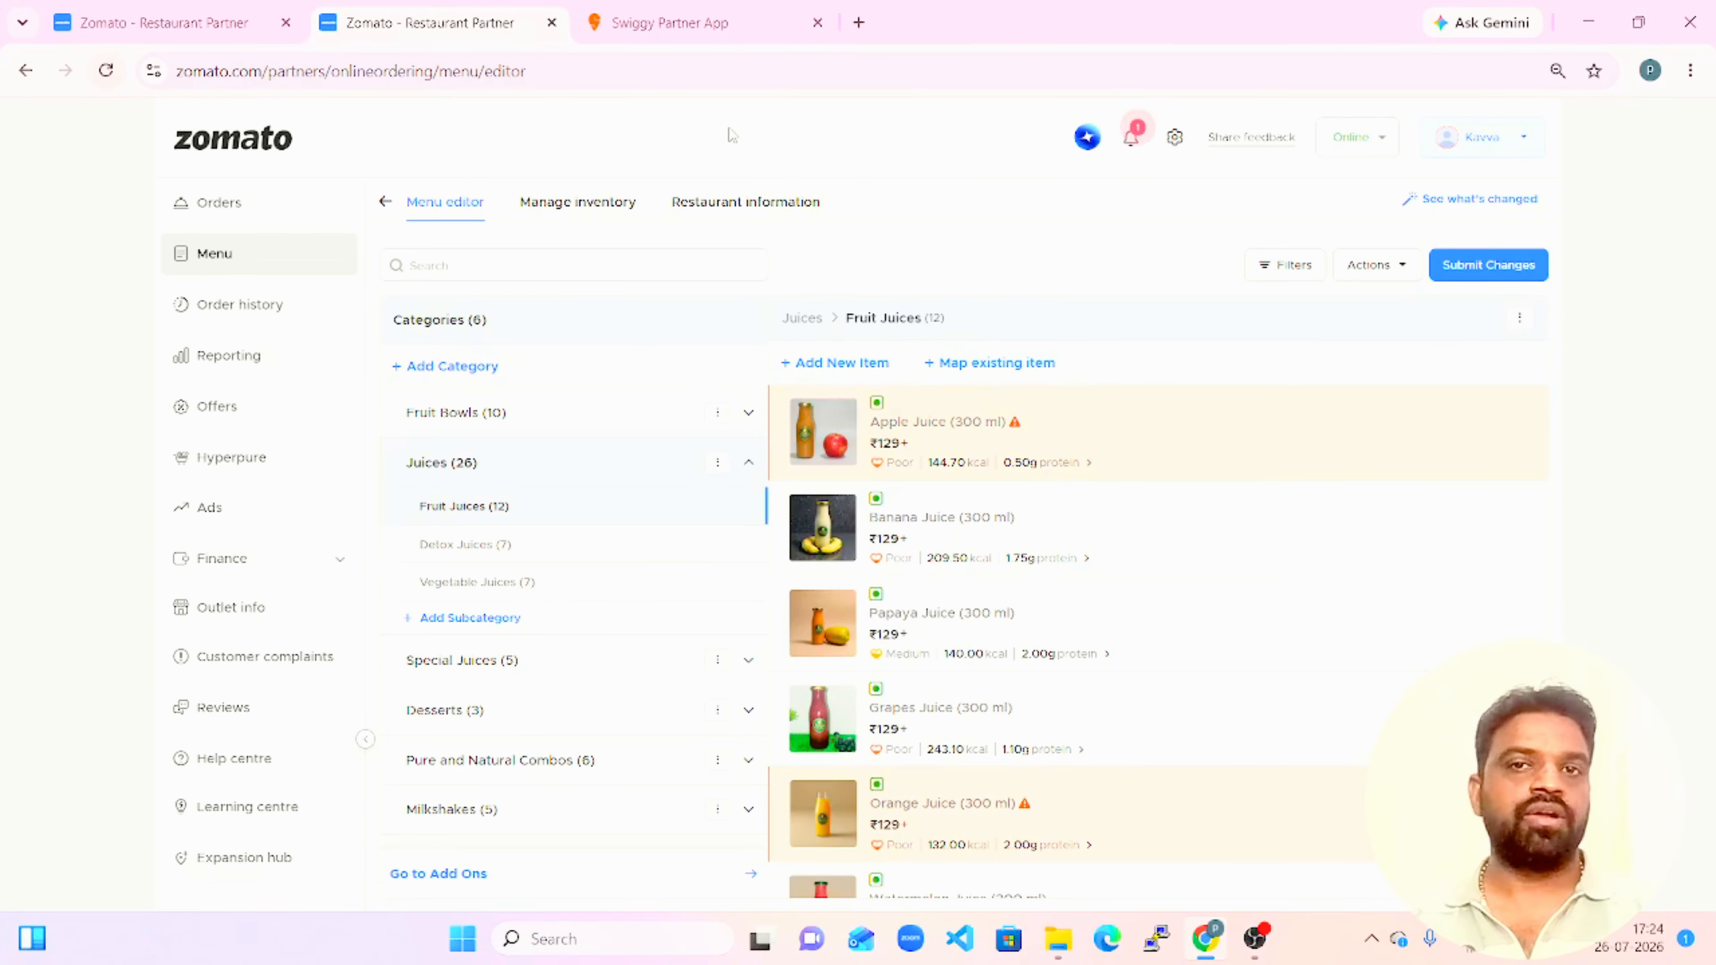
Switch to the Swiggy Partner App and view the preparation variants of Banana Juice [300 Ml] under Pure Fruit Juices.
{"action": "left_click", "coordinate": [685, 24]}
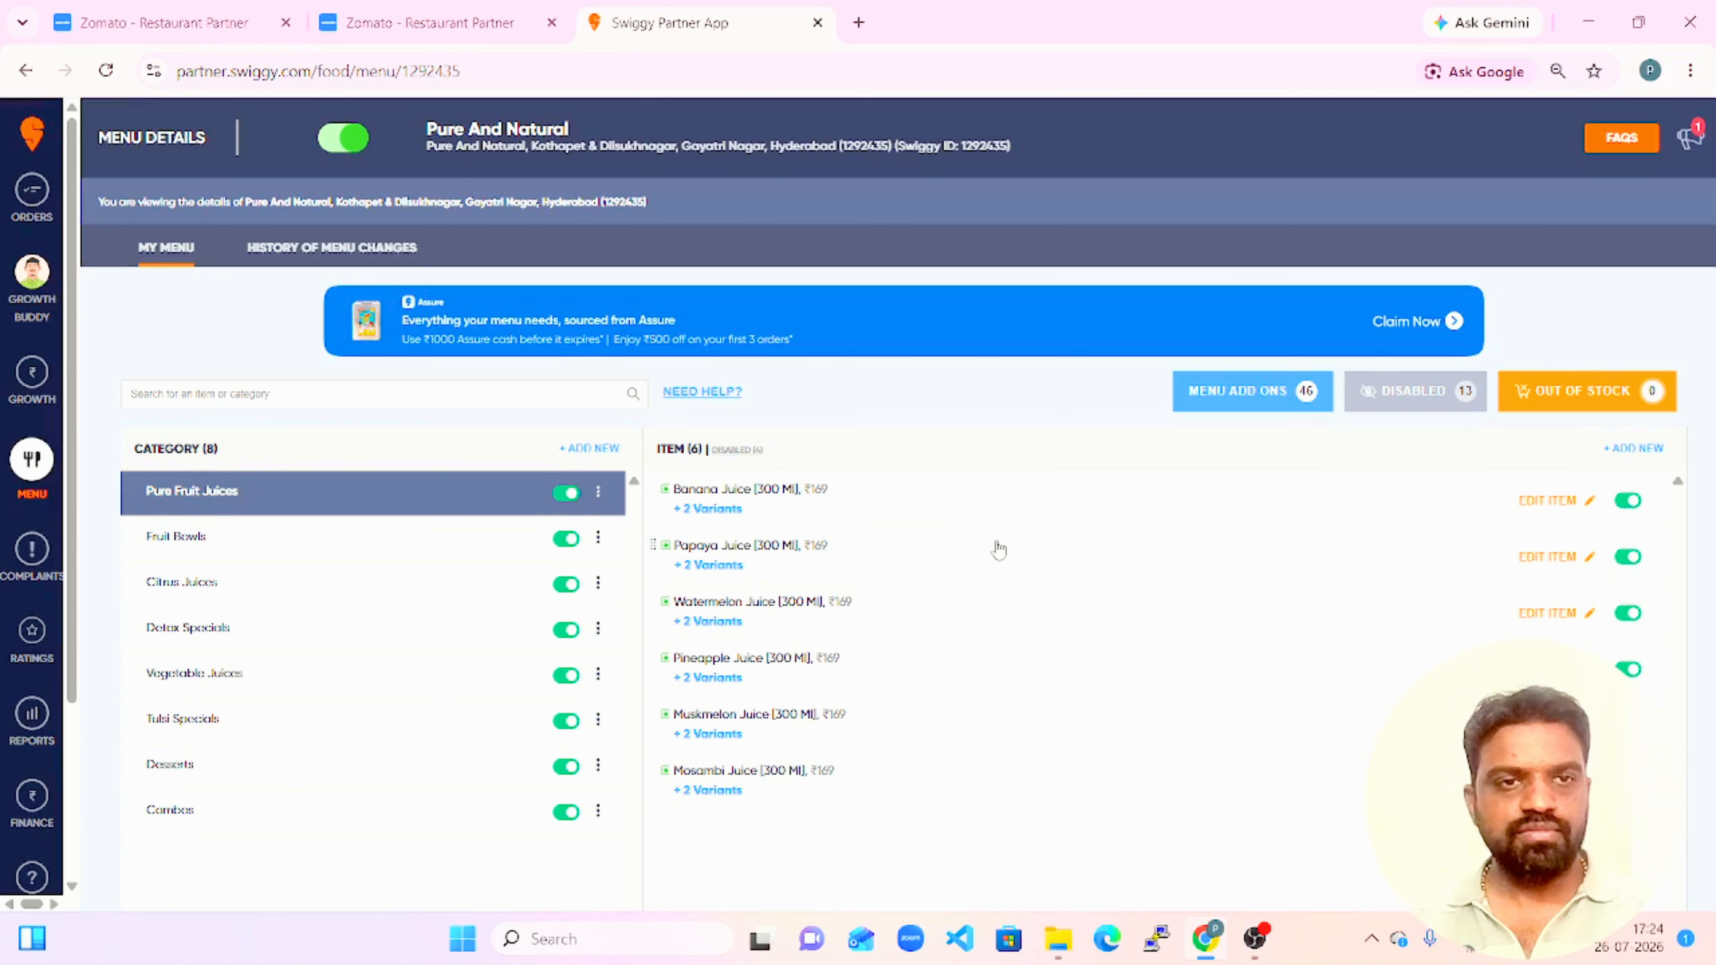
{"action": "left_click", "coordinate": [793, 508]}
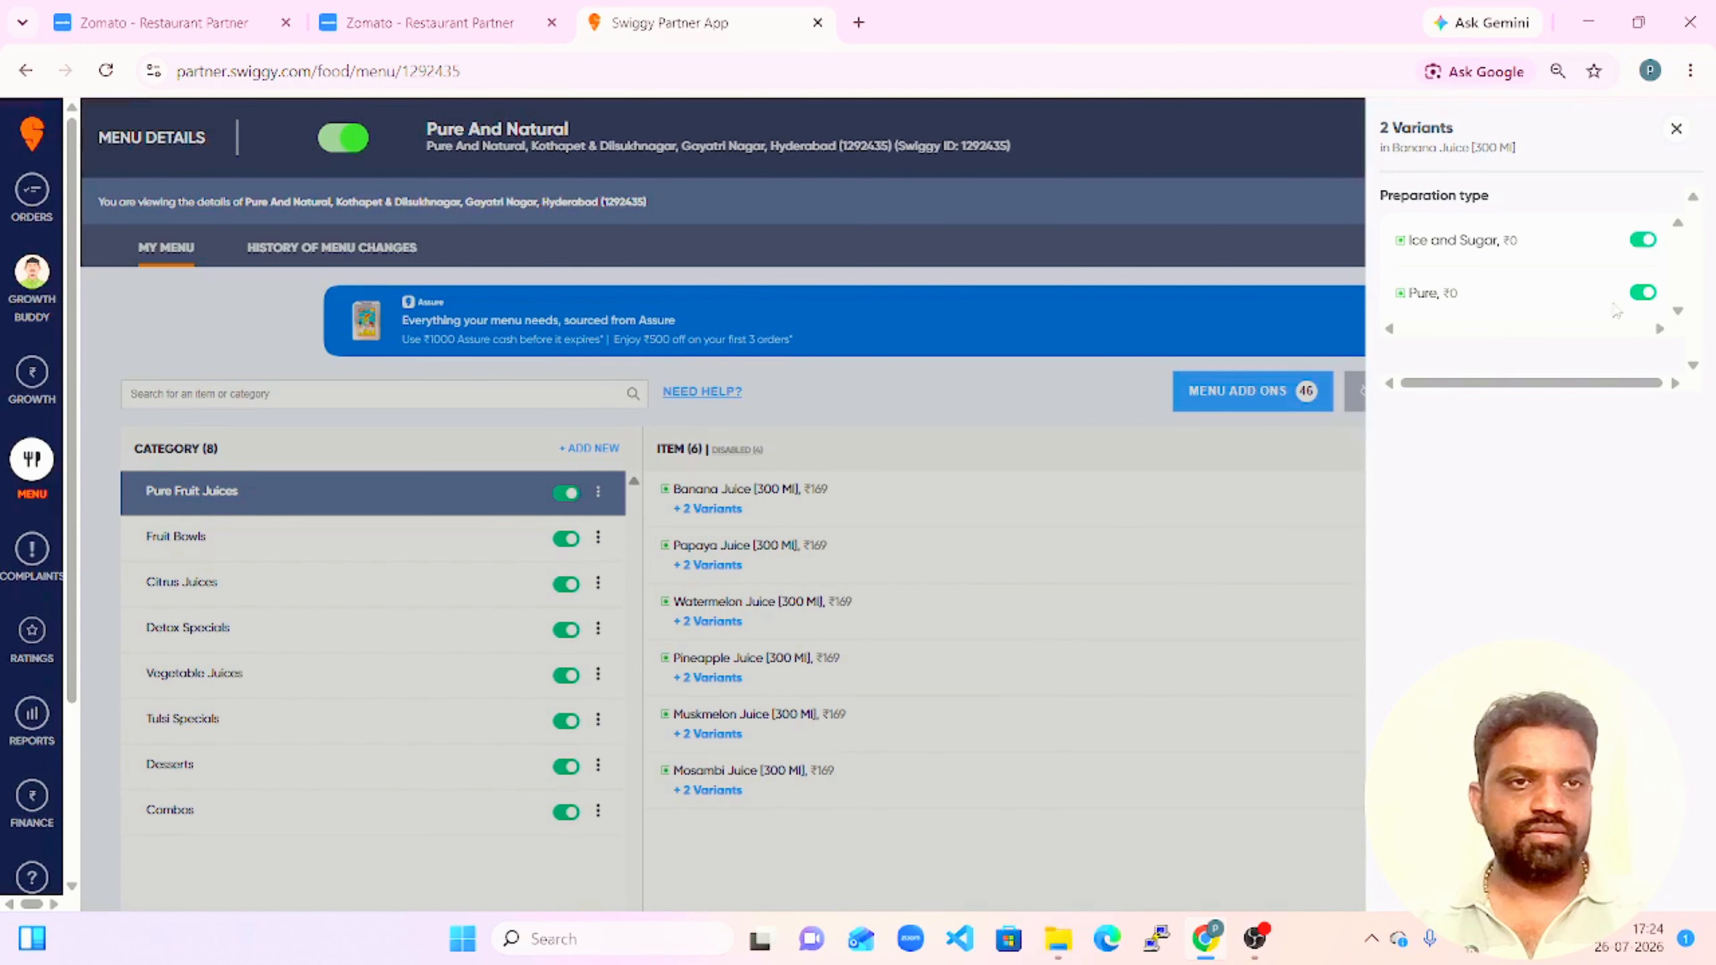
{"action": "left_click", "coordinate": [1676, 128]}
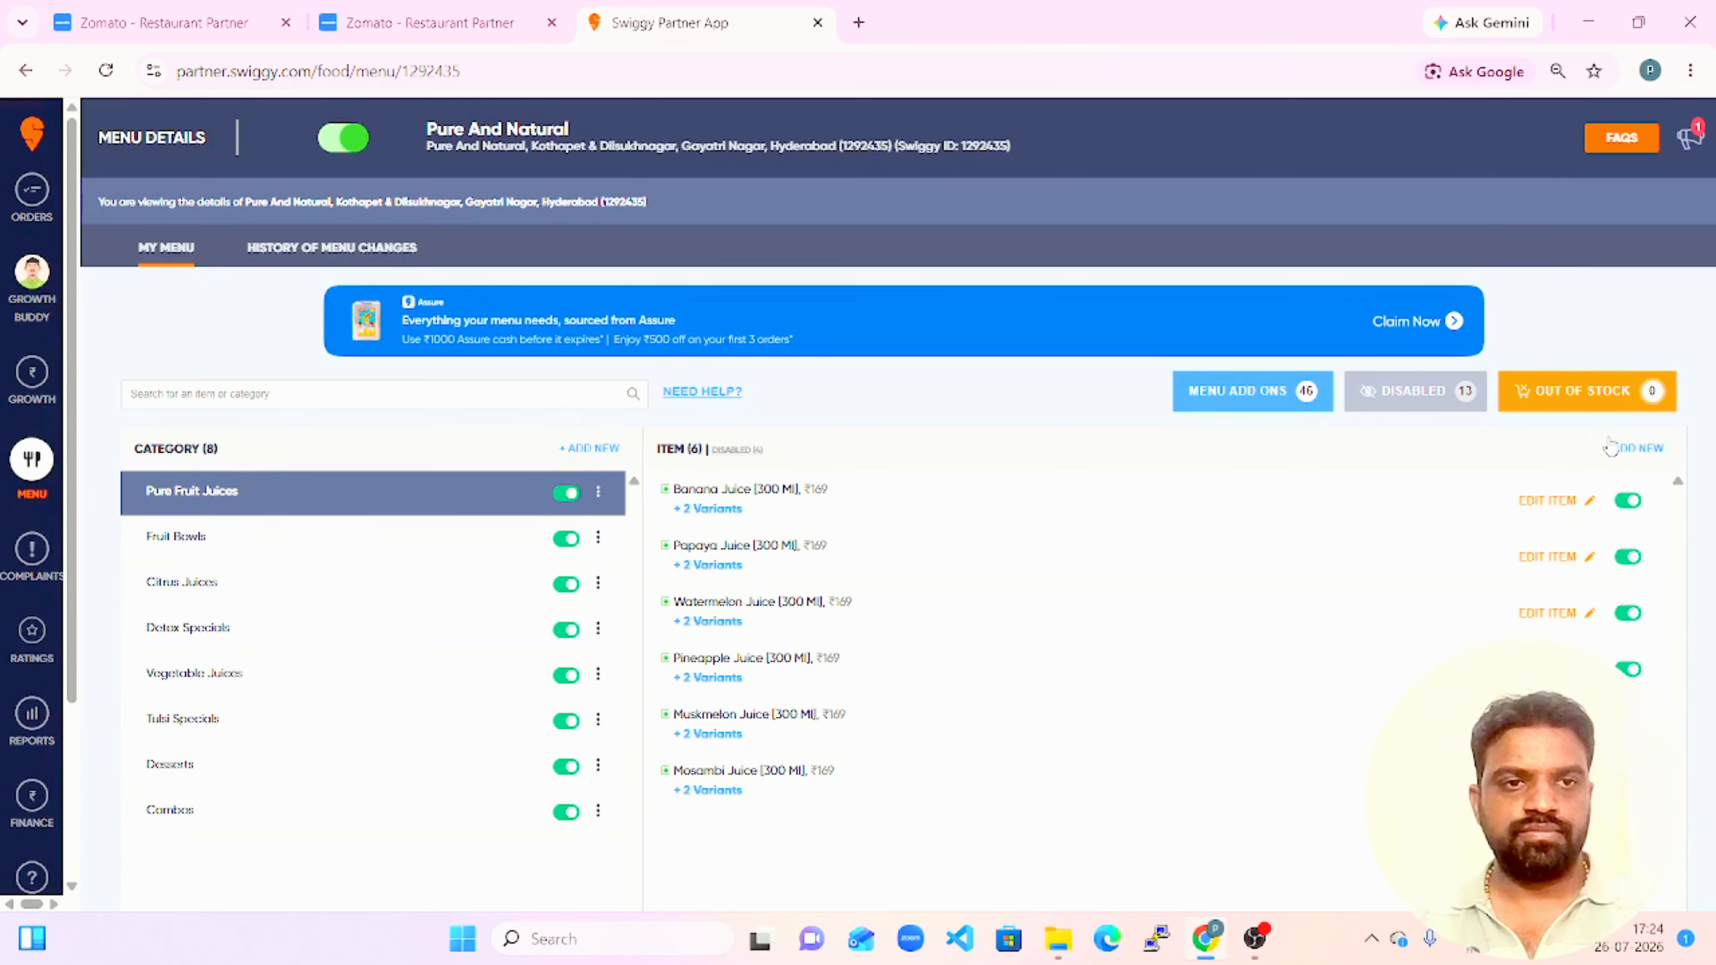
Open the item details of Banana Juice [300 Ml] and examine the maximum packaging charge for each item price range.
{"action": "left_click", "coordinate": [1572, 504]}
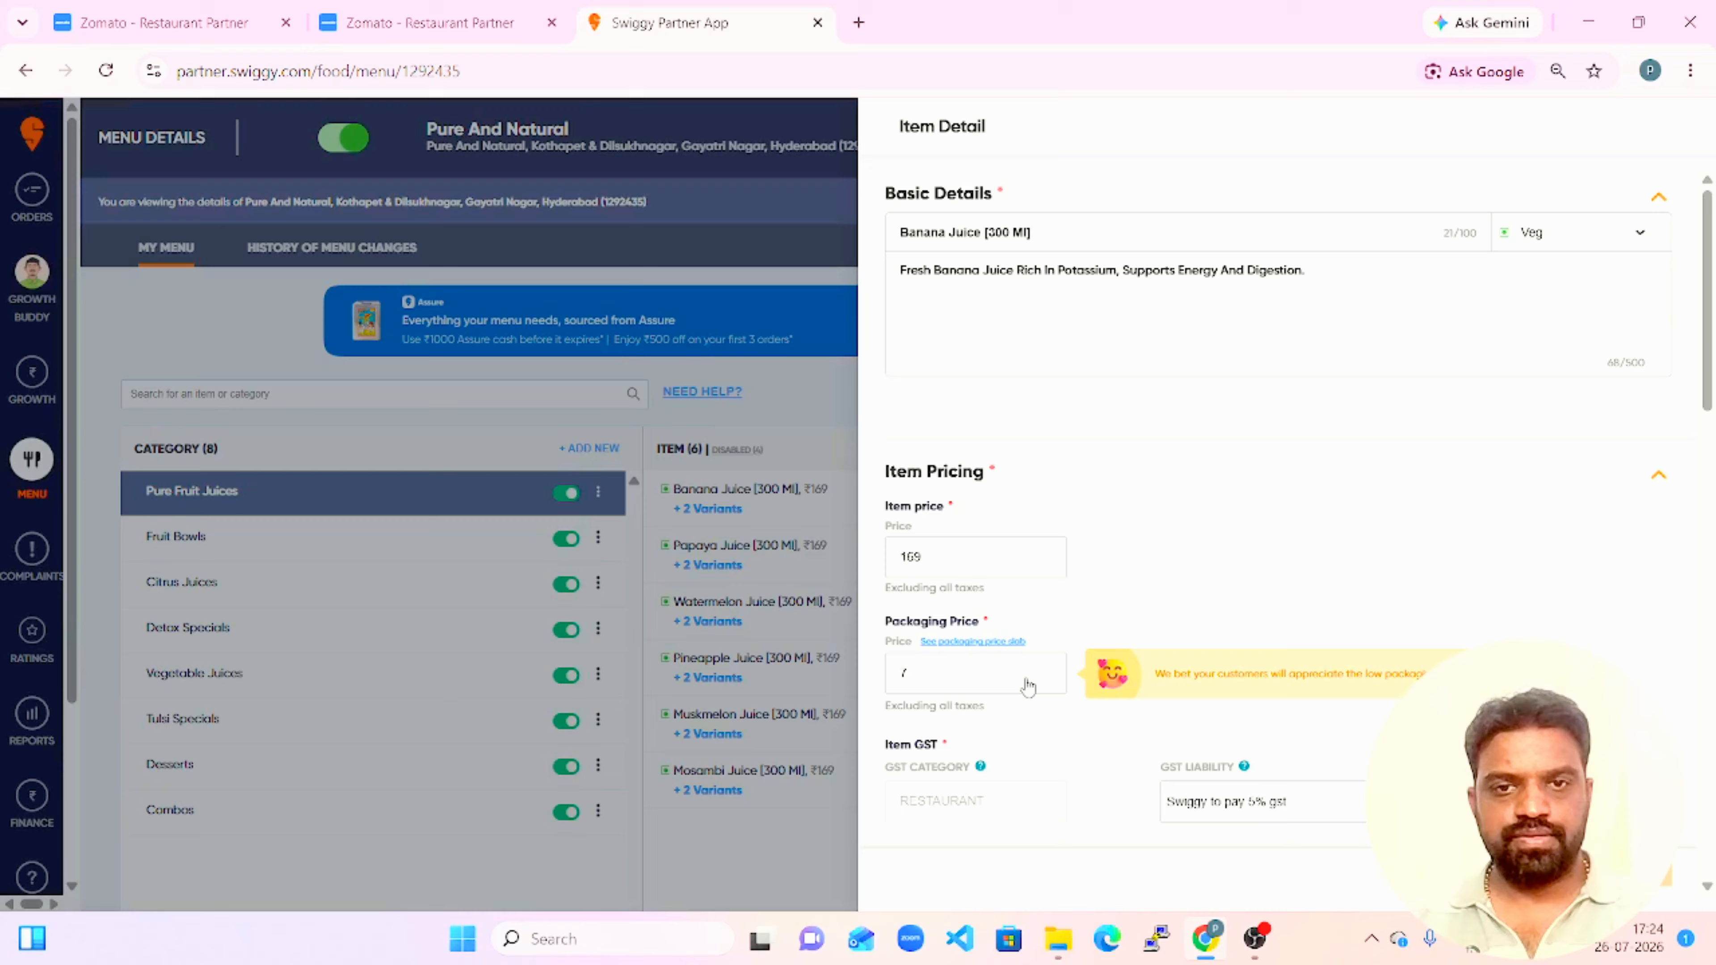
{"action": "left_click", "coordinate": [982, 644]}
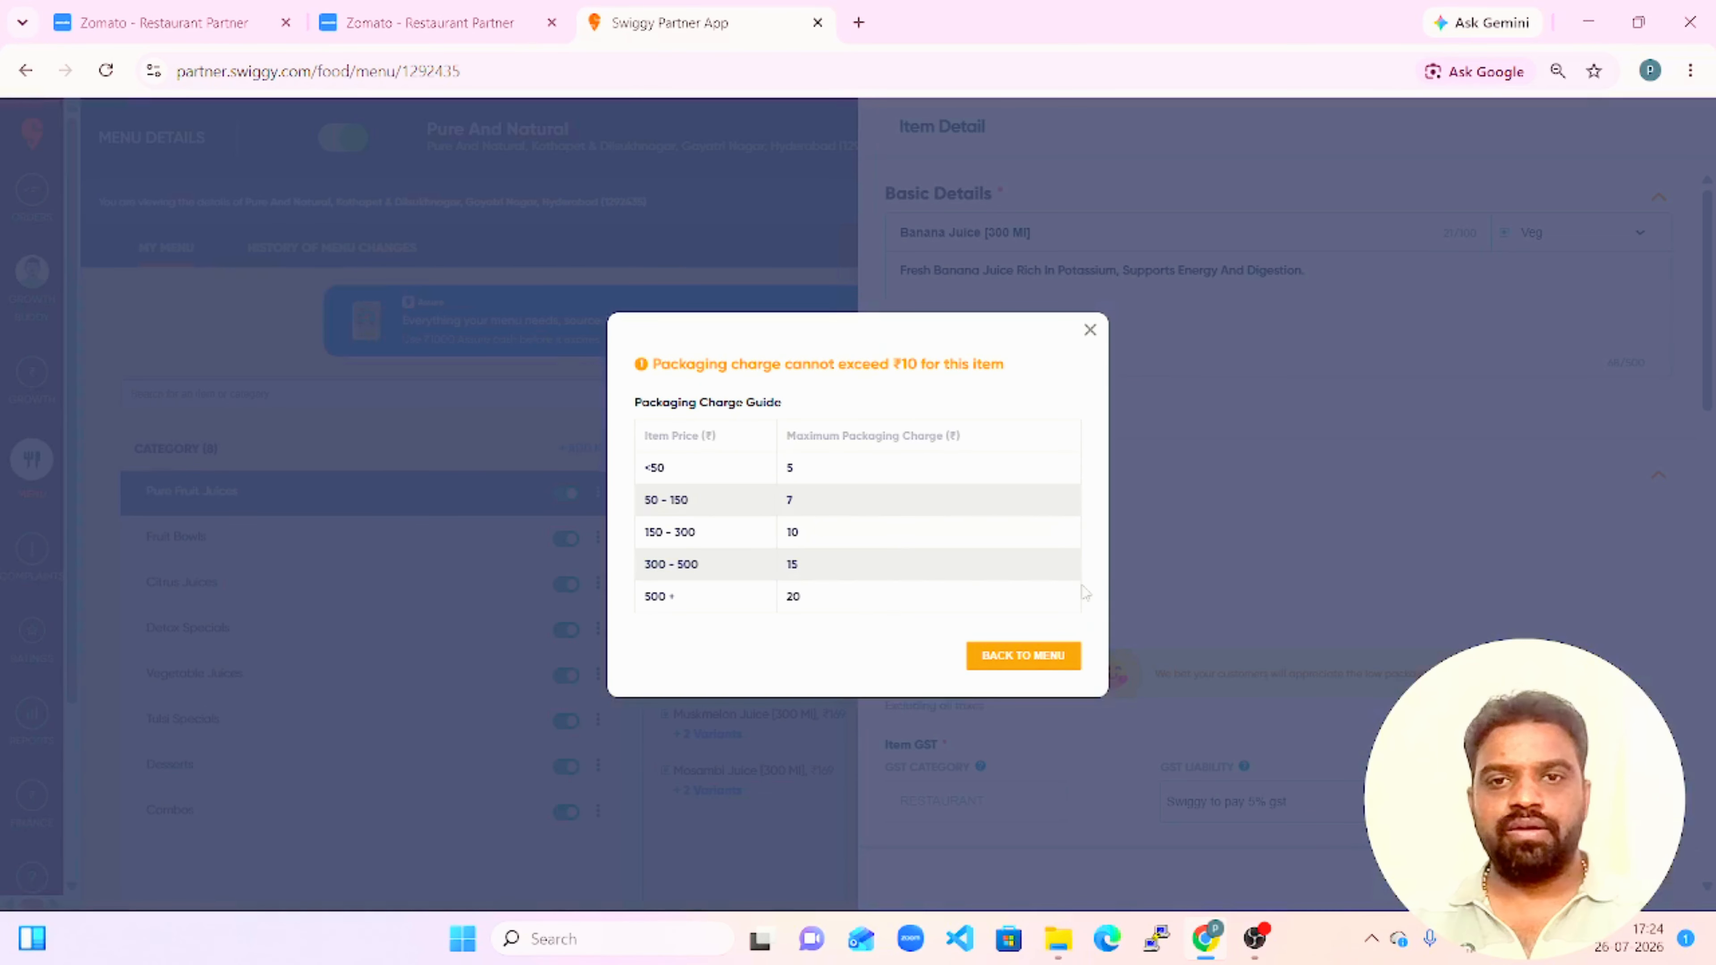
{"action": "left_click_drag", "start_coordinate": [927, 565], "coordinate": [900, 601]}
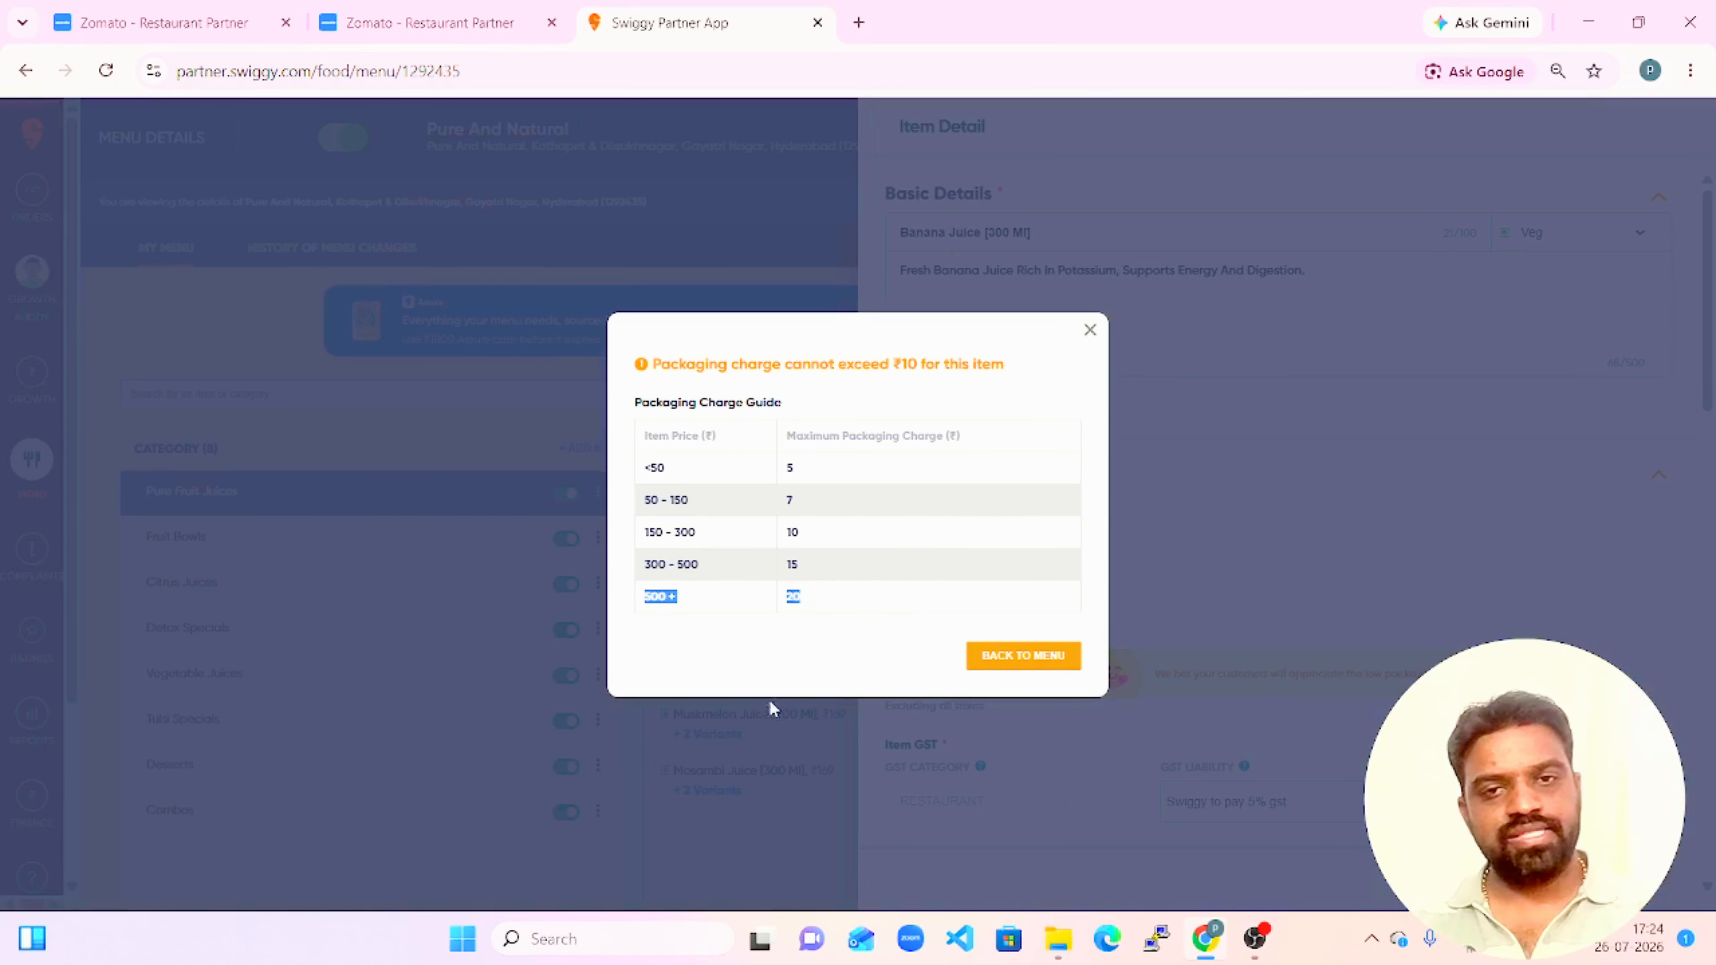
{"action": "left_click", "coordinate": [840, 646]}
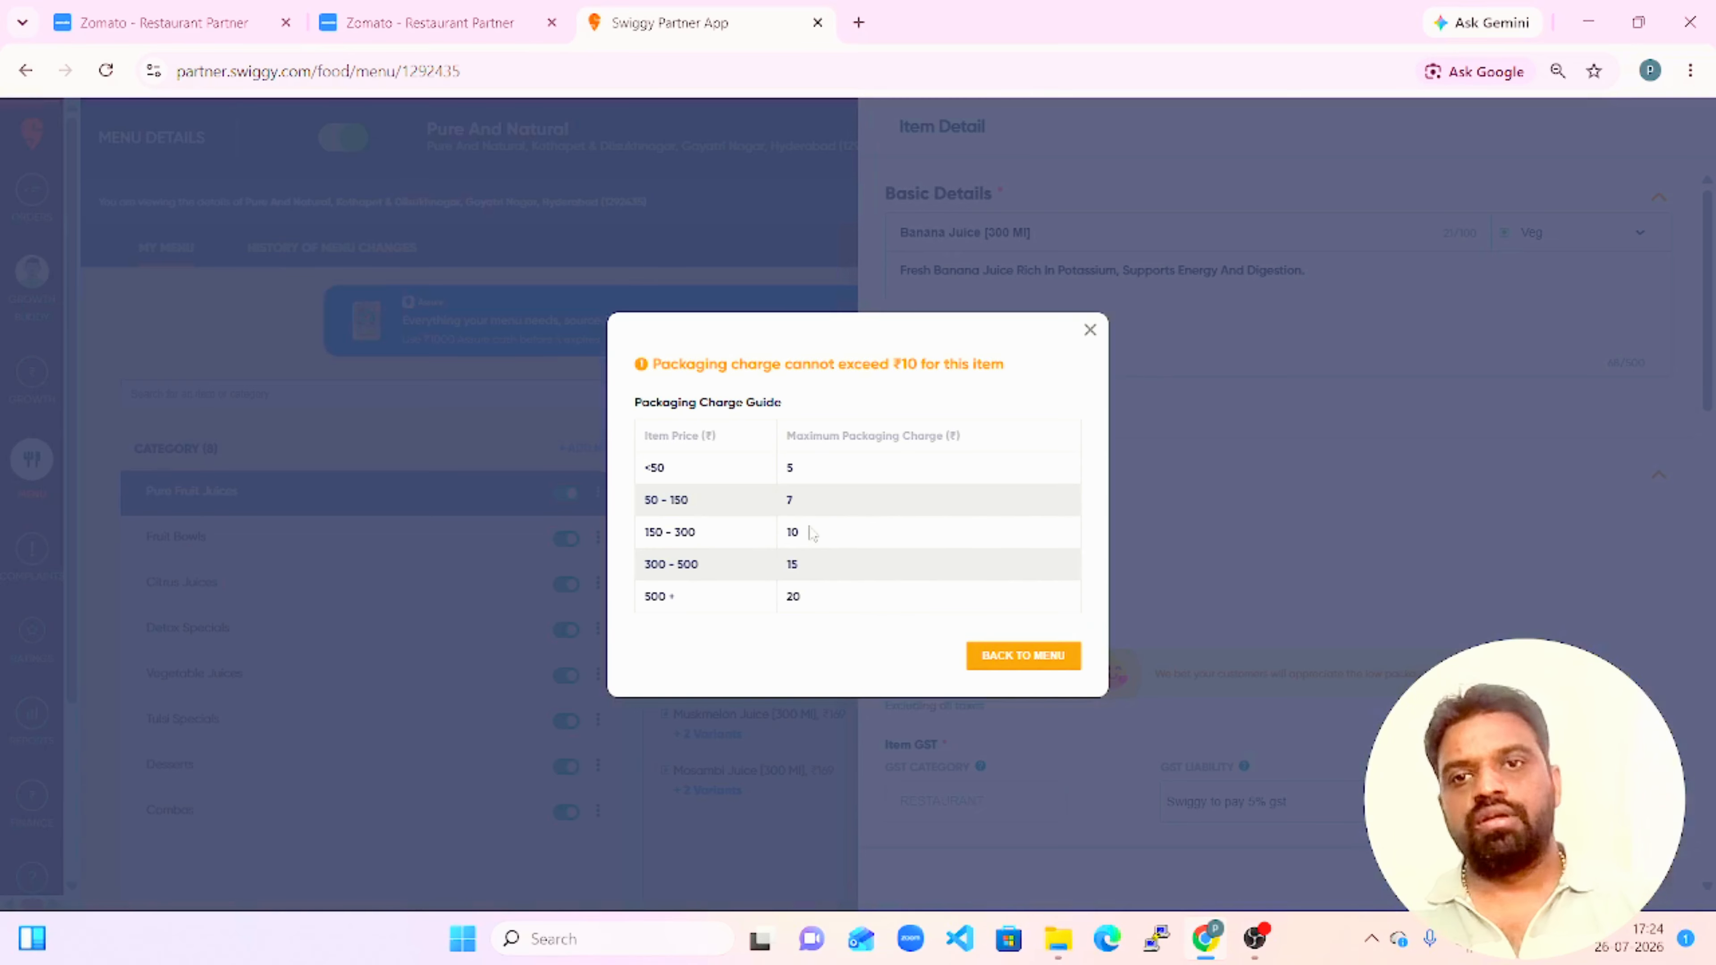
{"action": "double_click", "coordinate": [790, 501]}
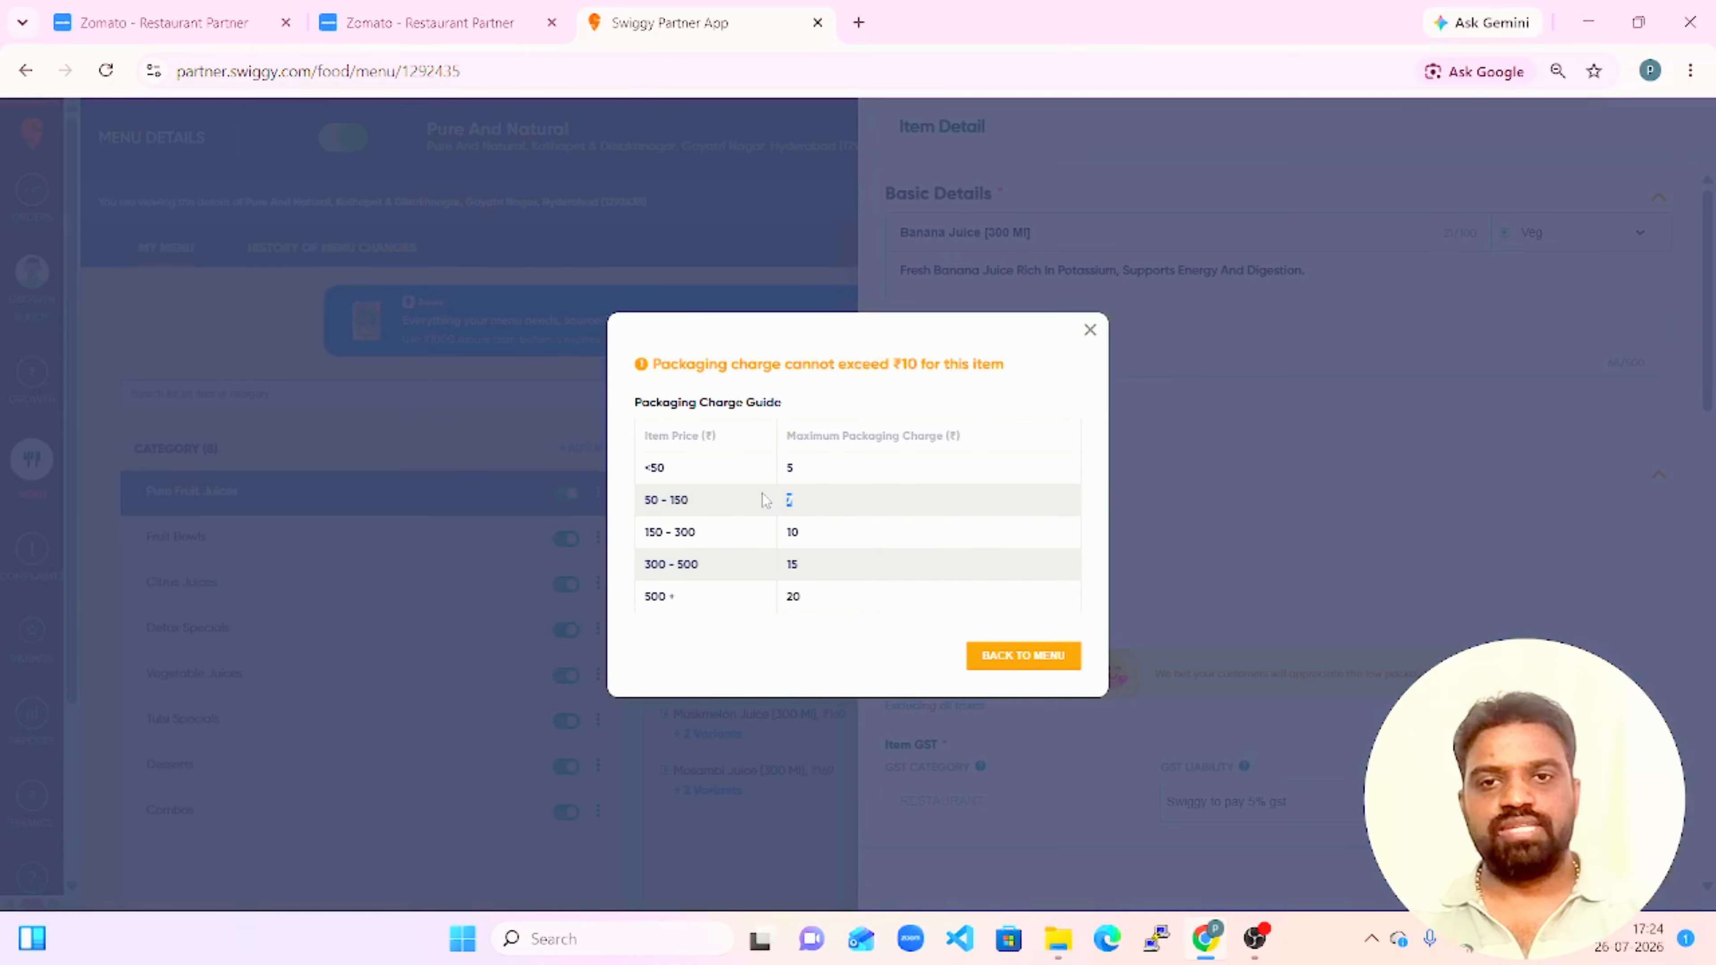
{"action": "left_click", "coordinate": [902, 496]}
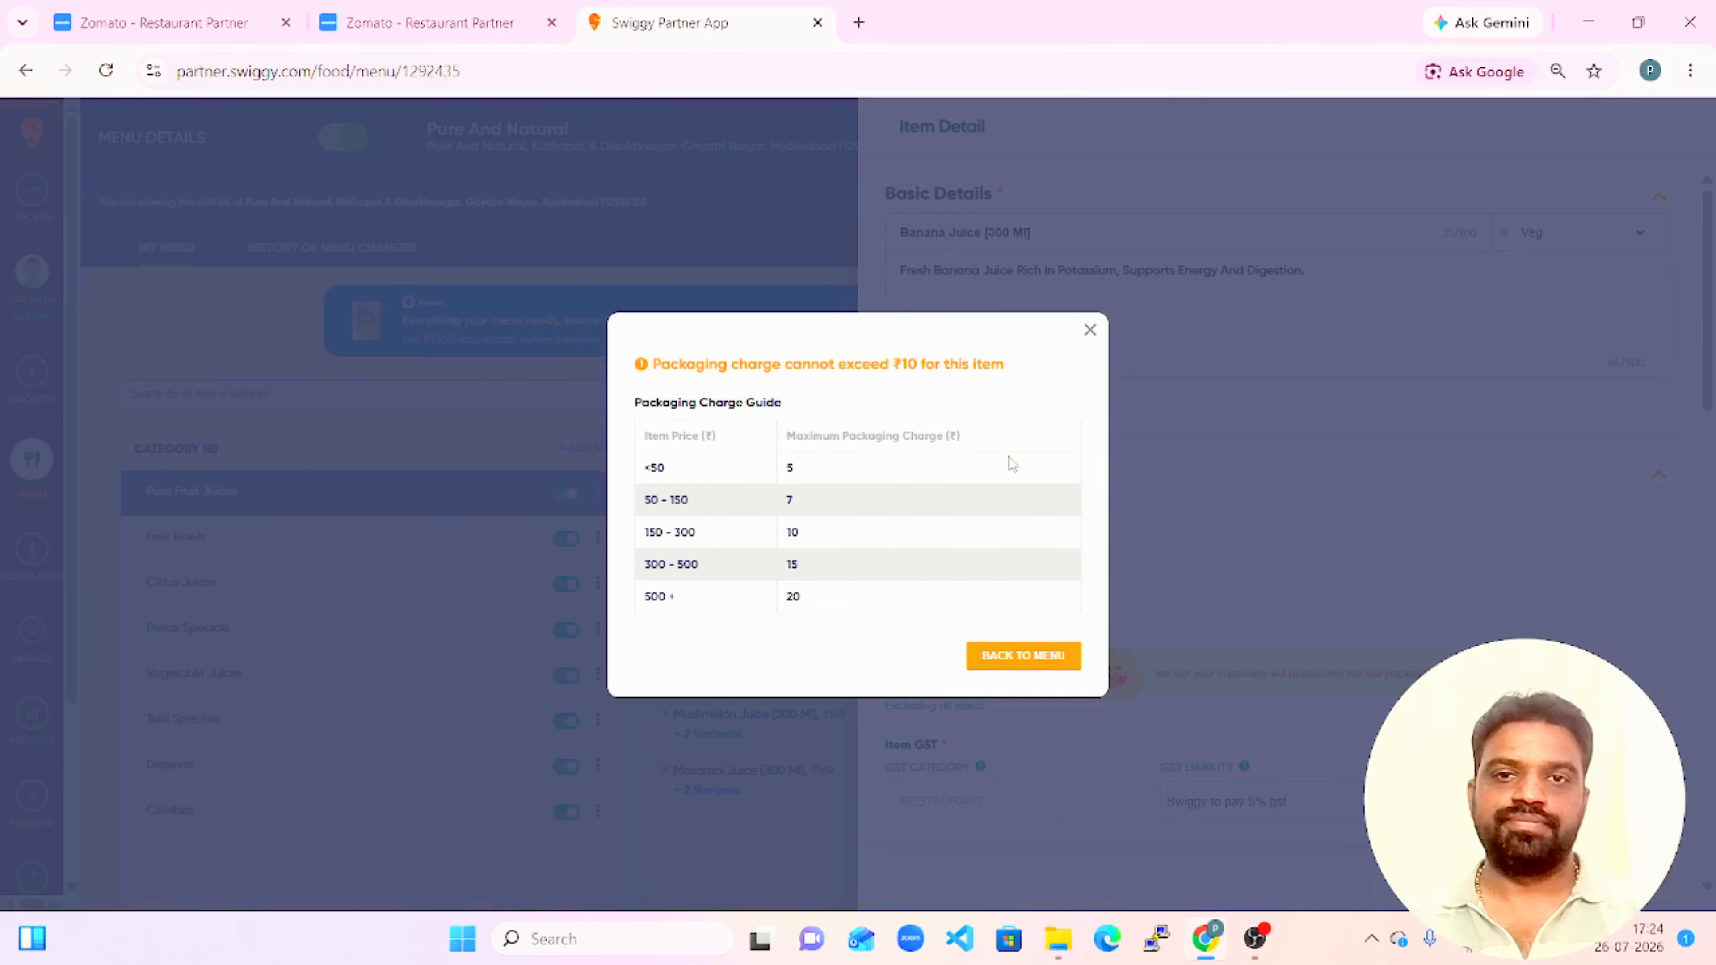
{"action": "left_click", "coordinate": [1090, 331]}
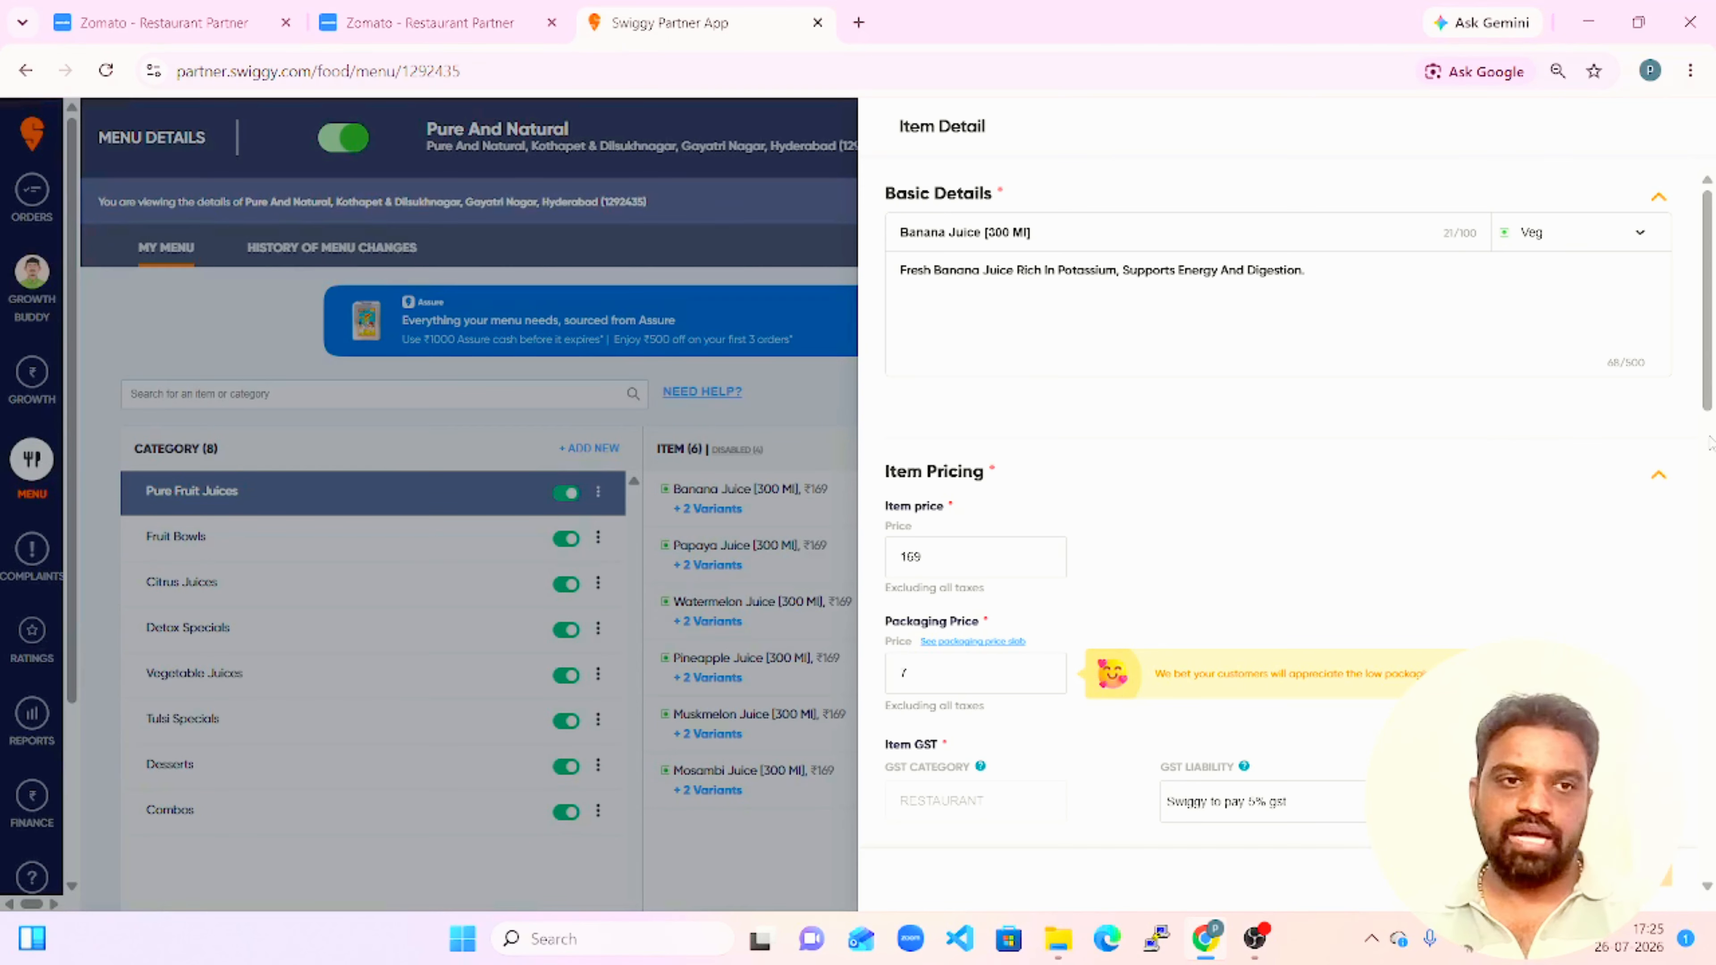
Look over the add-on, image and timing sections of Banana Juice [300 Ml], and leave the item without saving edits.
{"action": "scroll", "coordinate": [1710, 386], "scroll_direction": "down", "scroll_amount": 15}
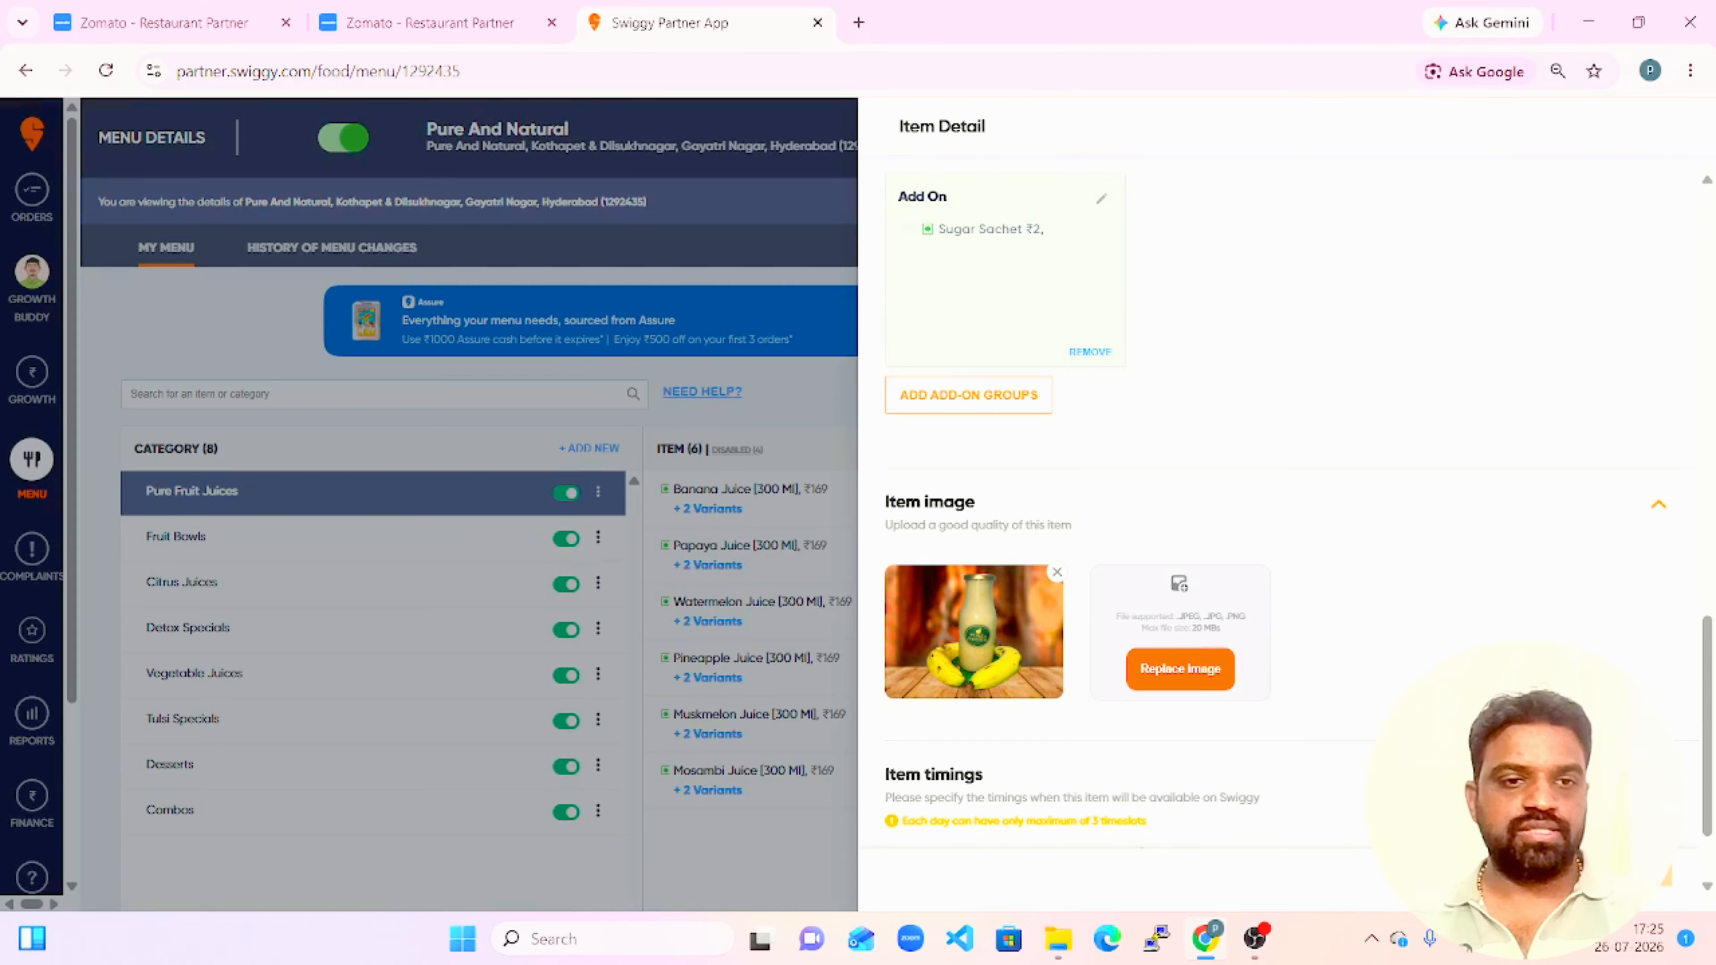
{"action": "key", "text": "Escape"}
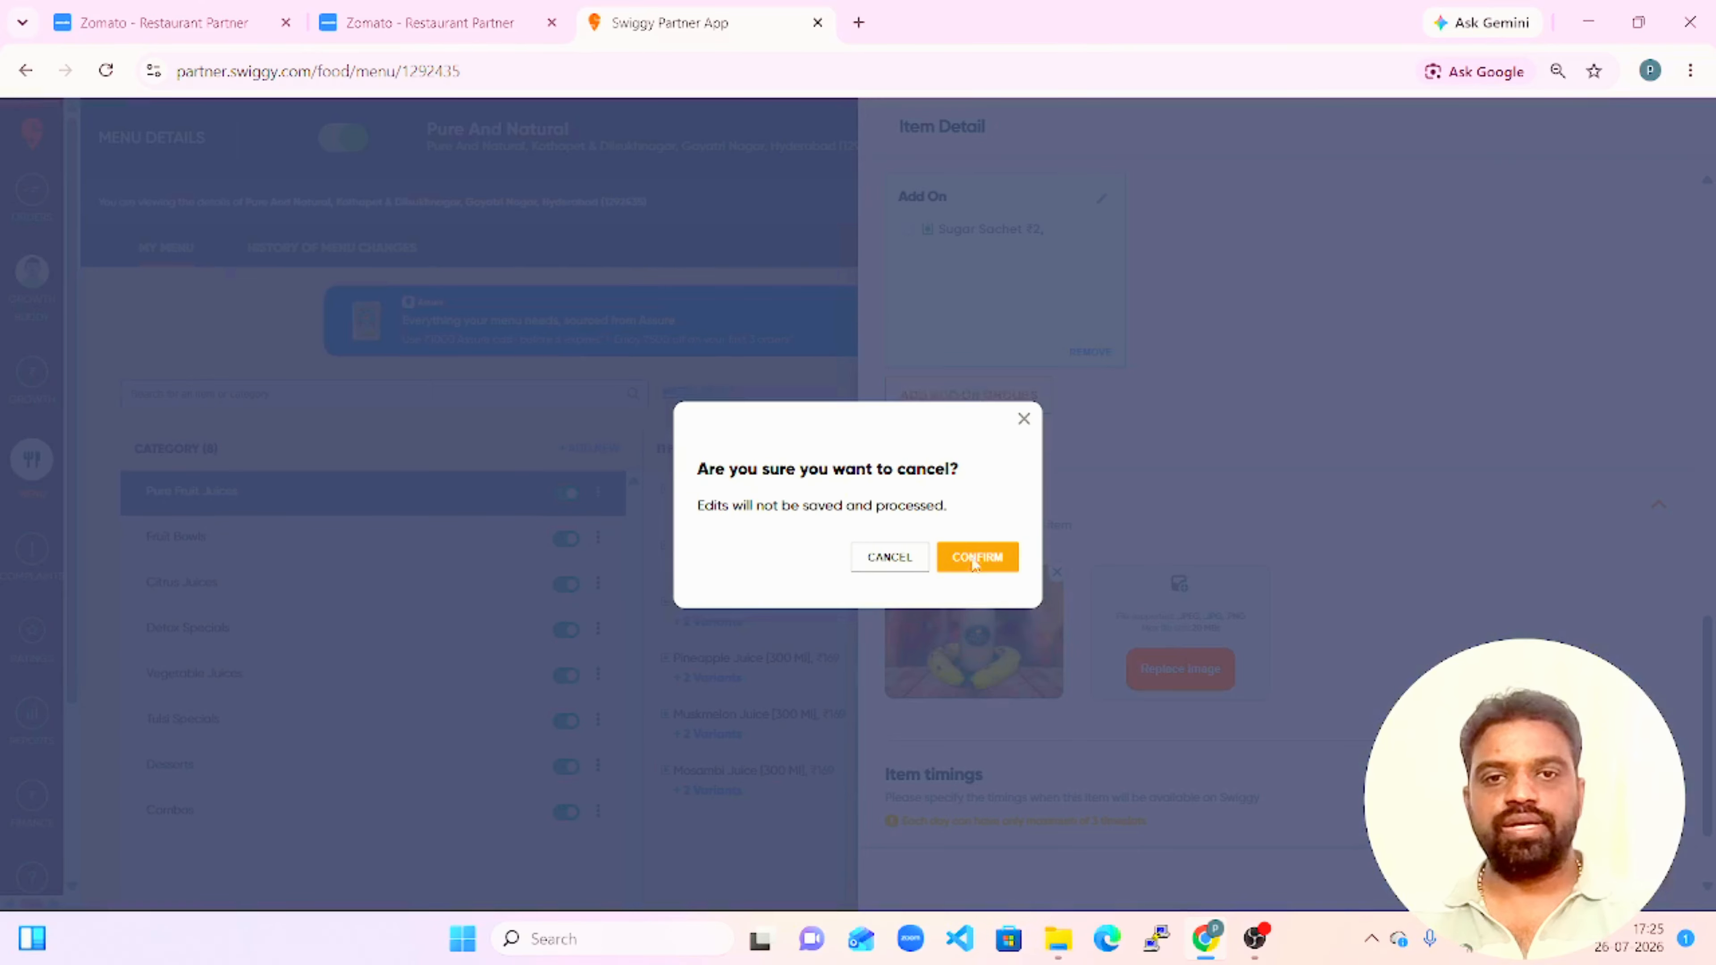
{"action": "left_click", "coordinate": [902, 559]}
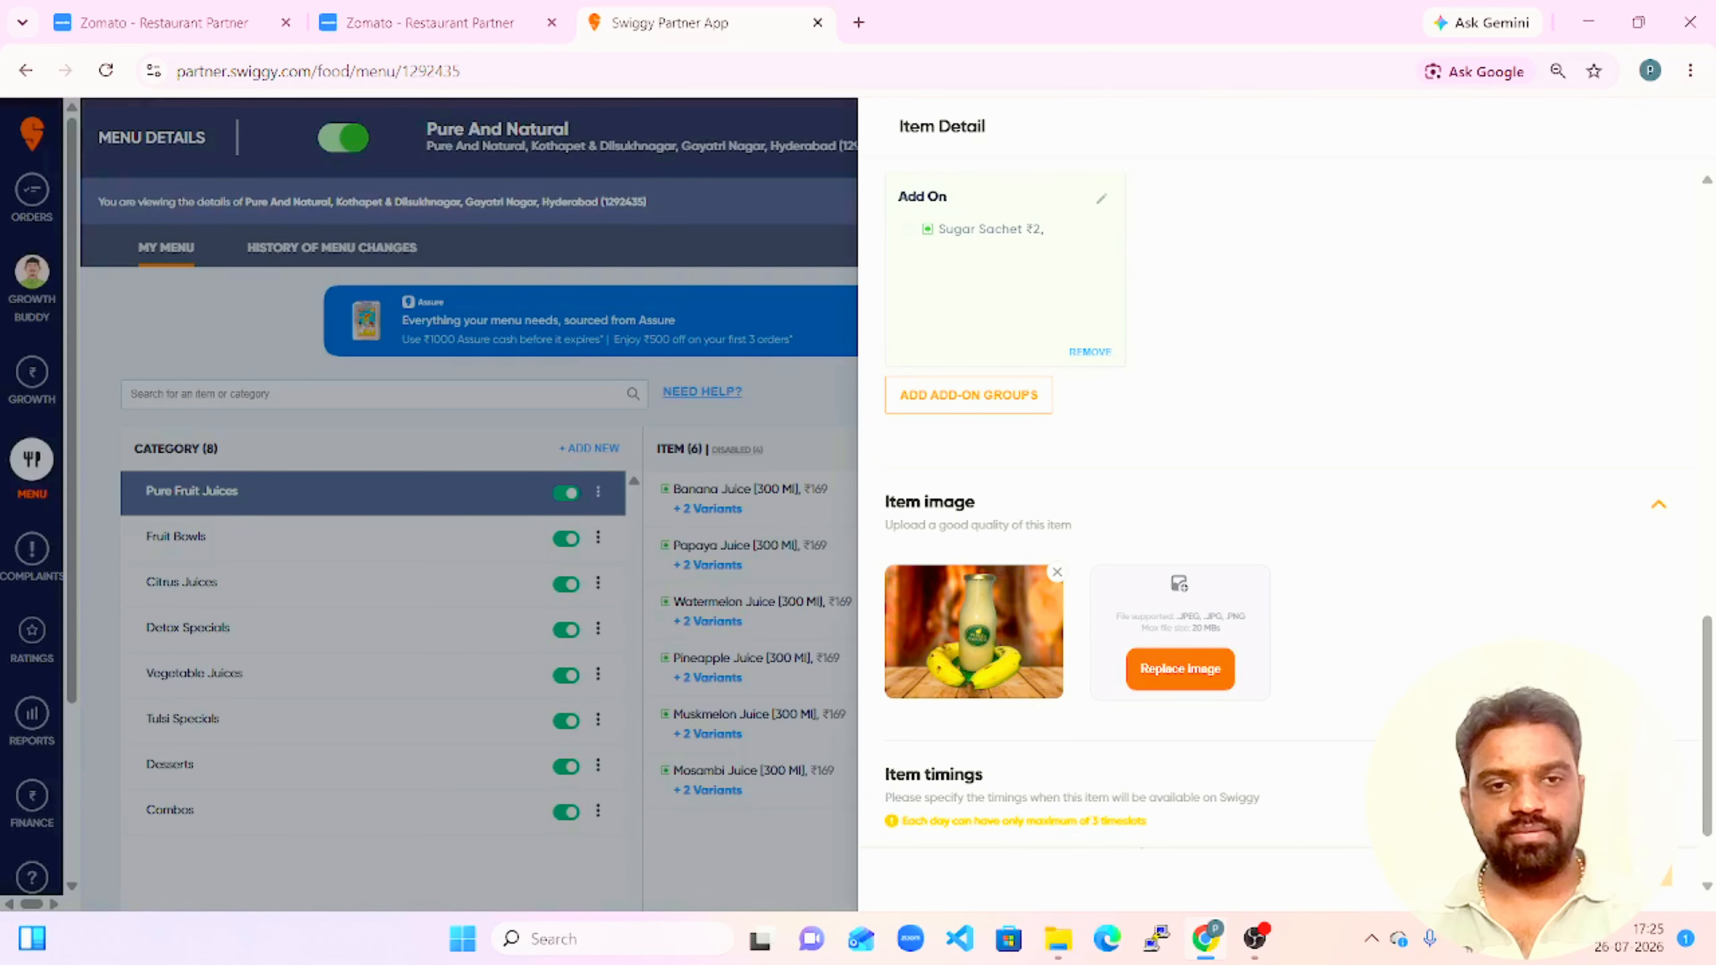
{"action": "key", "text": "Escape"}
{"action": "left_click", "coordinate": [976, 557]}
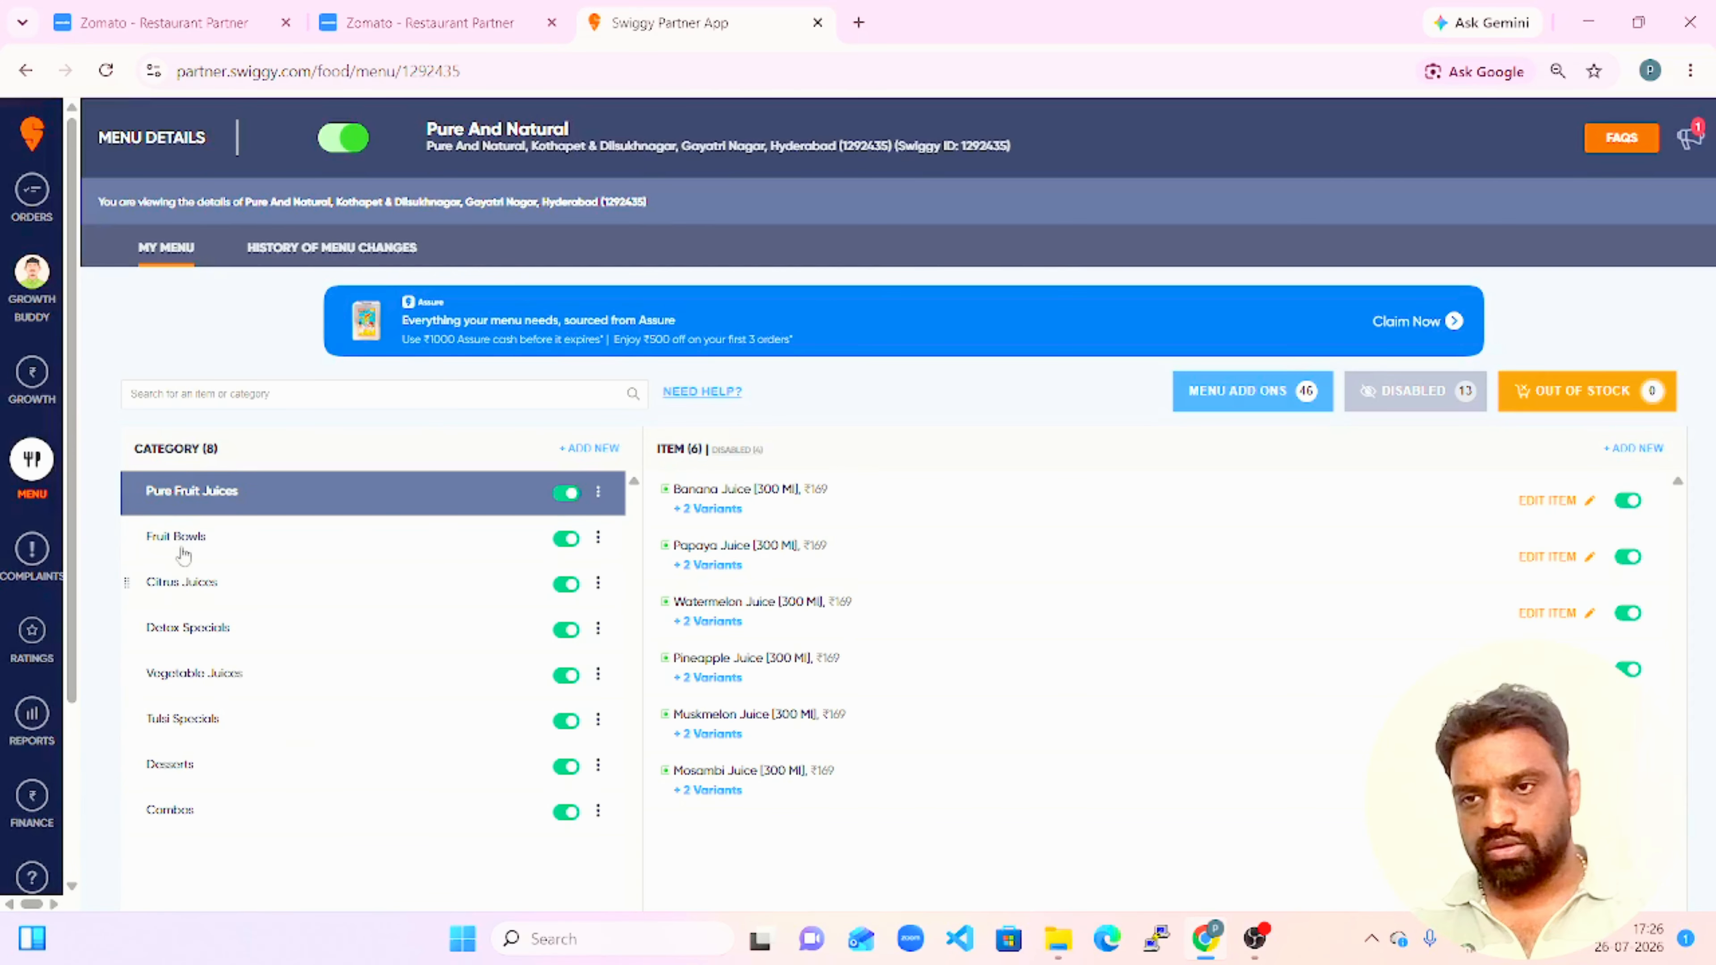
Open Watermelon bowl [350 ML] in the Fruit Bowls category and set its item price to 100.
{"action": "left_click", "coordinate": [199, 538]}
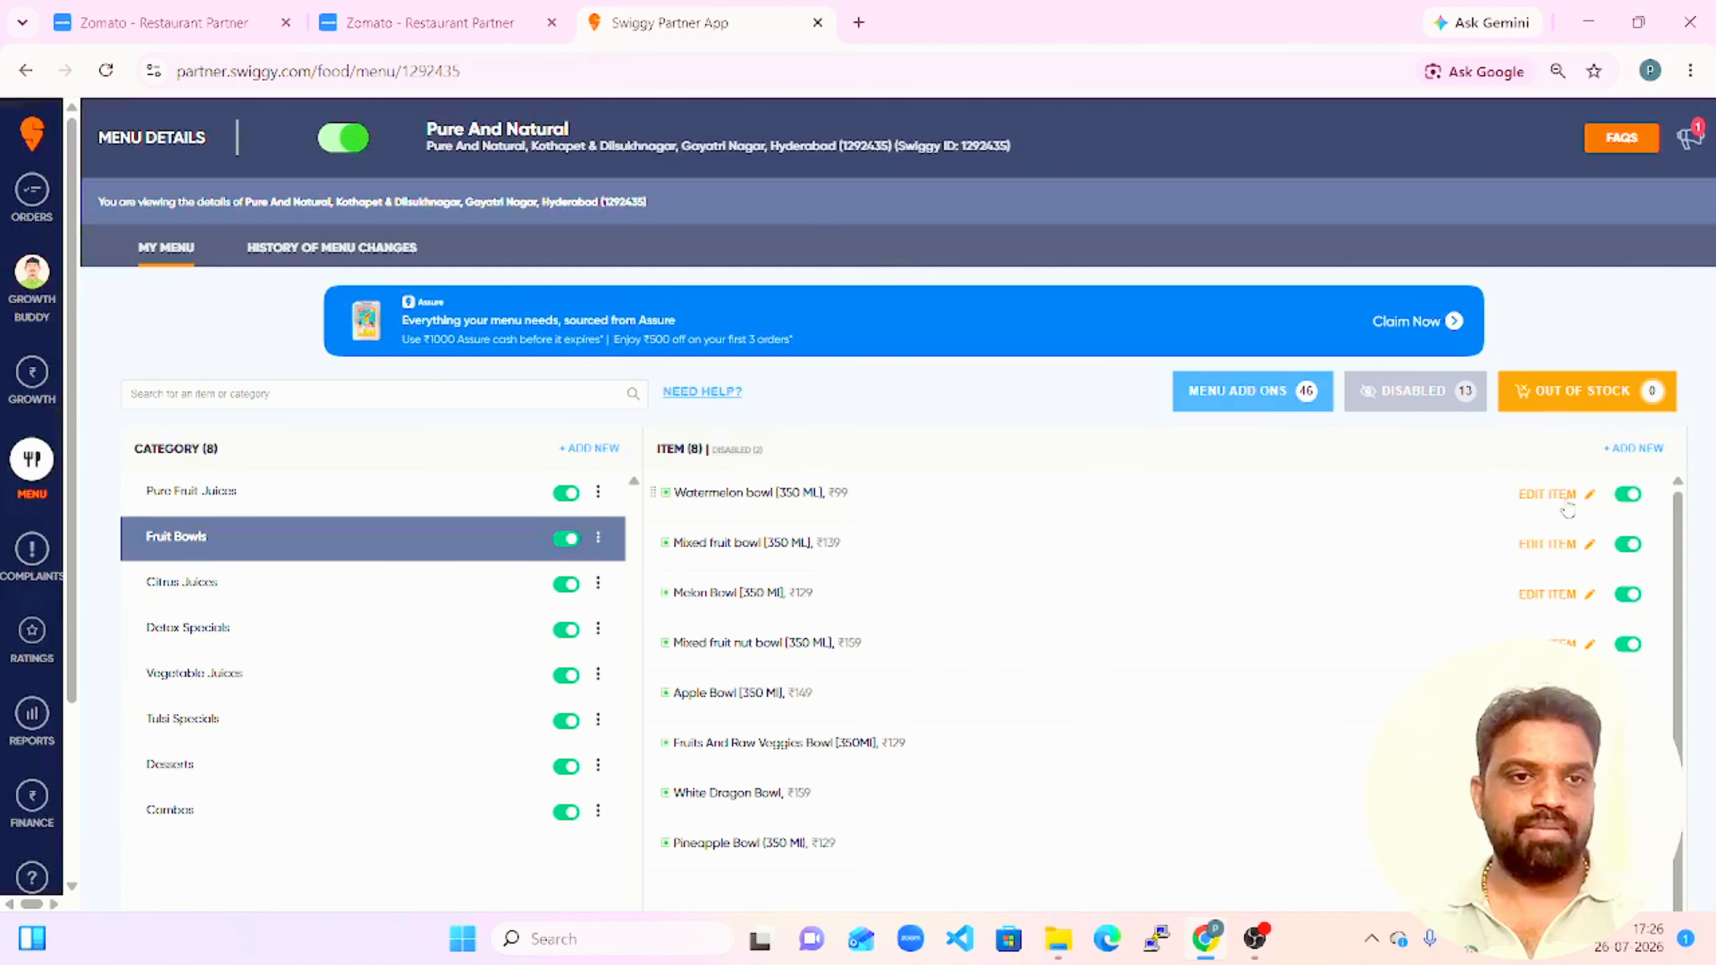
{"action": "left_click", "coordinate": [1570, 507]}
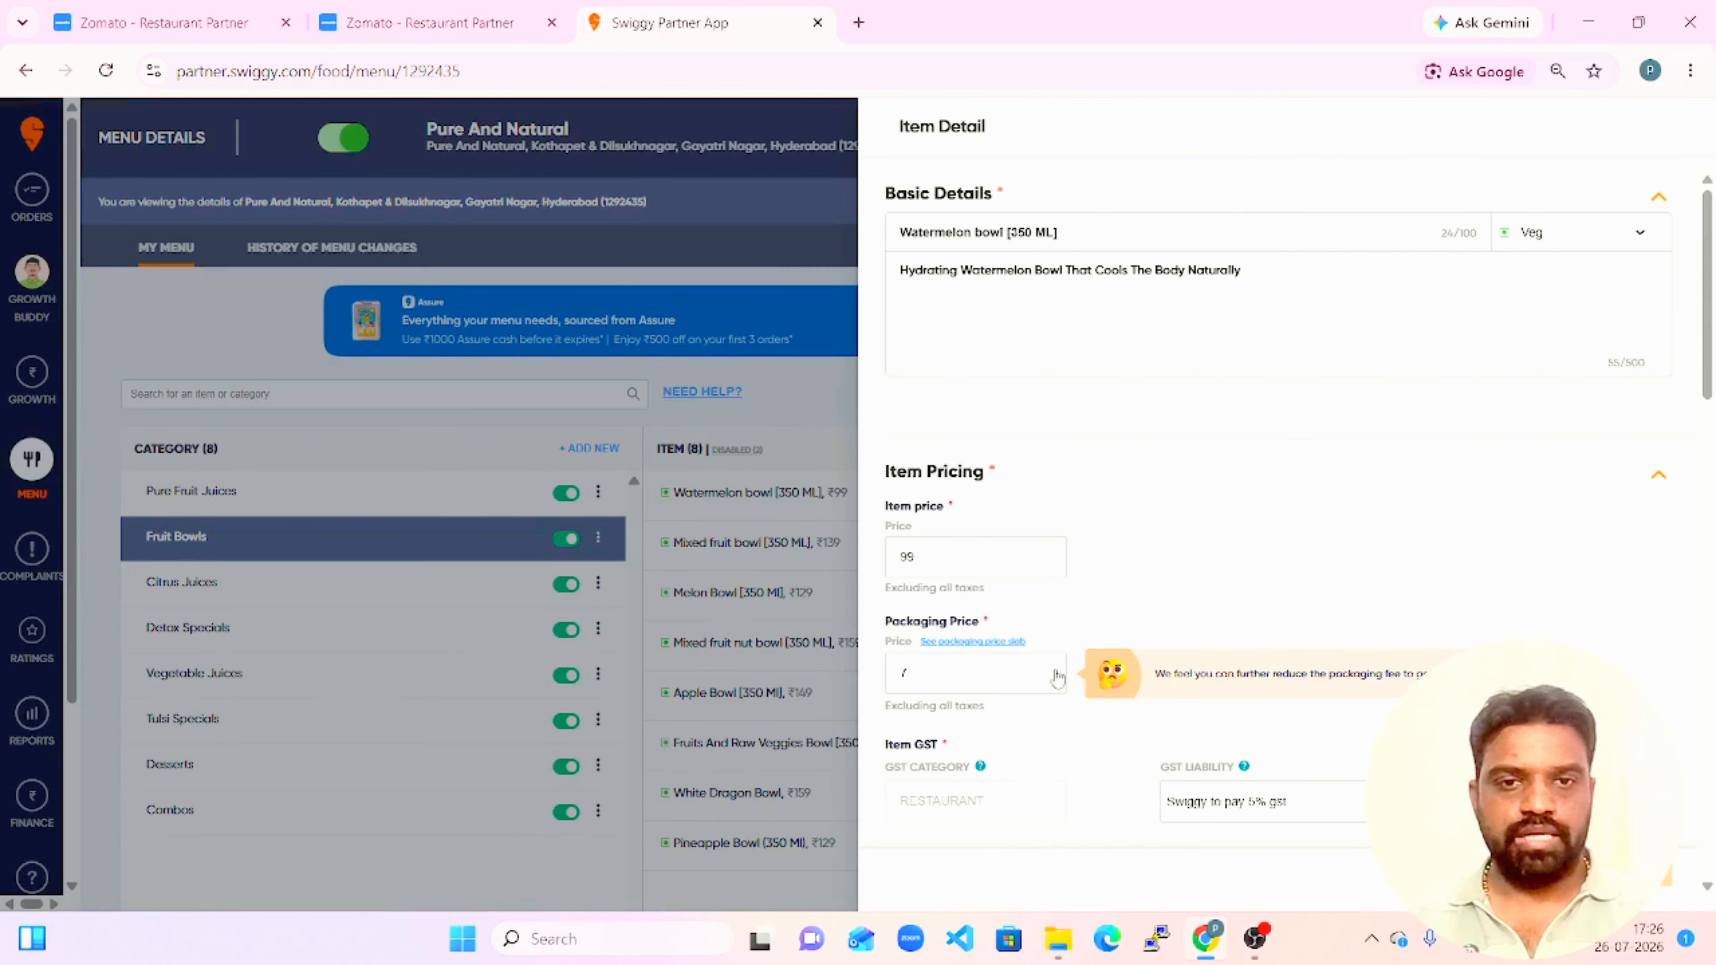
{"action": "left_click", "coordinate": [942, 575]}
{"action": "key", "text": "BackSpace"}
{"action": "key", "text": "BackSpace"}
{"action": "type", "text": "100"}
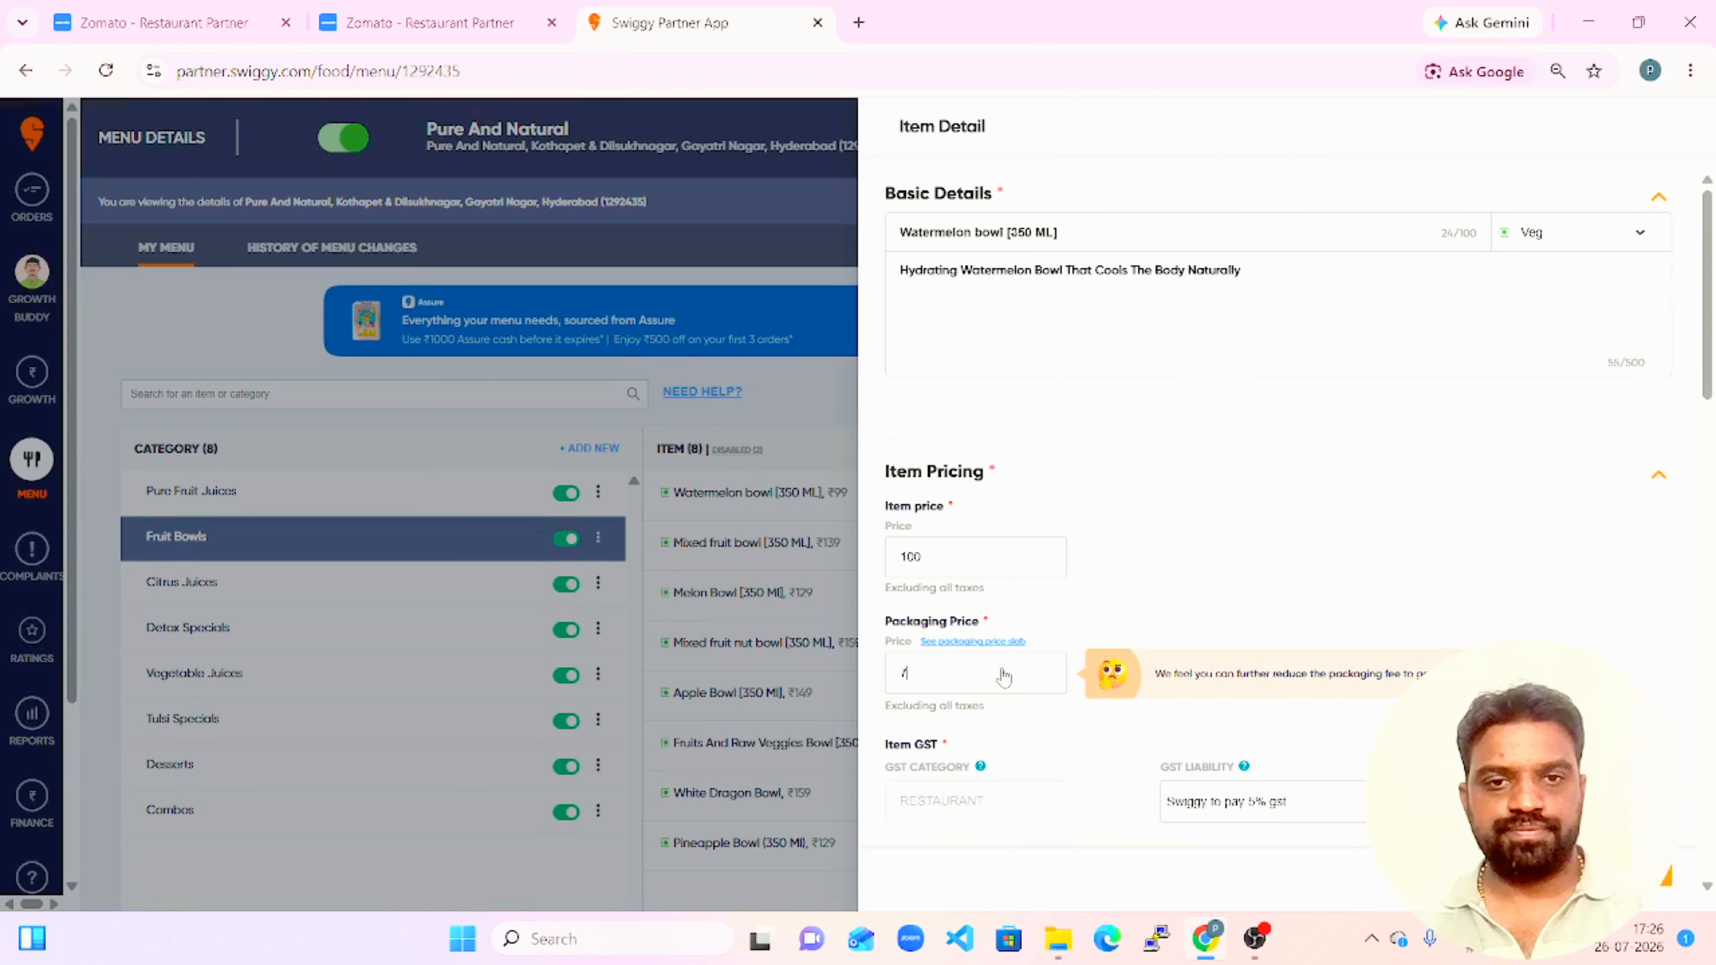
Check the packaging price slab for Watermelon bowl [350 ML] and close the item details.
{"action": "left_click", "coordinate": [973, 644]}
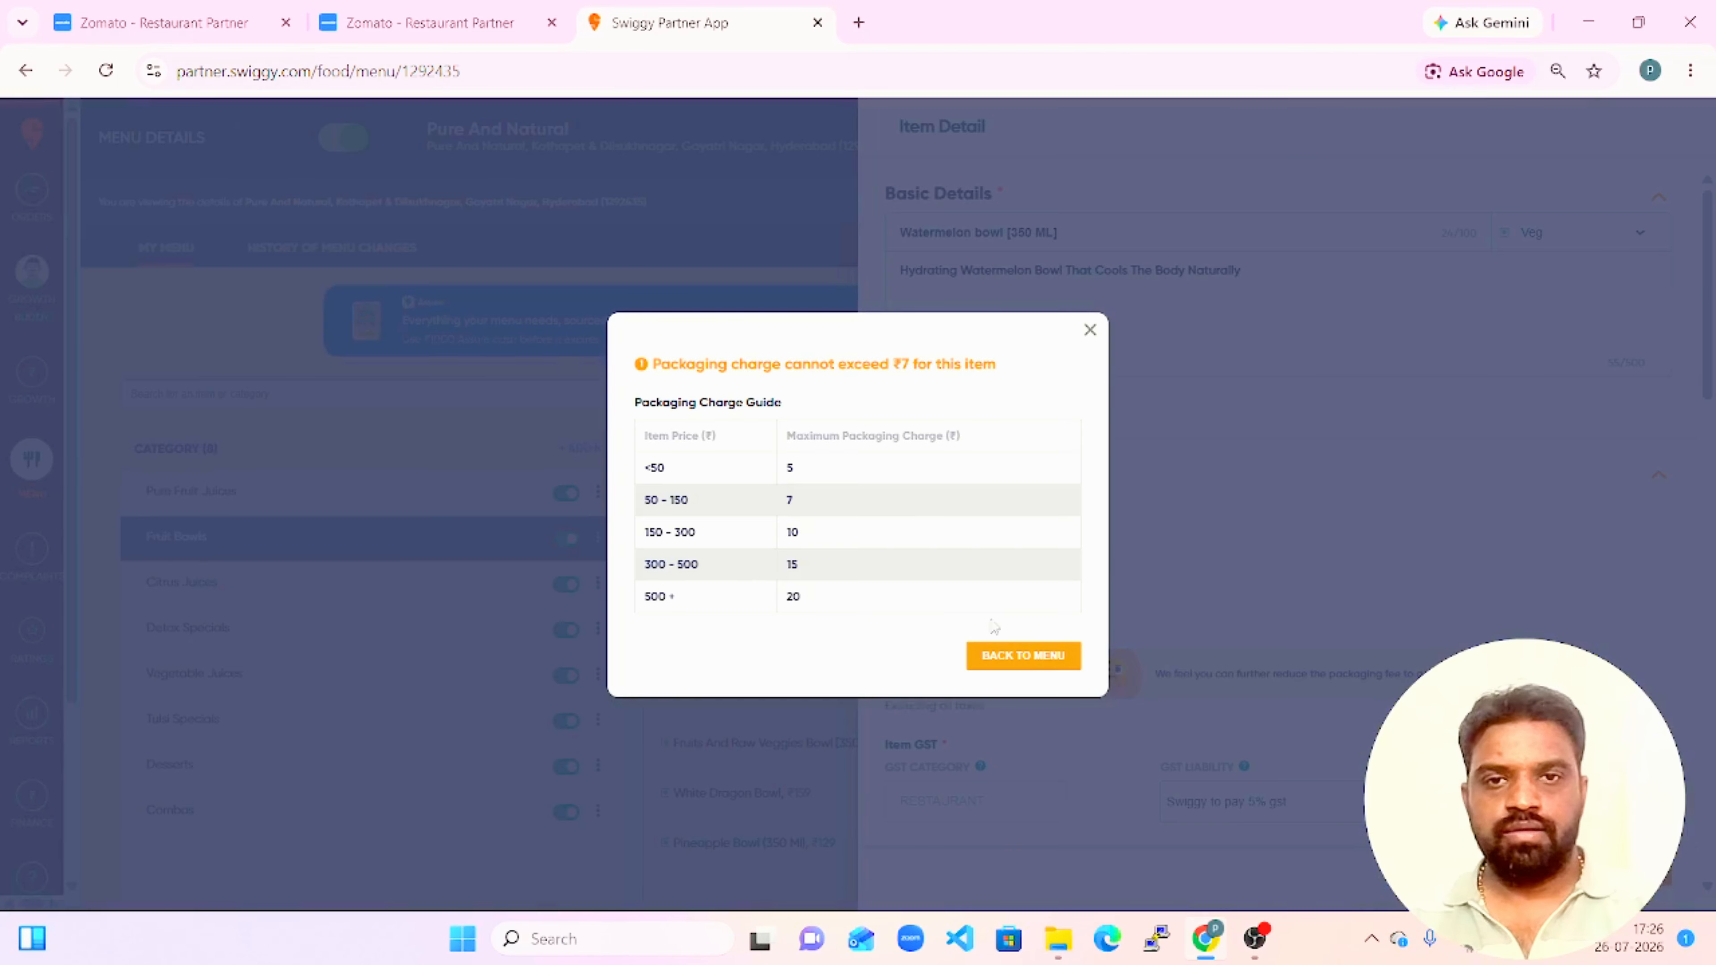
{"action": "left_click", "coordinate": [1090, 331]}
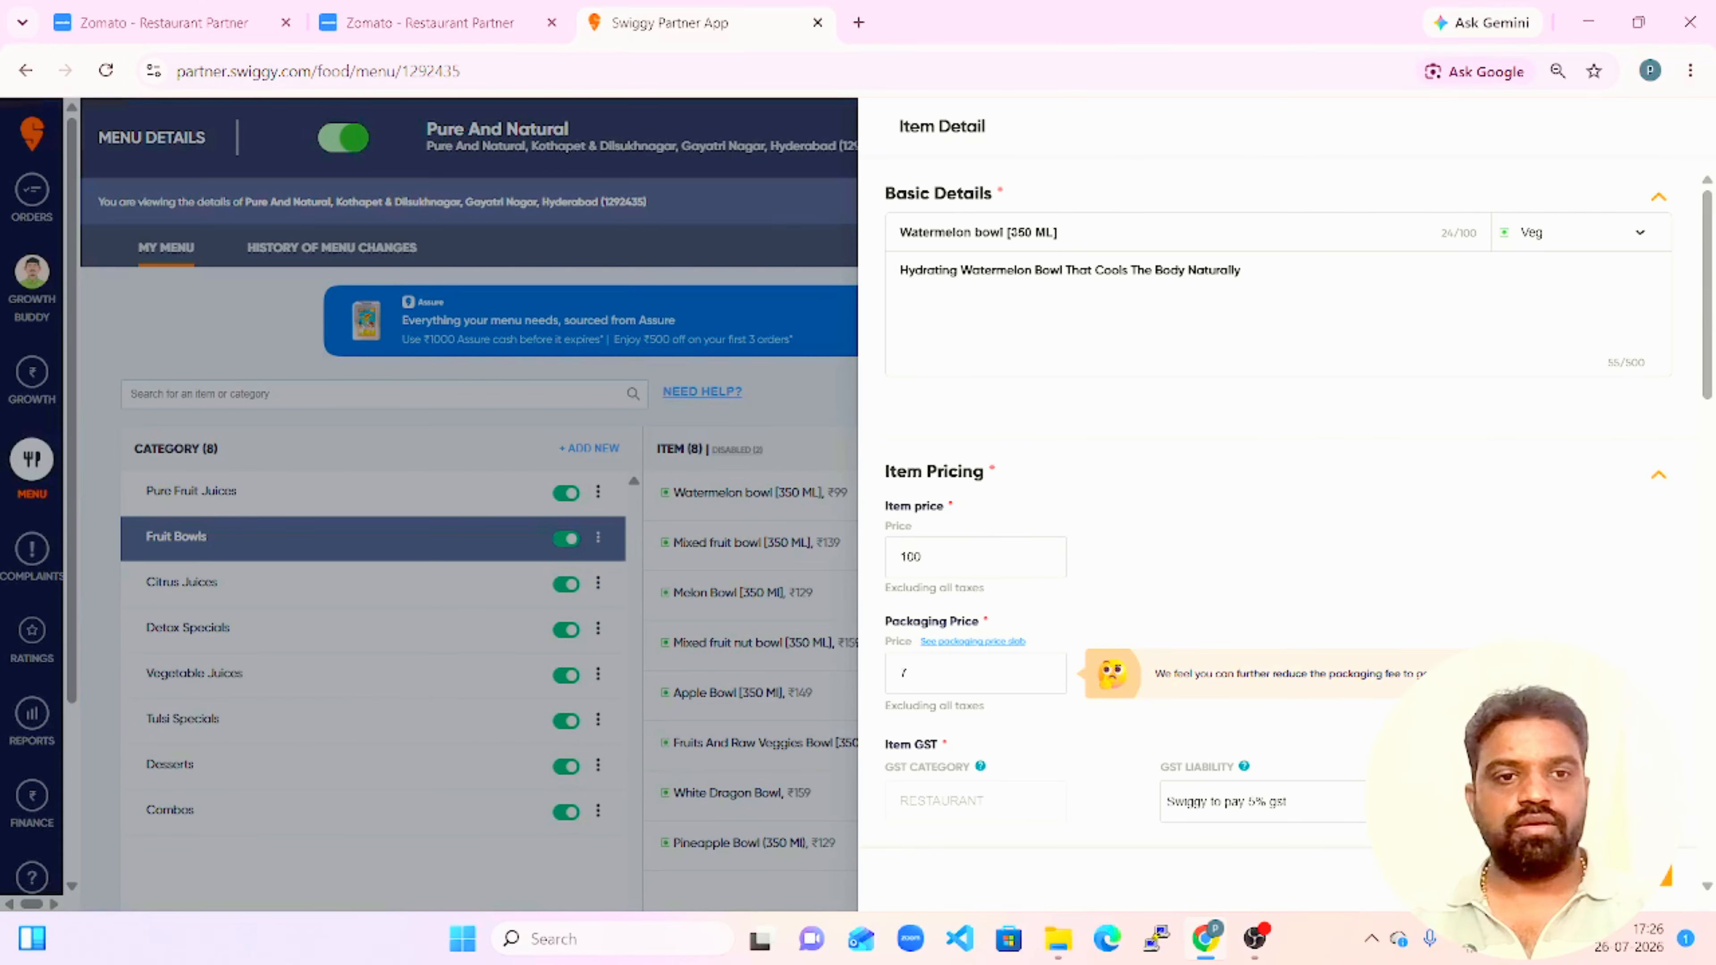
{"action": "left_click", "coordinate": [1473, 871]}
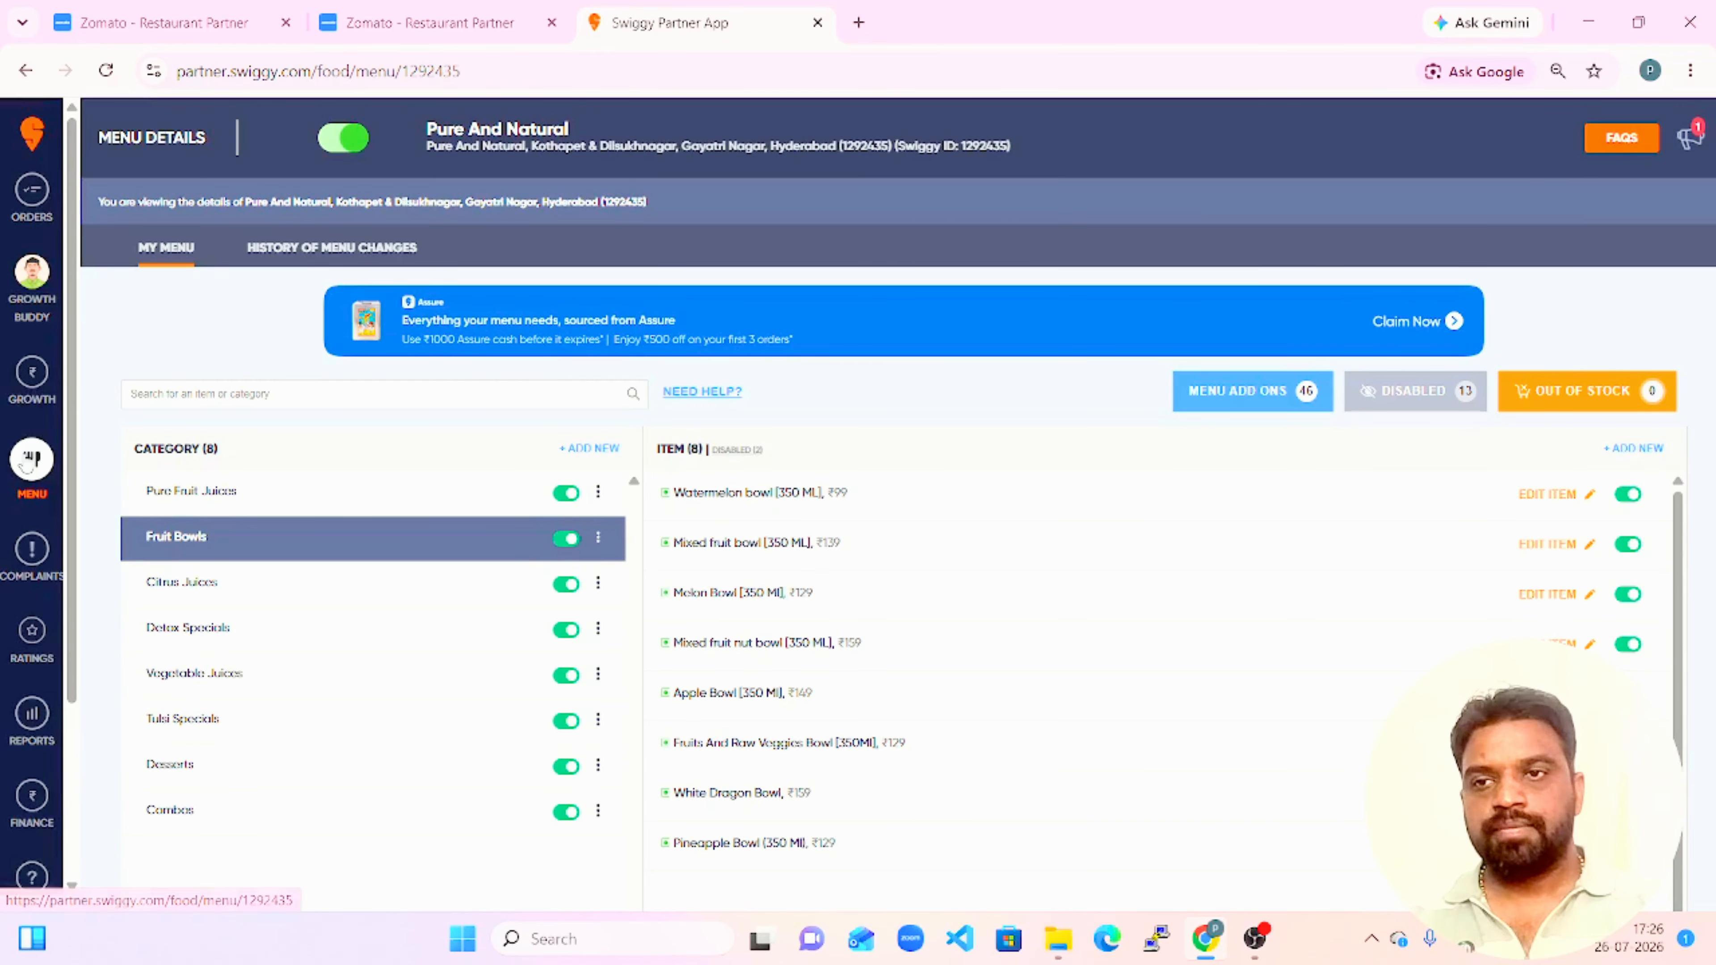
Open advertisement tracking in the Growth section and review the past ad campaigns.
{"action": "left_click", "coordinate": [31, 380]}
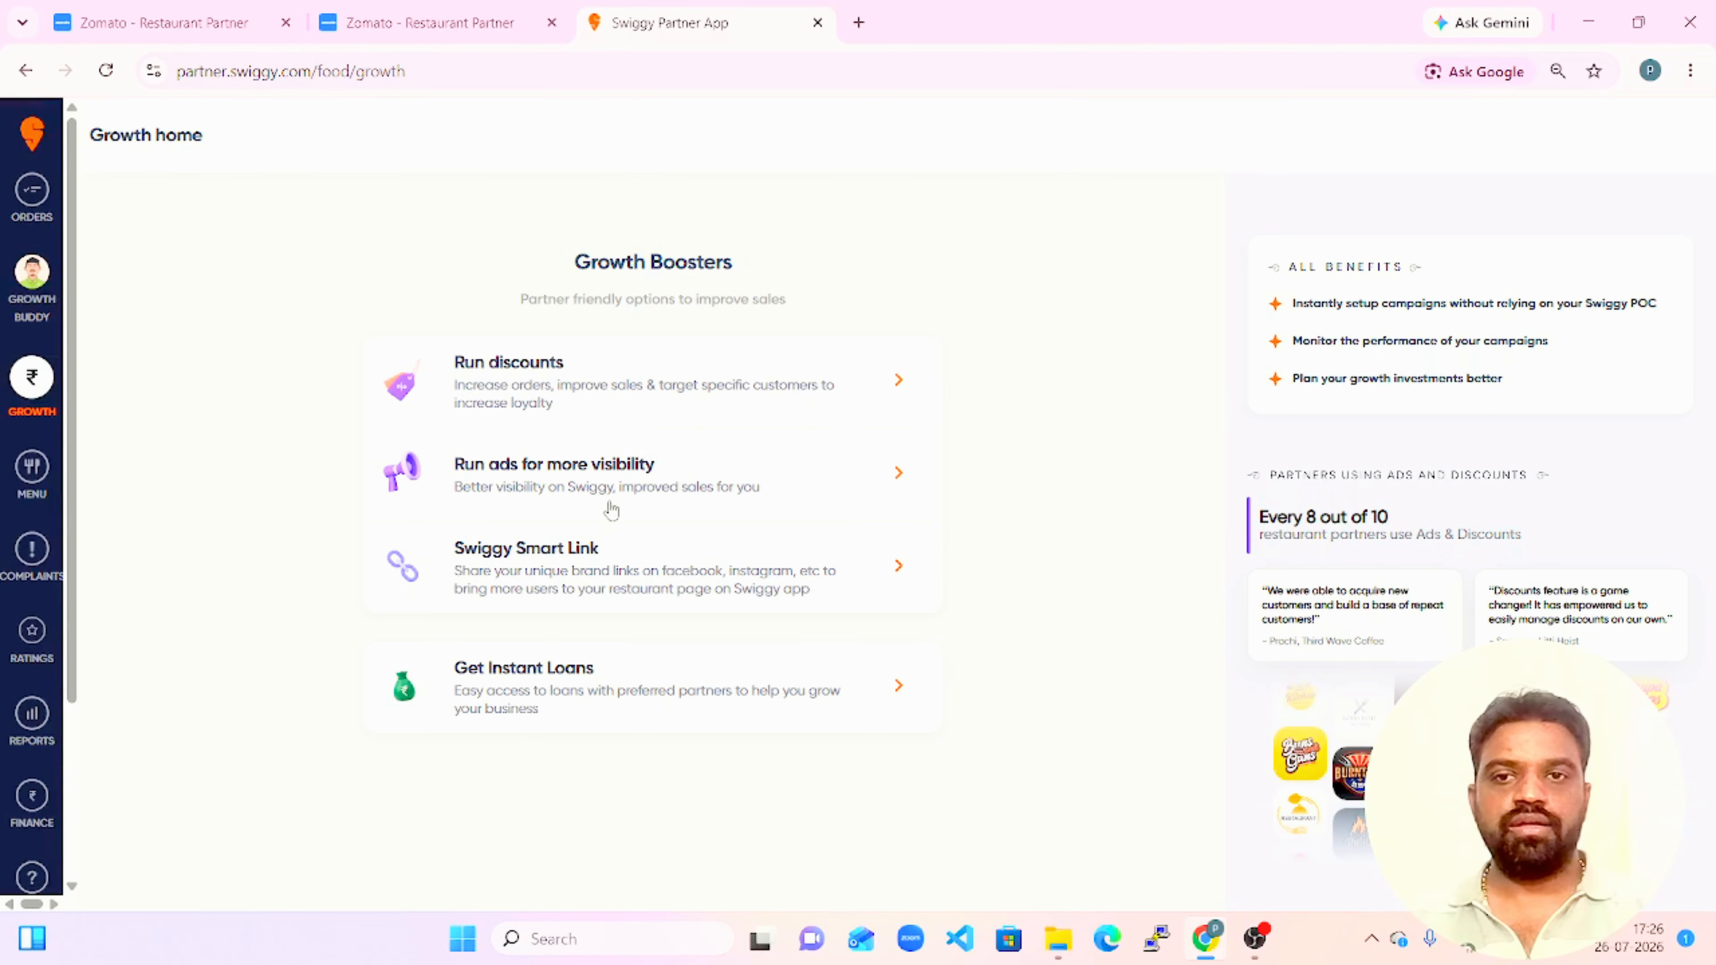
{"action": "left_click", "coordinate": [667, 491]}
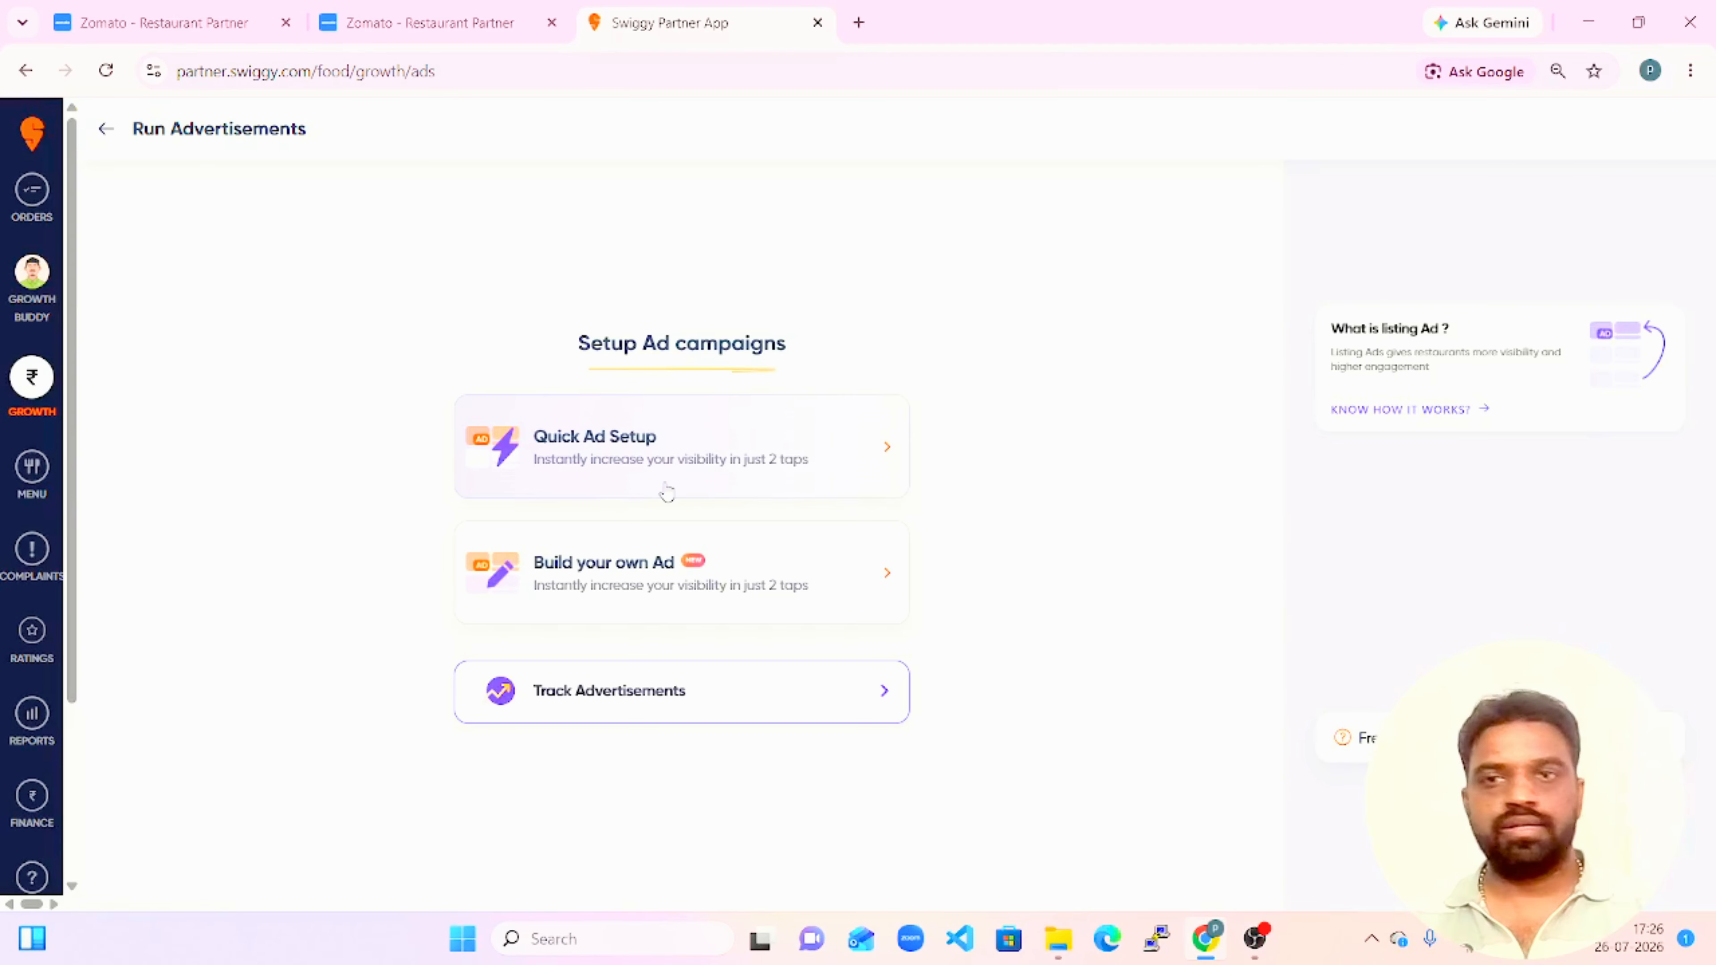
{"action": "left_click", "coordinate": [643, 710]}
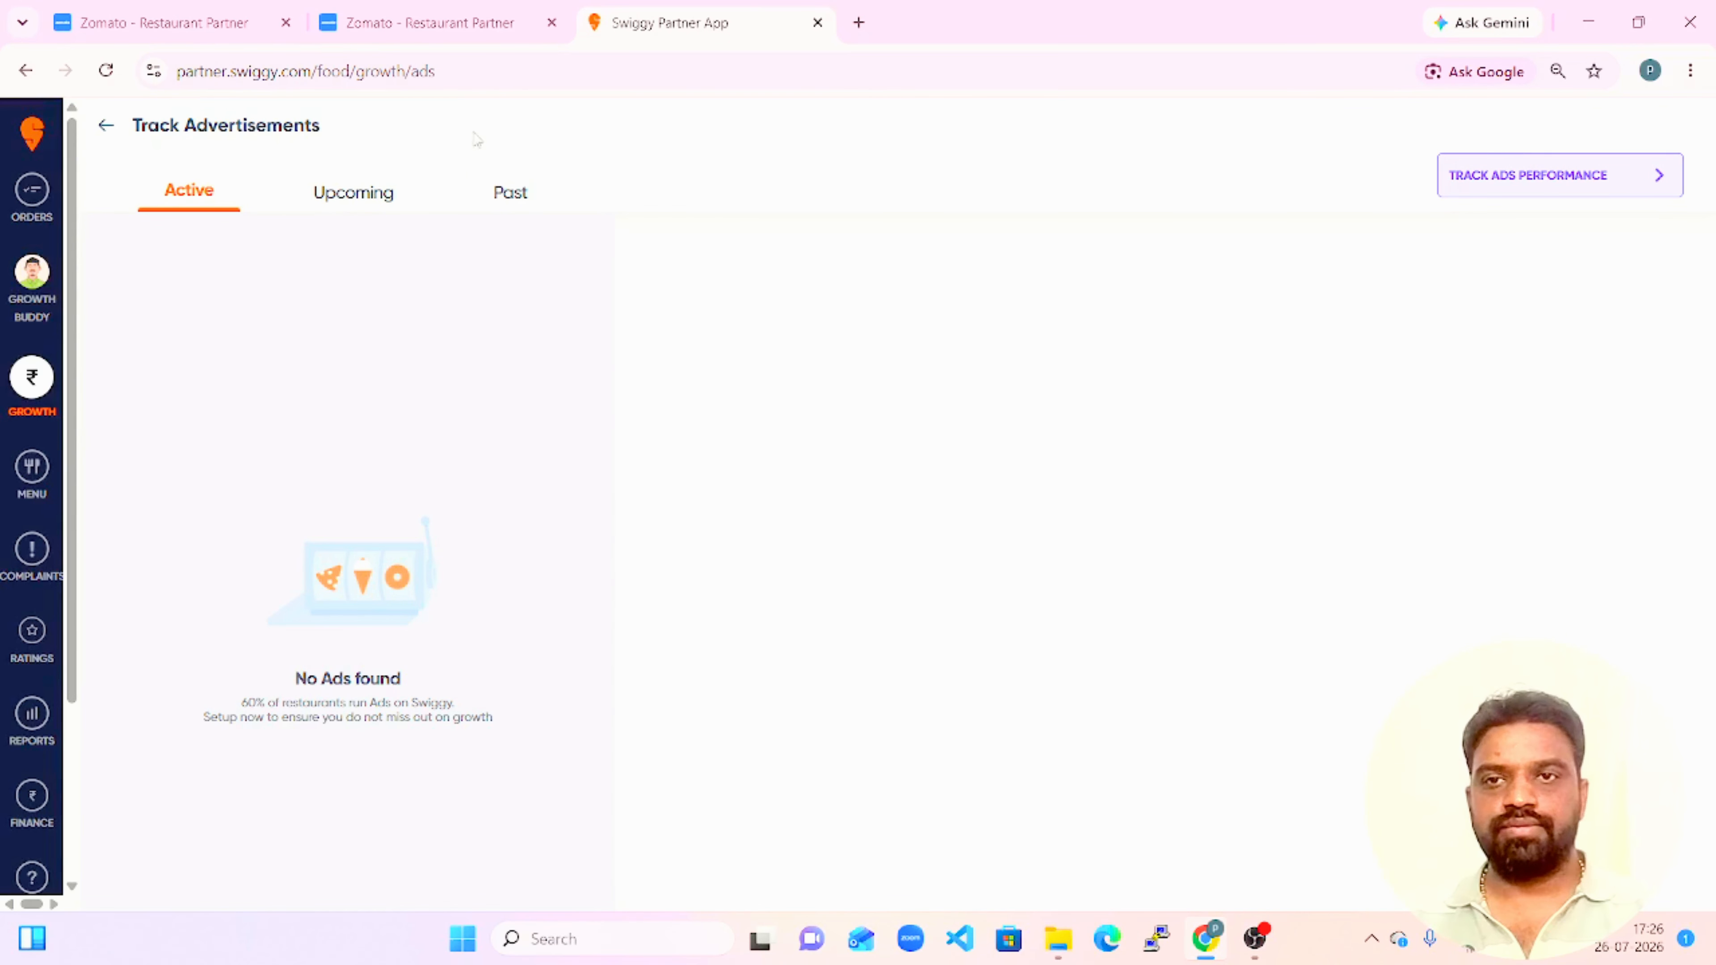
{"action": "left_click", "coordinate": [515, 191]}
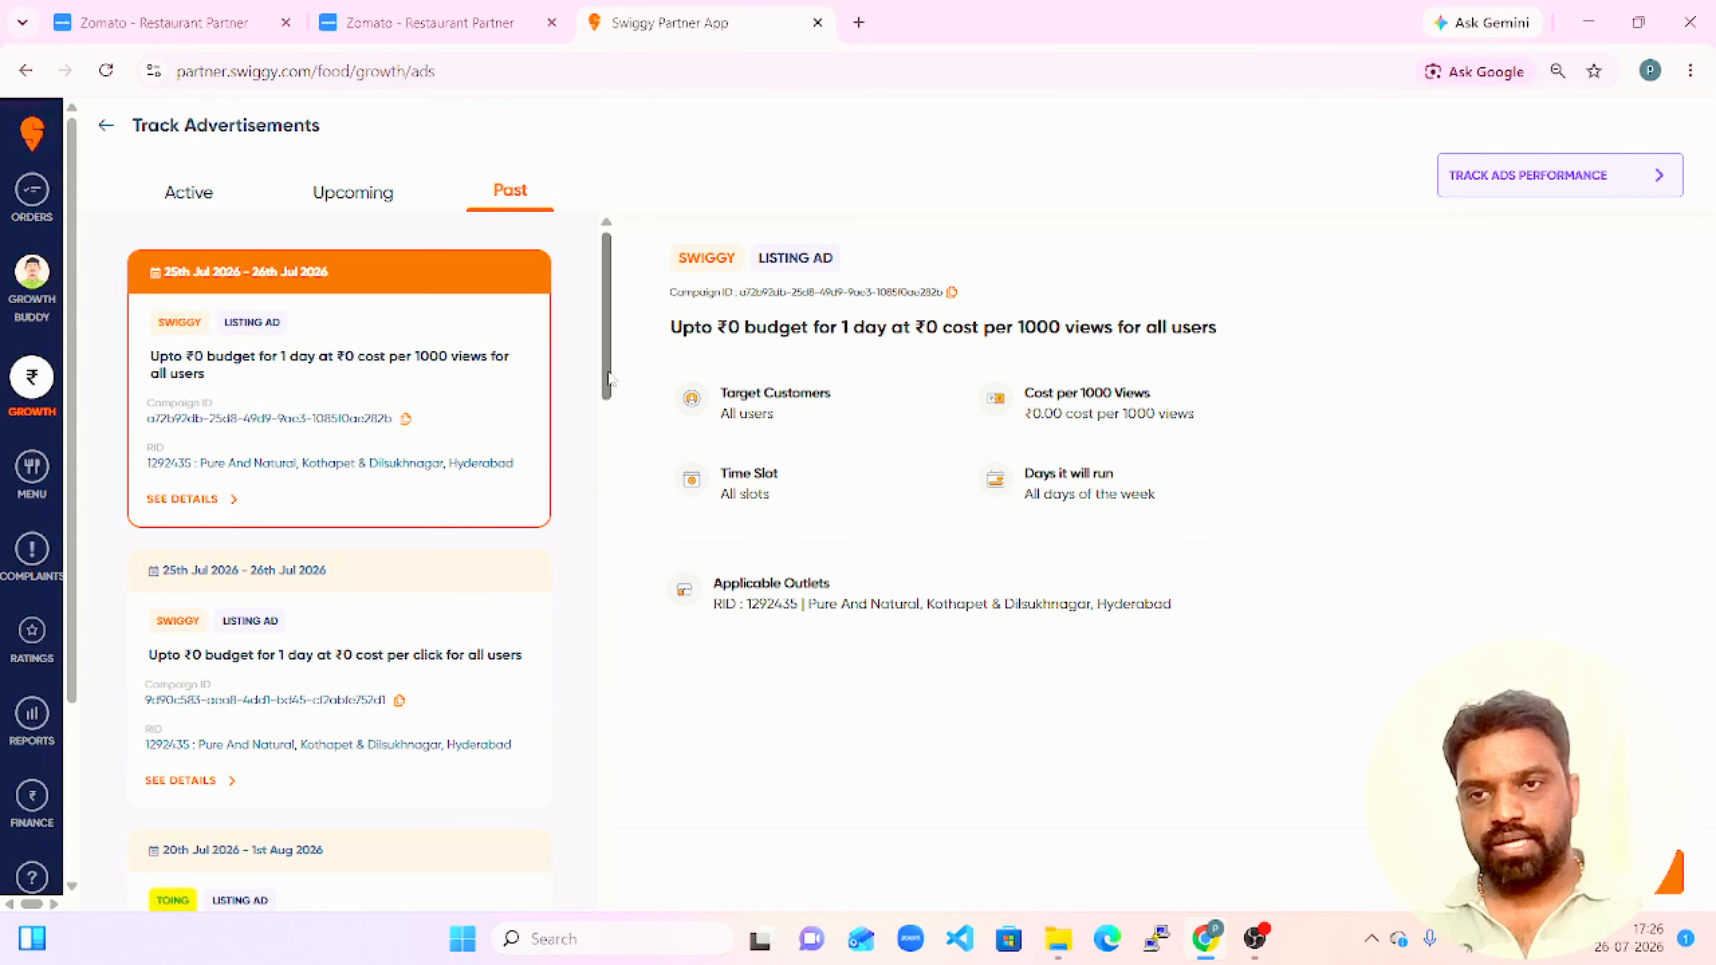
{"action": "scroll", "coordinate": [612, 379], "scroll_direction": "down", "scroll_amount": 5}
{"action": "scroll", "coordinate": [592, 346], "scroll_direction": "up", "scroll_amount": 5}
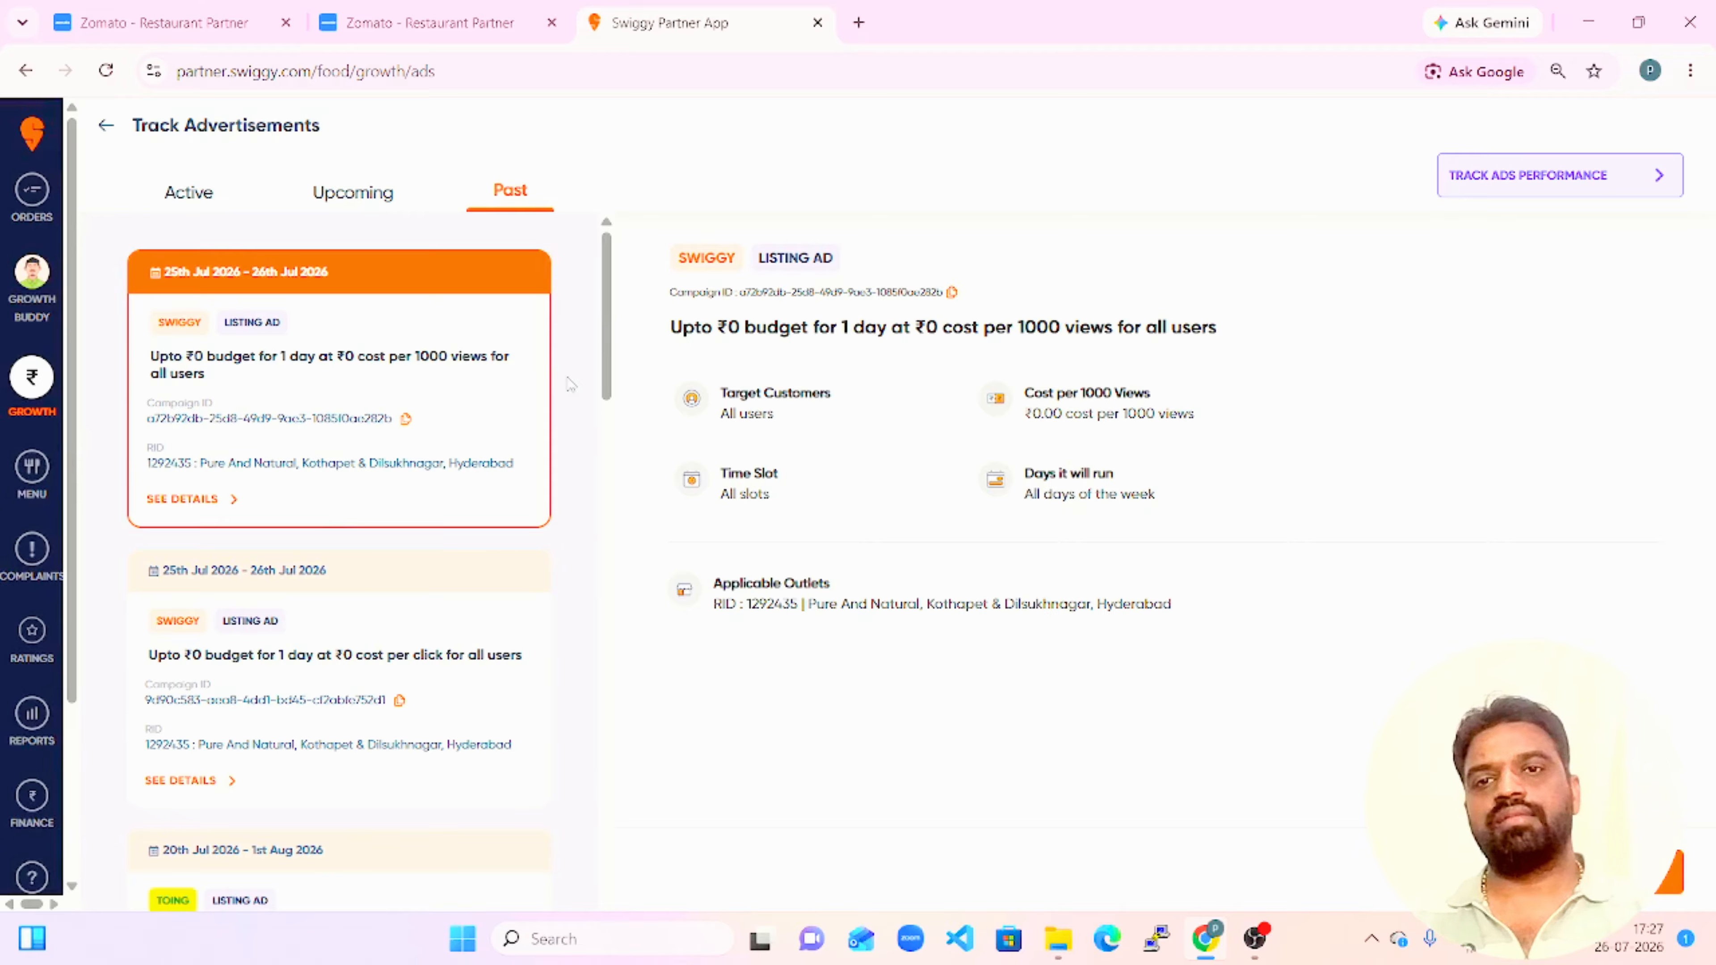
{"action": "scroll", "coordinate": [606, 325], "scroll_direction": "down", "scroll_amount": 4}
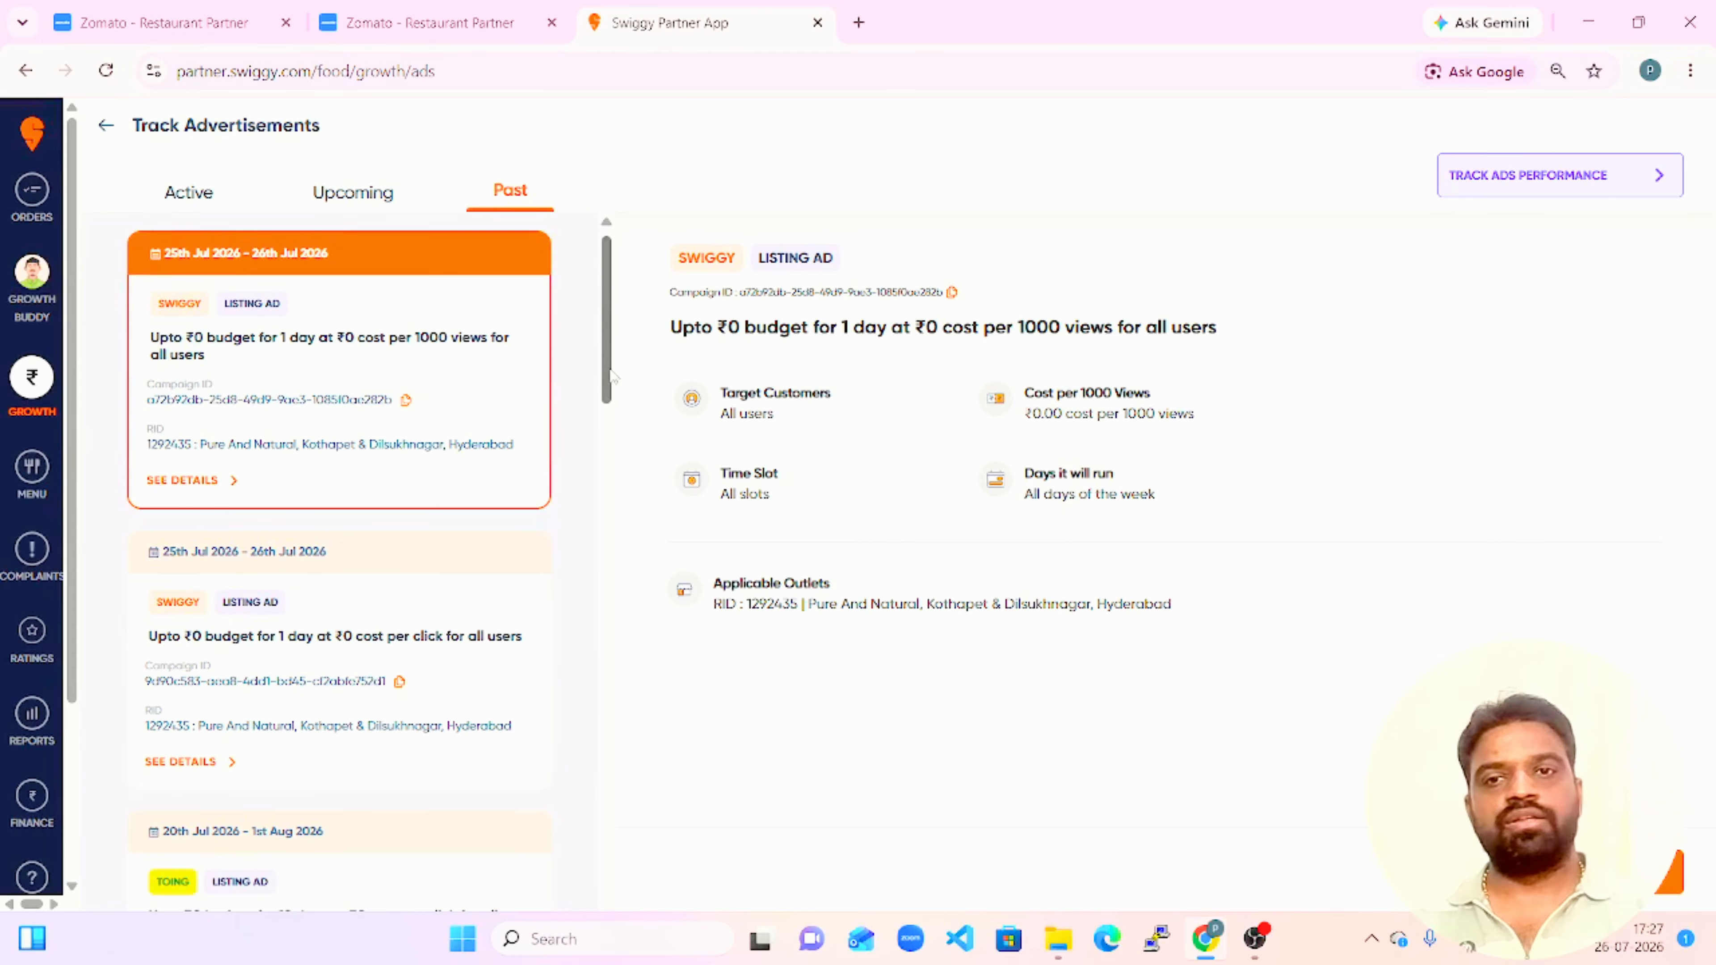
Review the past, active and upcoming ad campaigns, and return to Growth home.
{"action": "scroll", "coordinate": [594, 255], "scroll_direction": "up", "scroll_amount": 5}
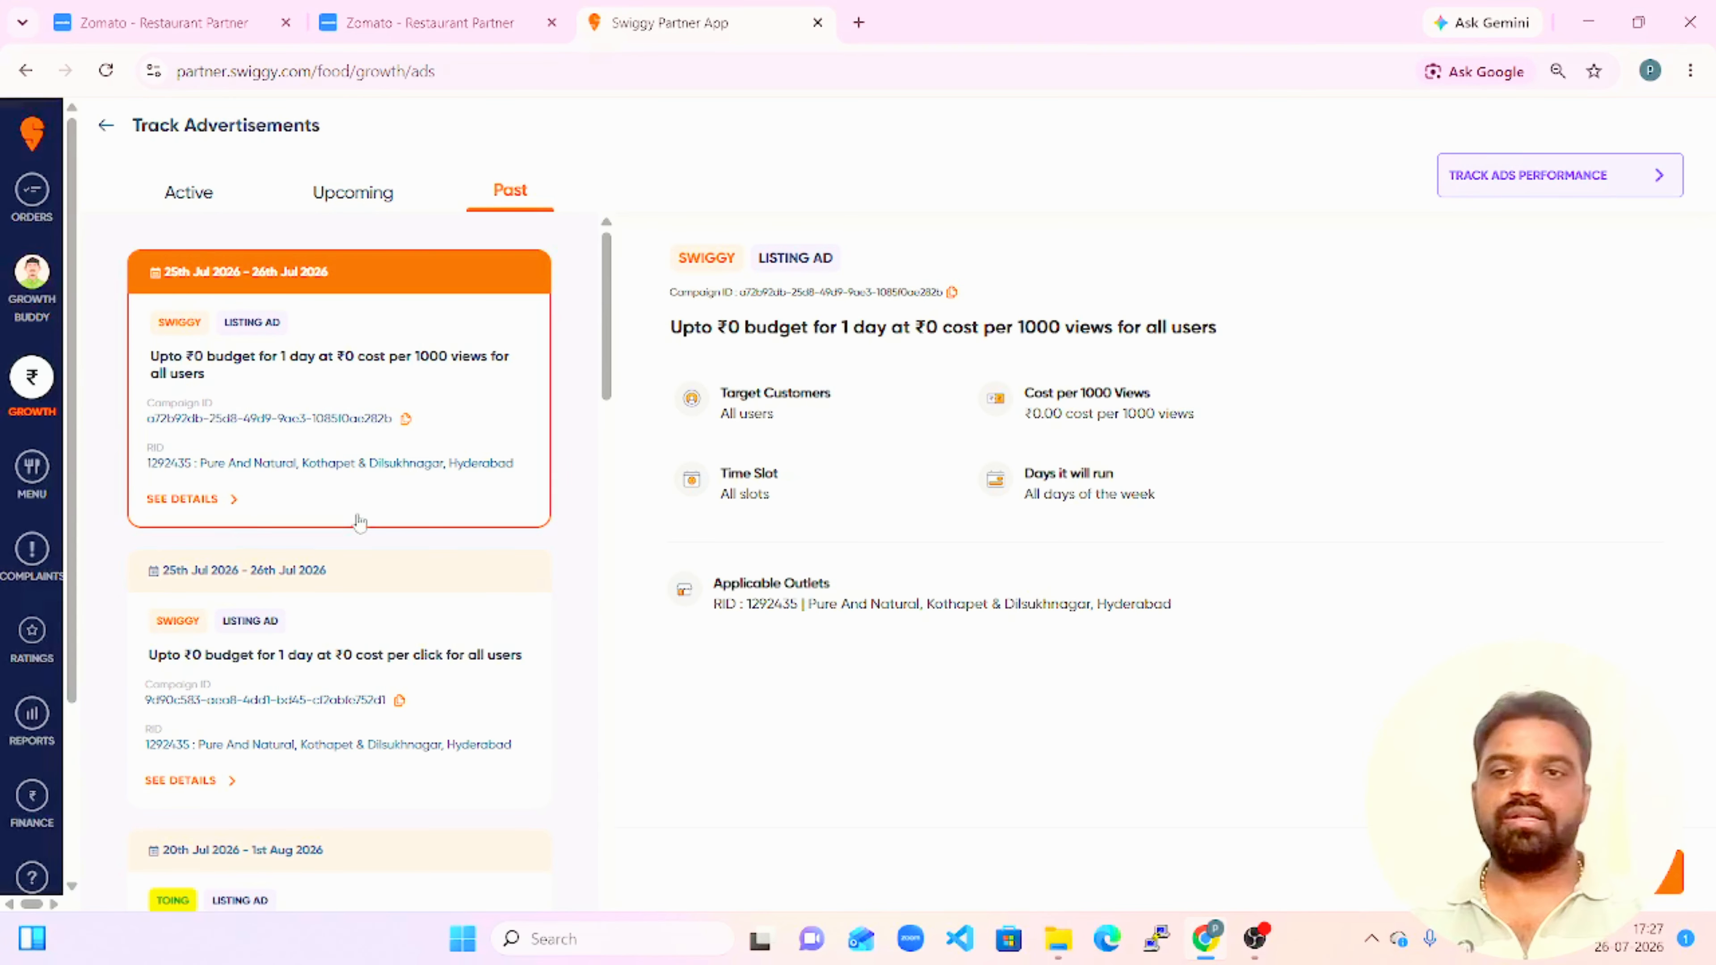
{"action": "left_click_drag", "start_coordinate": [606, 336], "coordinate": [589, 293]}
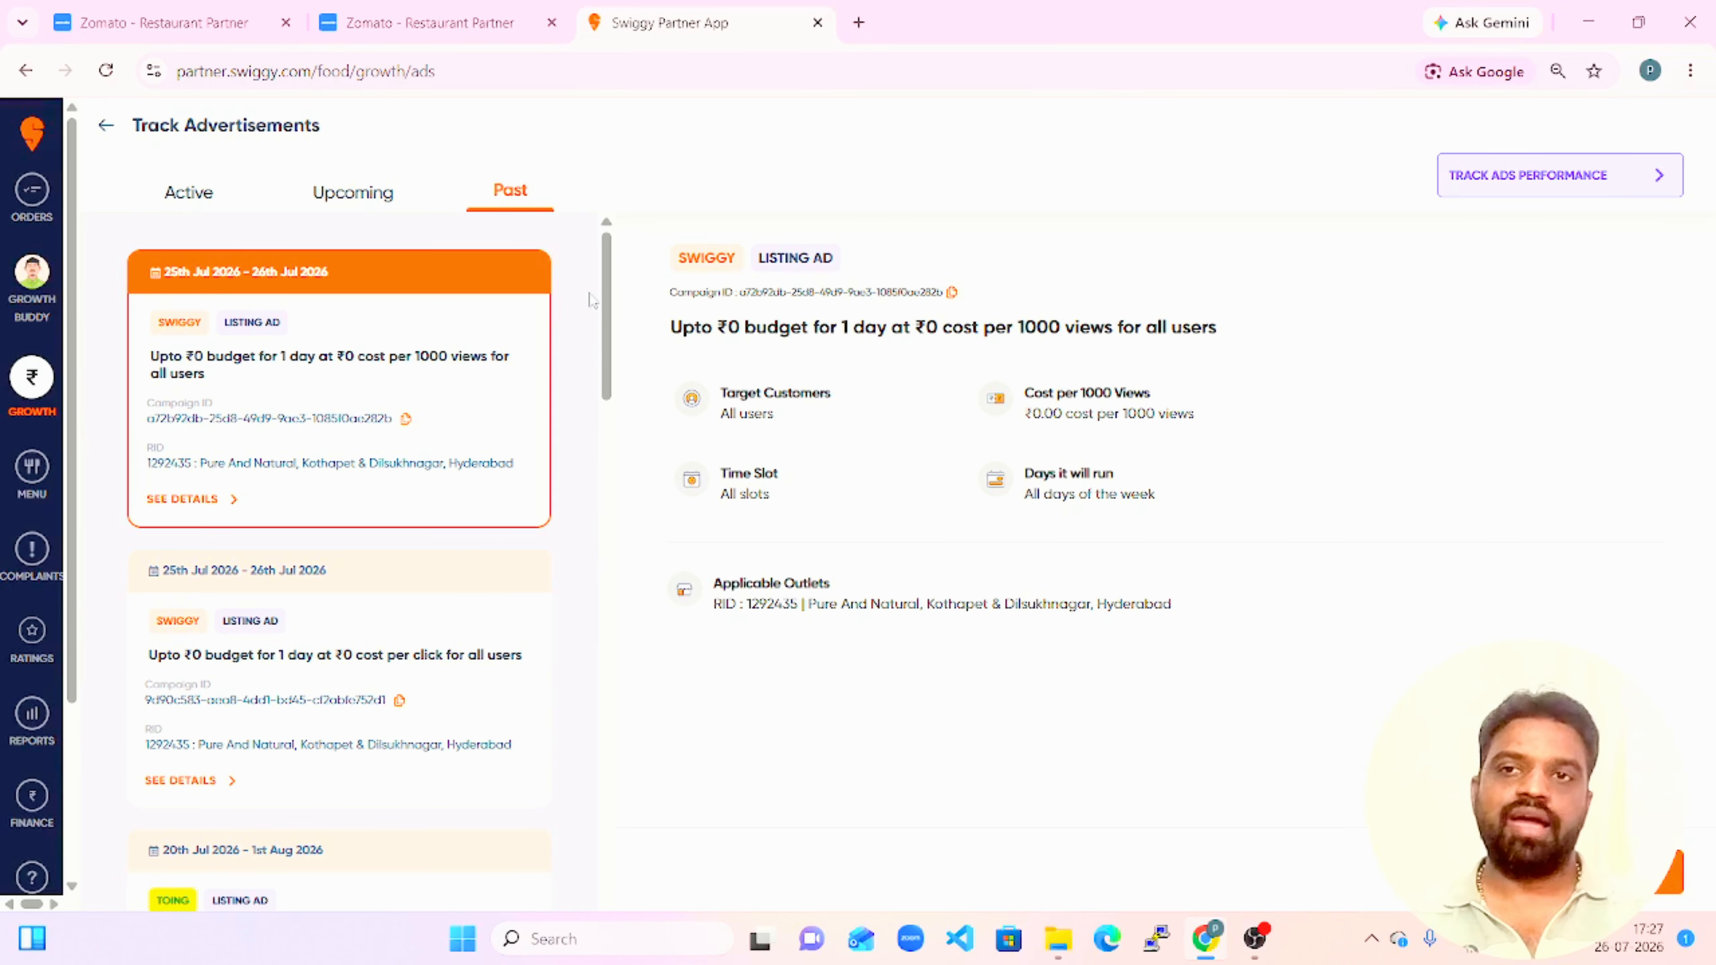
{"action": "left_click", "coordinate": [186, 196]}
{"action": "left_click", "coordinate": [356, 188]}
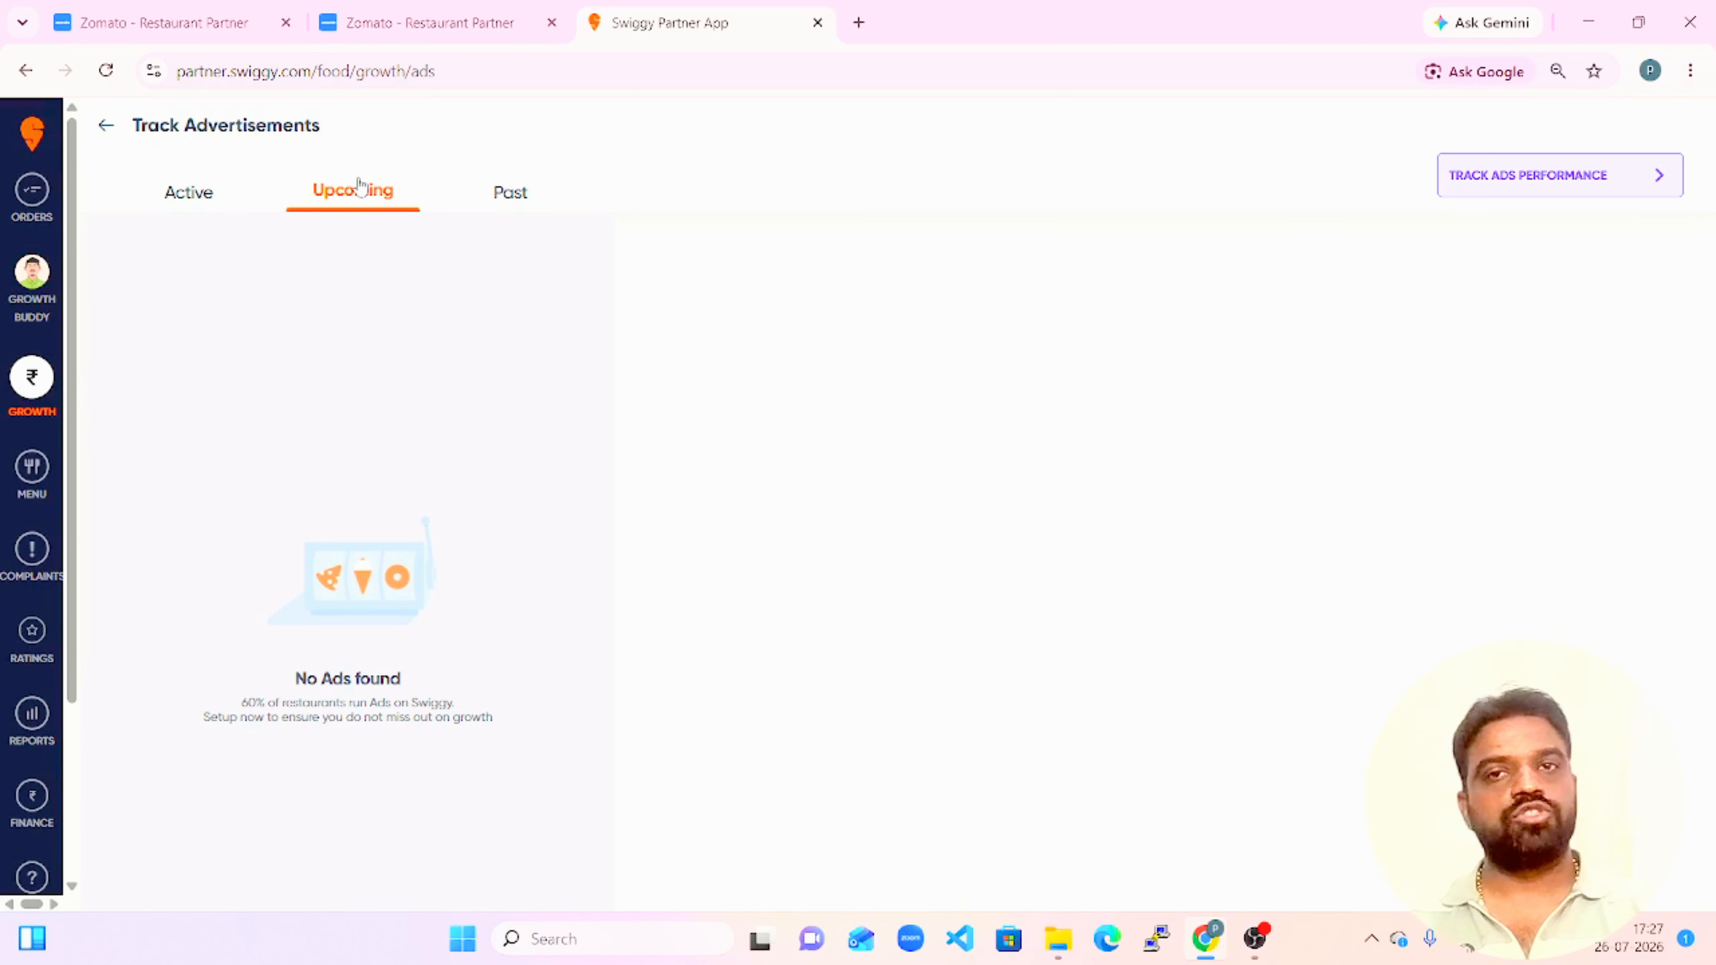
{"action": "left_click", "coordinate": [105, 127]}
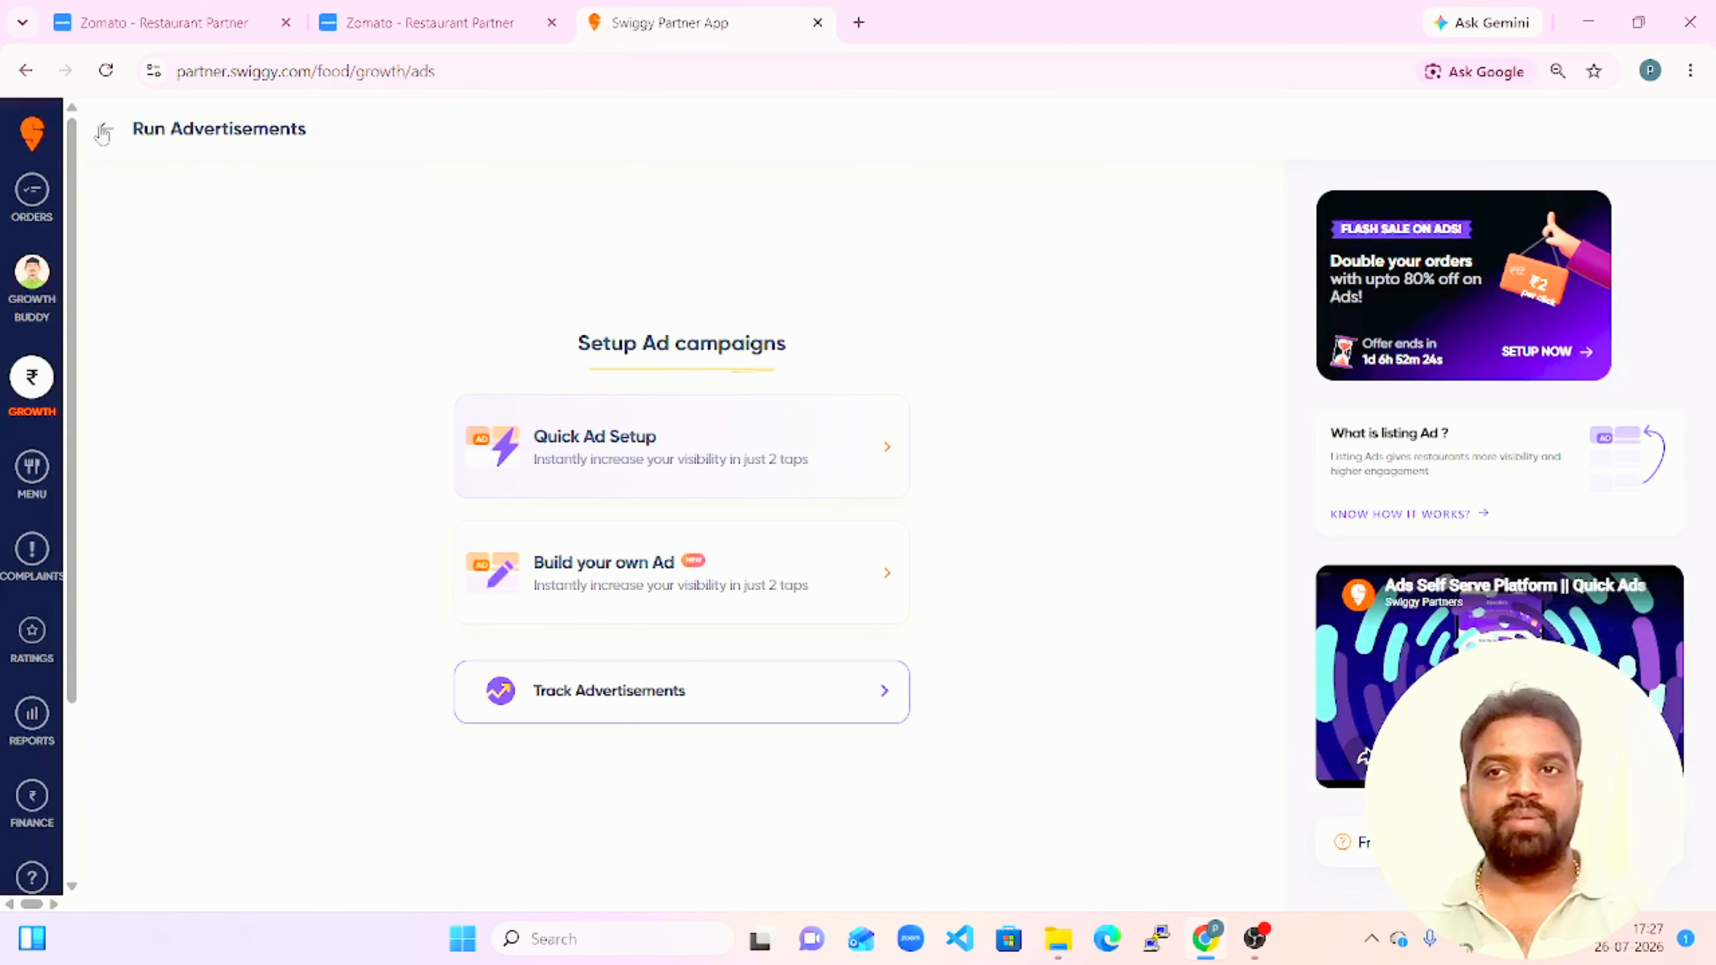
{"action": "left_click", "coordinate": [103, 130]}
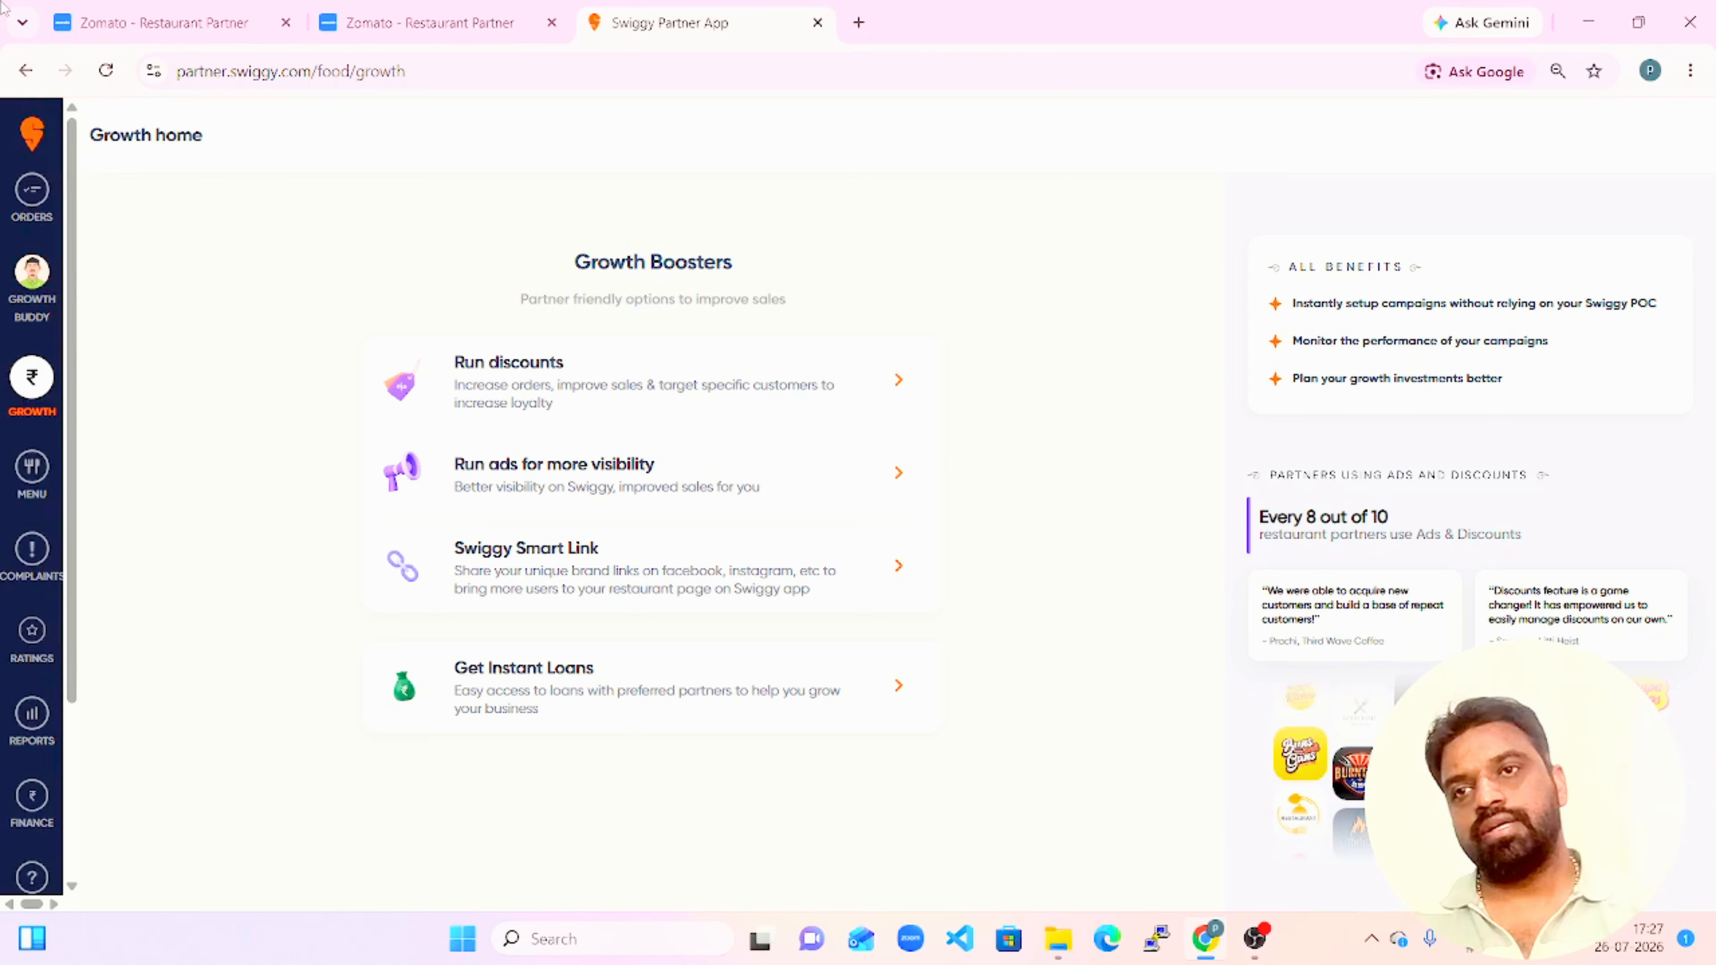
Switch to Zomato, close the dish selection for the ₹12 packaging charge, review the tracked offers' overall performance, and return to the menu overview.
{"action": "left_click", "coordinate": [125, 13]}
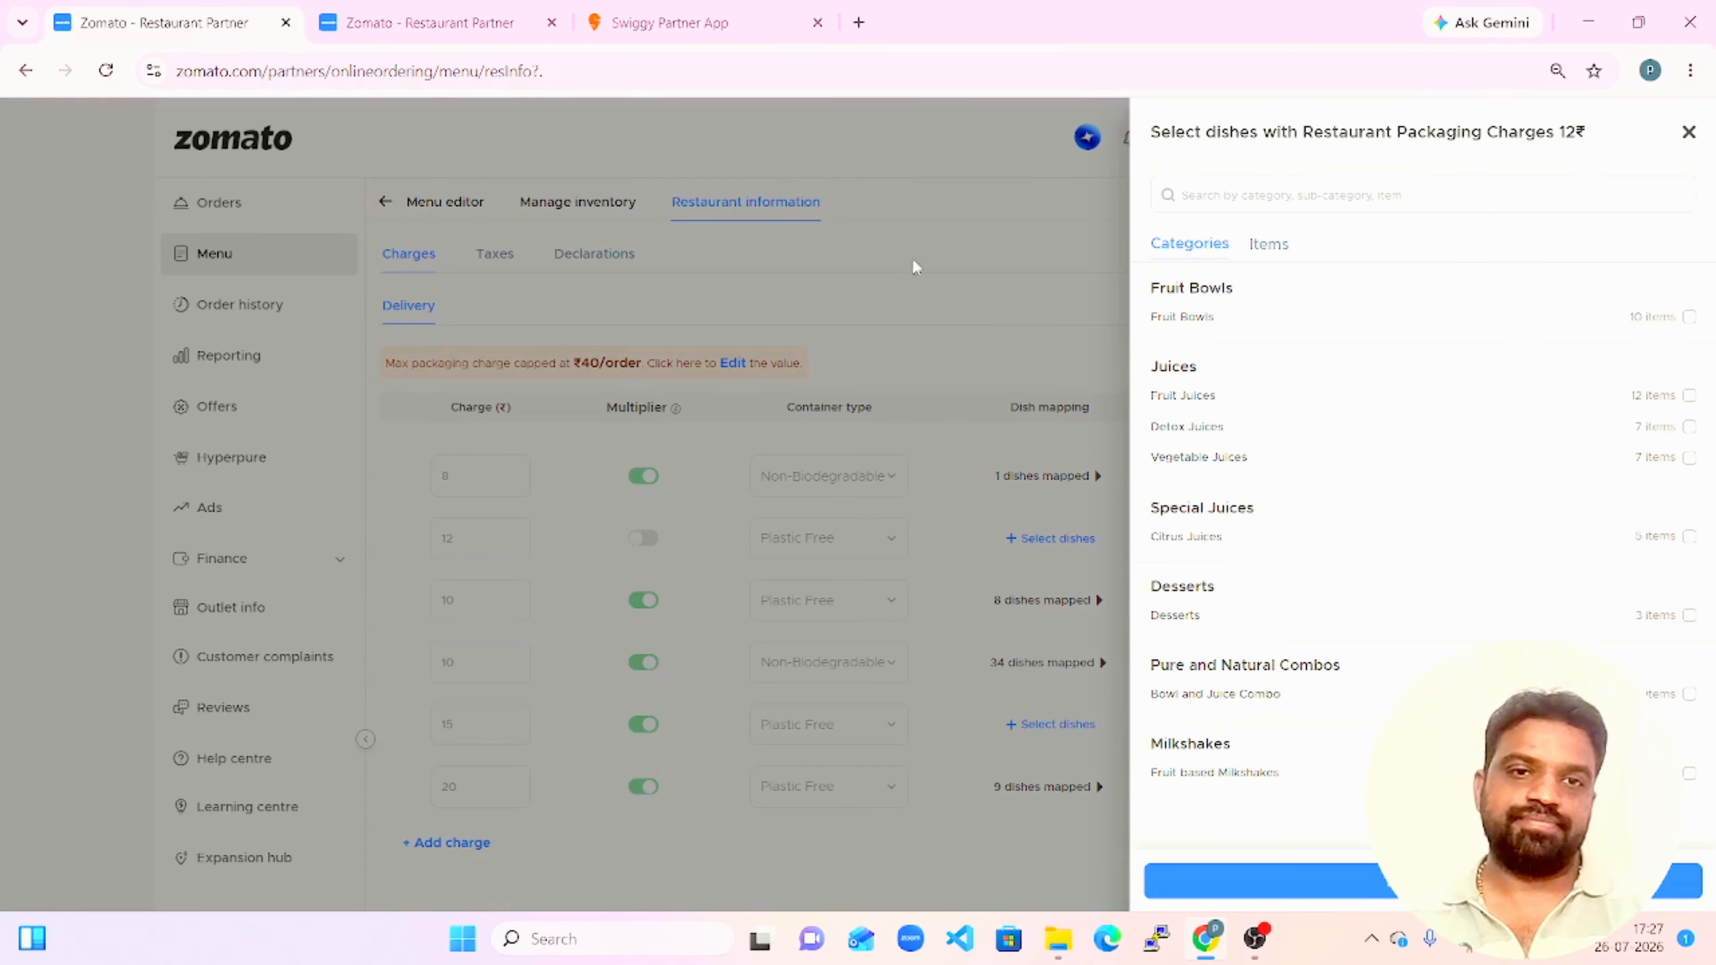
{"action": "left_click", "coordinate": [1688, 133]}
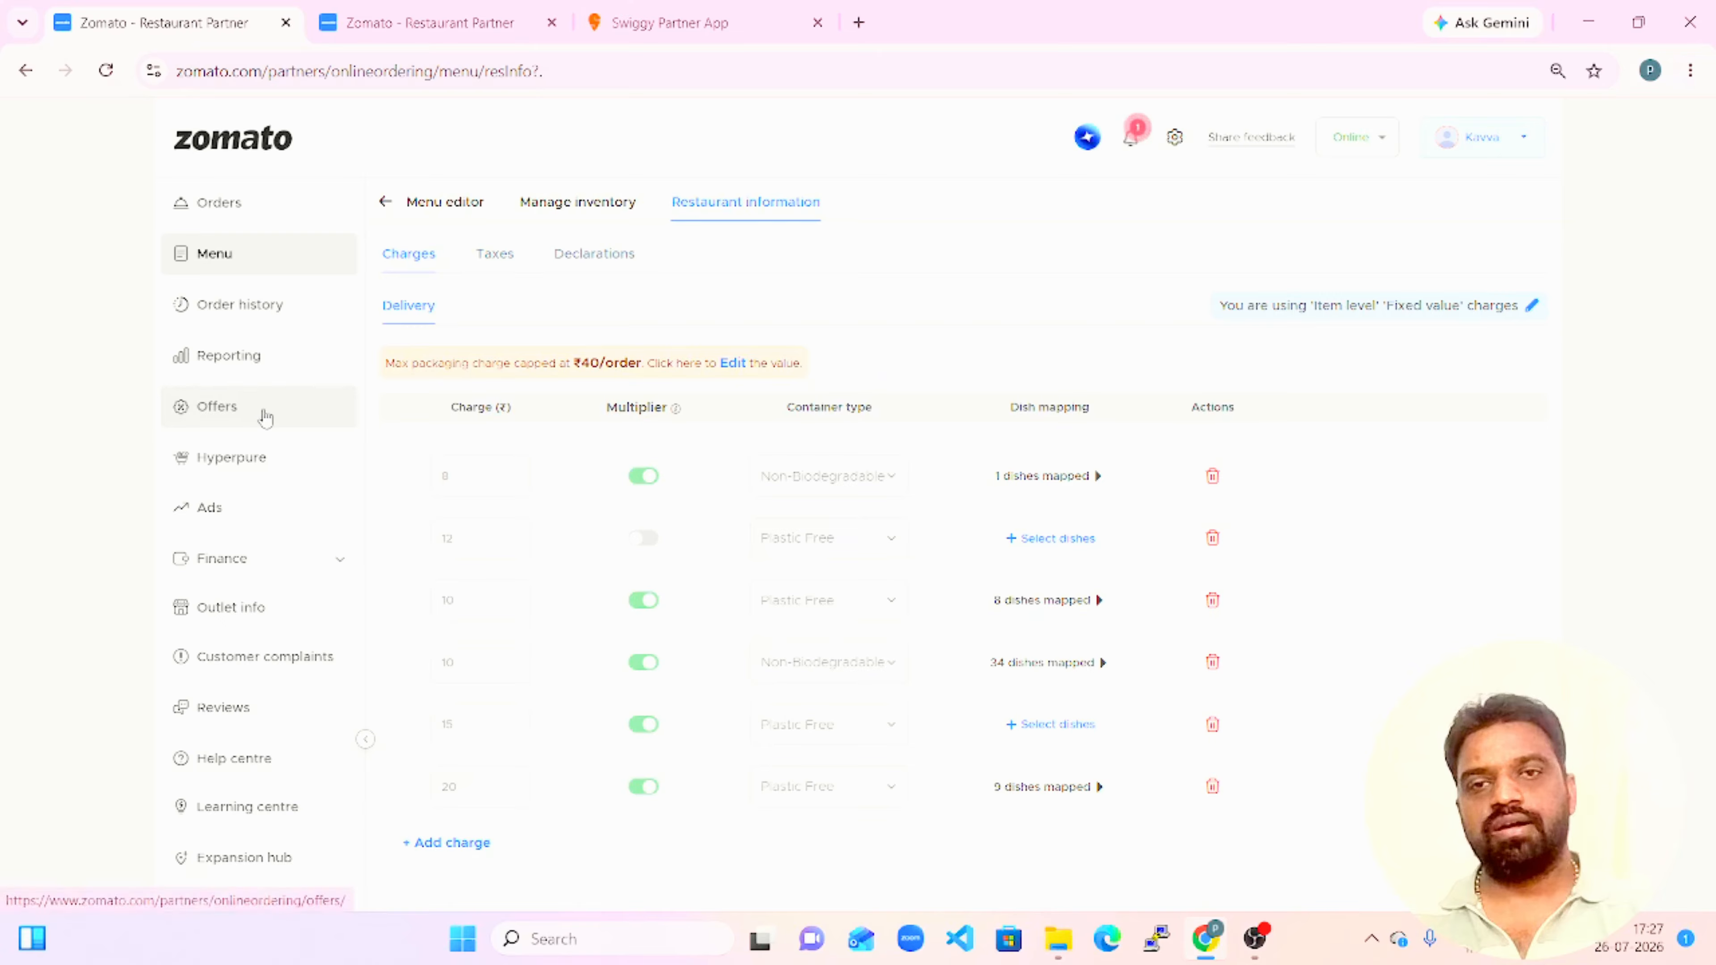
{"action": "left_click", "coordinate": [264, 411]}
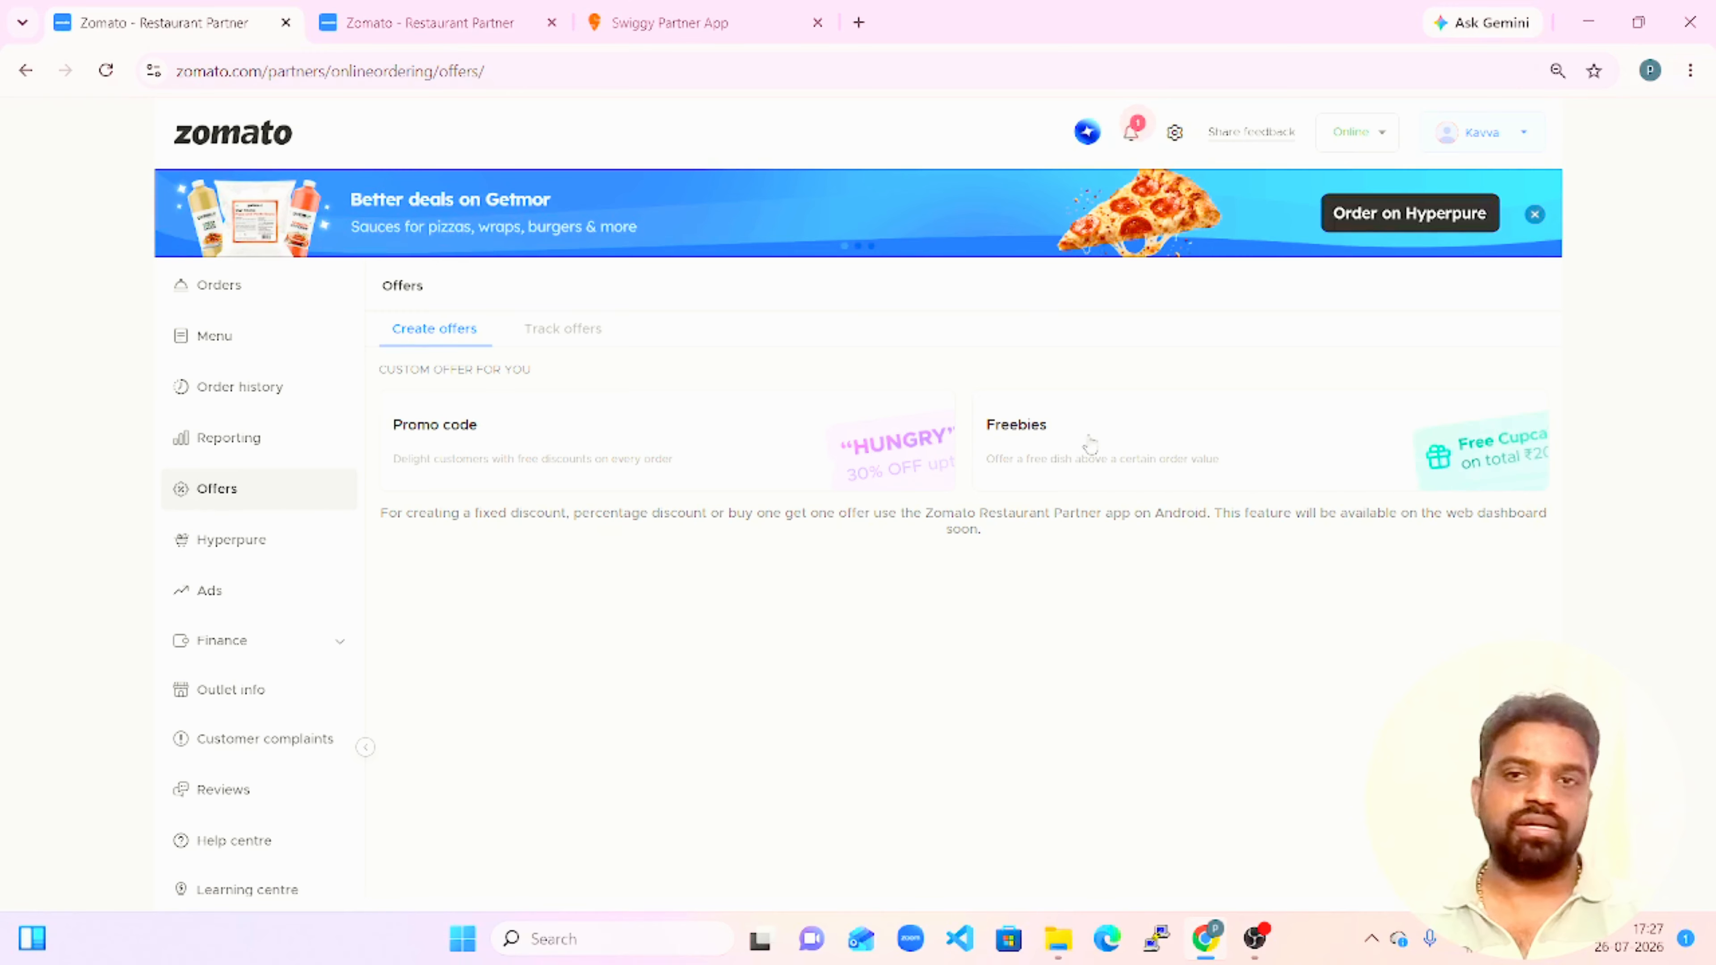
{"action": "left_click", "coordinate": [584, 329]}
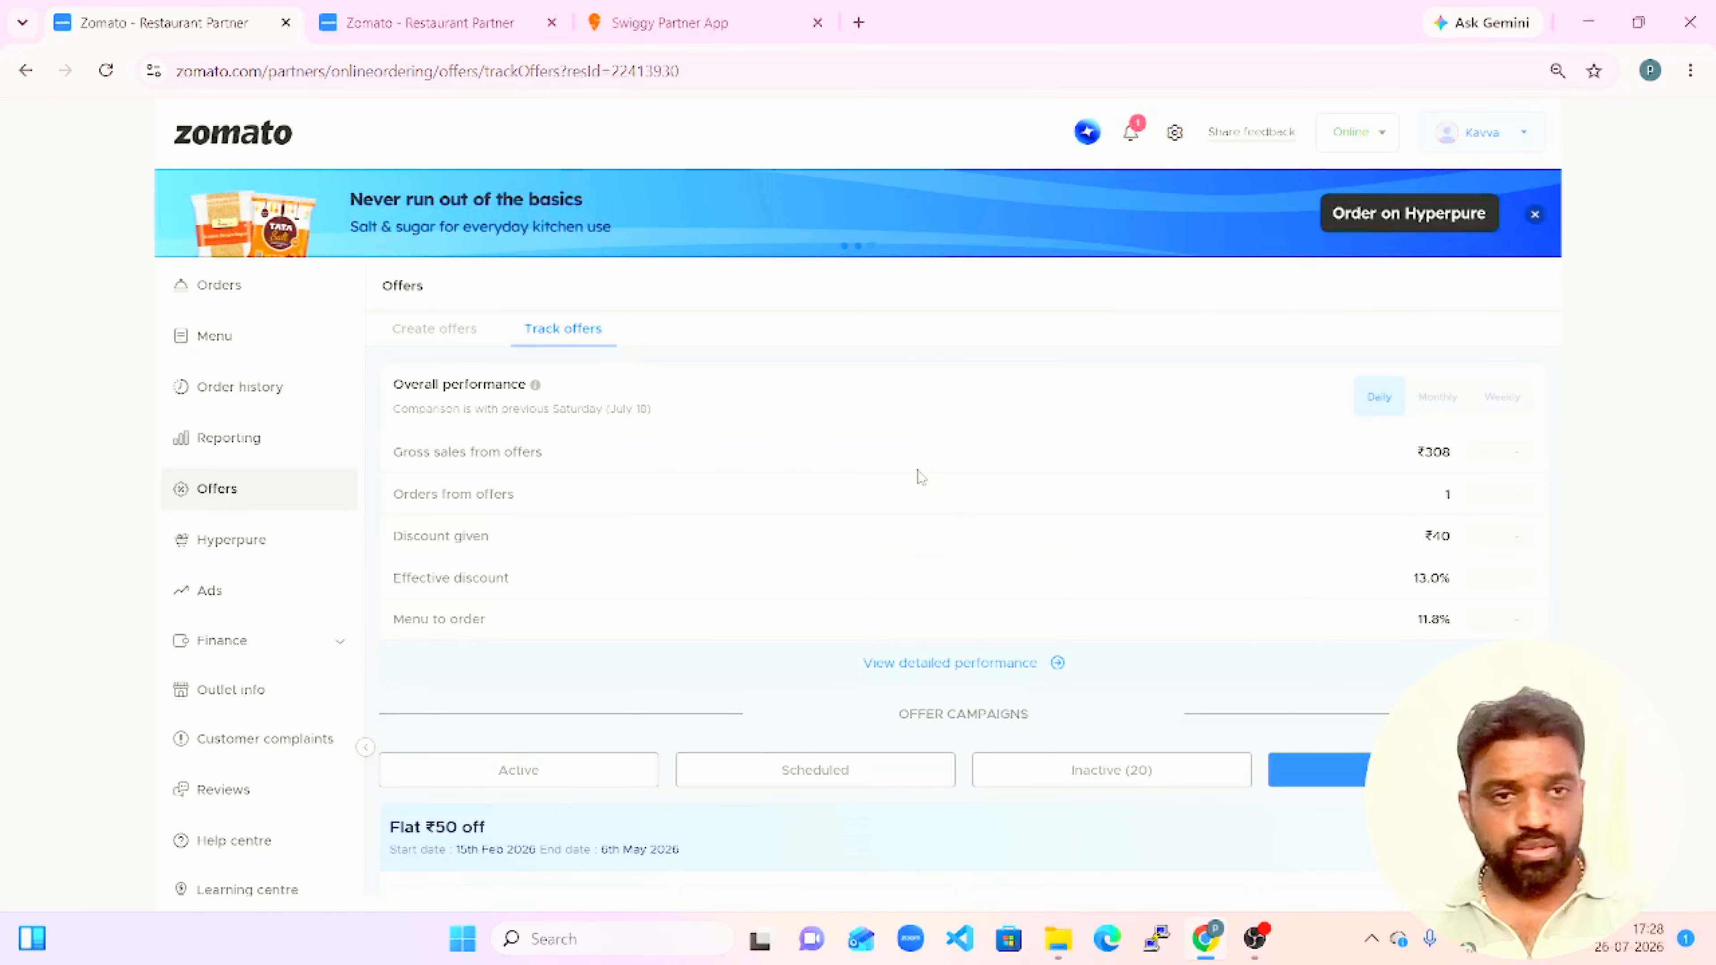
{"action": "left_click_drag", "start_coordinate": [1409, 454], "coordinate": [1517, 449]}
{"action": "left_click", "coordinate": [1629, 507]}
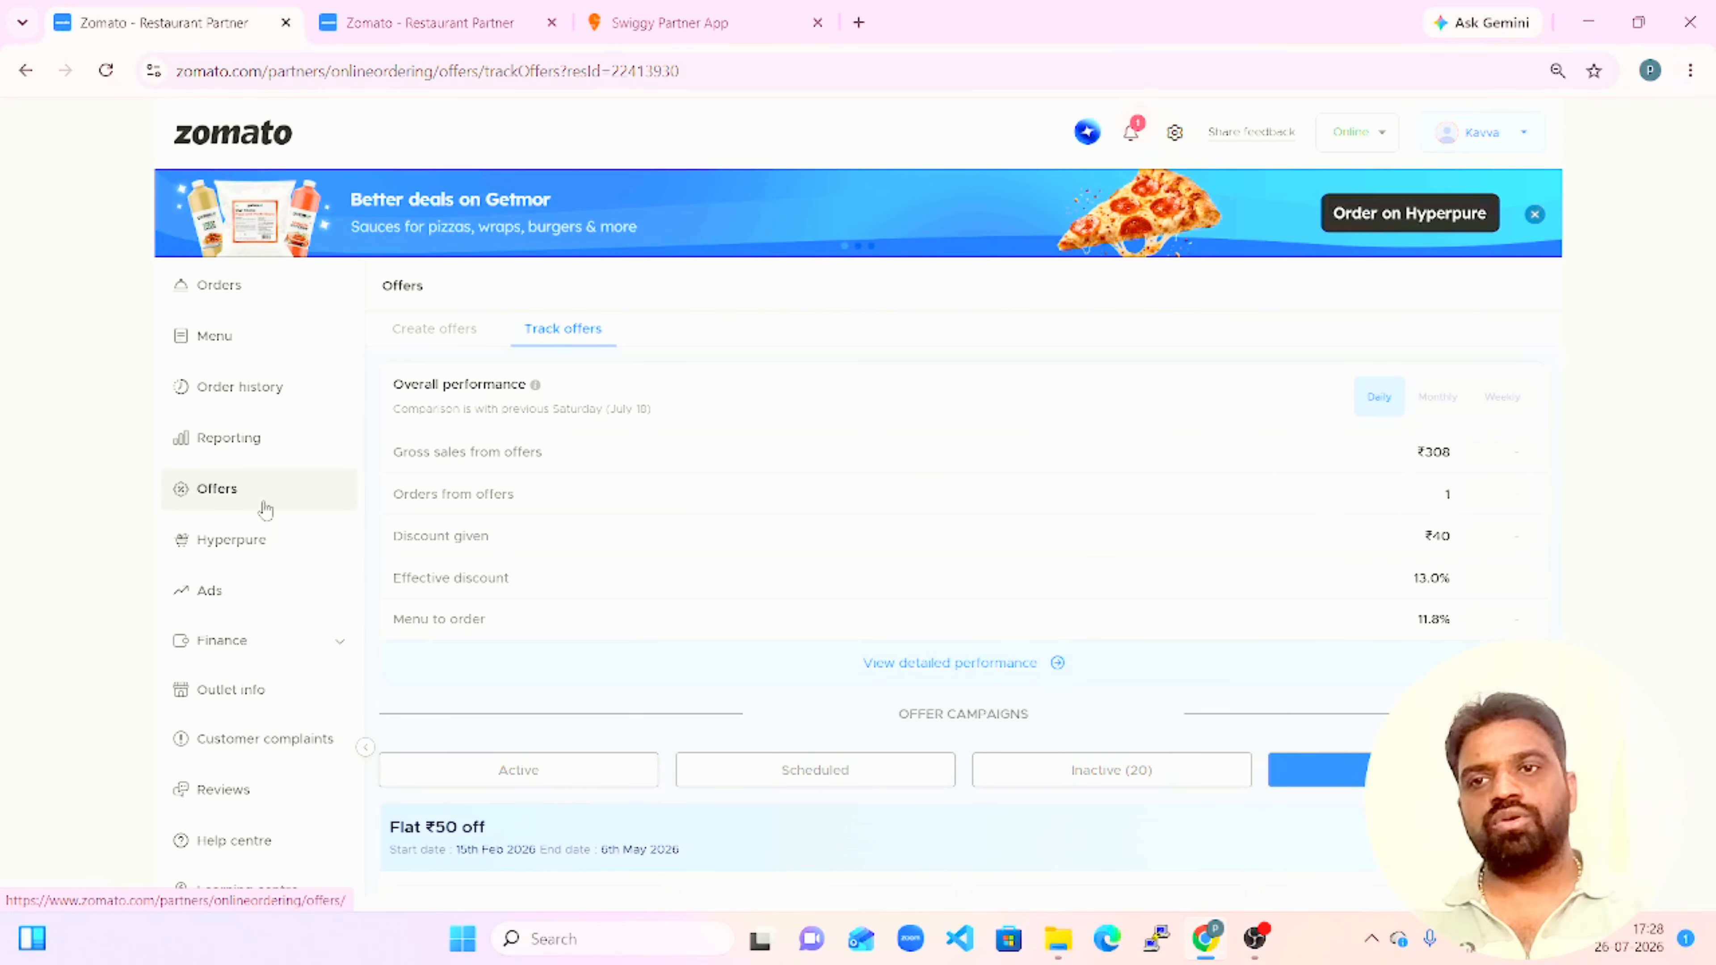
{"action": "left_click", "coordinate": [224, 351]}
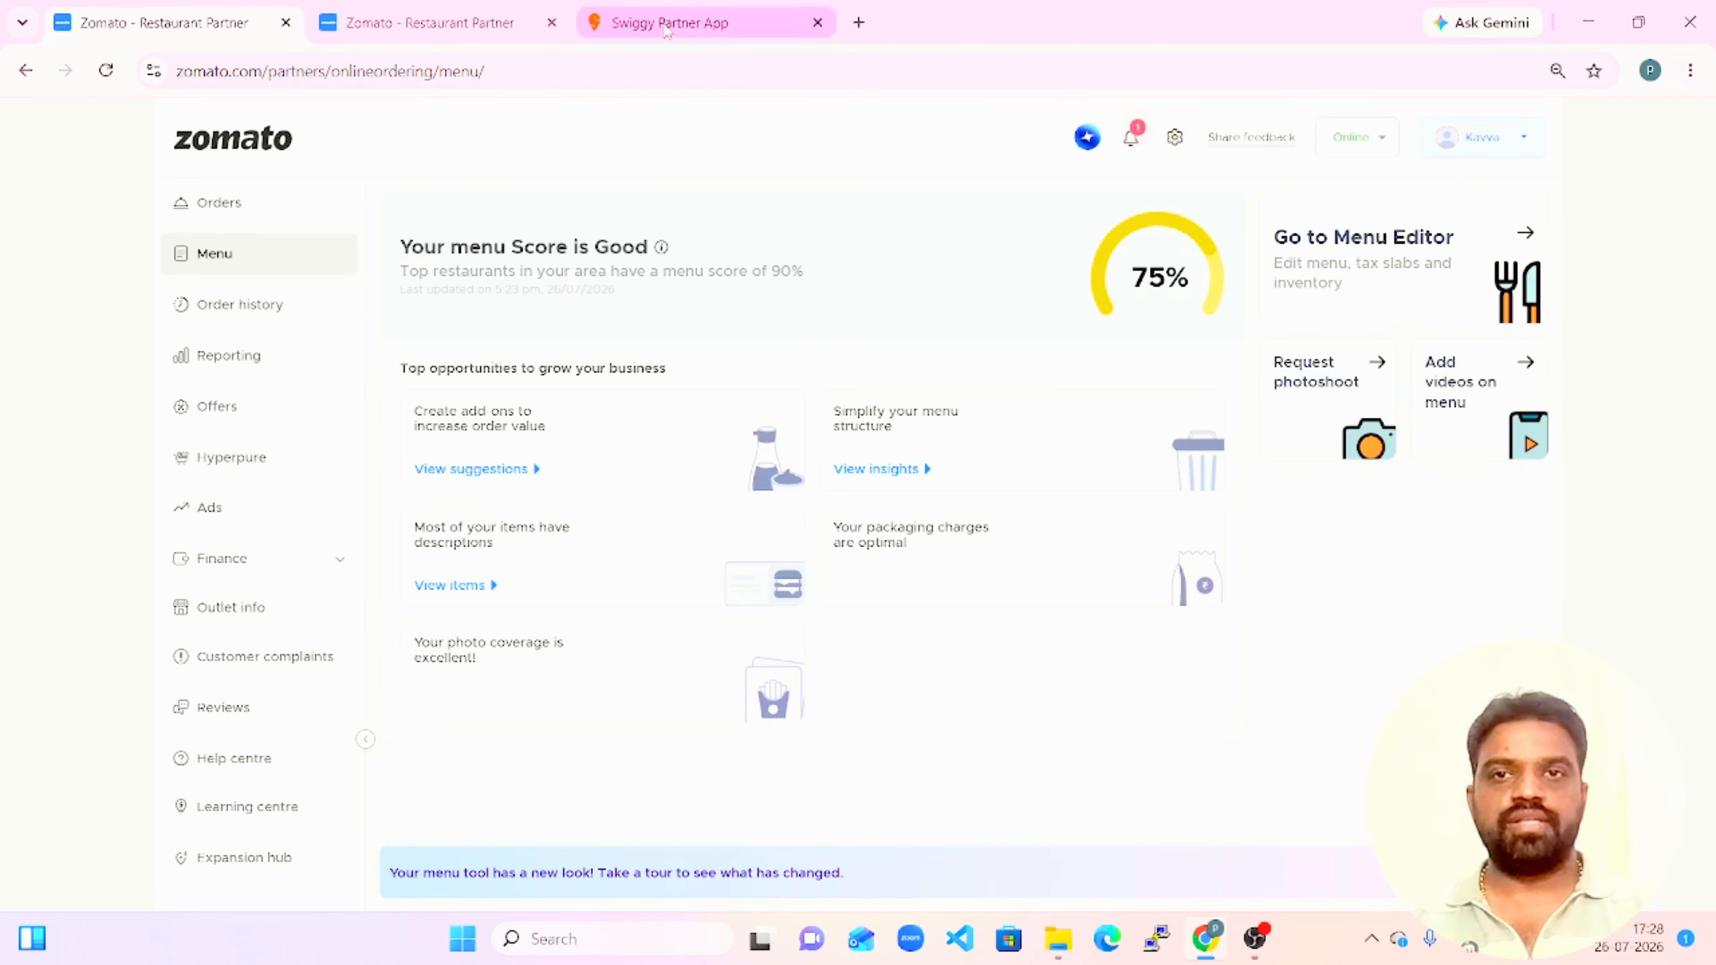
Switch to Swiggy and look through the percentage discount goals Increase order numbers and Grow order values, leaving without continuing the setup.
{"action": "left_click", "coordinate": [480, 28]}
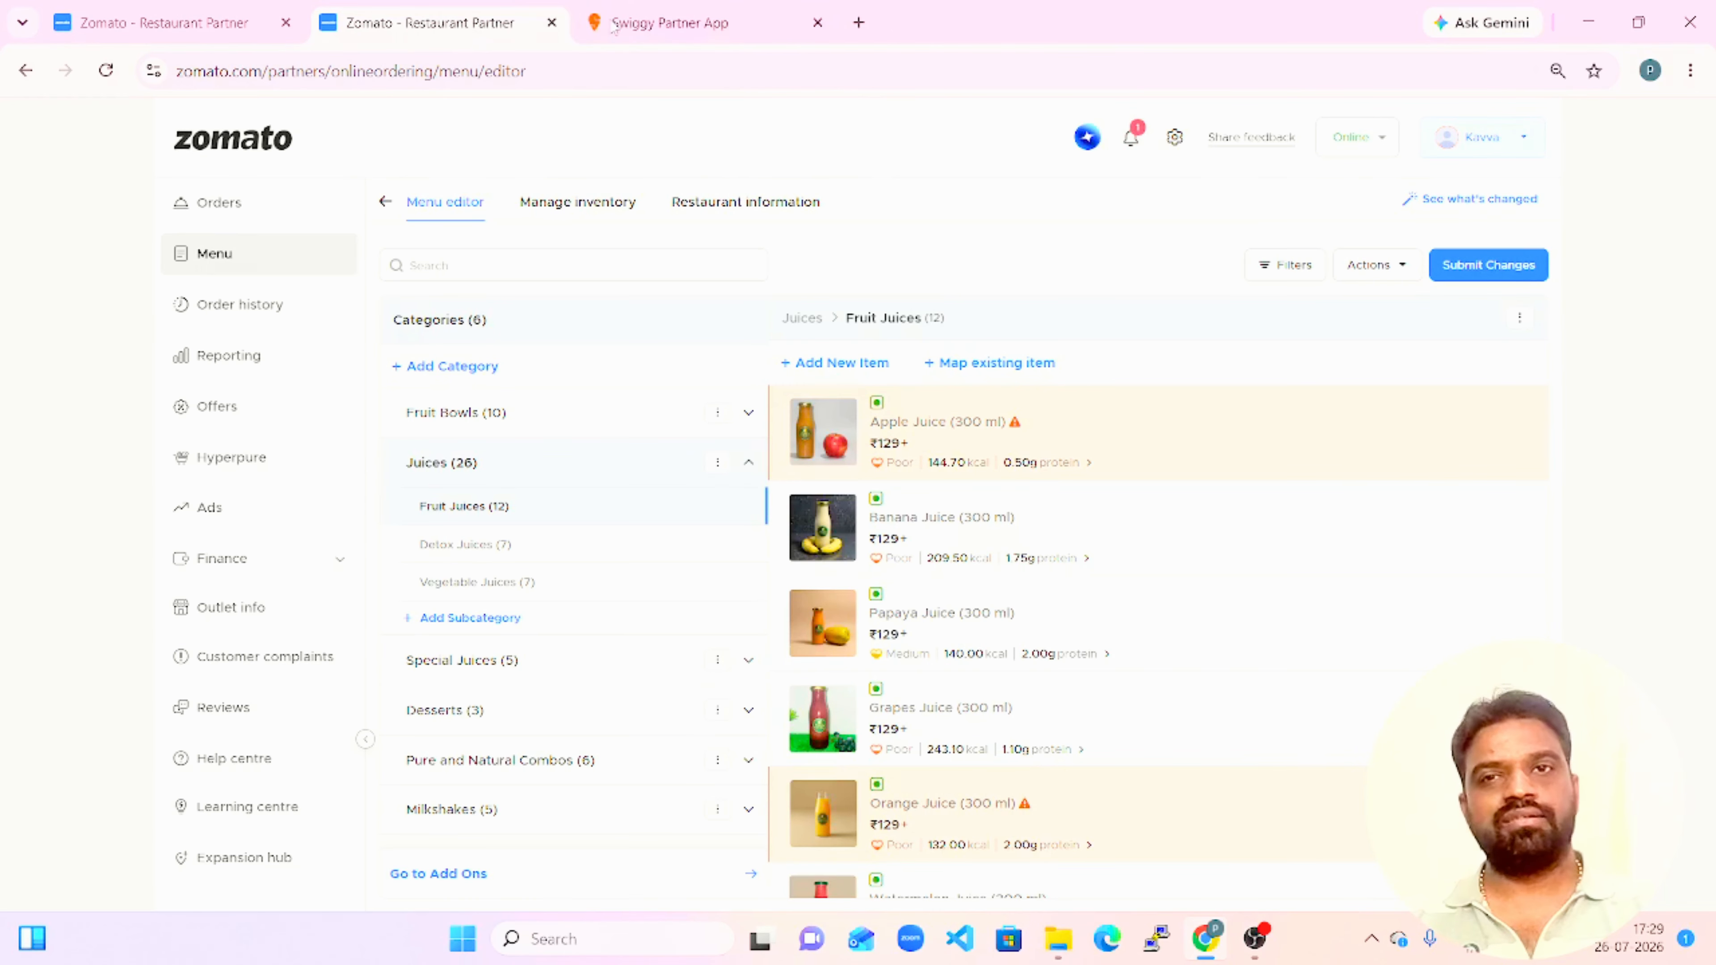
{"action": "left_click", "coordinate": [648, 25]}
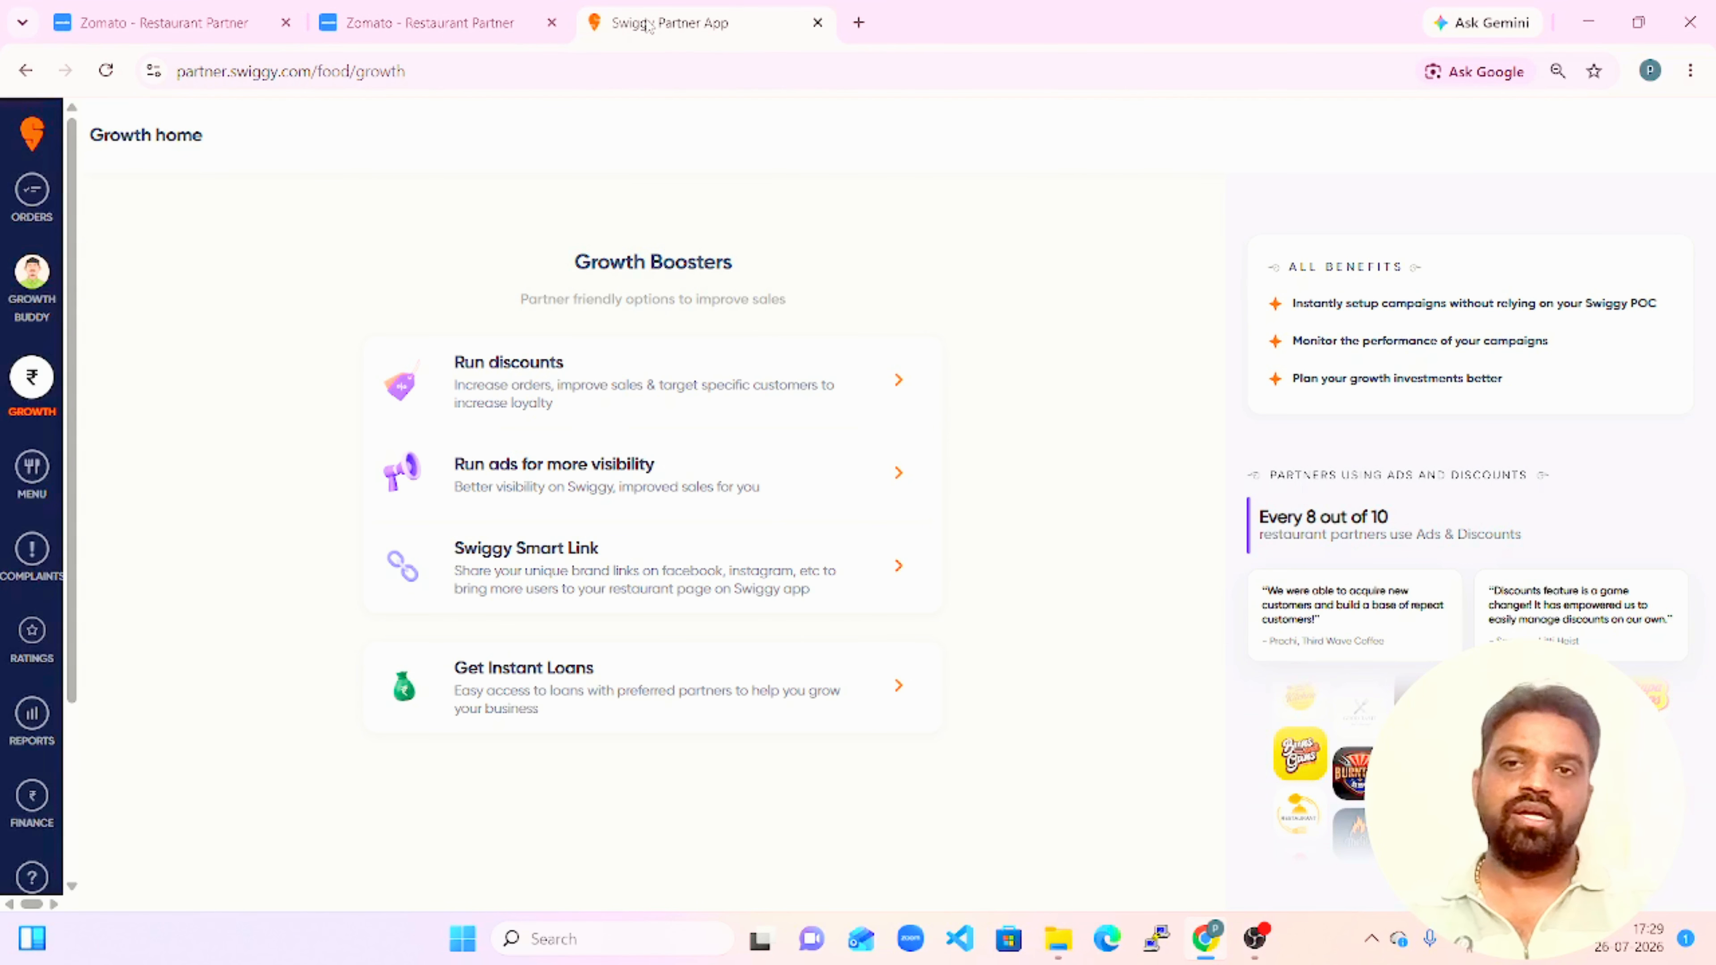
{"action": "left_click", "coordinate": [654, 398]}
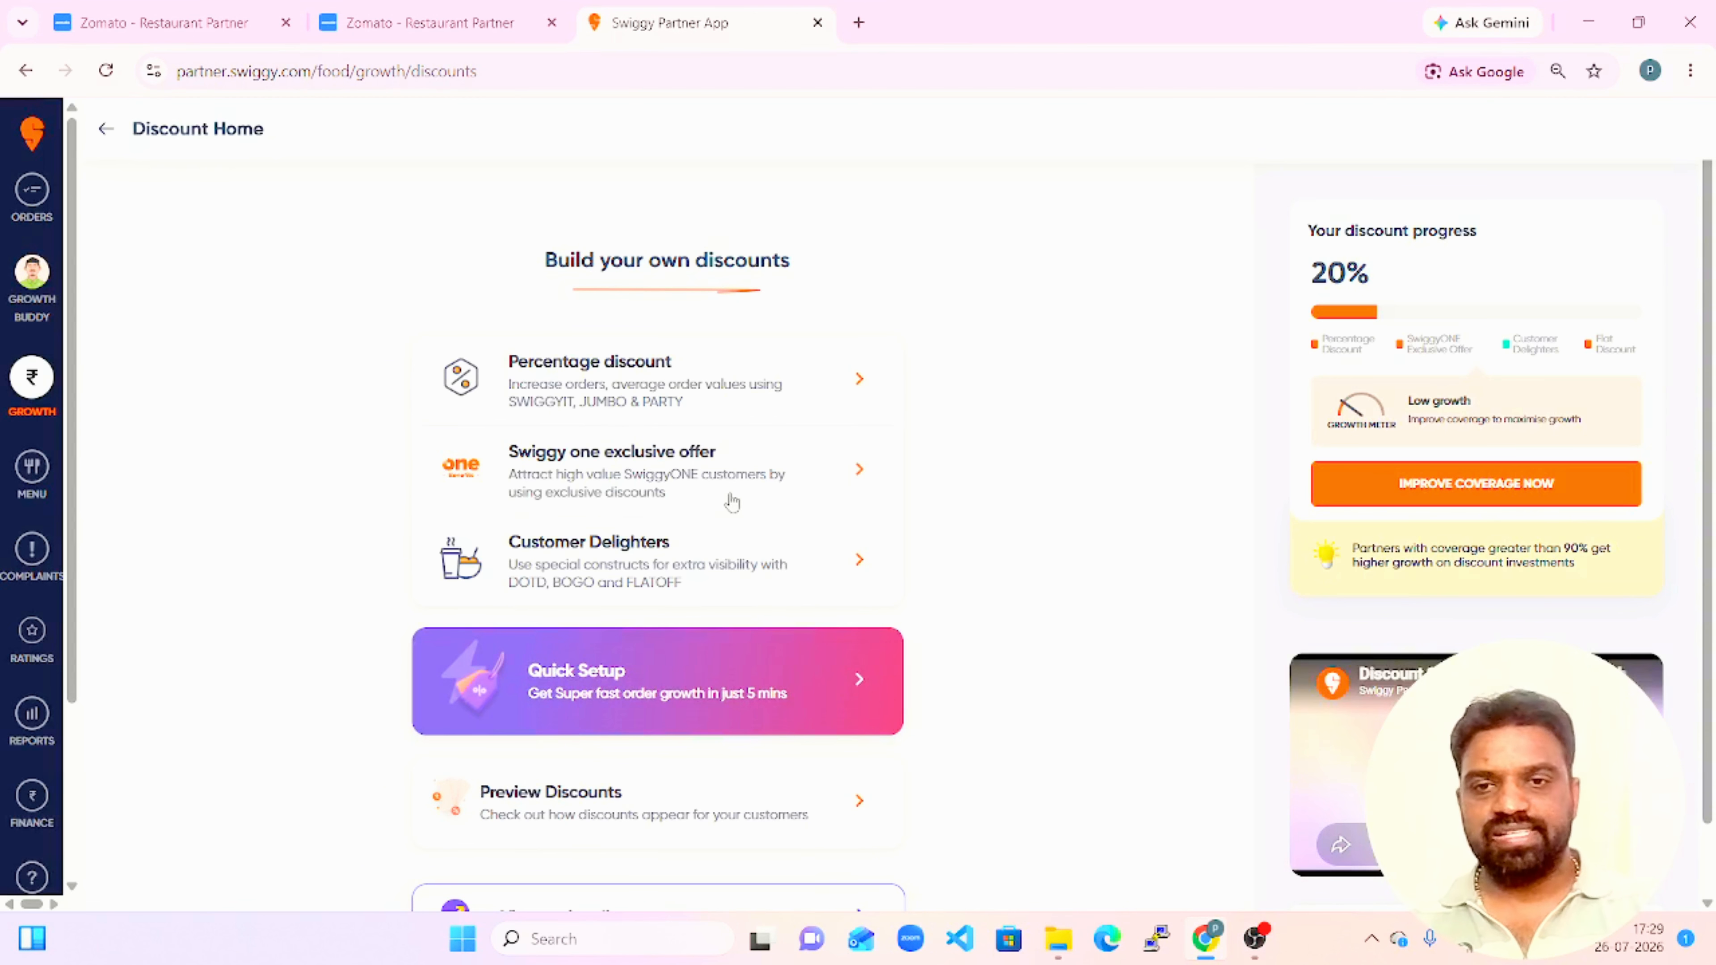
{"action": "left_click", "coordinate": [602, 399]}
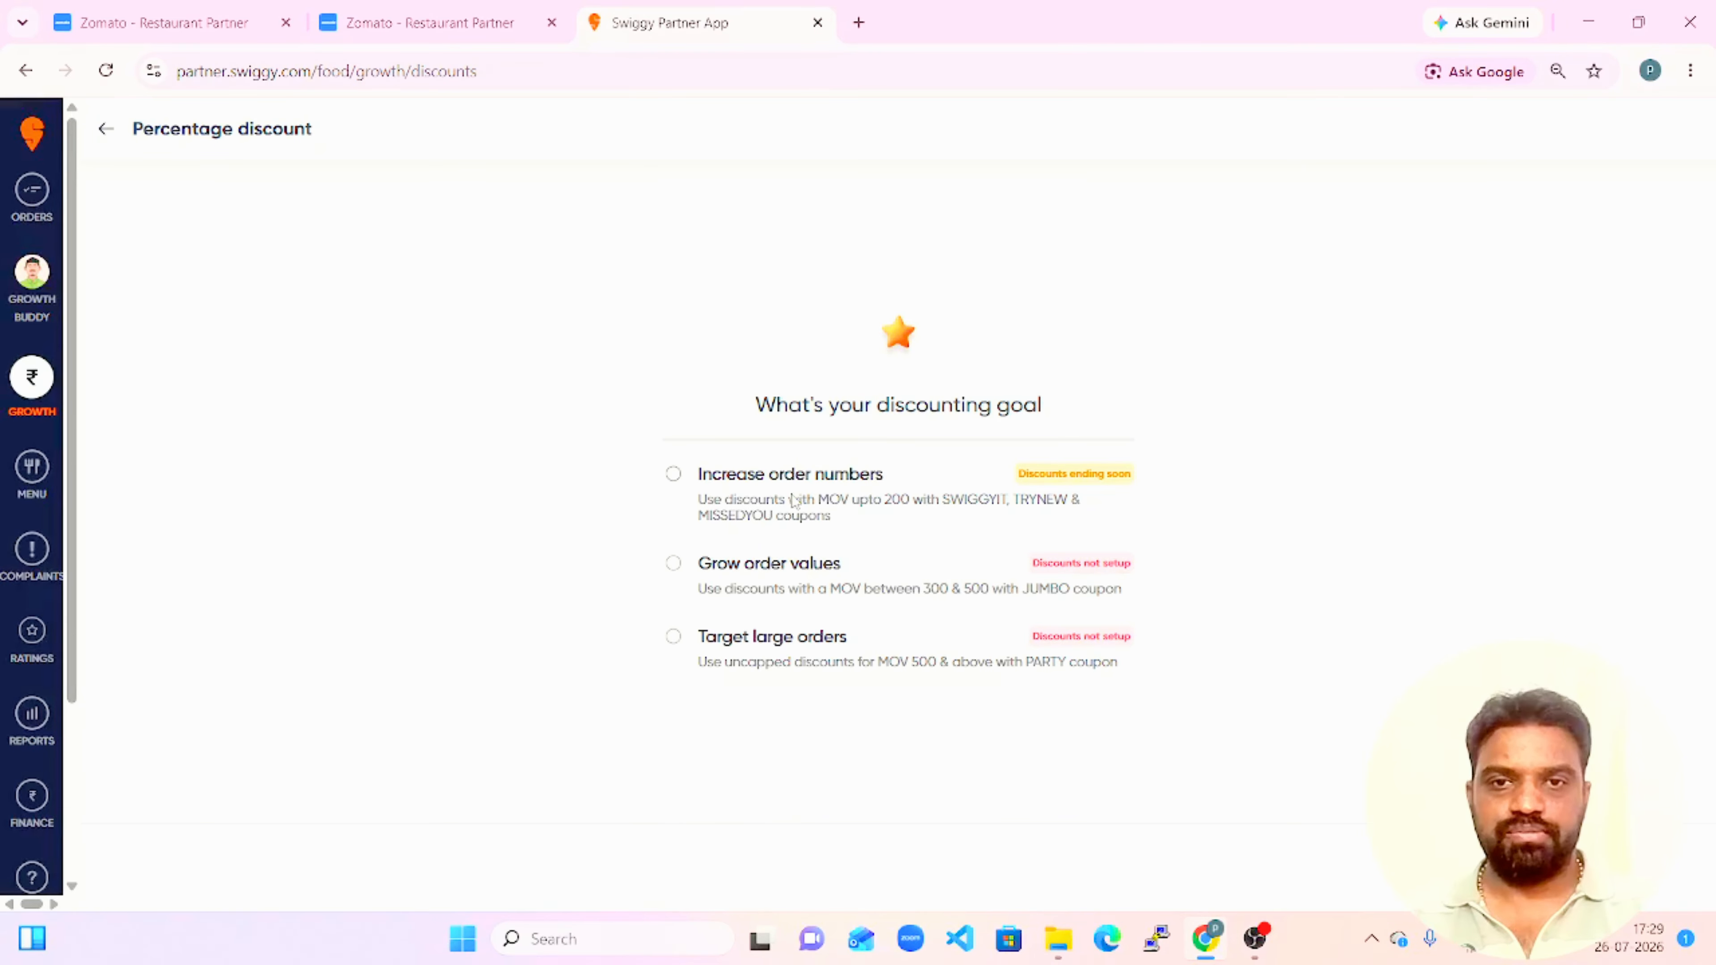
{"action": "left_click", "coordinate": [796, 502]}
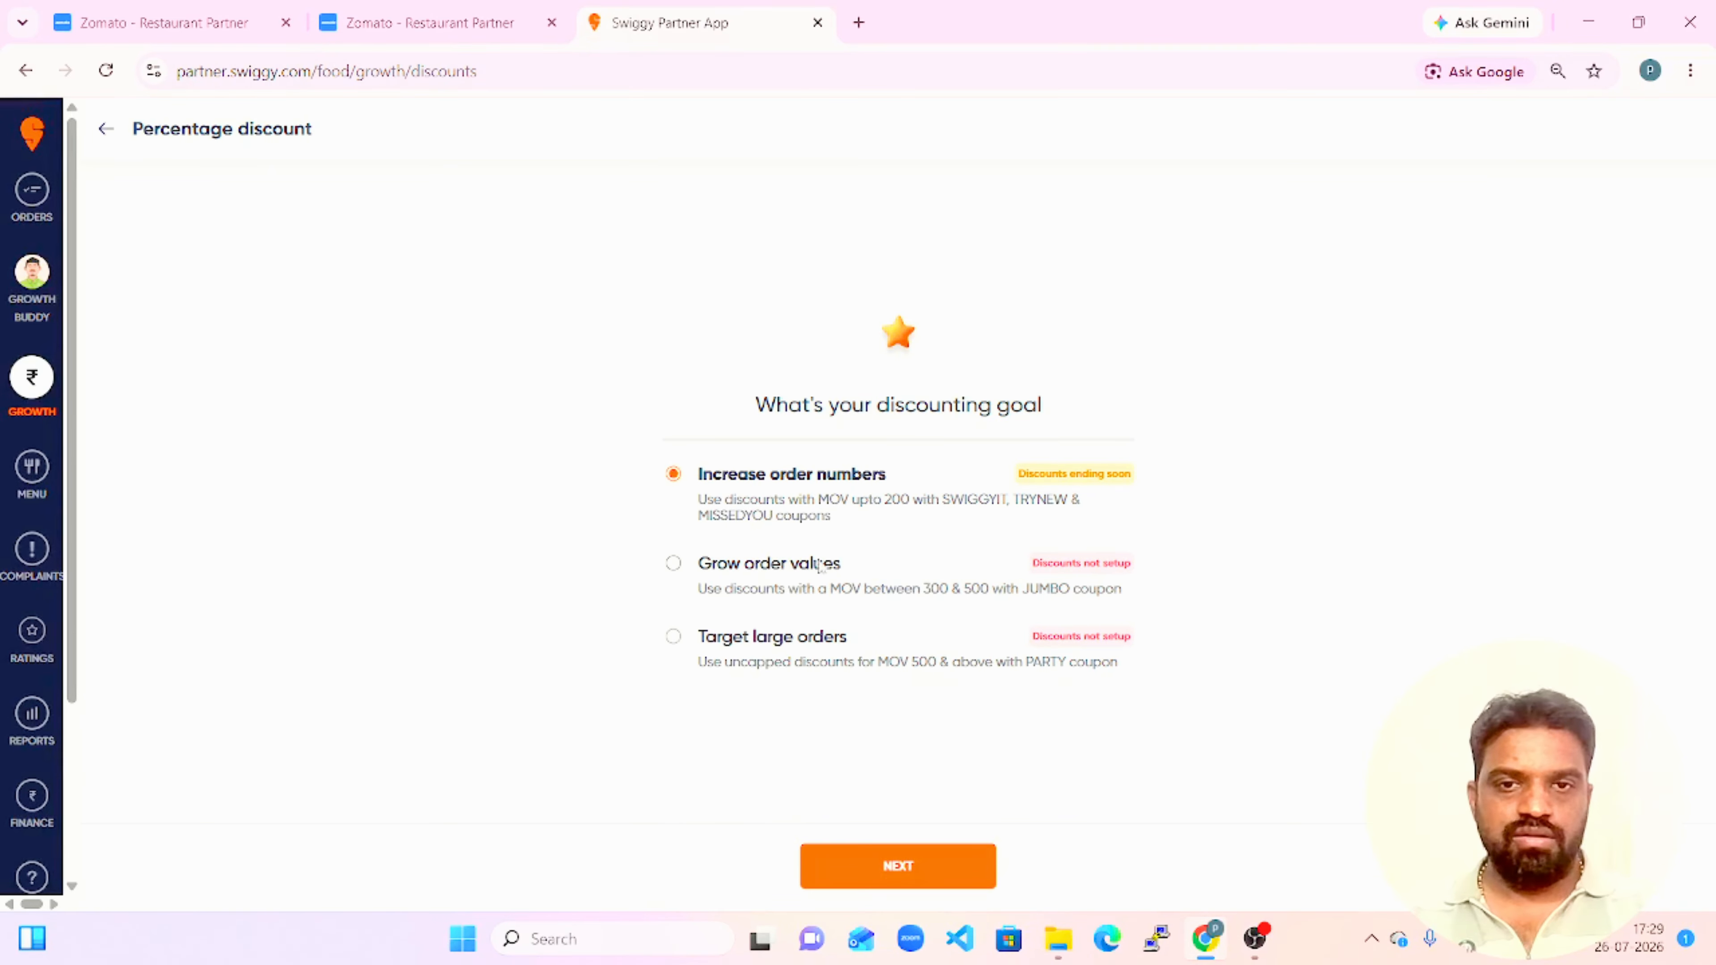
{"action": "left_click", "coordinate": [778, 577]}
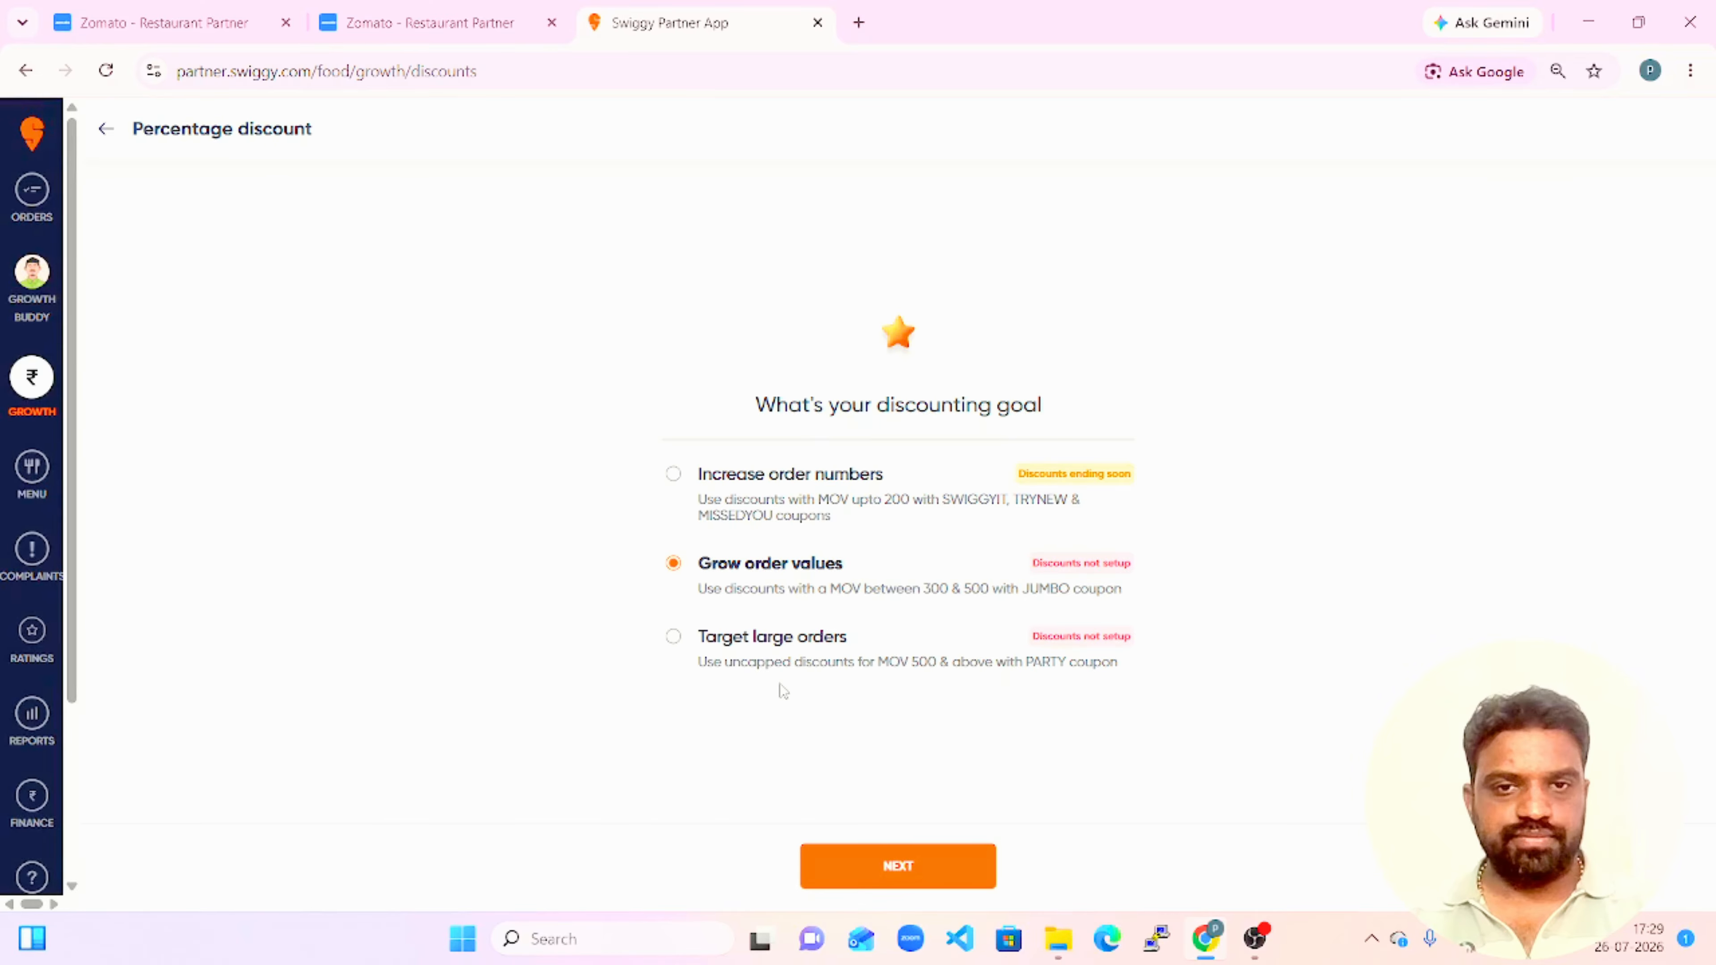
{"action": "left_click", "coordinate": [106, 130]}
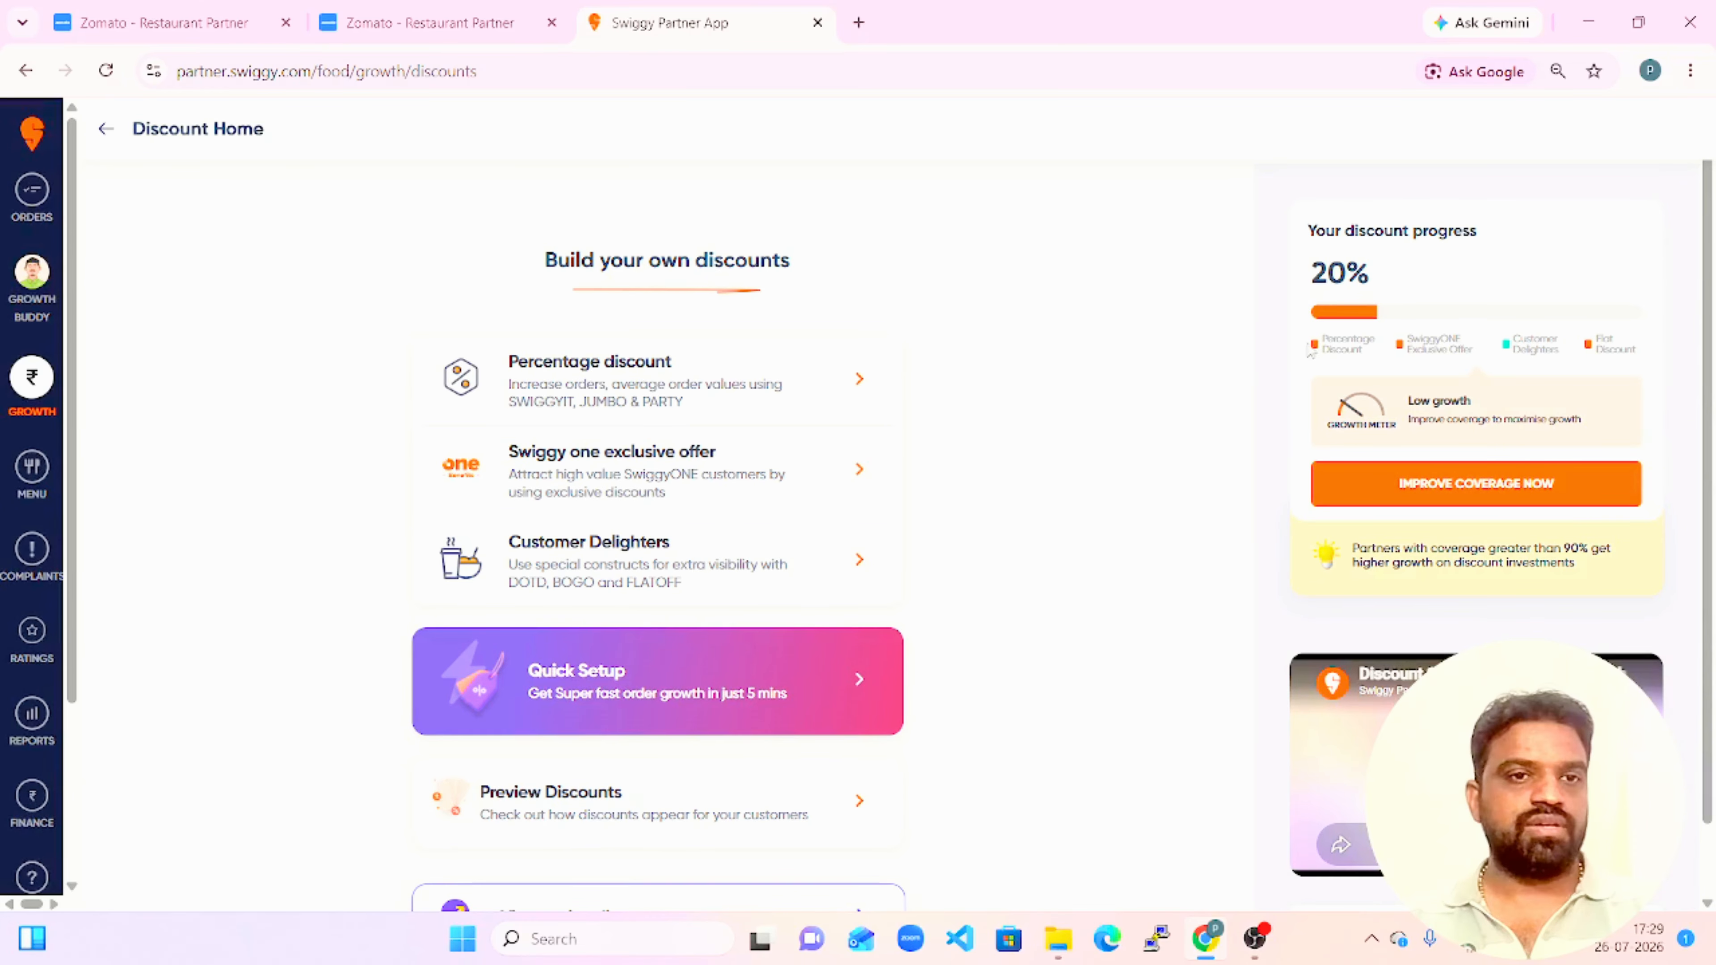
Check the discount progress on Swiggy's Discount Home, view the Zomato menu overview, and return to Swiggy.
{"action": "left_click_drag", "start_coordinate": [1382, 308], "coordinate": [1264, 288]}
{"action": "left_click", "coordinate": [1119, 252]}
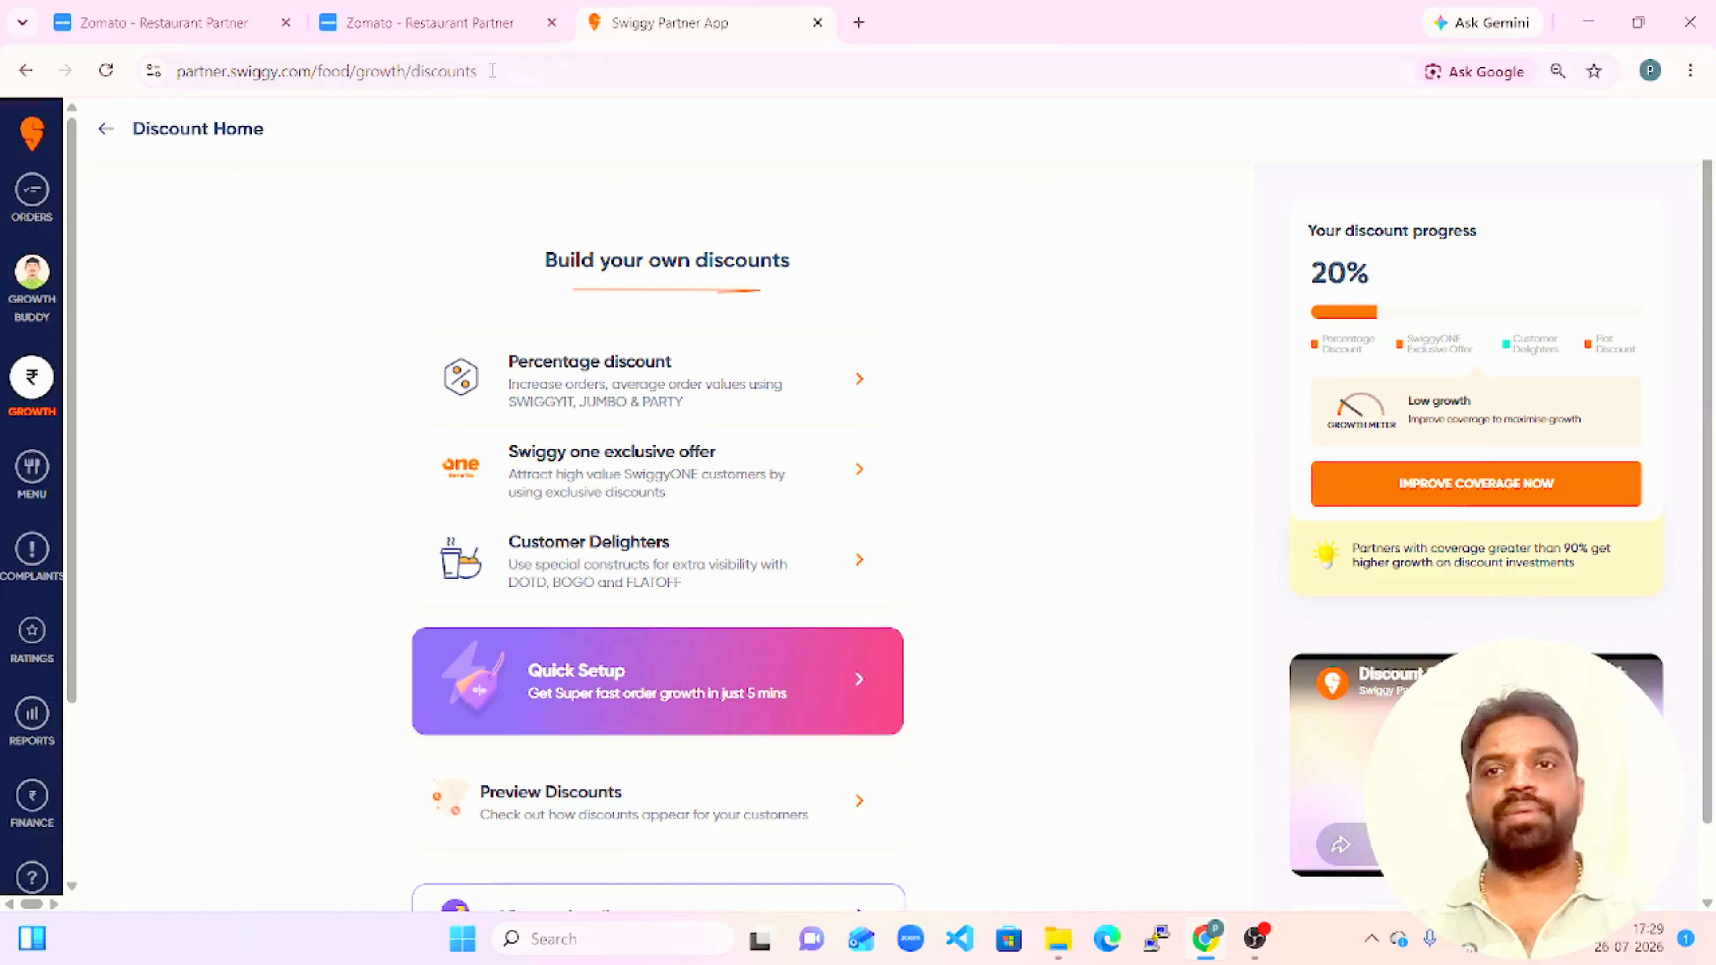
{"action": "left_click", "coordinate": [409, 24]}
{"action": "left_click", "coordinate": [162, 22]}
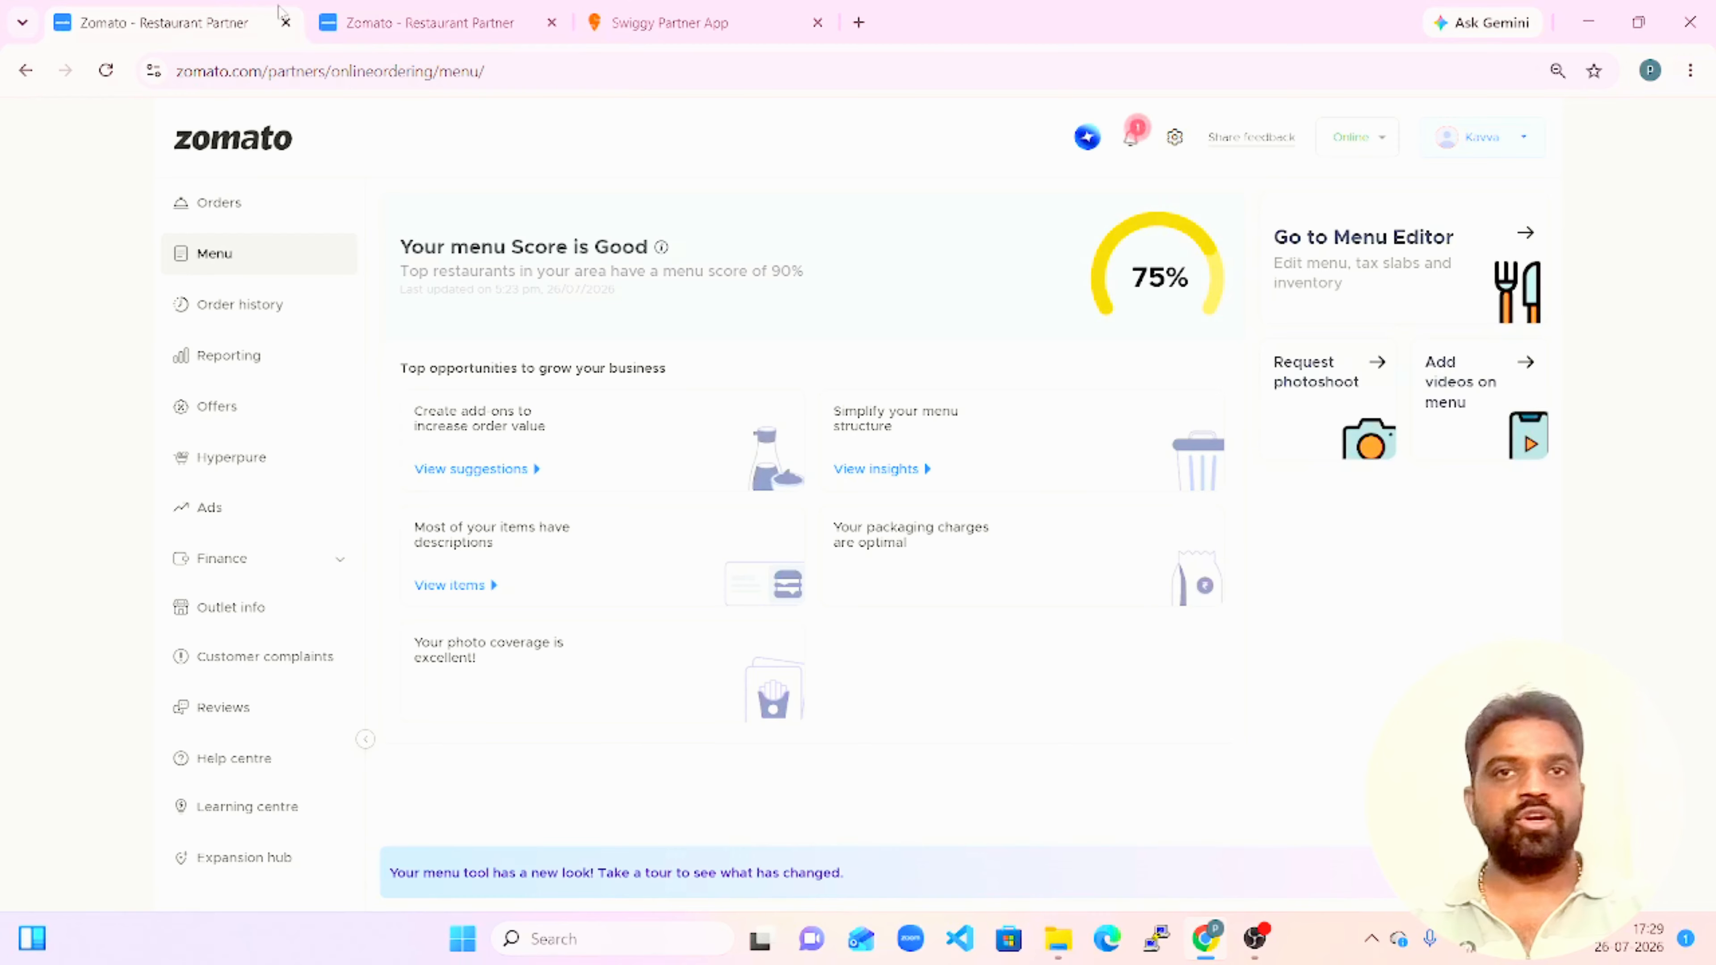
{"action": "left_click", "coordinate": [724, 27]}
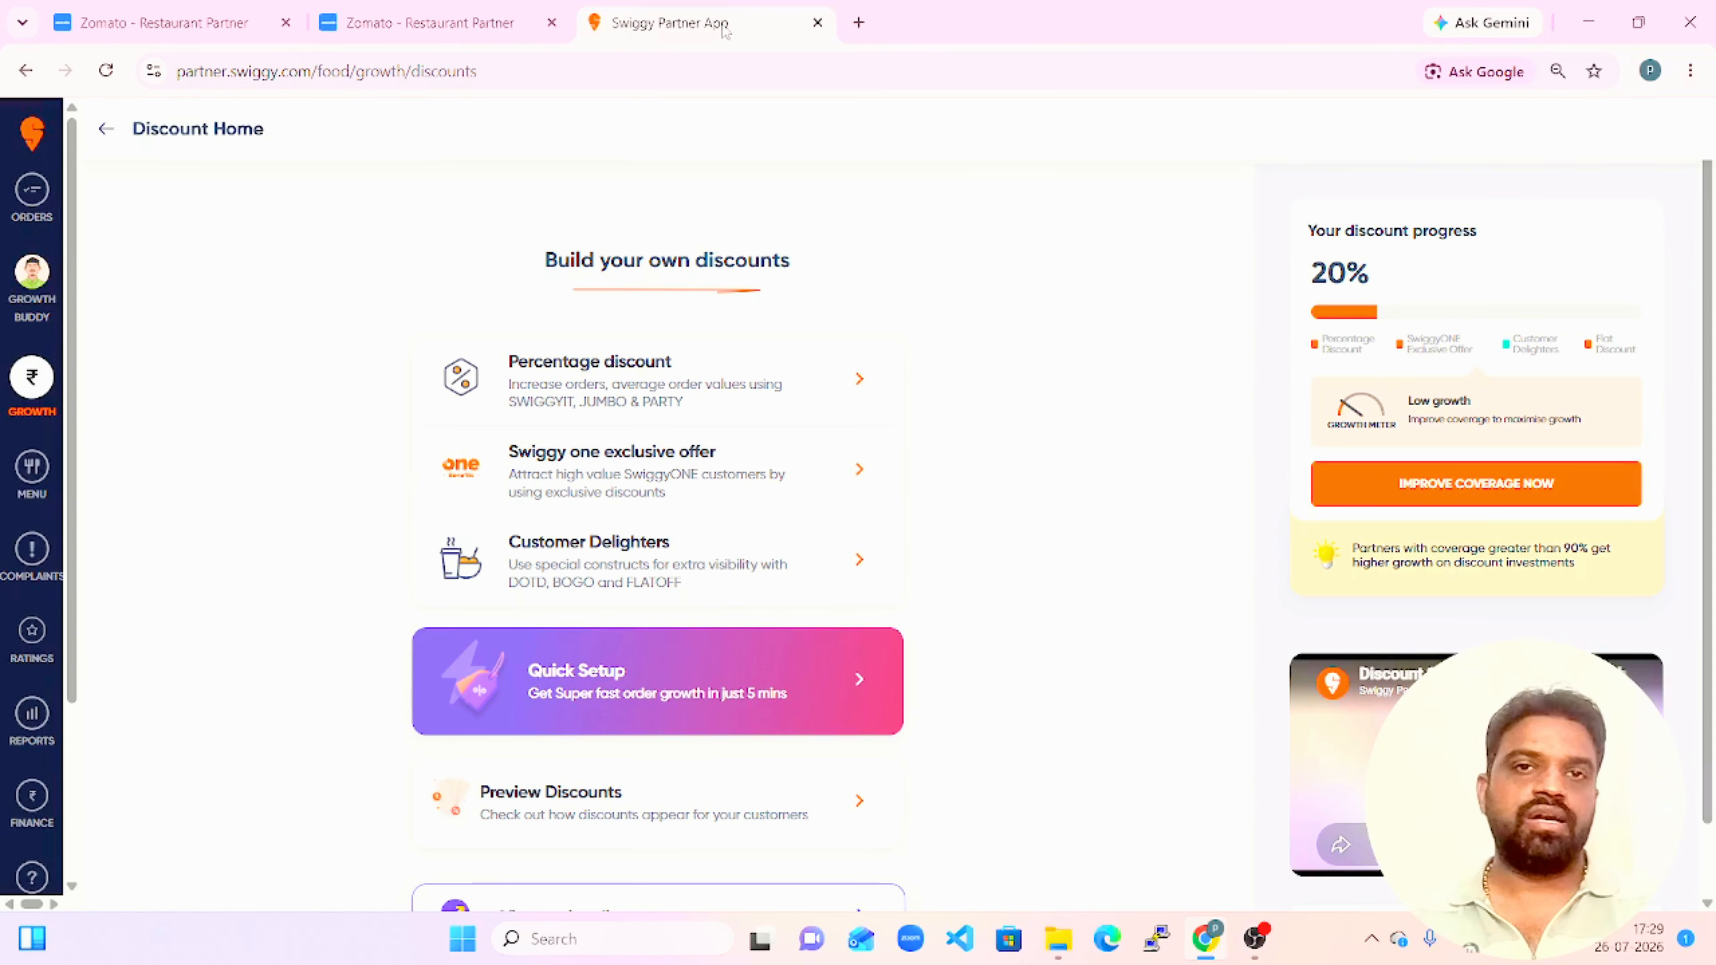